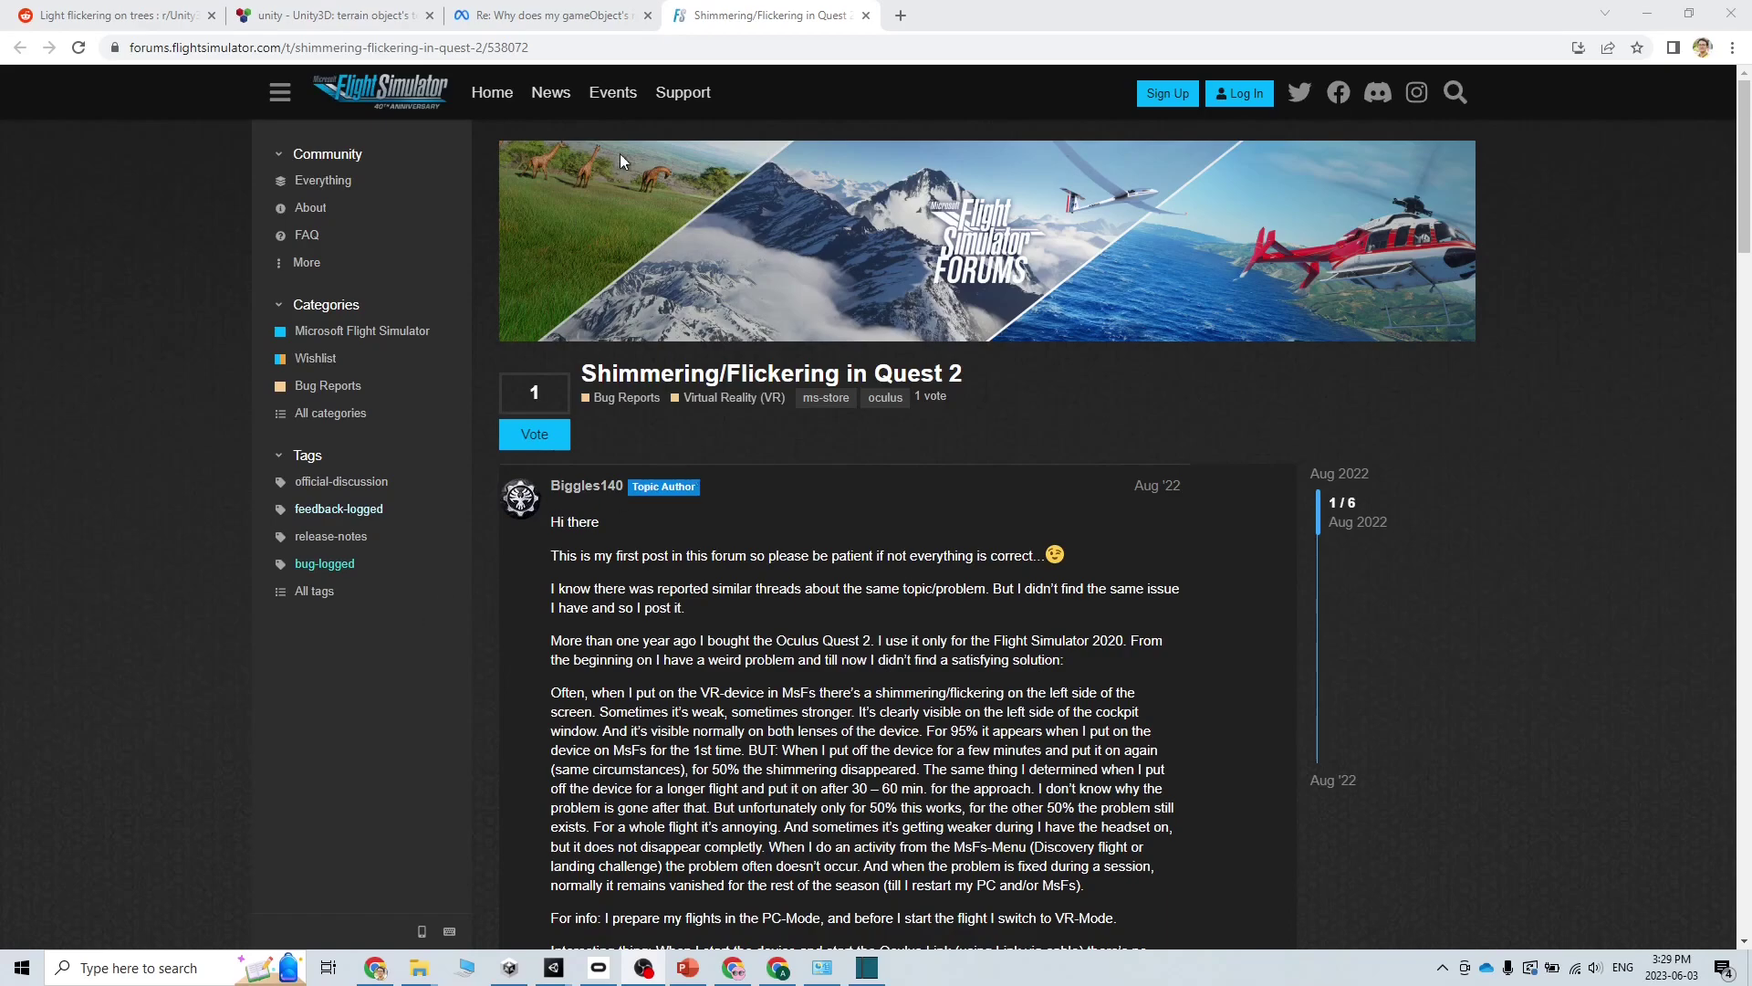
# - Step through the Meta mesh-flickering and terrain-texture threads to the Reddit 'Light flickering on trees' post
pyautogui.click(525, 17)
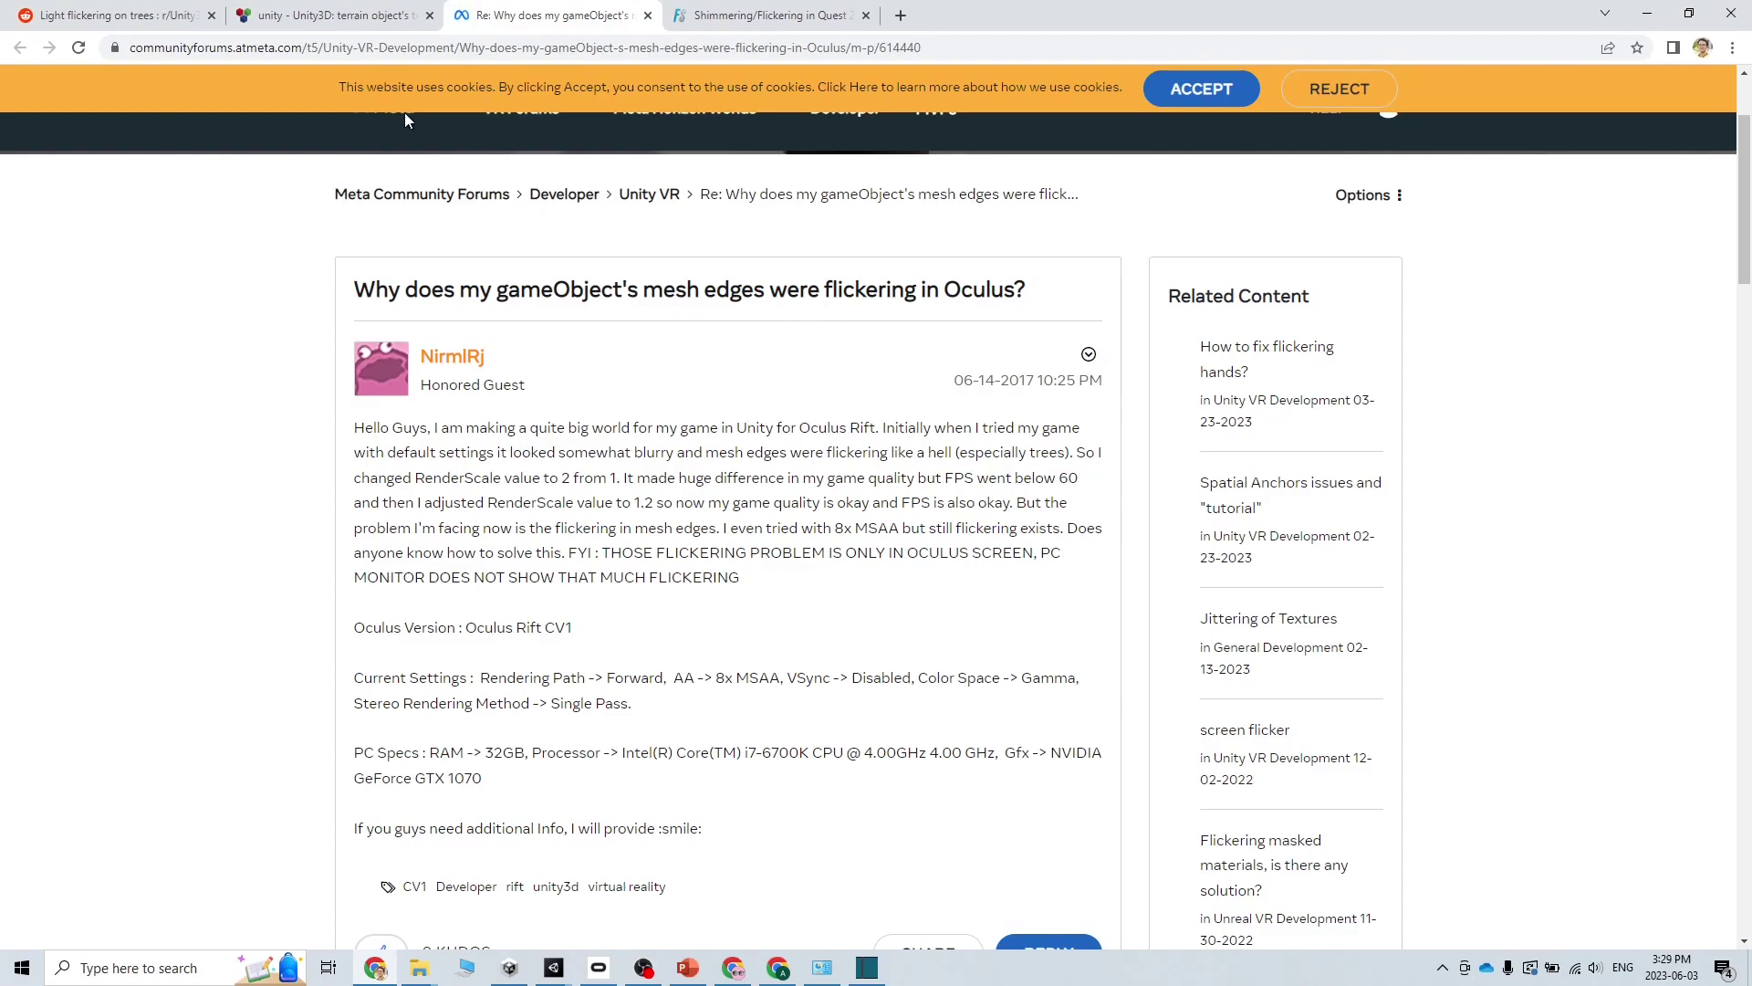
pyautogui.click(313, 17)
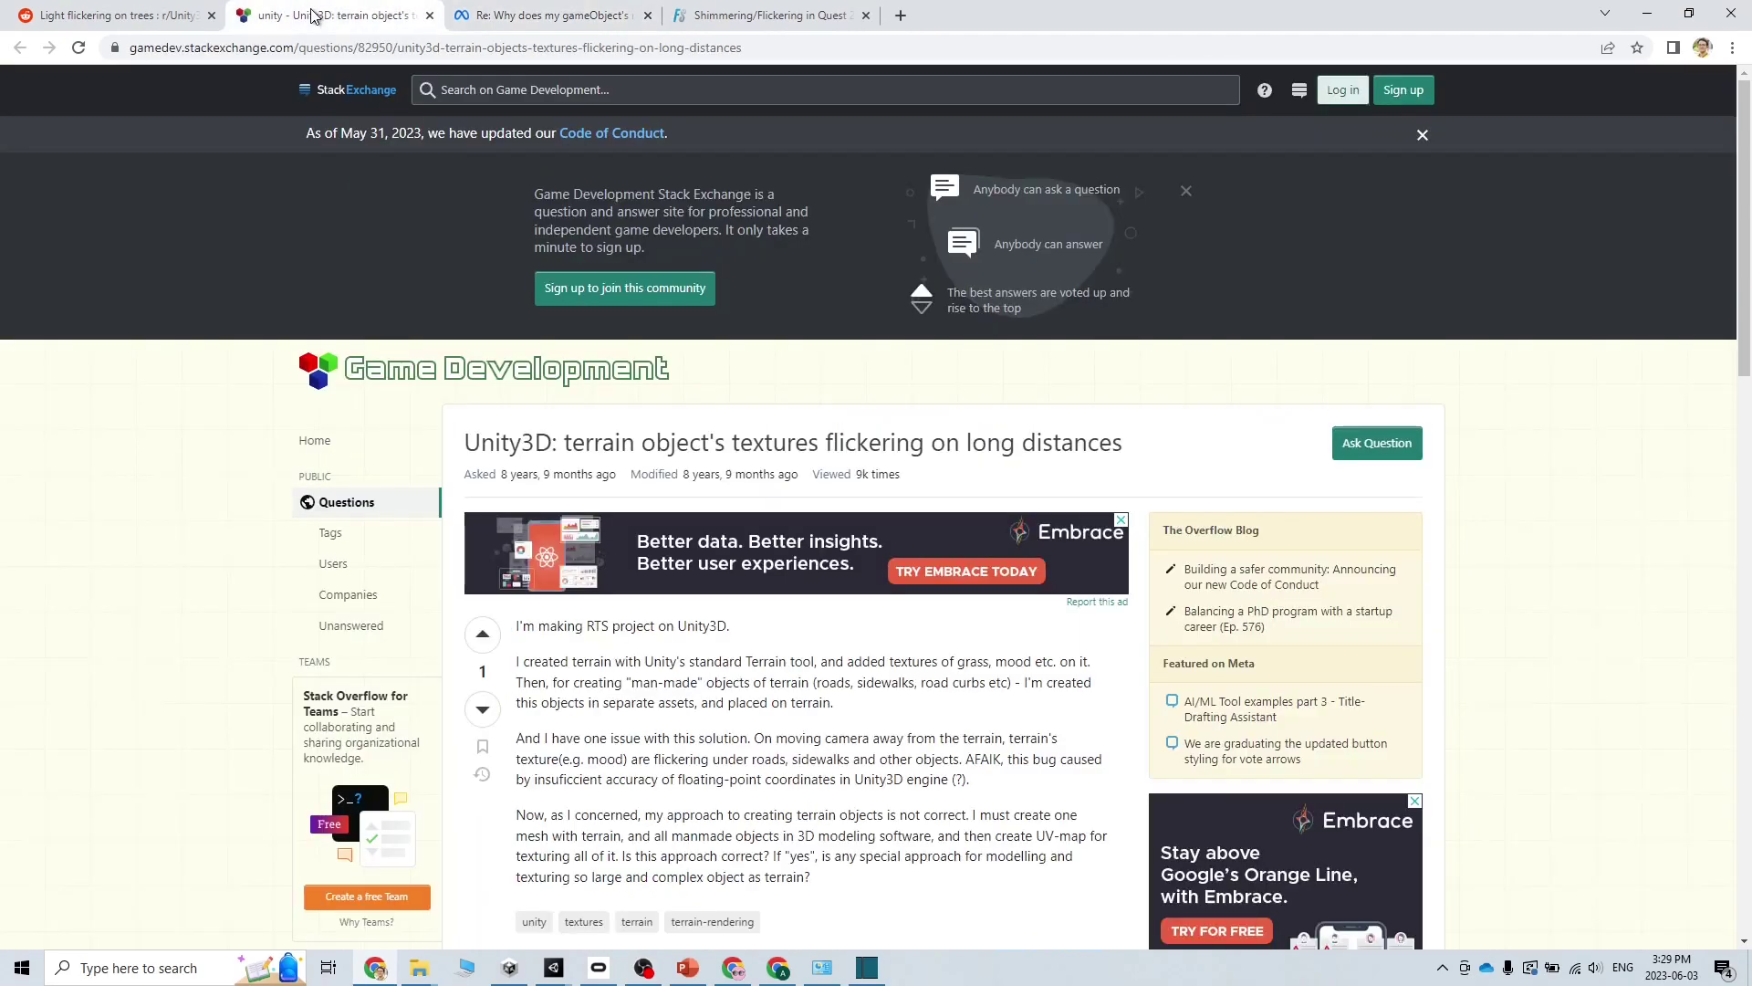
pyautogui.click(124, 17)
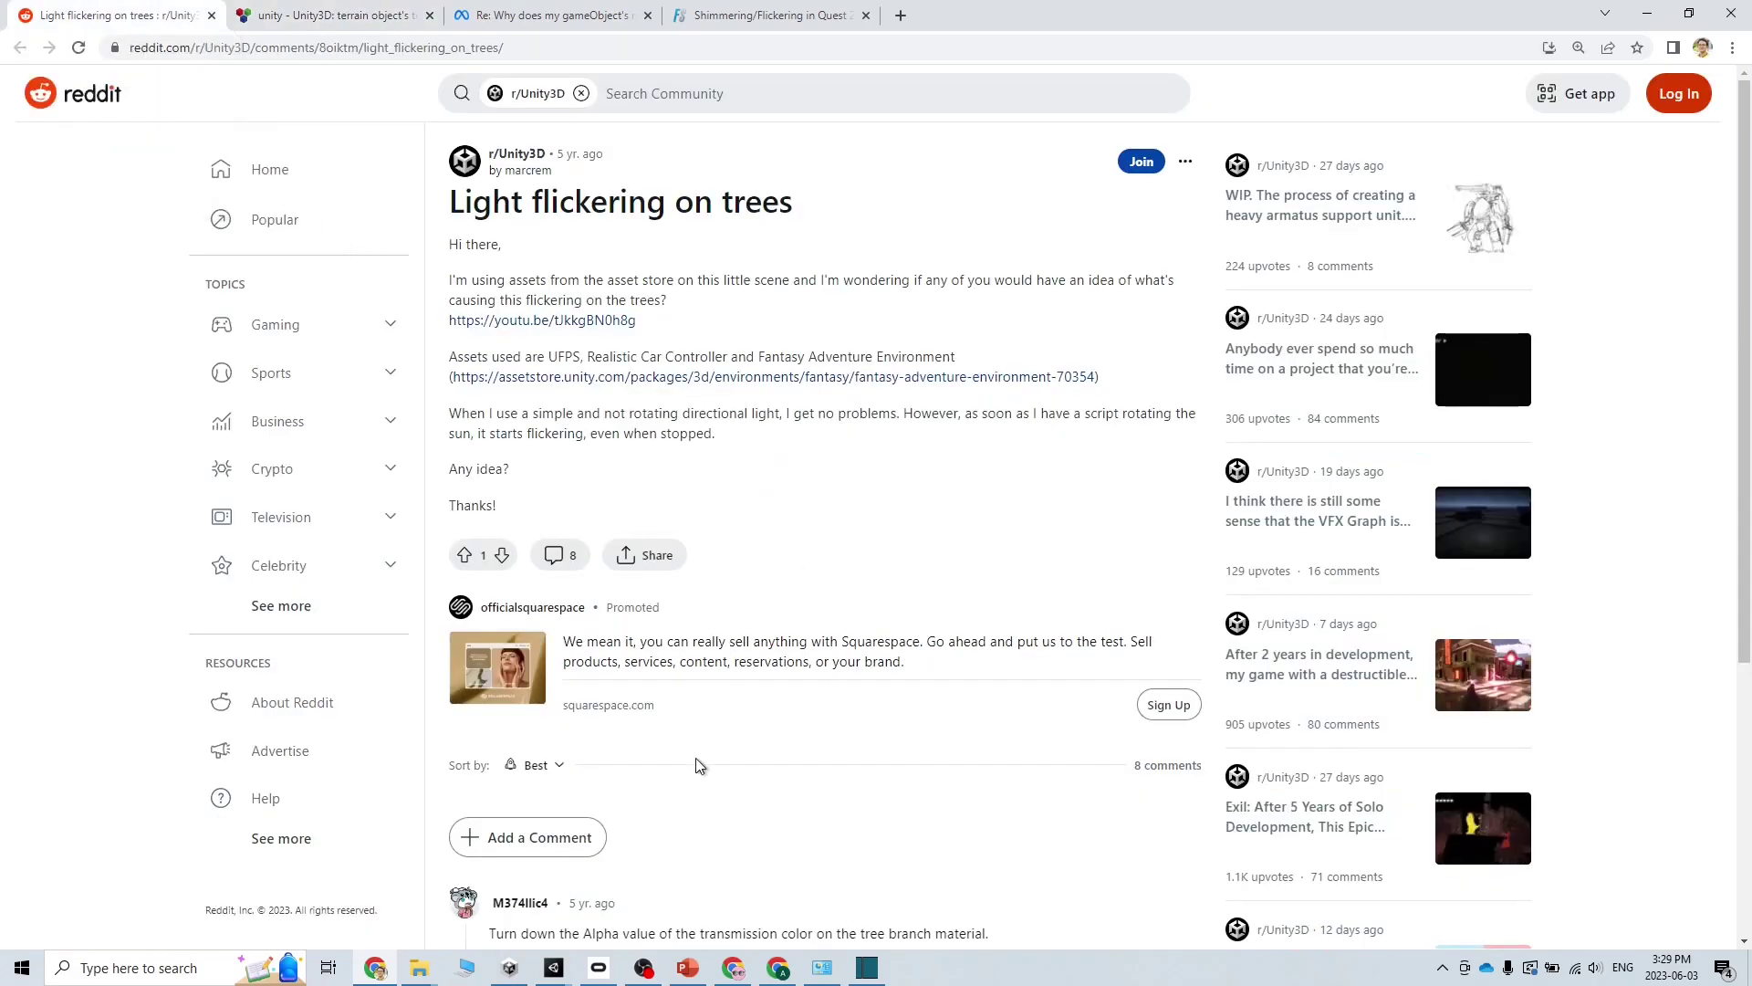
# - Bring My project (25) to the front and run its scene in play mode, then stop
pyautogui.moveTo(554, 968)
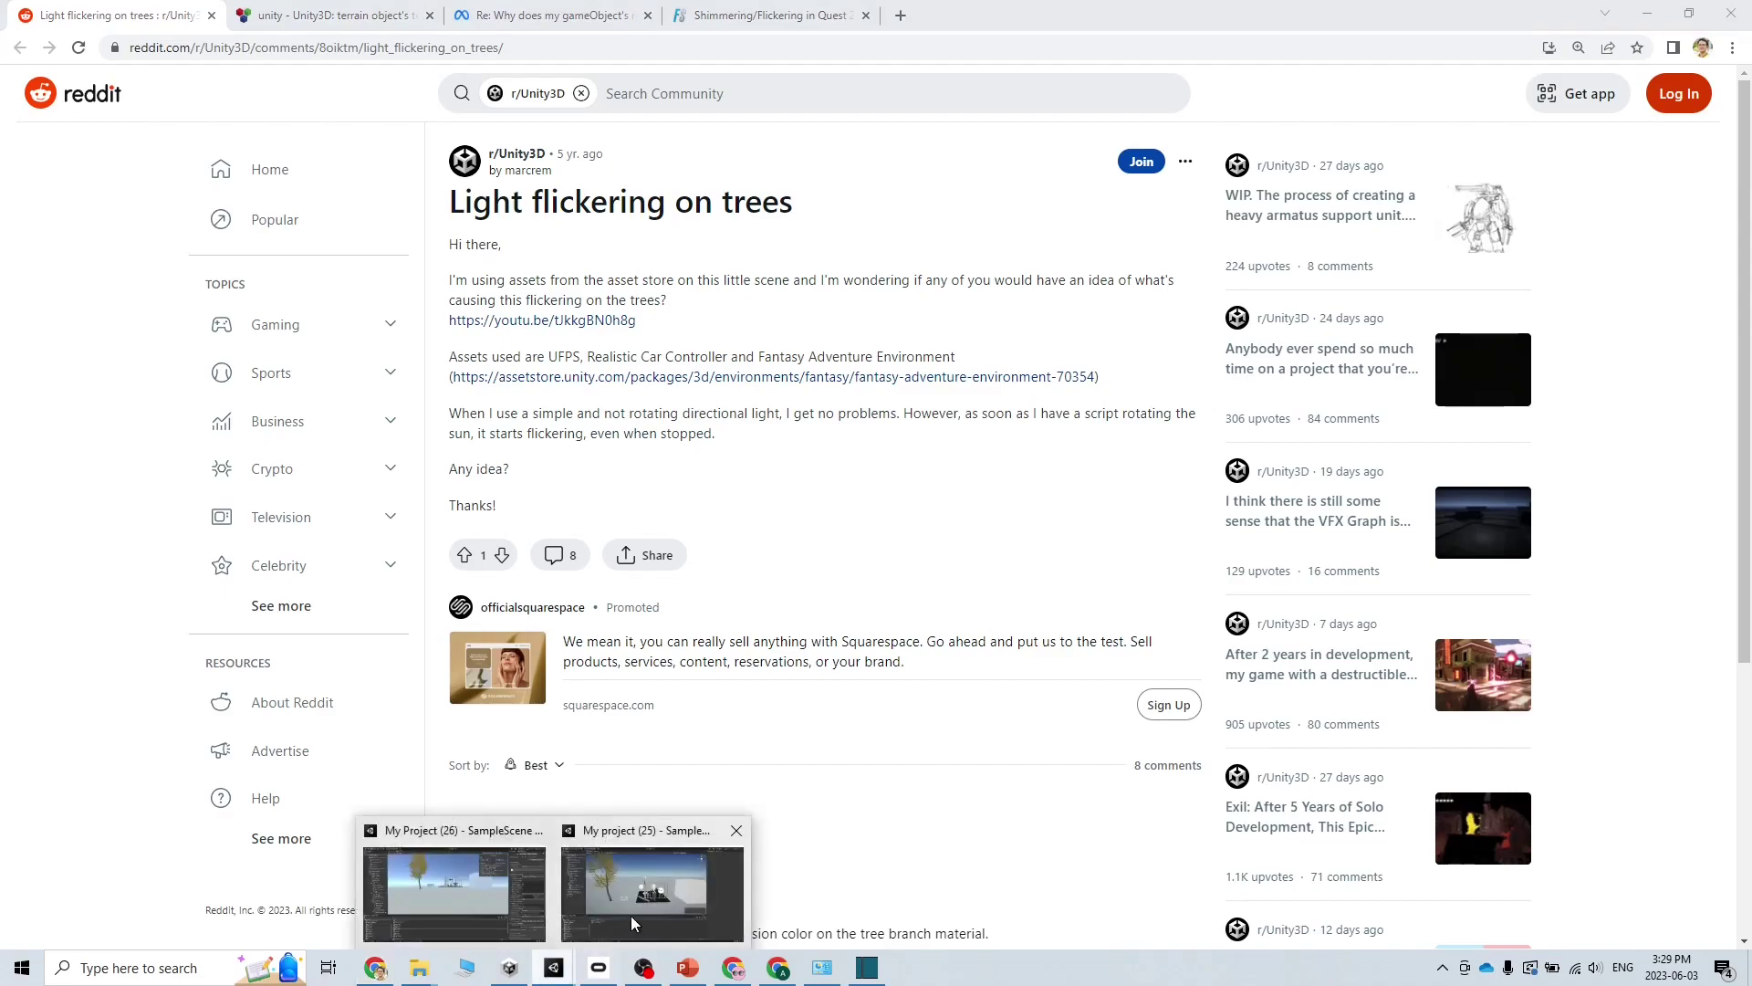
pyautogui.moveTo(646, 900)
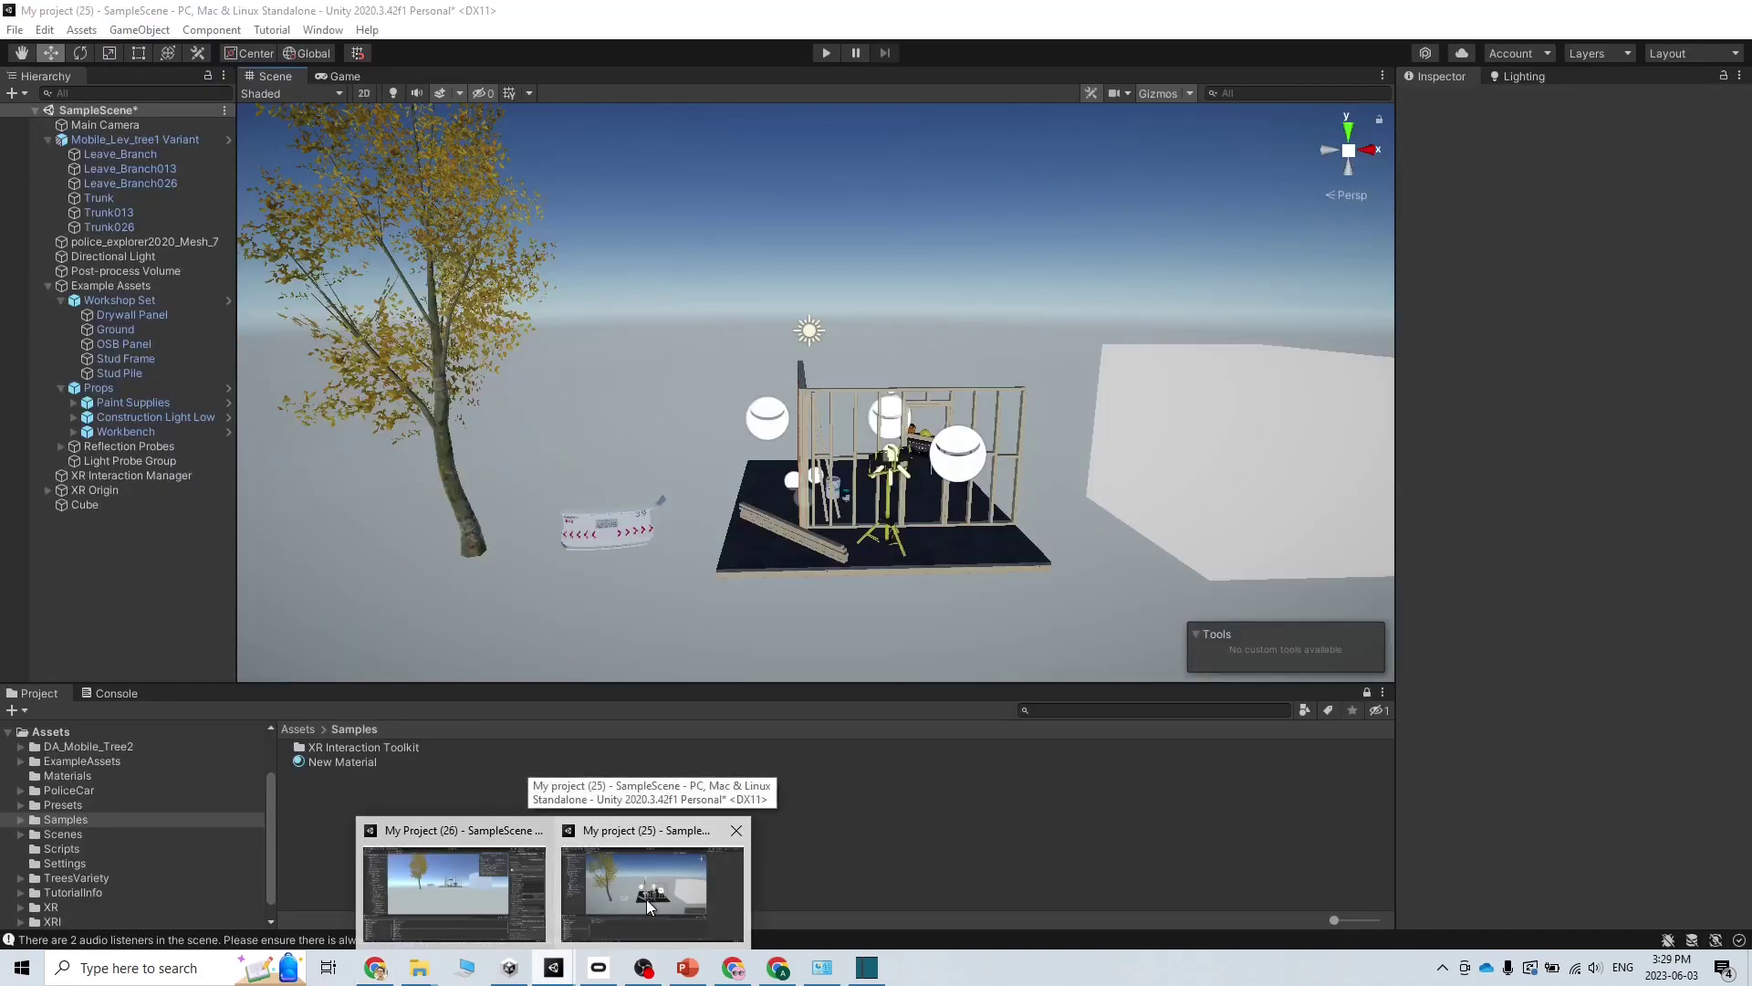
pyautogui.click(646, 900)
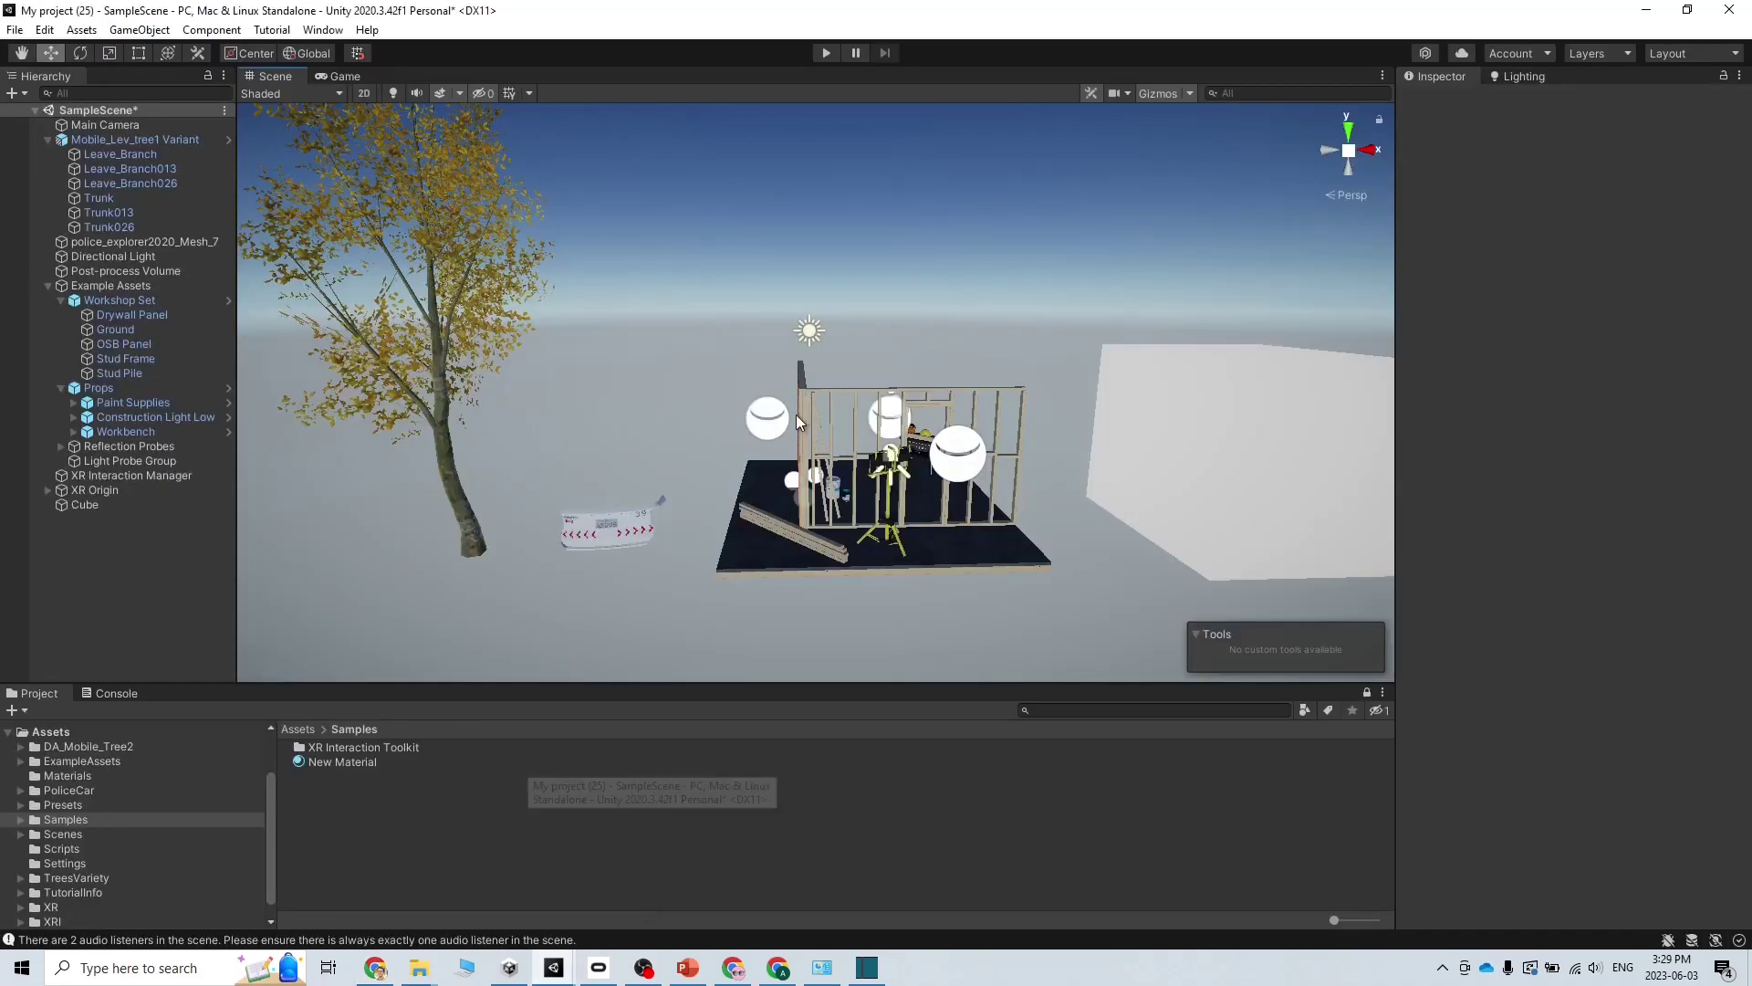
pyautogui.click(825, 53)
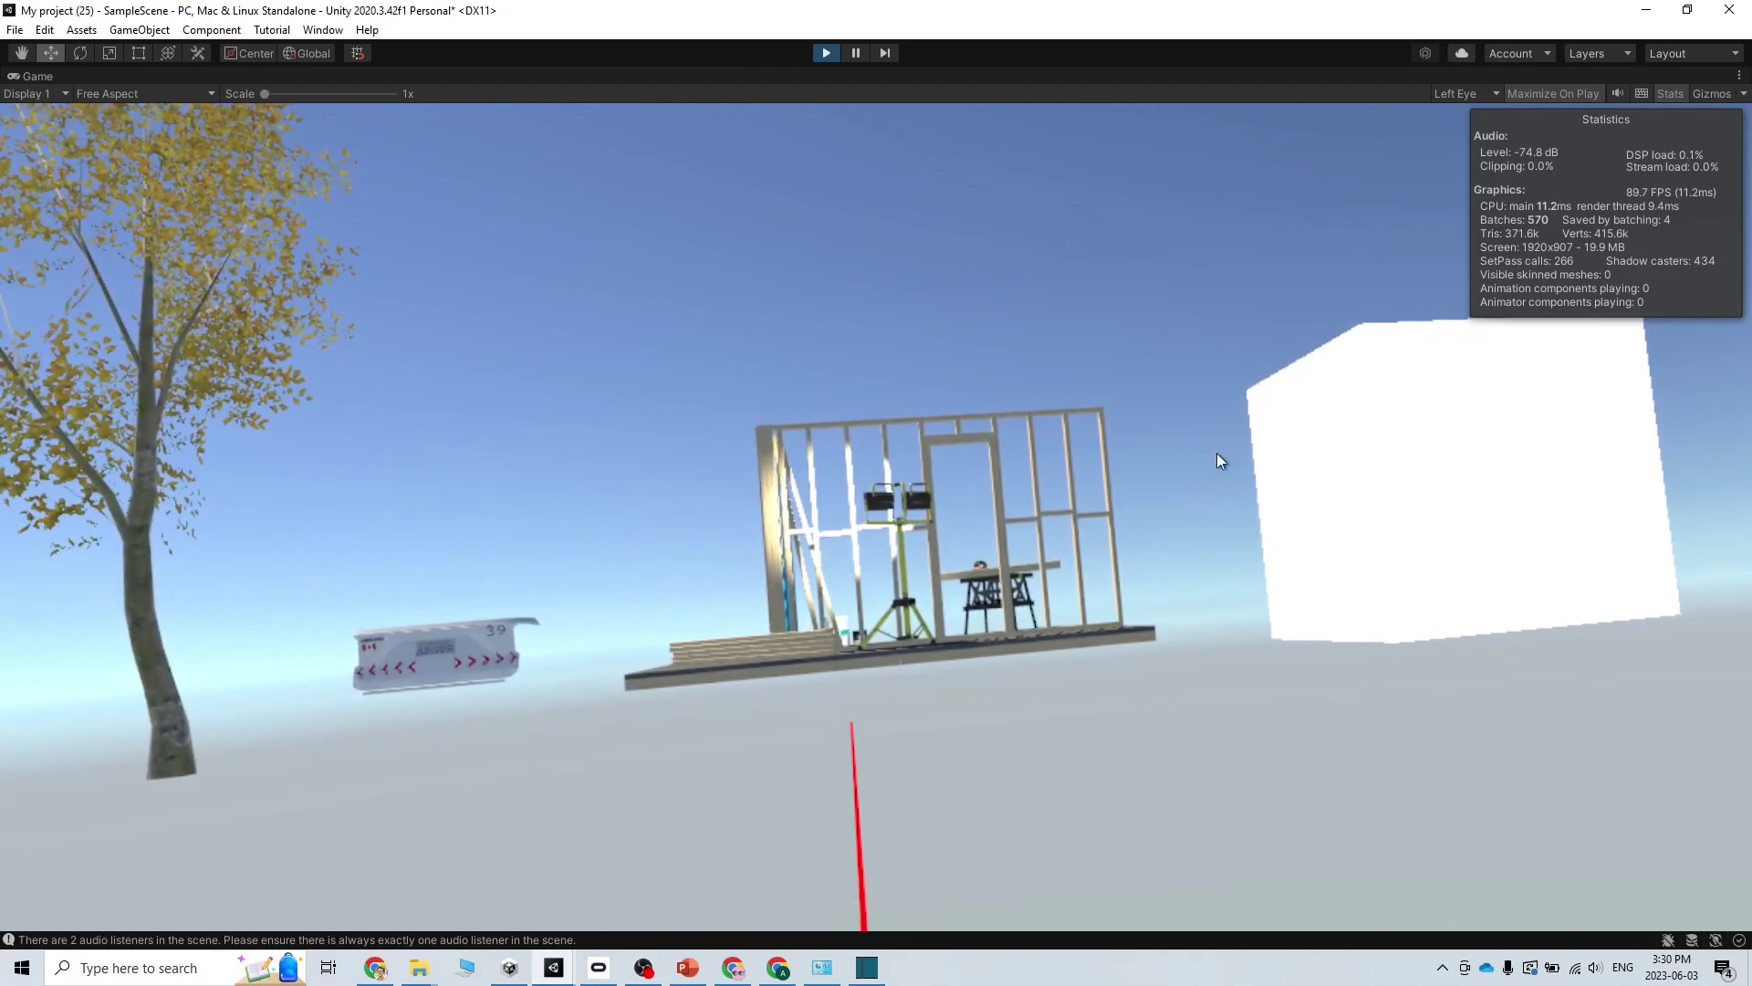
pyautogui.click(827, 53)
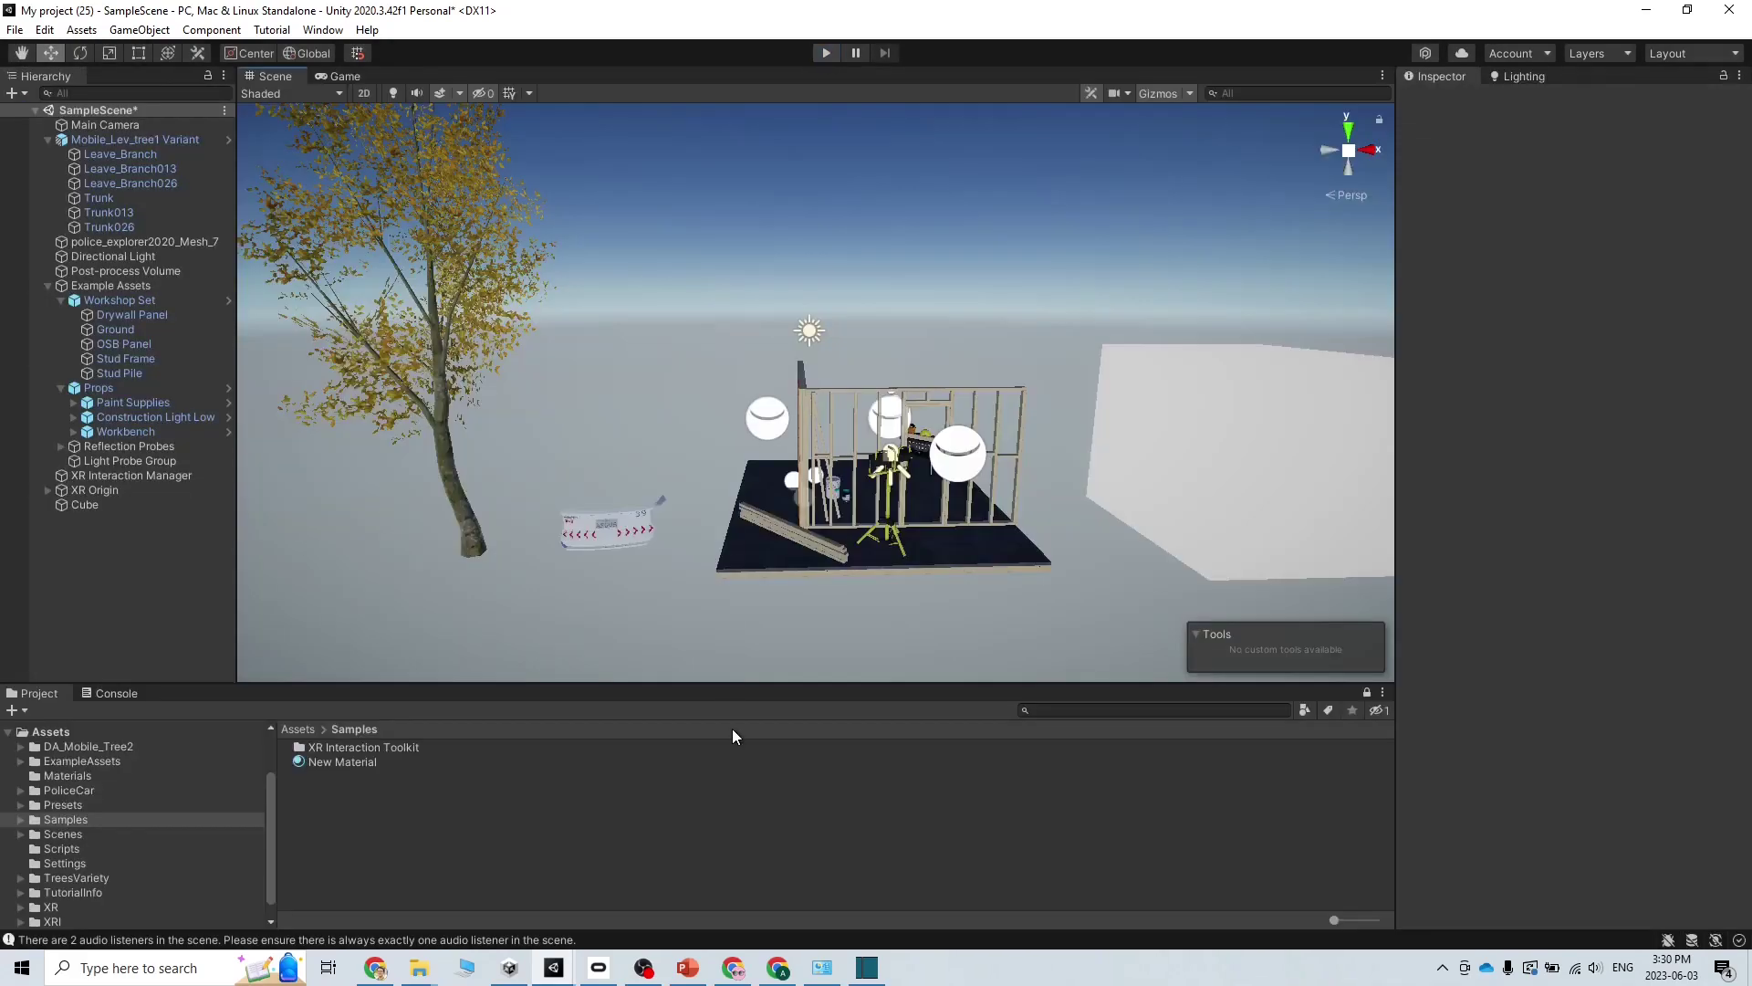
# - Switch to My Project (26) and run a play-mode preview of its scene, then stop
pyautogui.moveTo(554, 967)
pyautogui.click(519, 899)
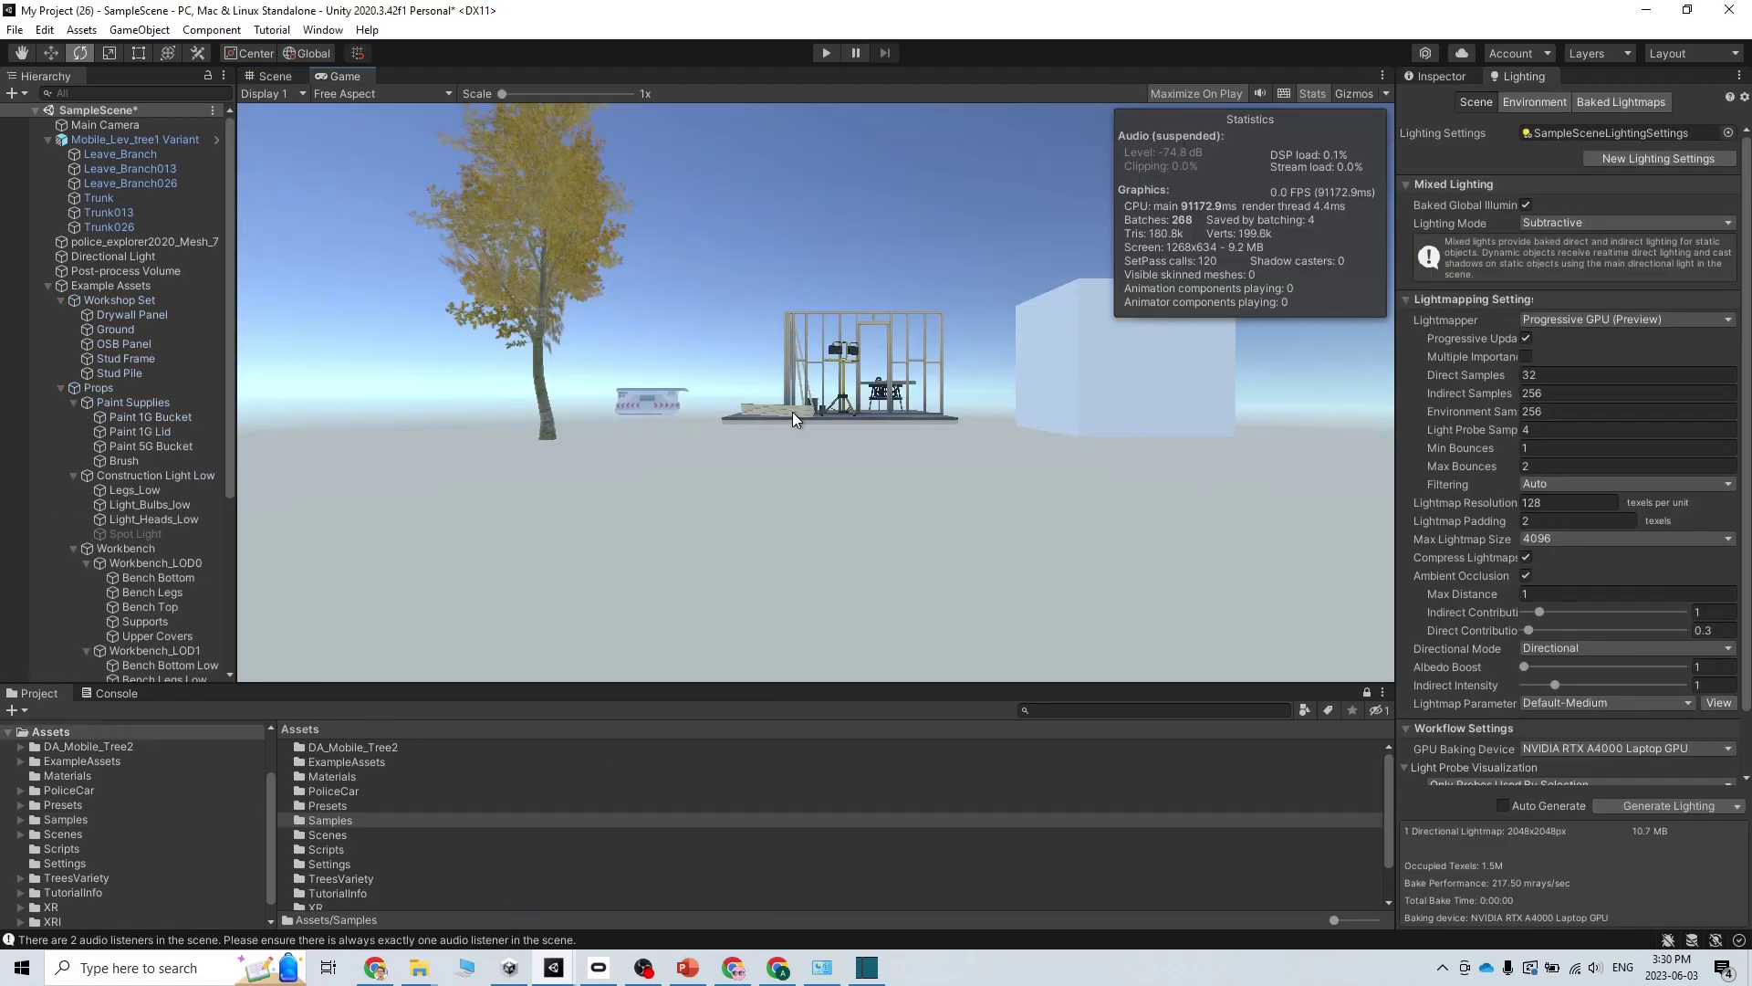
pyautogui.click(826, 55)
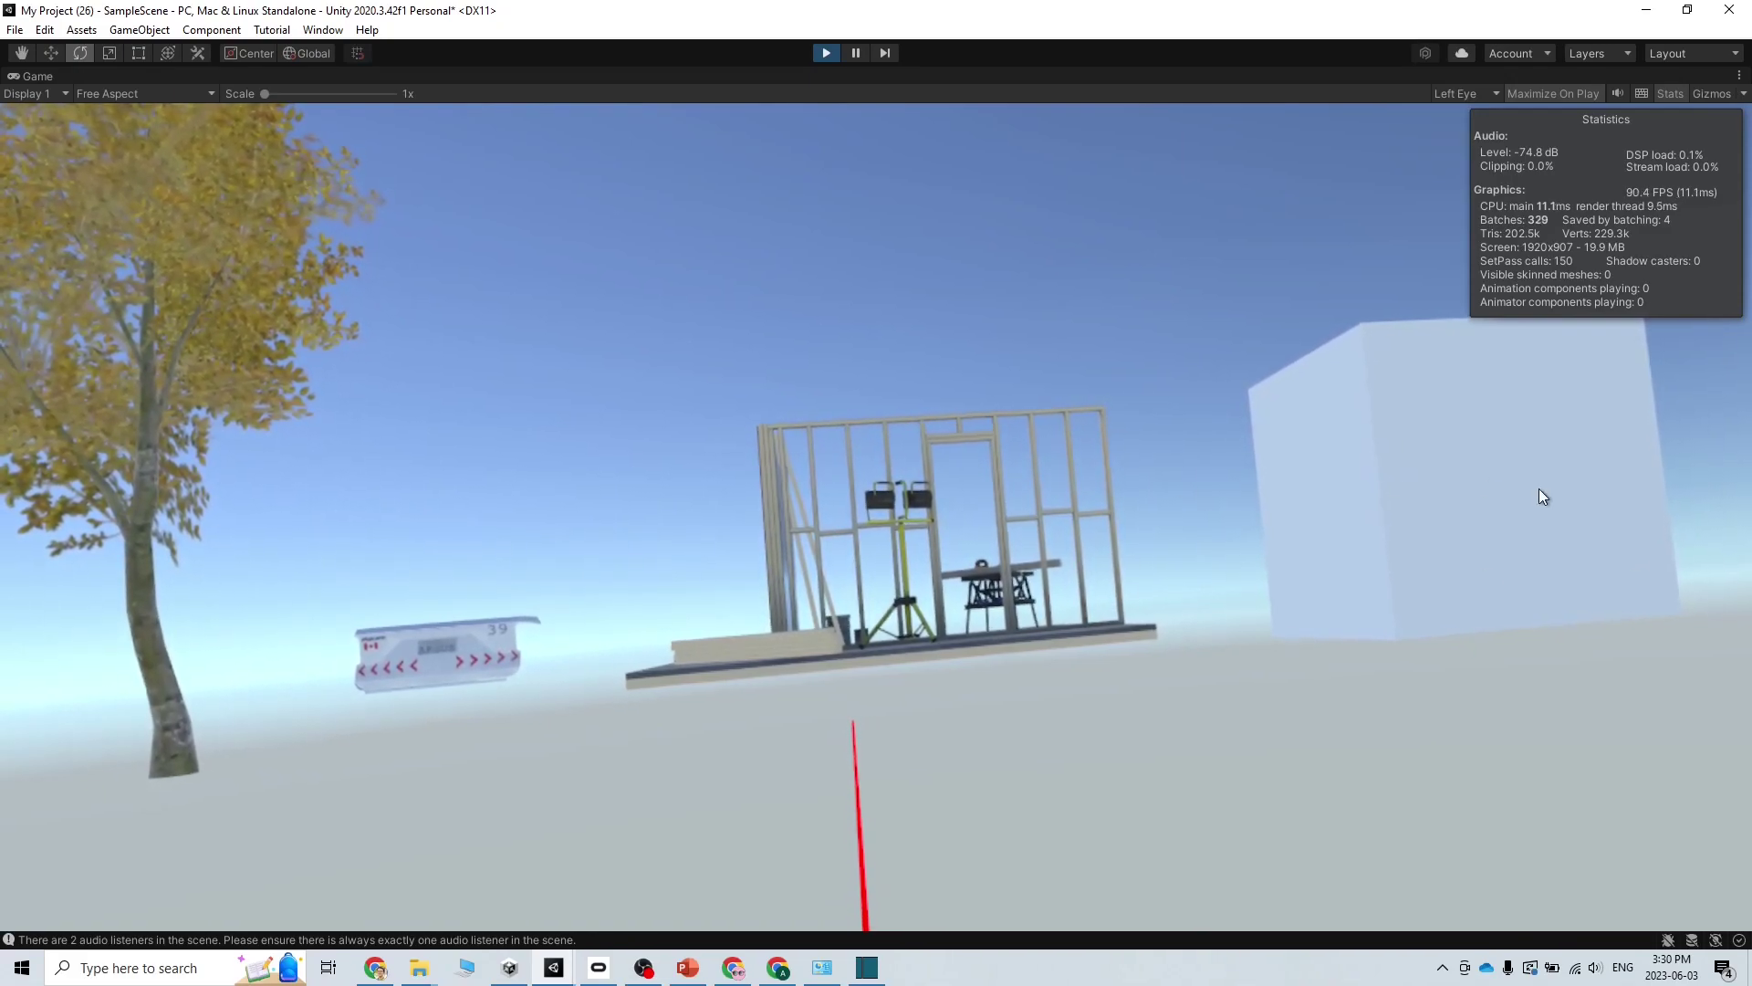
pyautogui.click(825, 53)
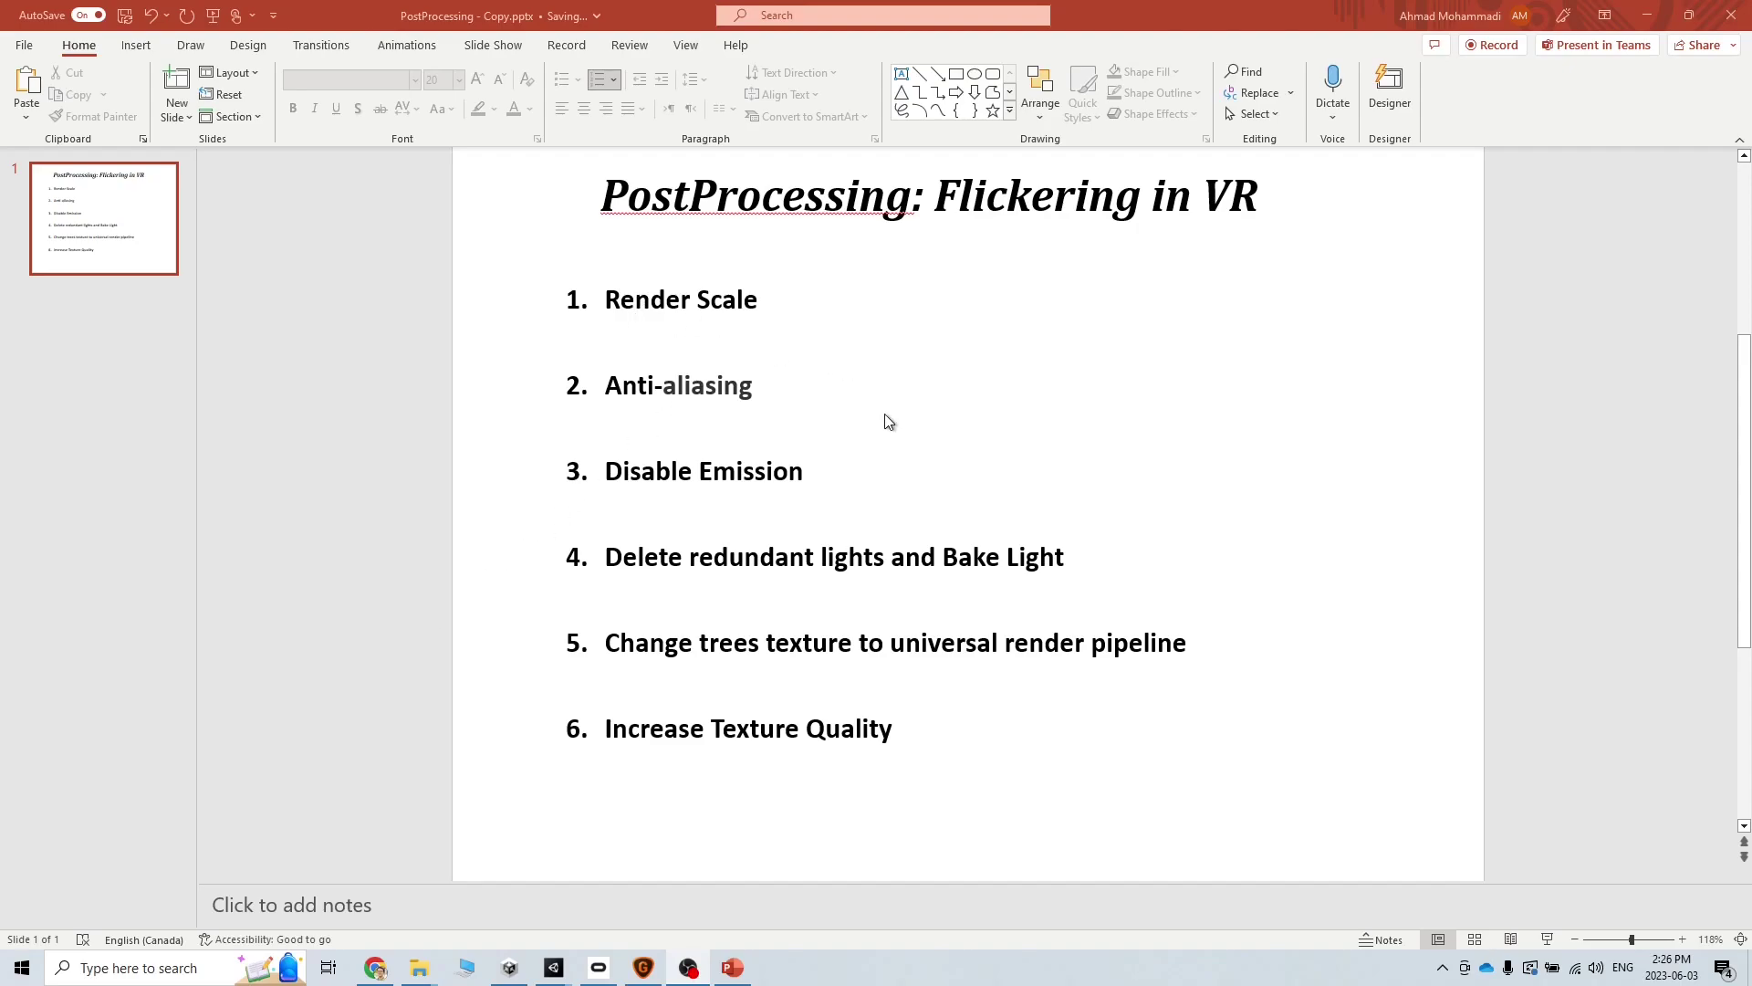
pyautogui.moveTo(565, 976)
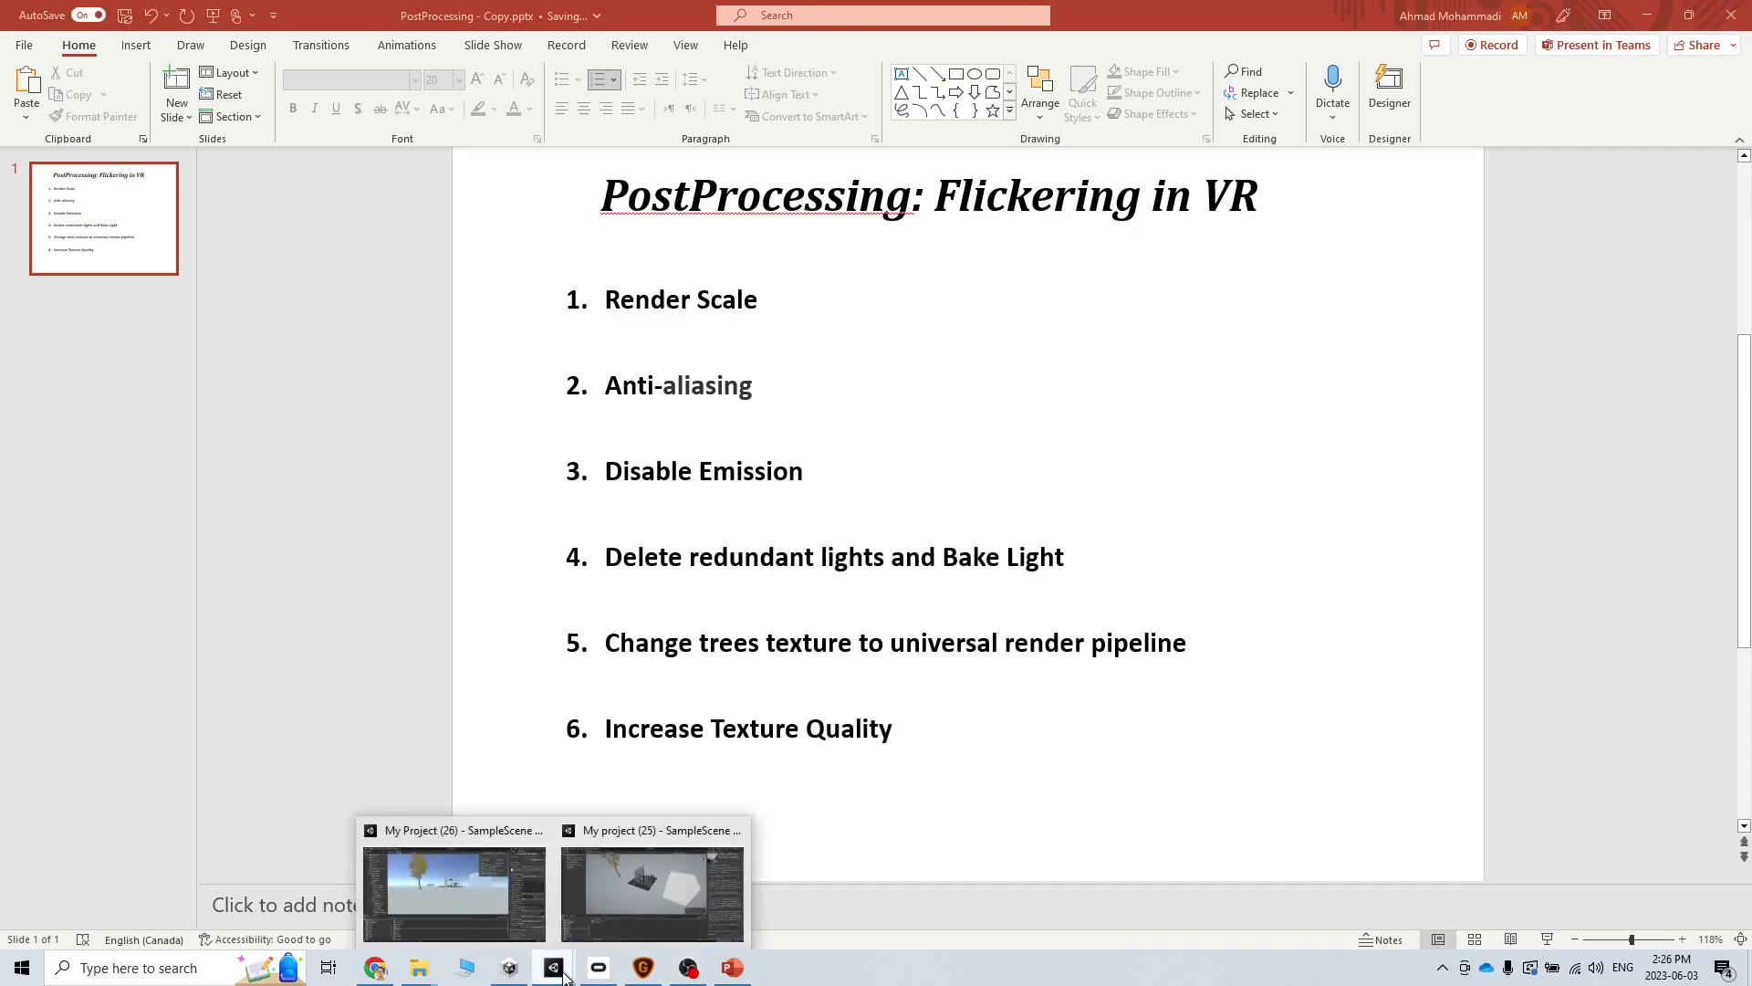
# - Open the UniversalRP-HighQuality asset from Quality settings, showing Render Scale 1 and 2x anti-aliasing
pyautogui.click(645, 879)
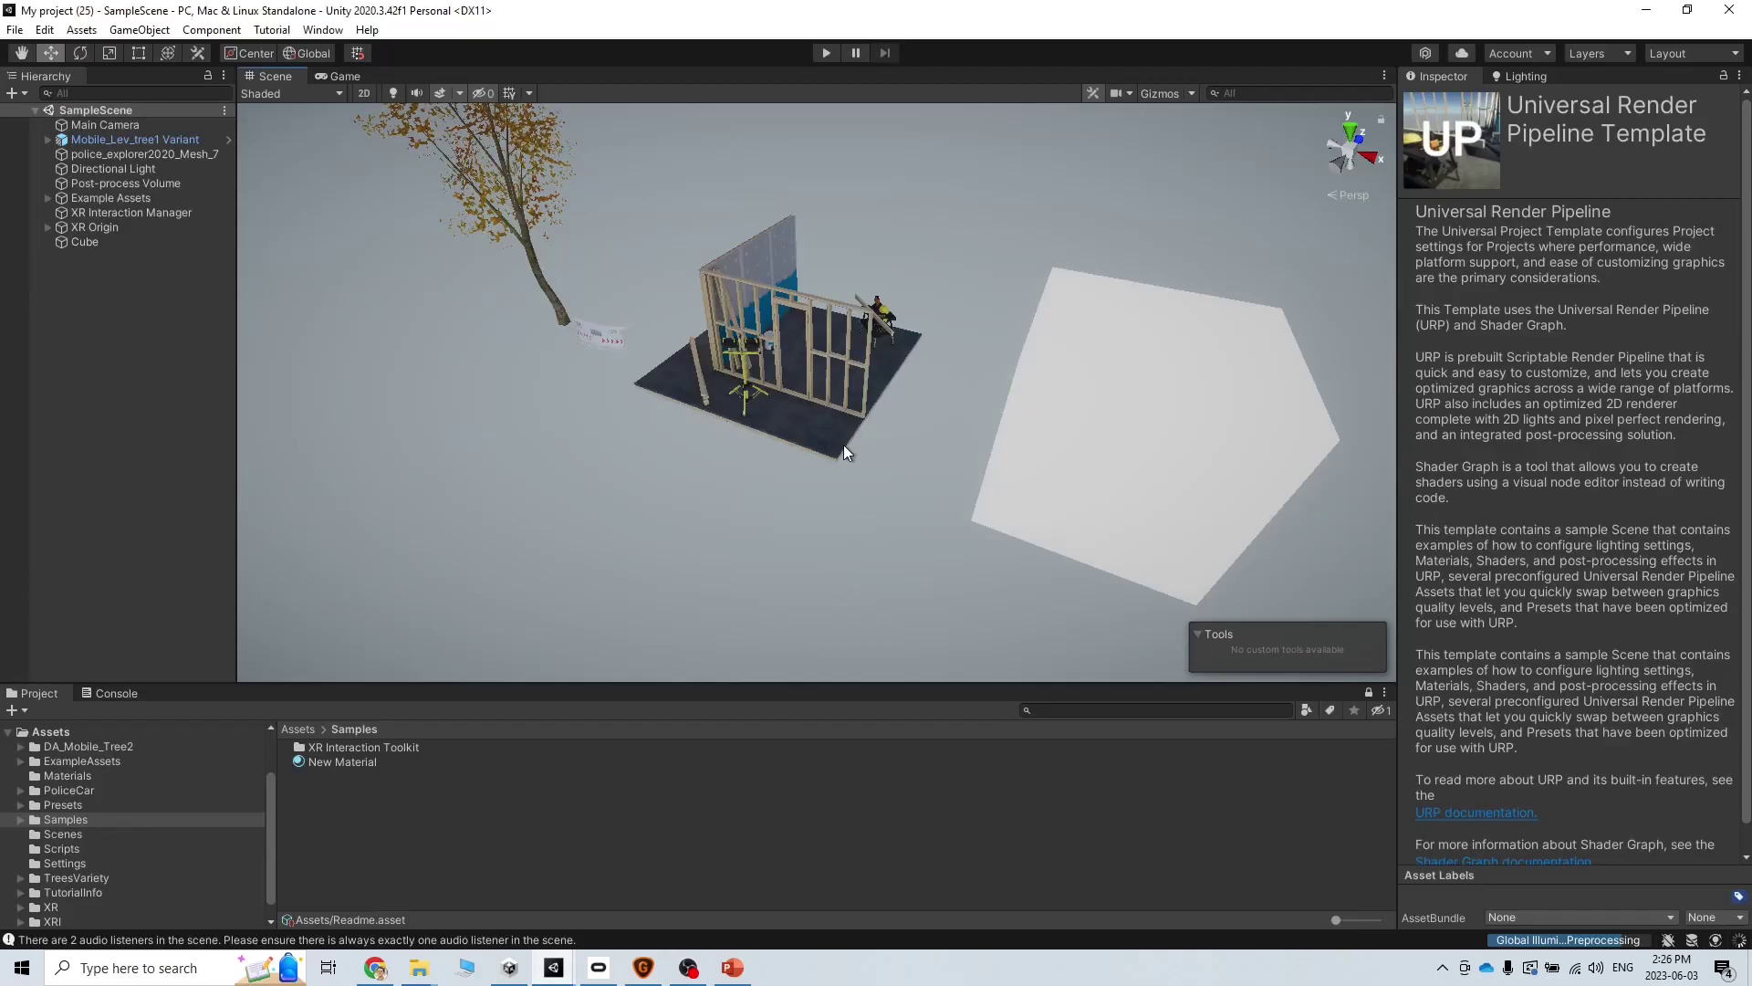
pyautogui.click(46, 30)
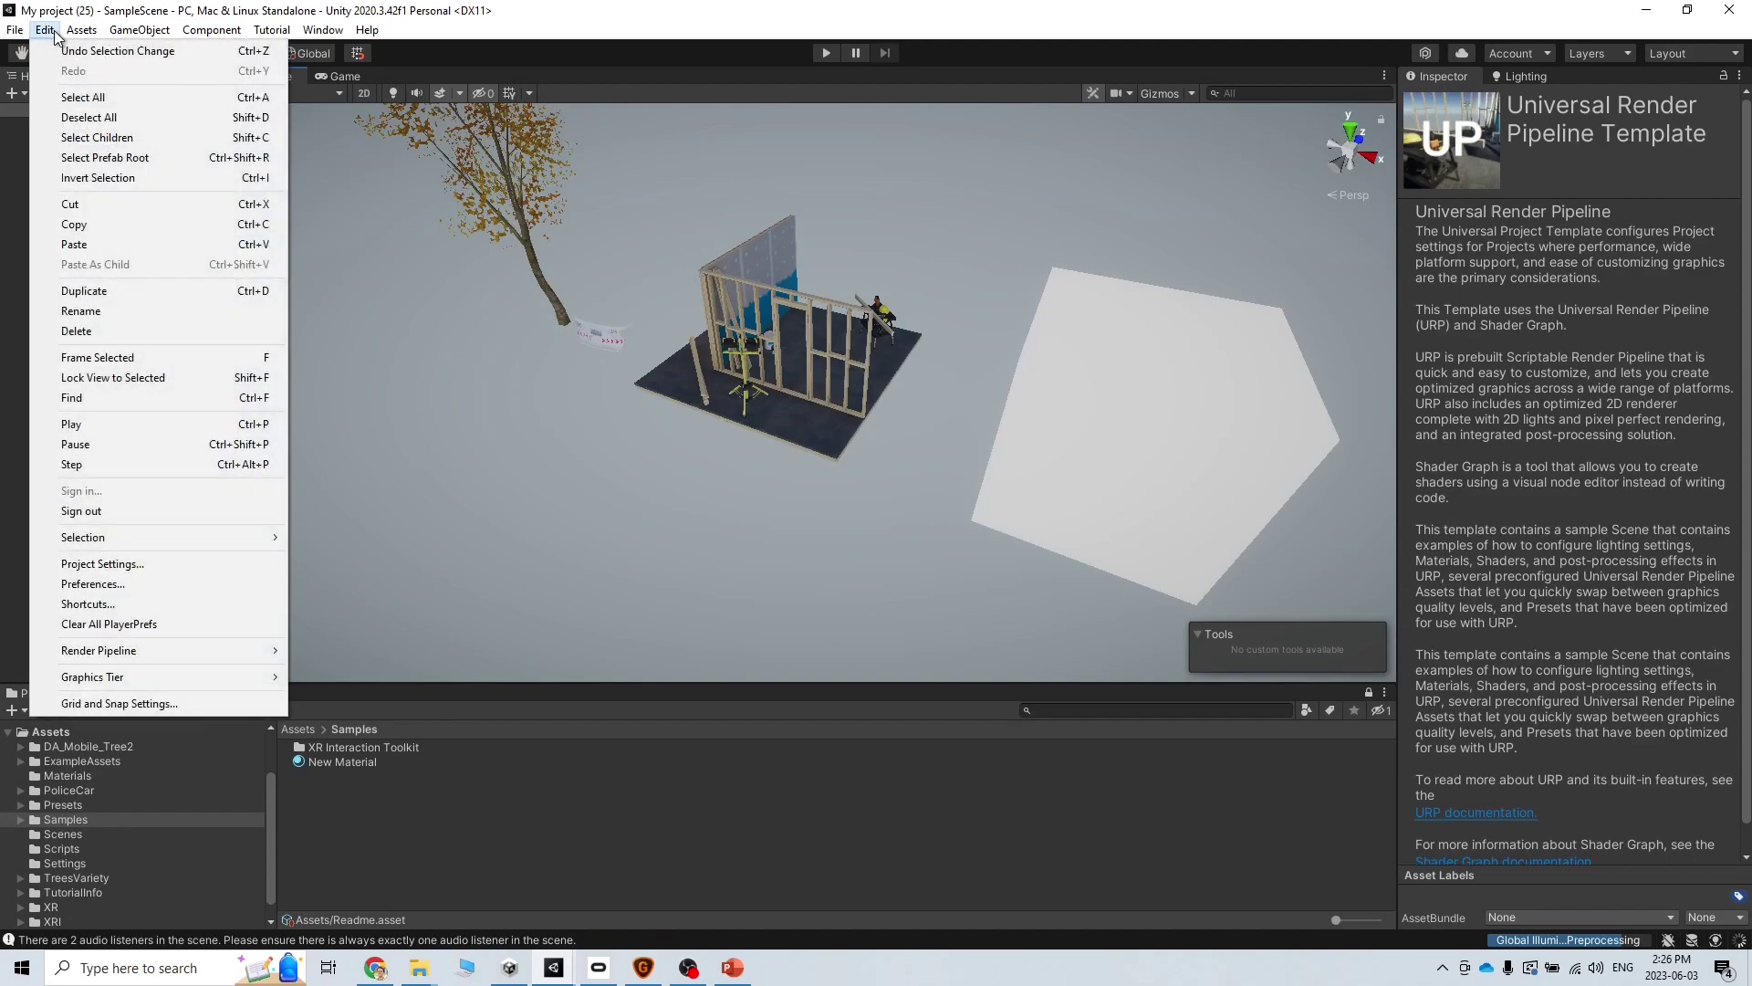
pyautogui.click(137, 564)
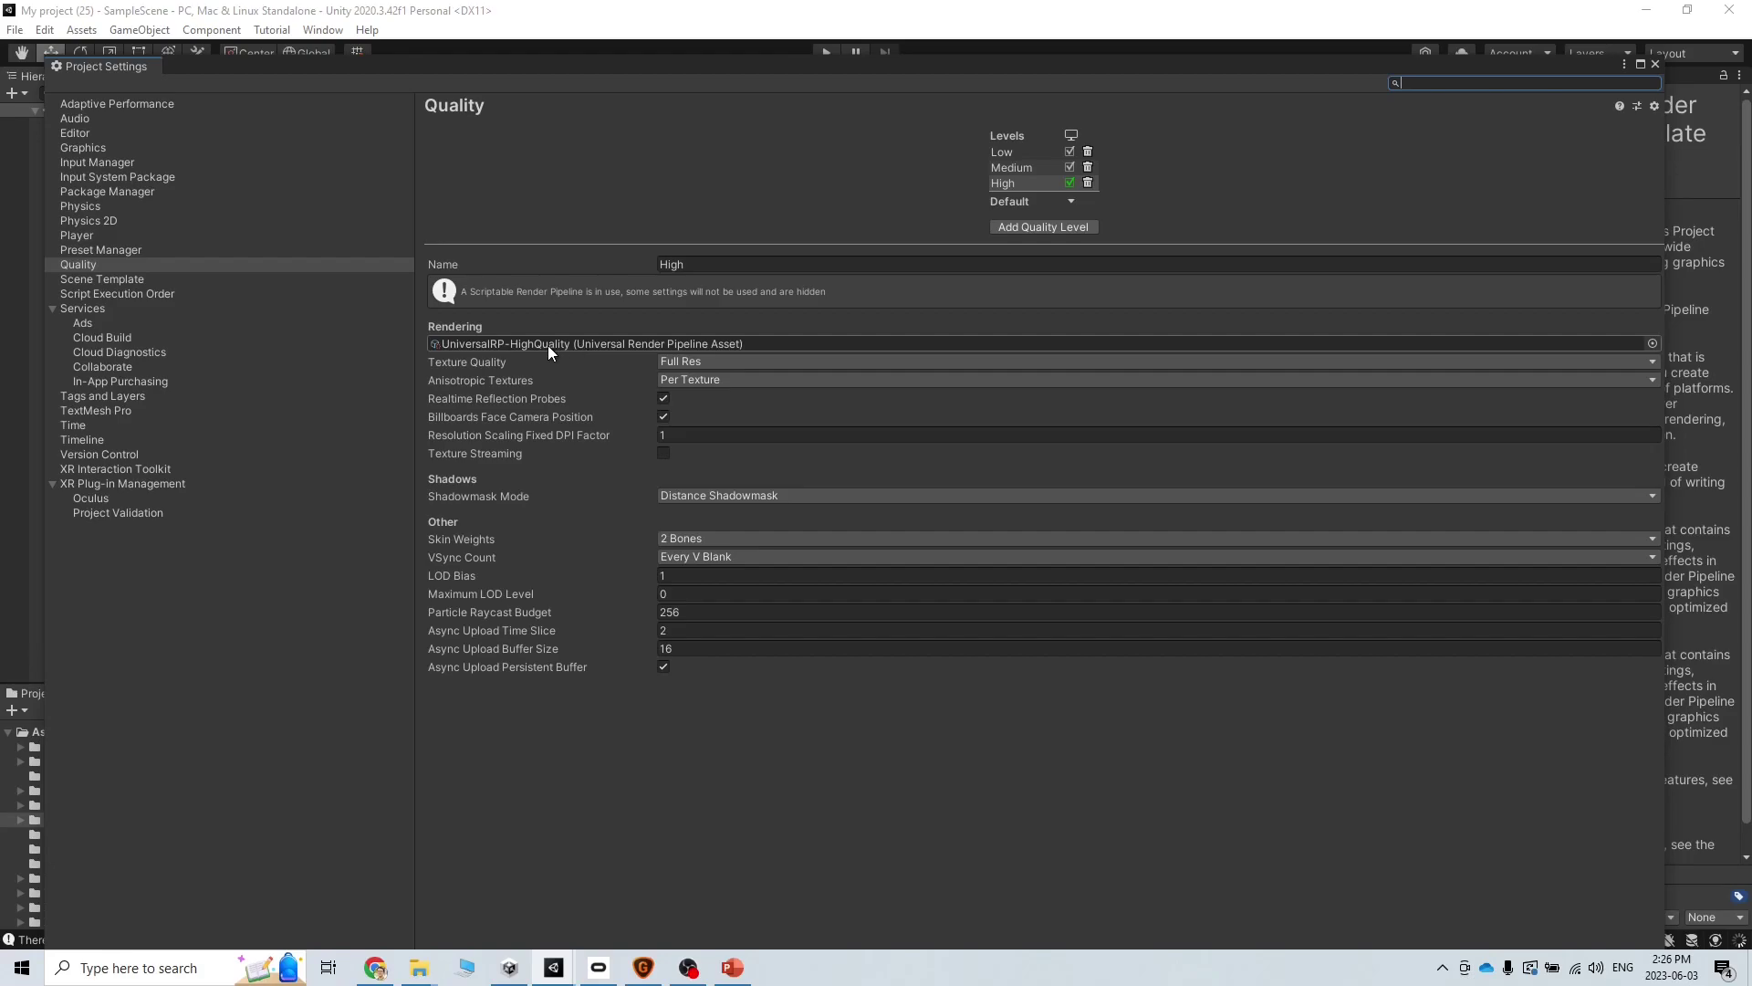
pyautogui.doubleClick(547, 345)
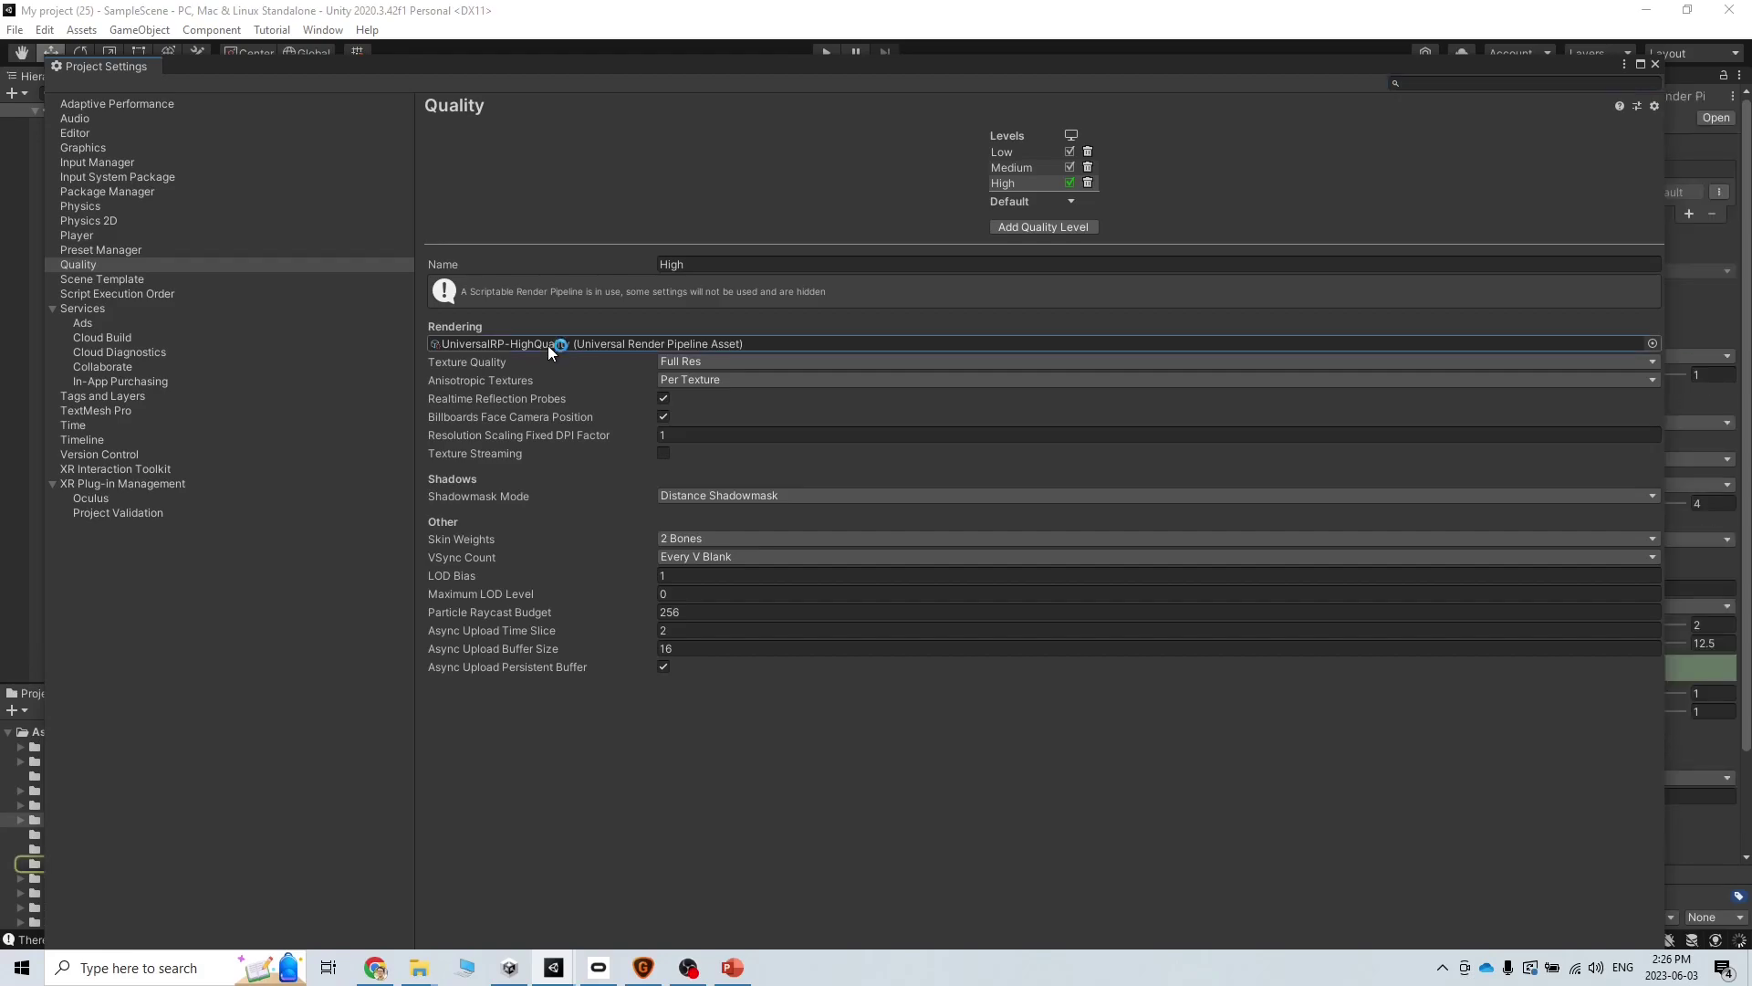
pyautogui.click(1654, 64)
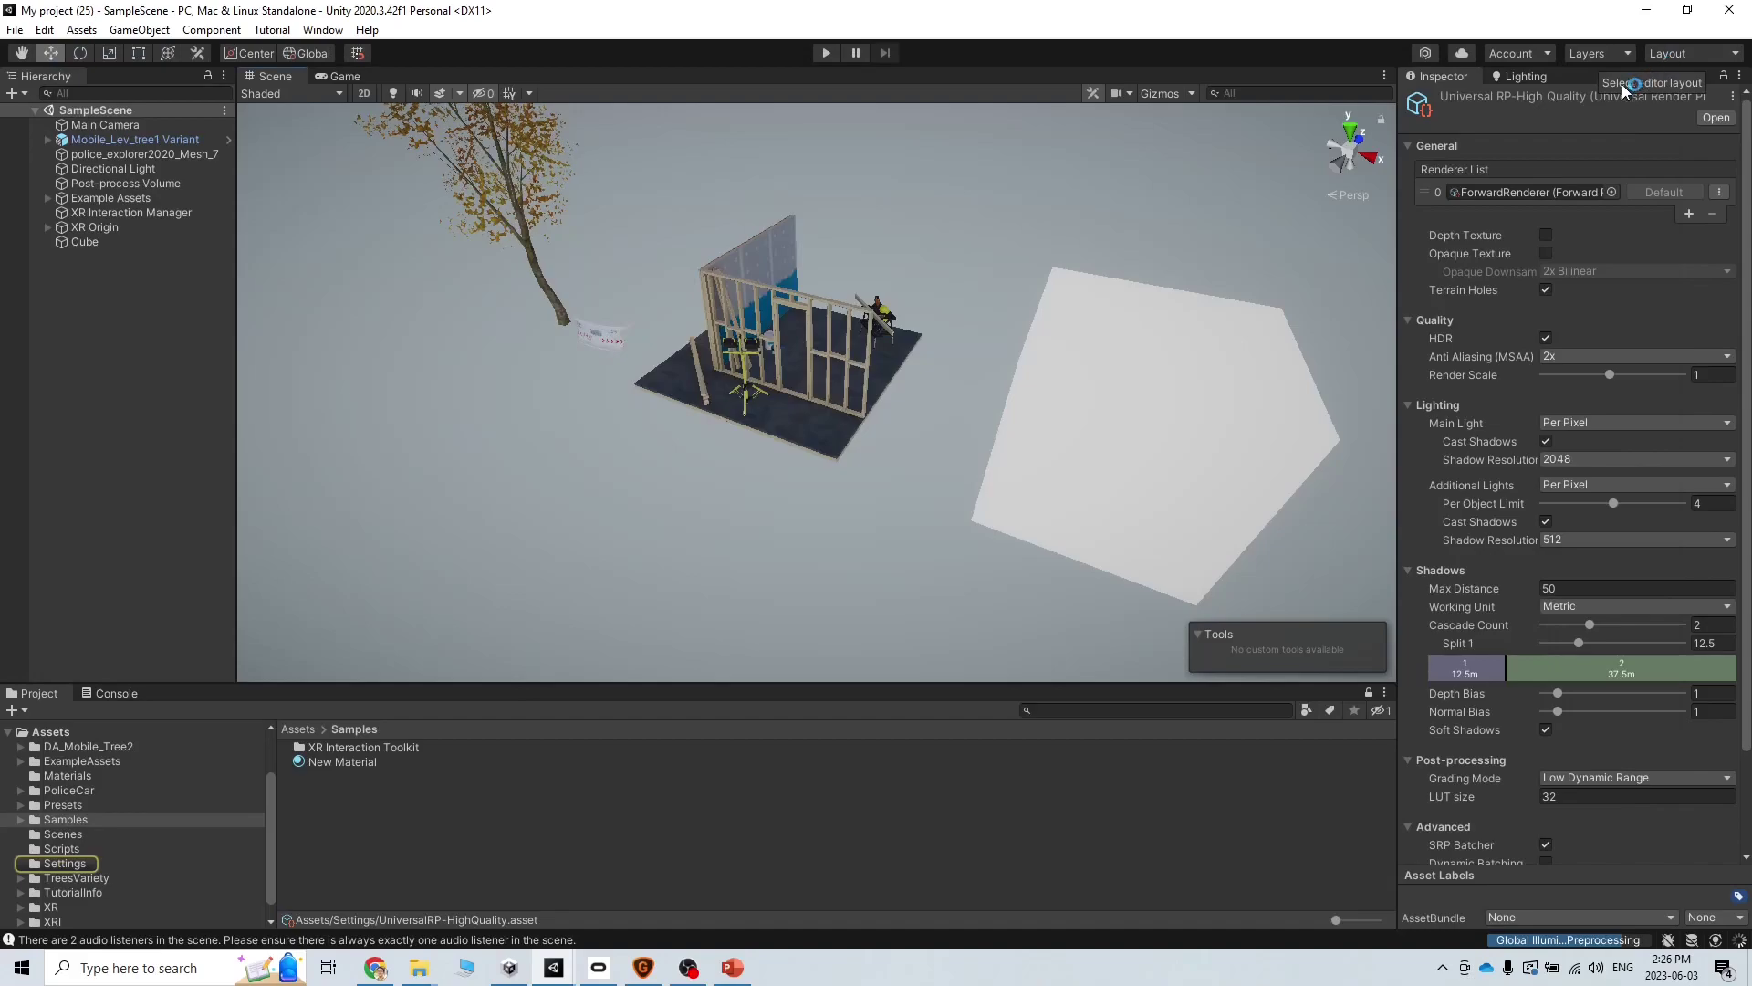
pyautogui.click(1610, 371)
pyautogui.moveTo(1464, 378)
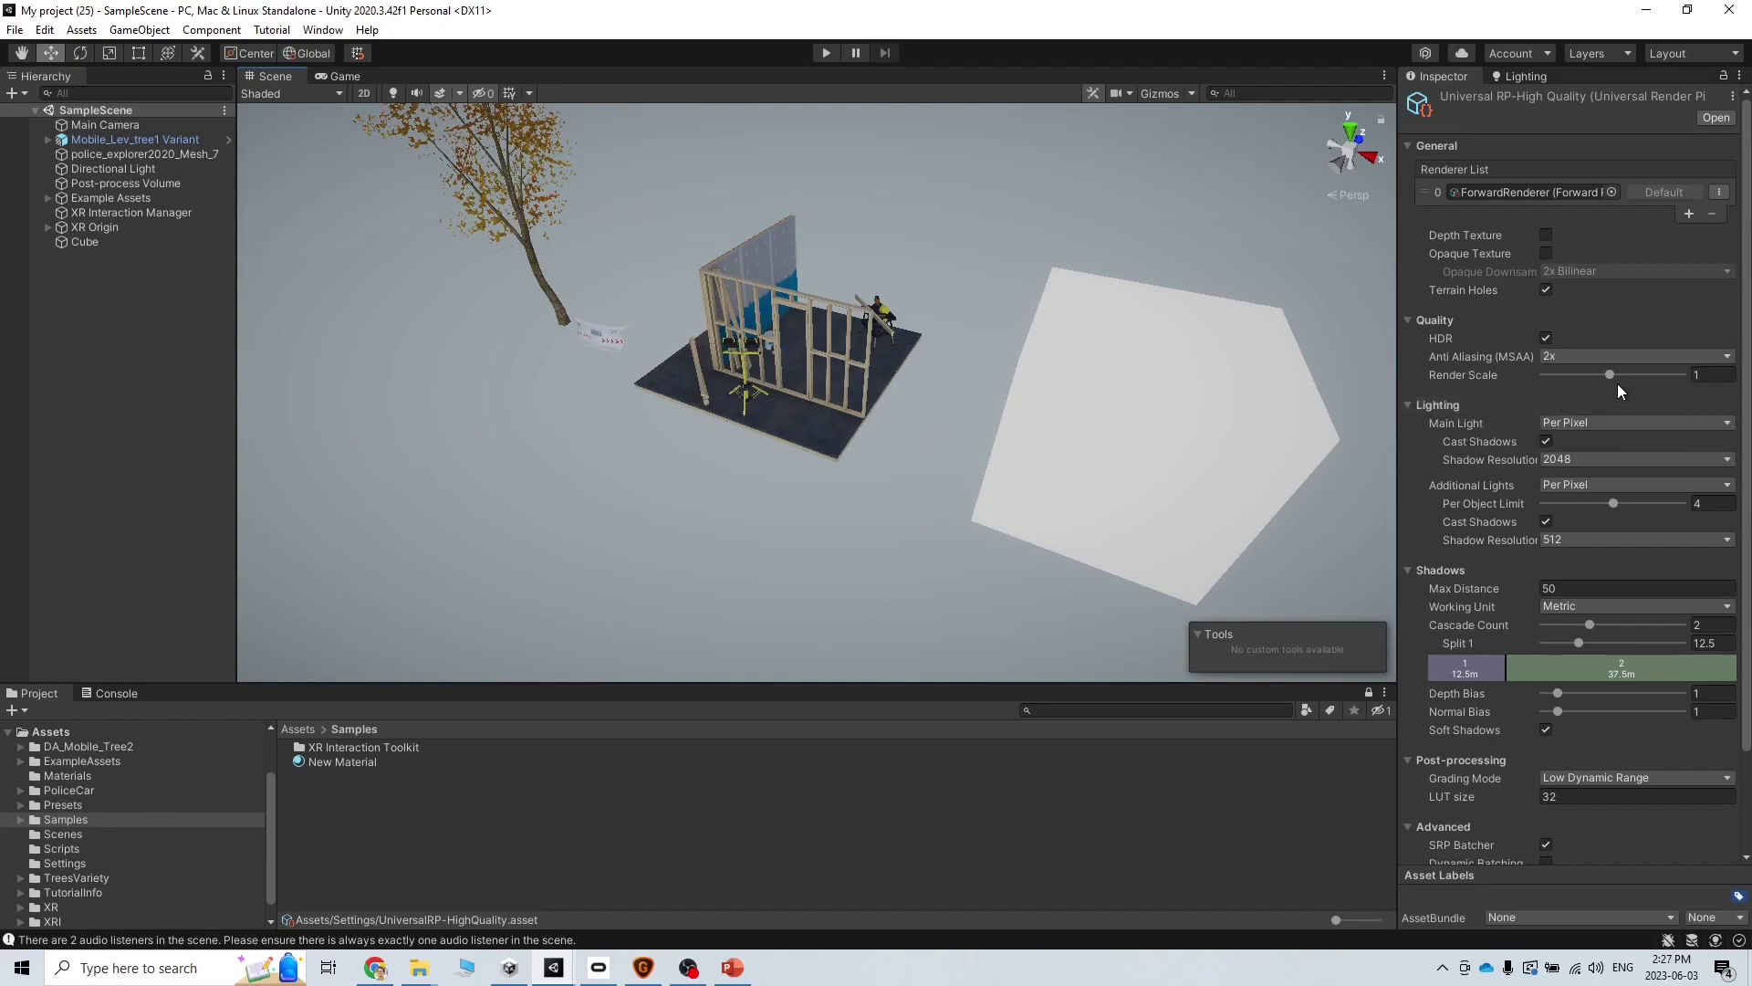
# - Raise the Render Scale above 1 and test the scene in play mode
pyautogui.moveTo(1612, 374); pyautogui.dragTo(1654, 379)
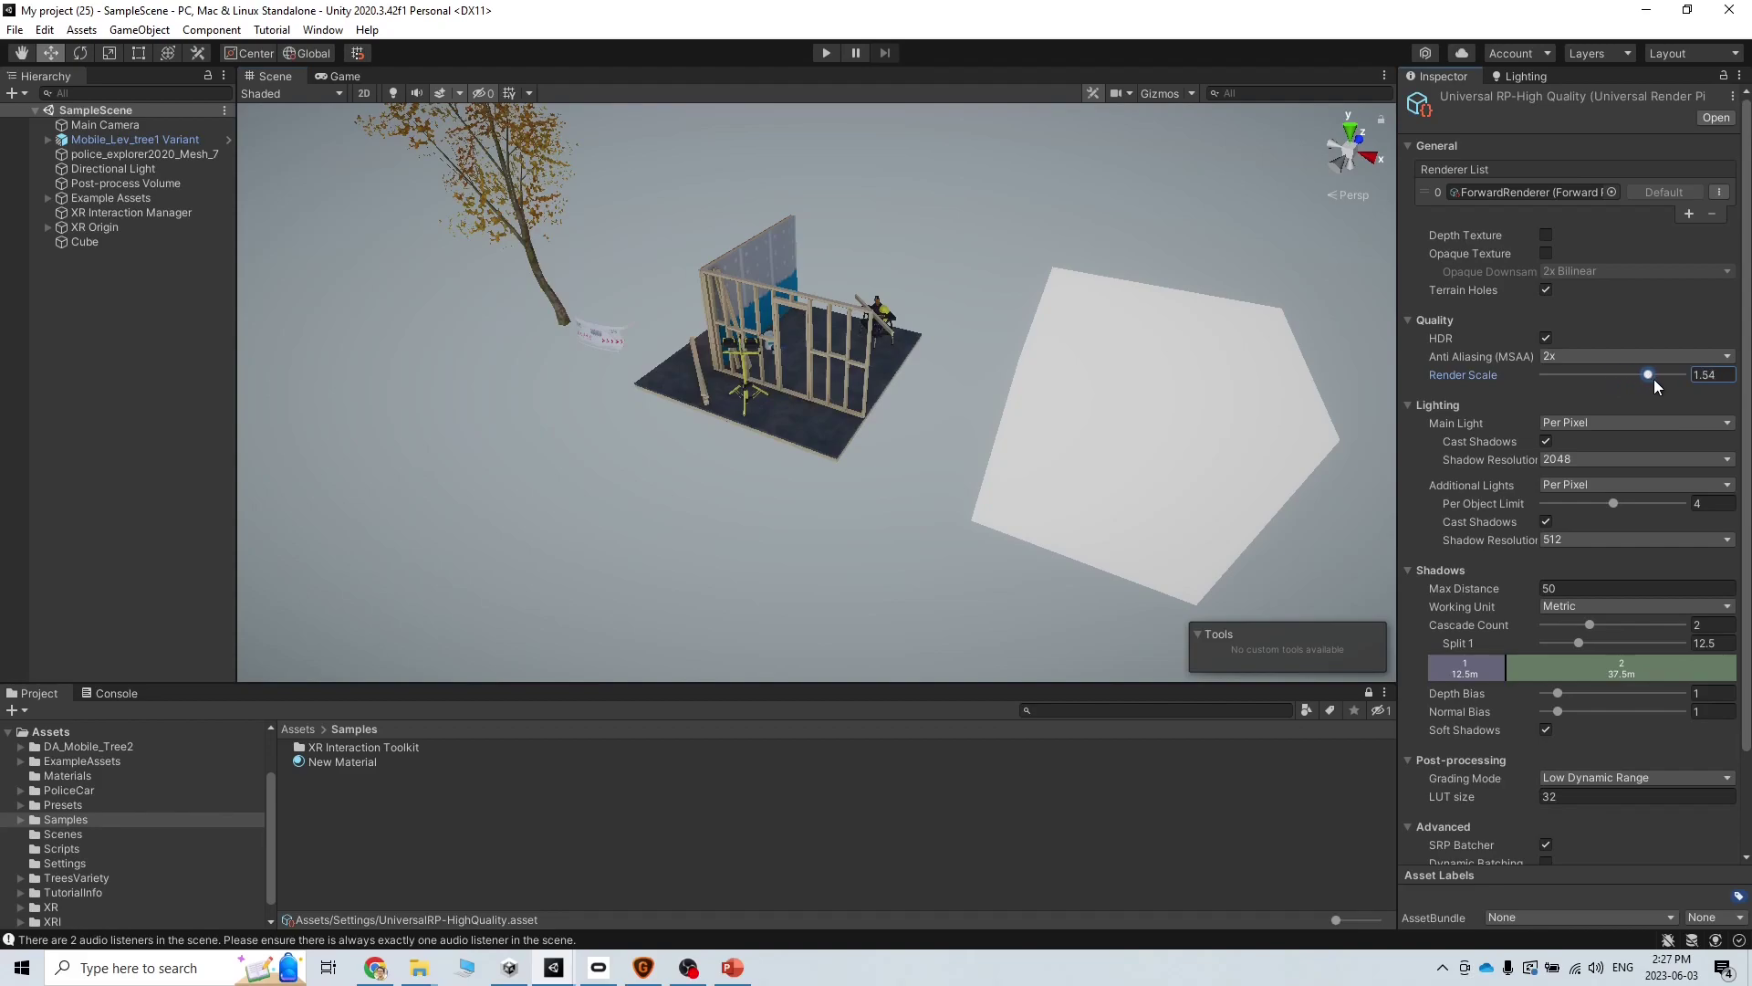
pyautogui.click(825, 53)
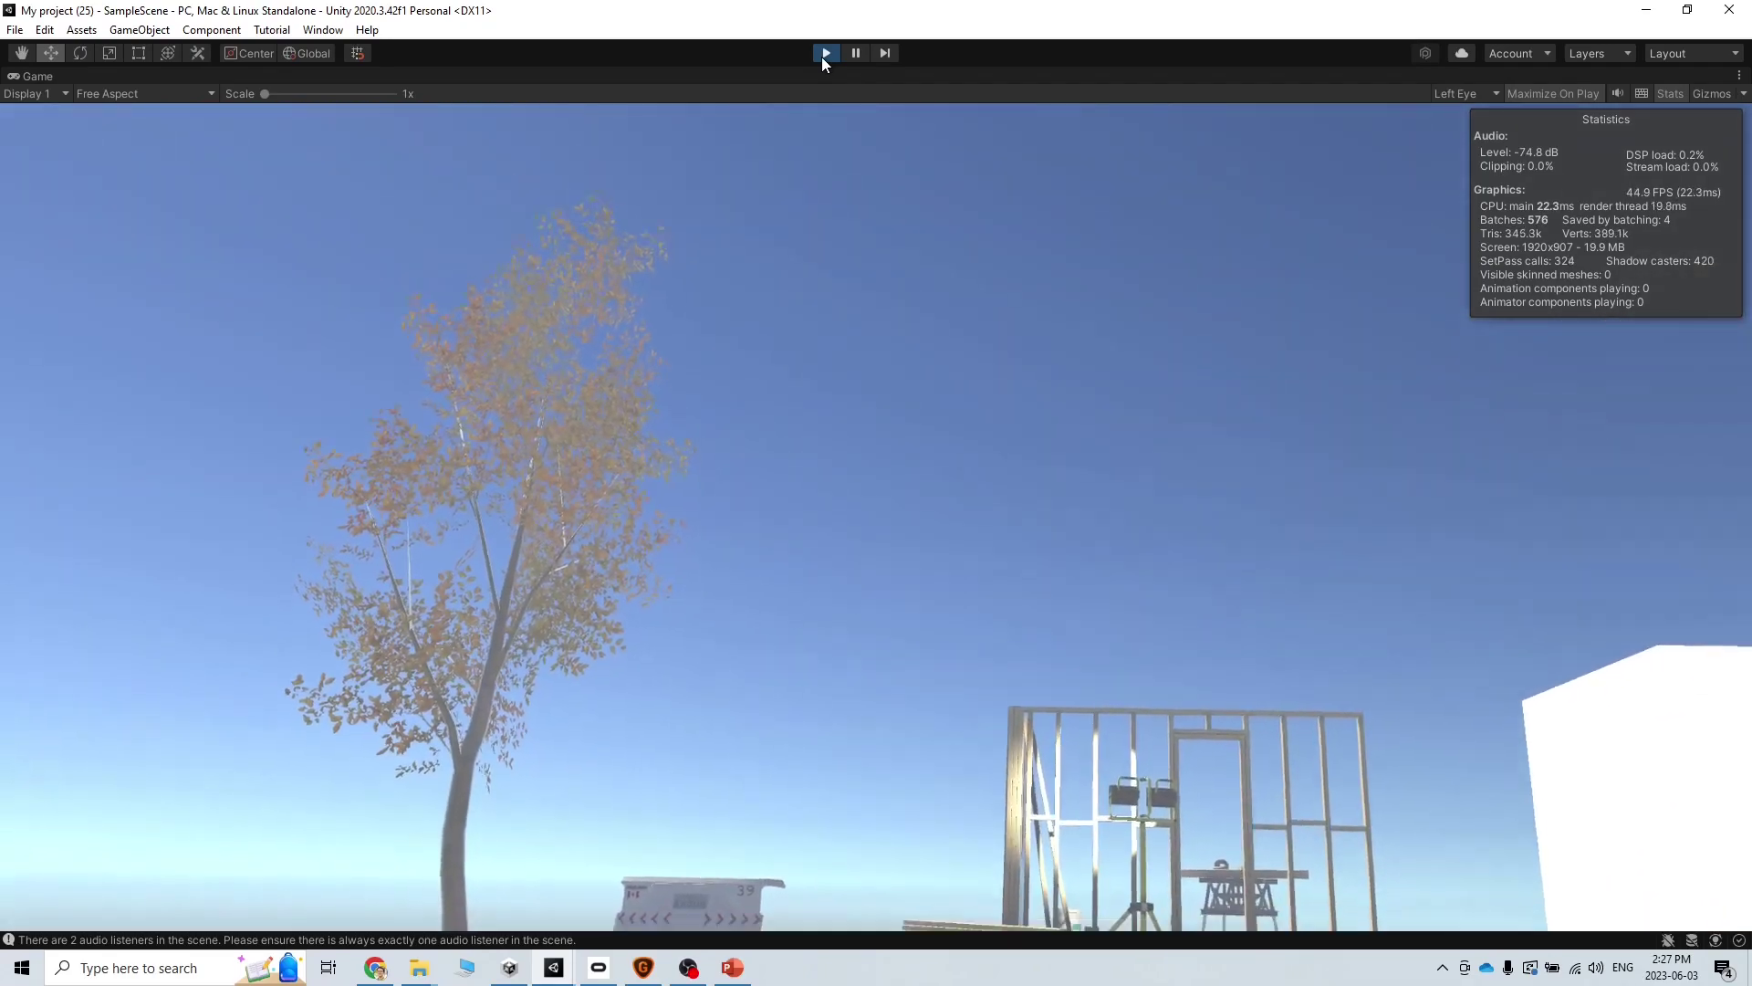
pyautogui.click(822, 56)
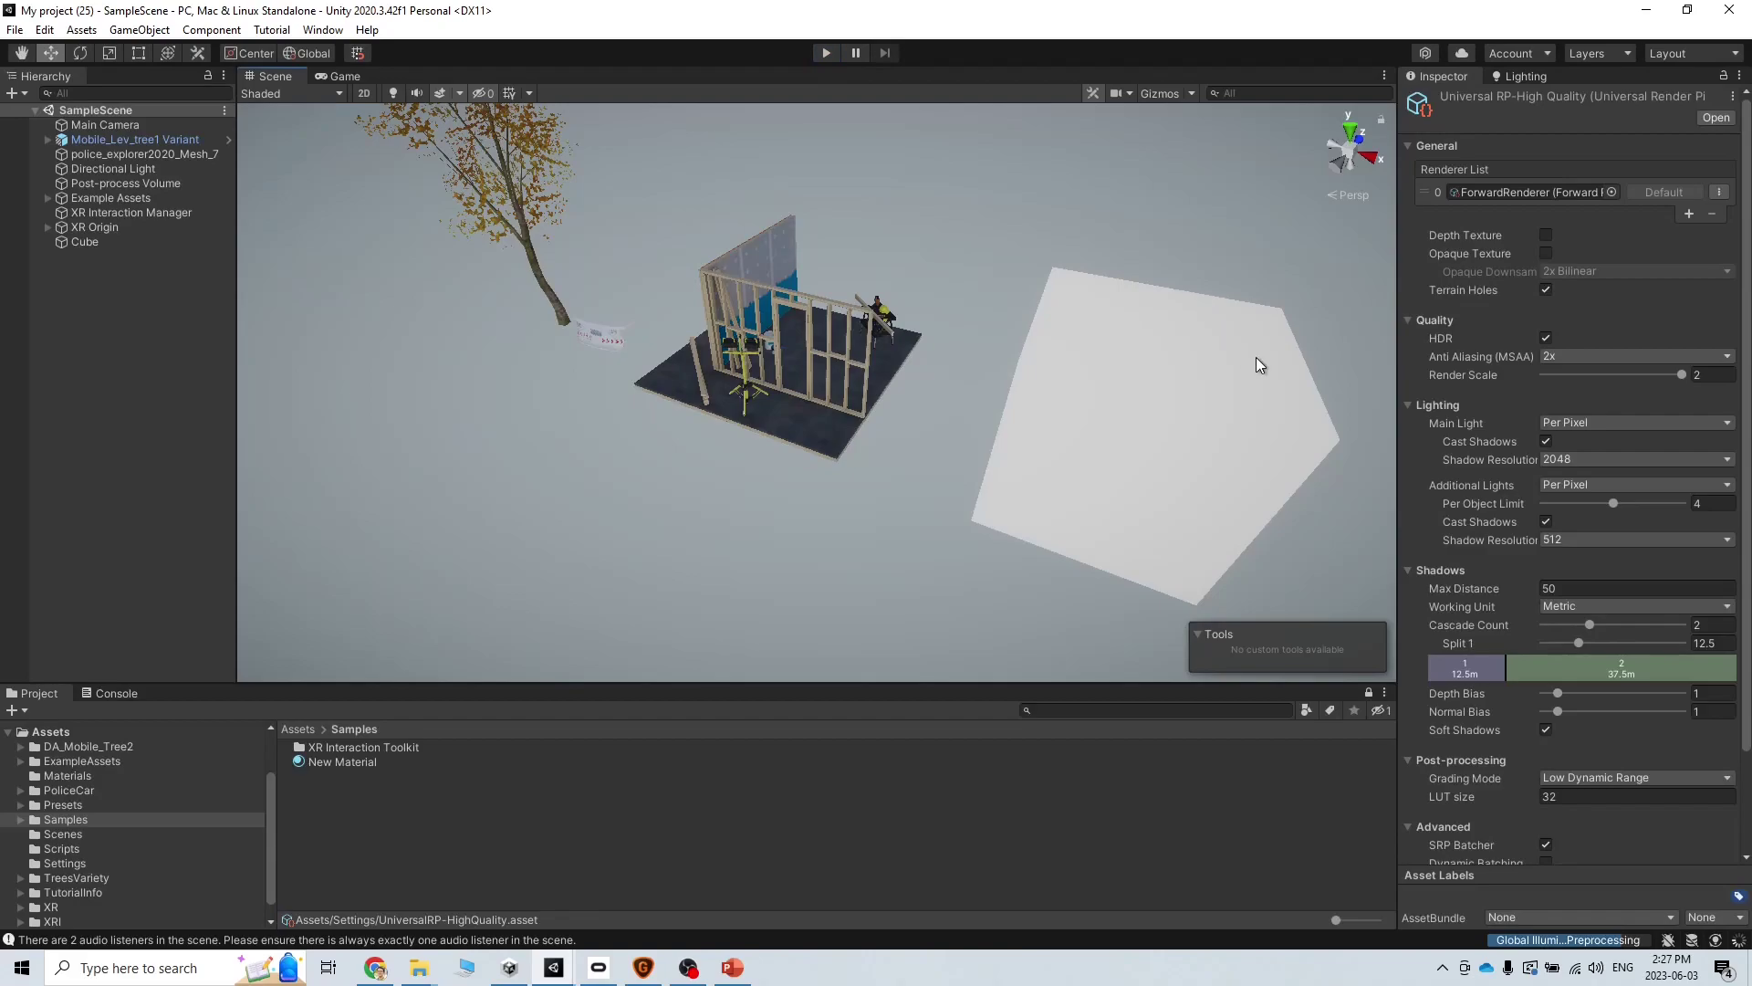
# - Set the URP asset's Render Scale back to 1.00
pyautogui.click(1615, 373)
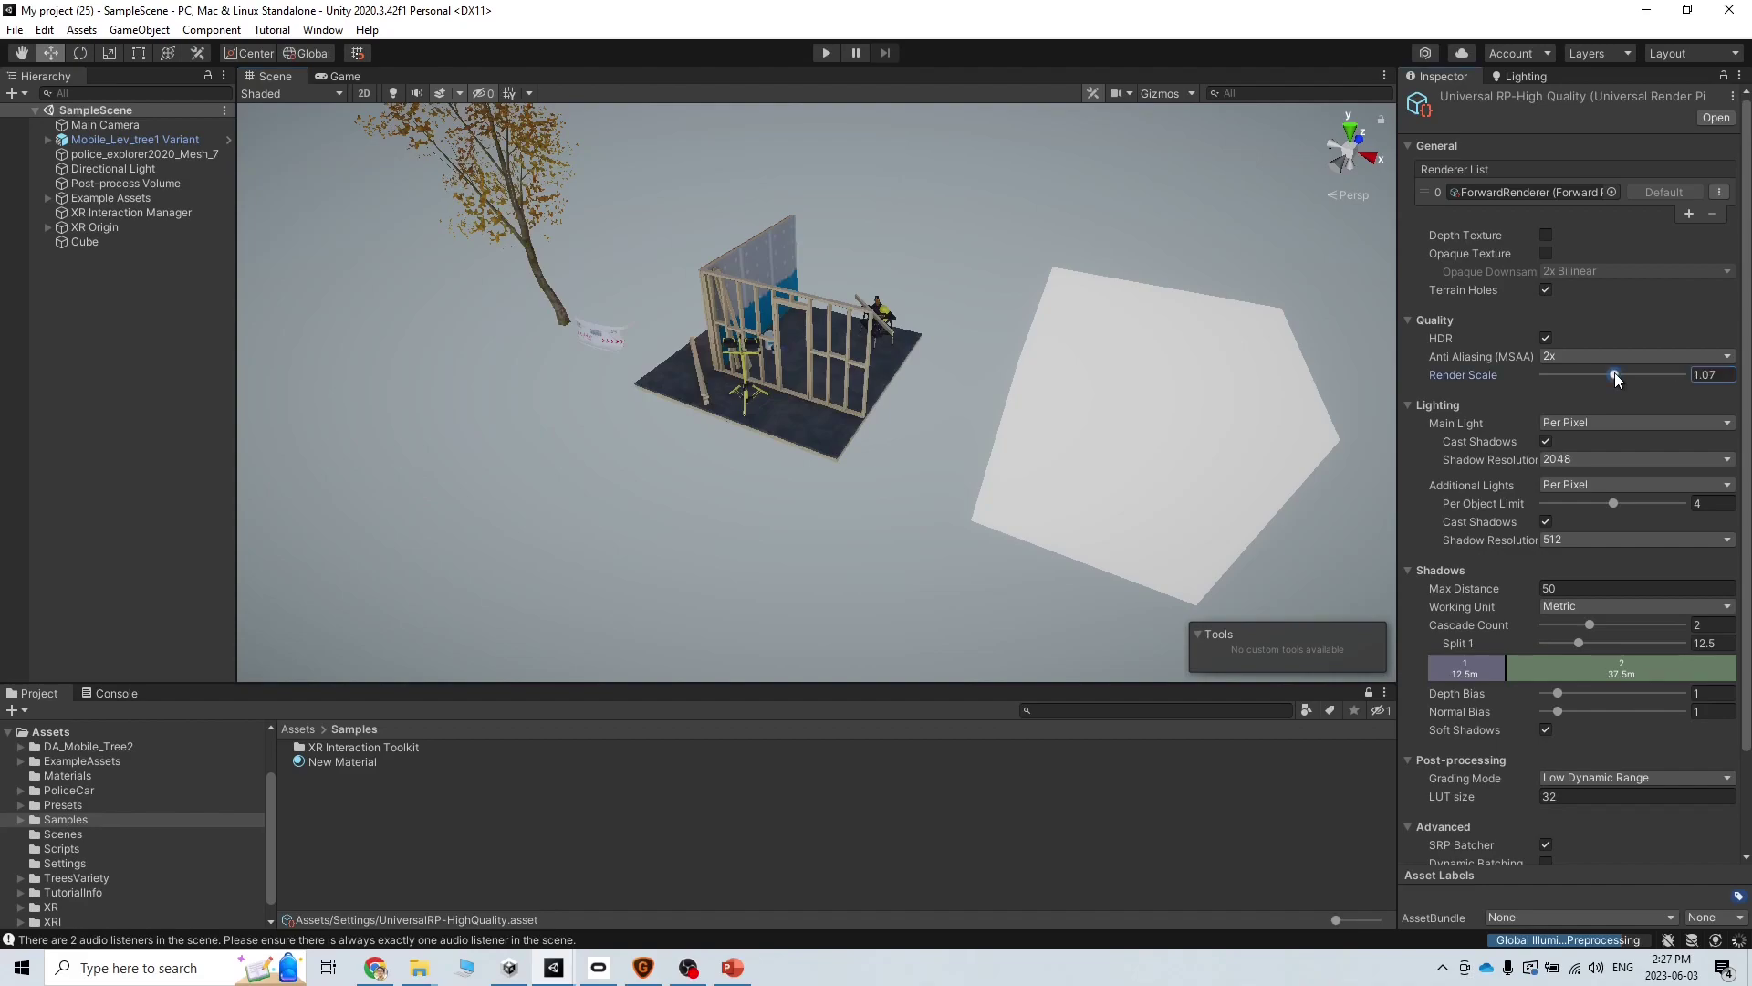
pyautogui.click(1714, 371)
pyautogui.write('1.07')
pyautogui.press('Return')
pyautogui.write('1.00')
# - Check the fixes slide, set the asset's MSAA to 8x, and test it in play mode
pyautogui.click(731, 969)
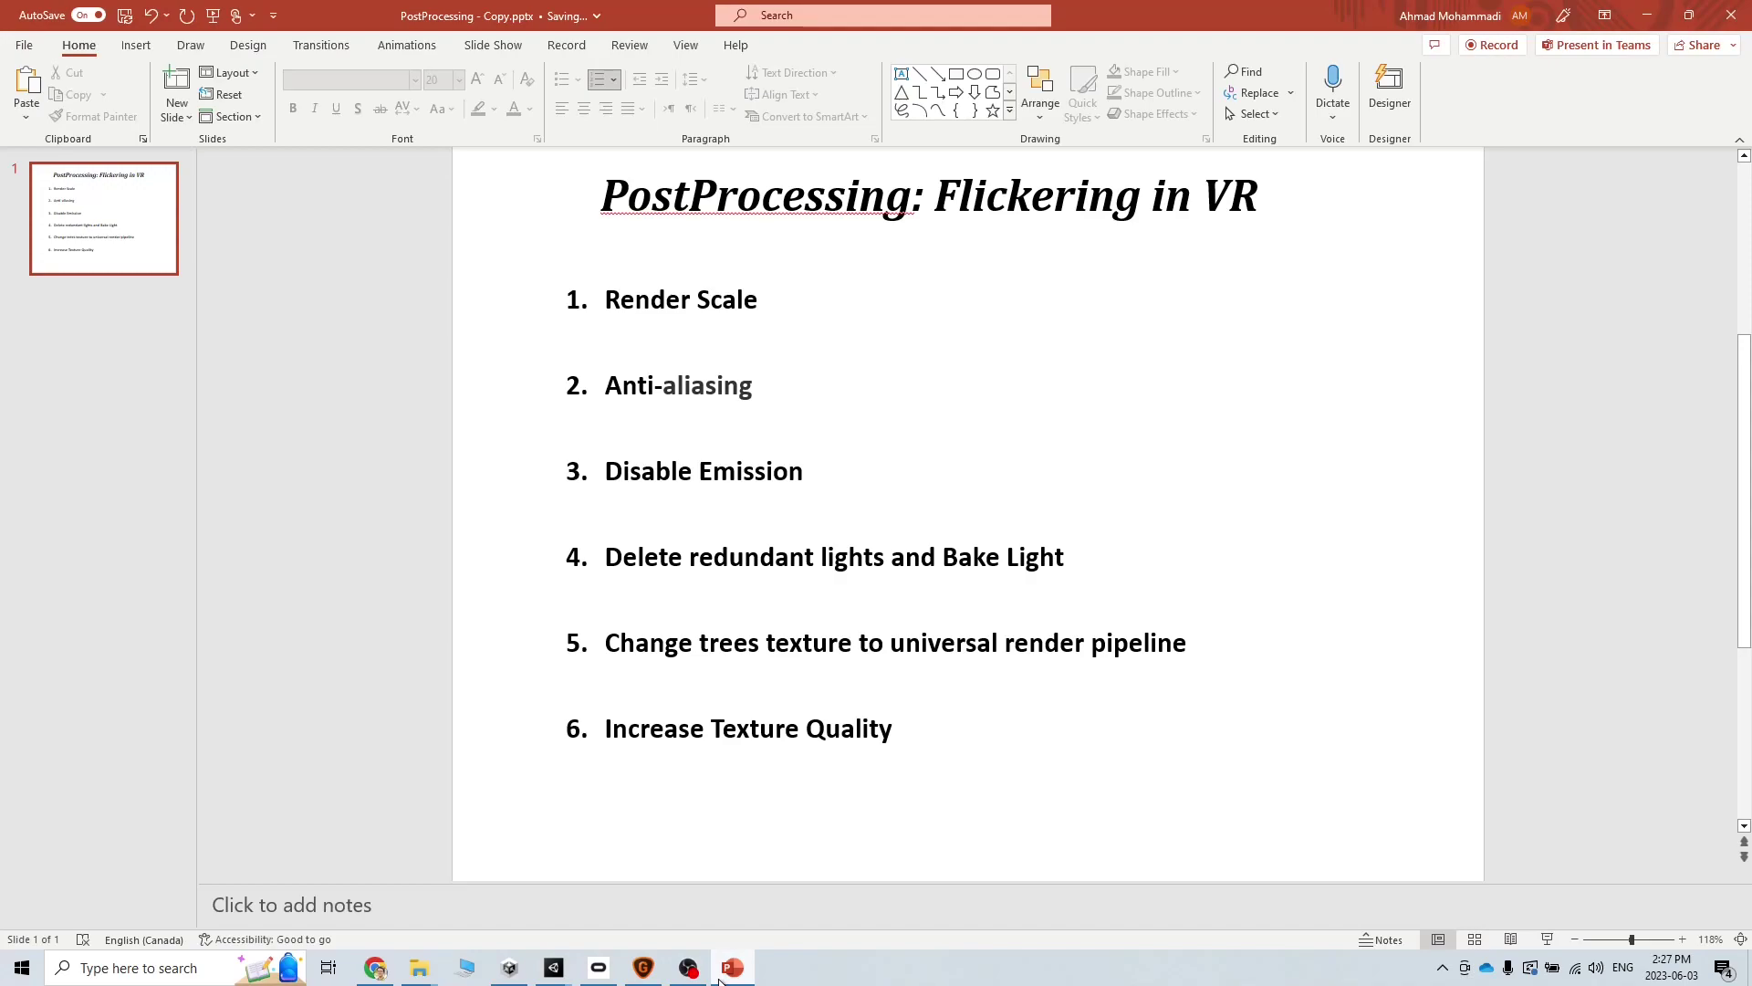
pyautogui.click(722, 978)
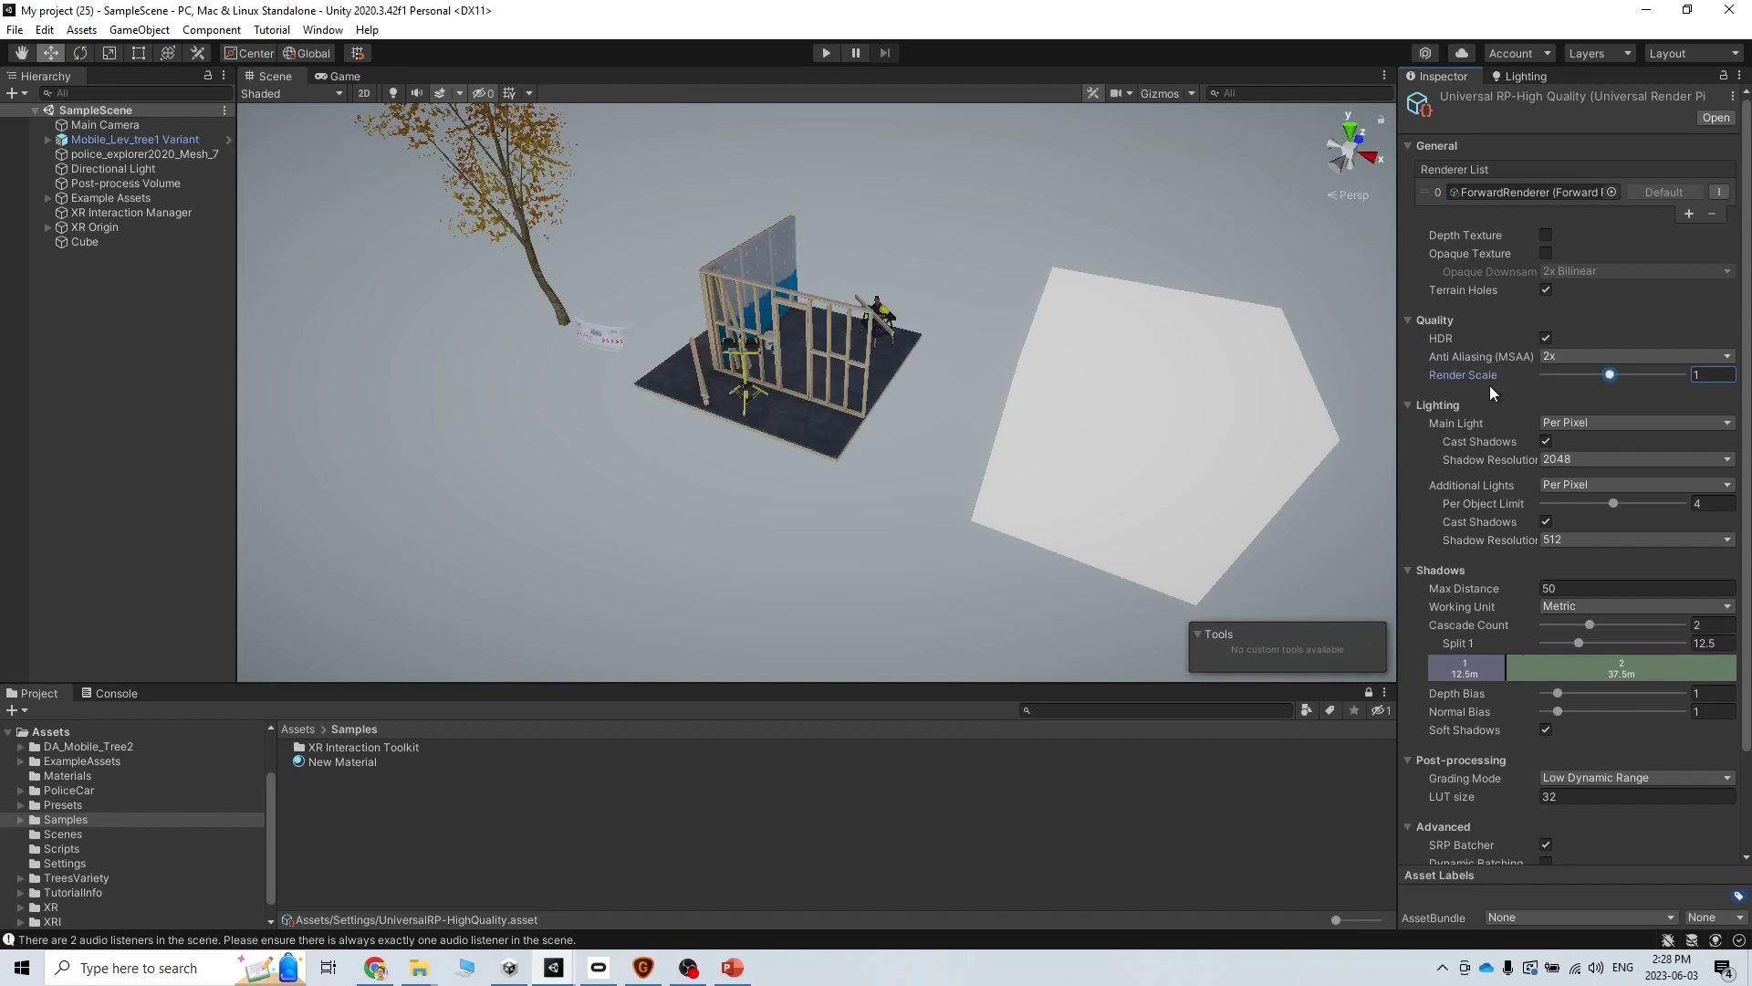
pyautogui.click(1584, 354)
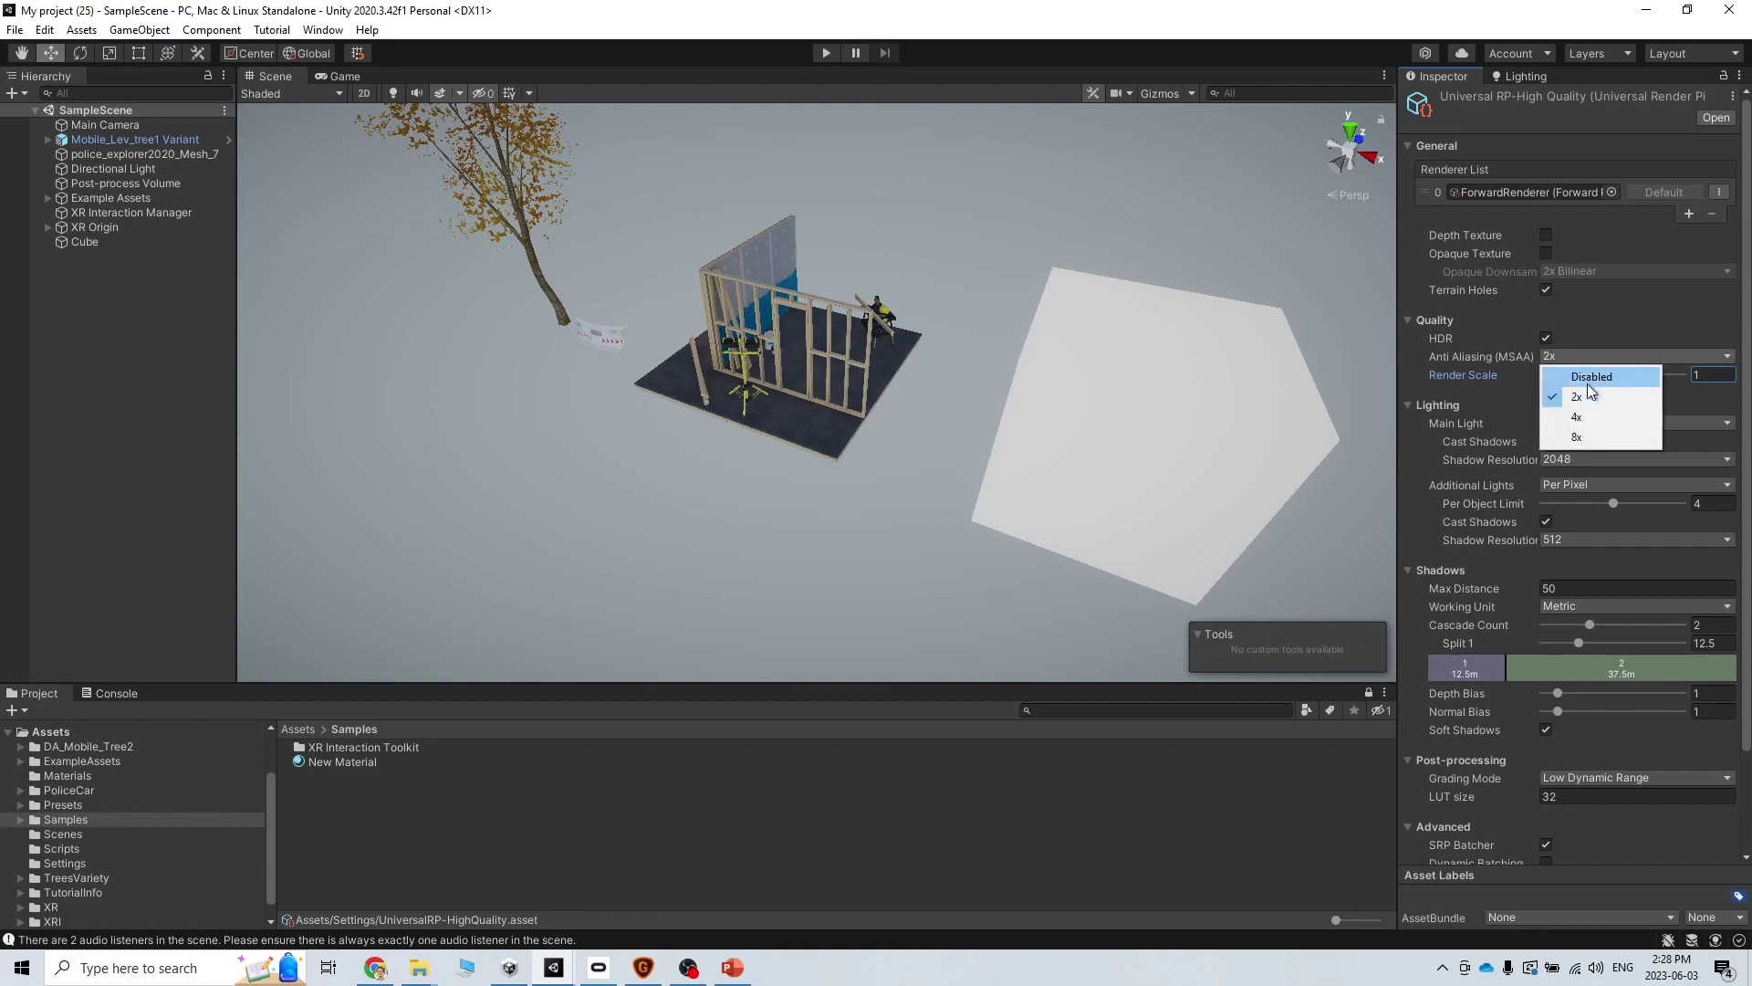
pyautogui.click(1596, 435)
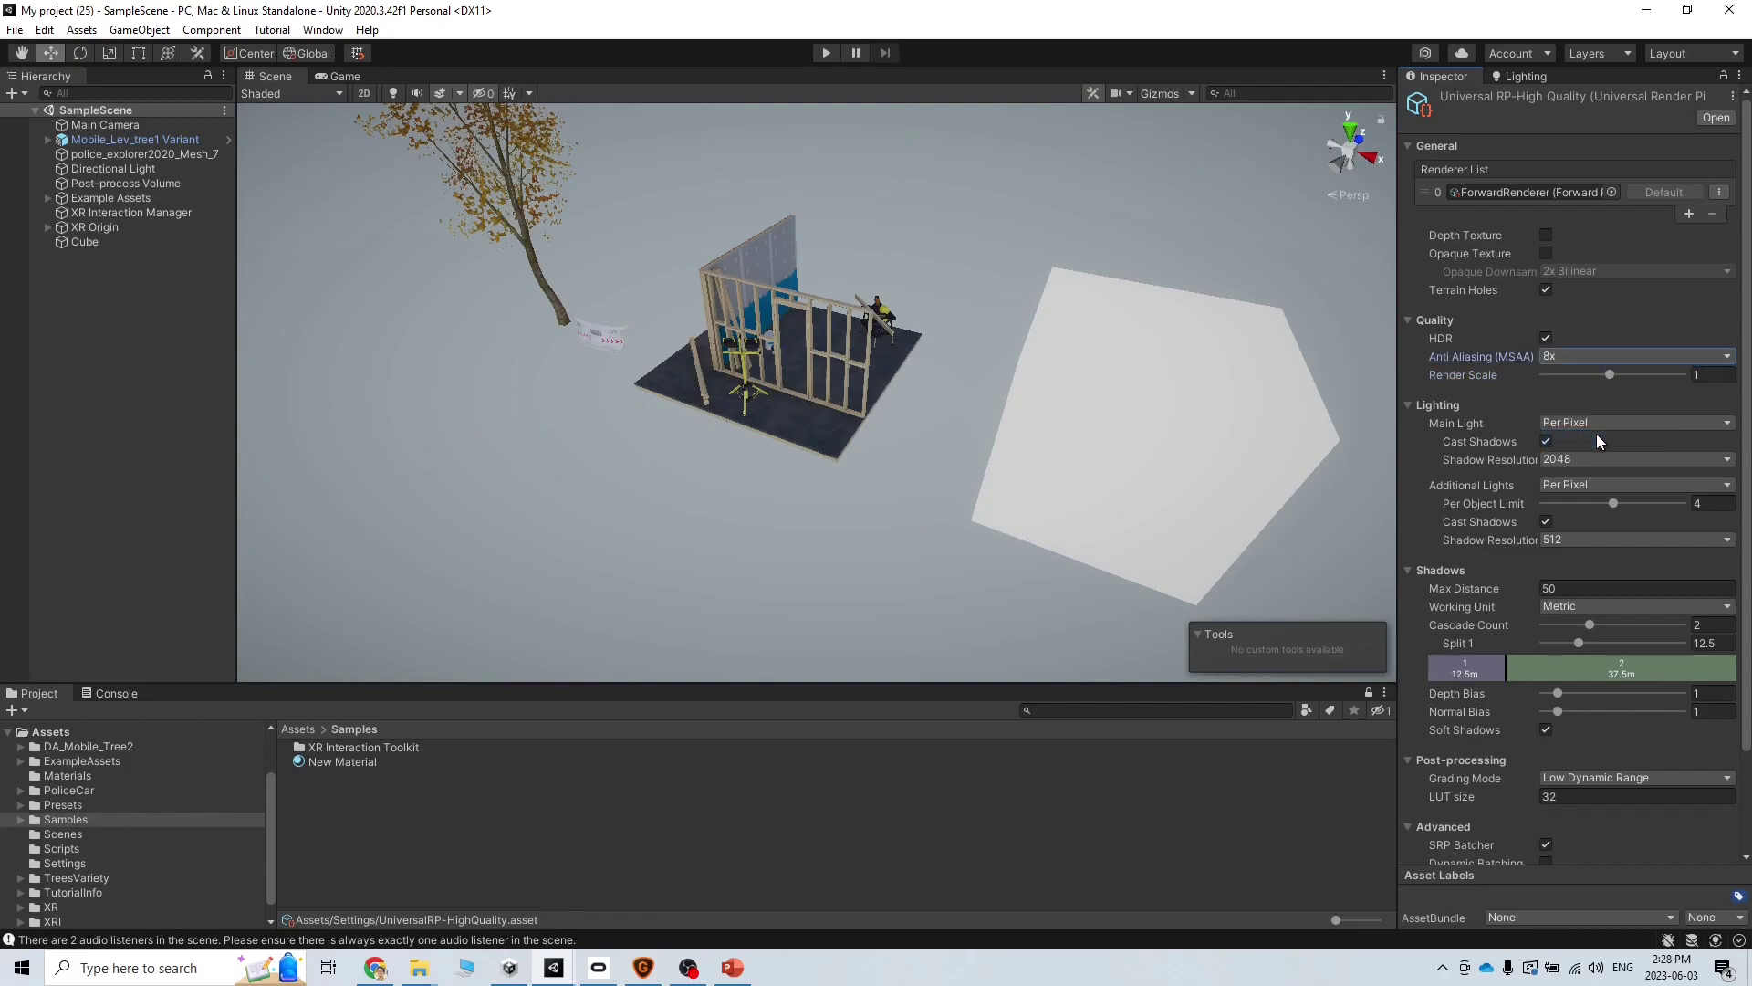
pyautogui.click(827, 54)
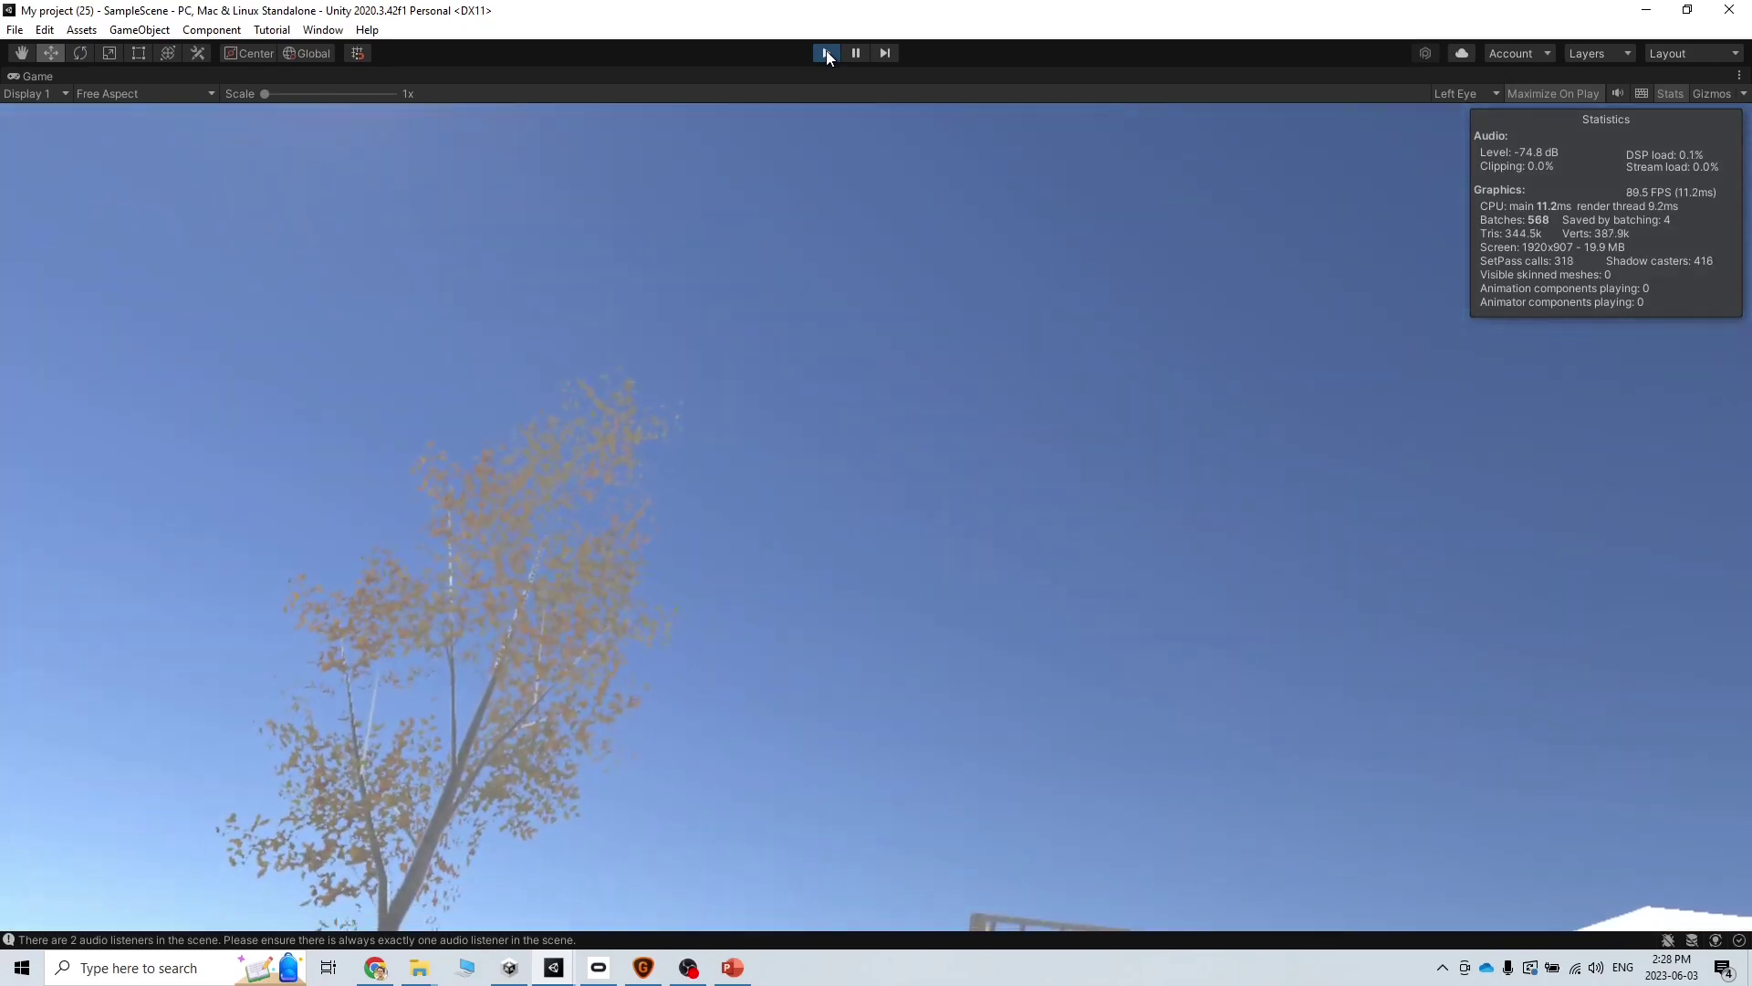
pyautogui.click(826, 53)
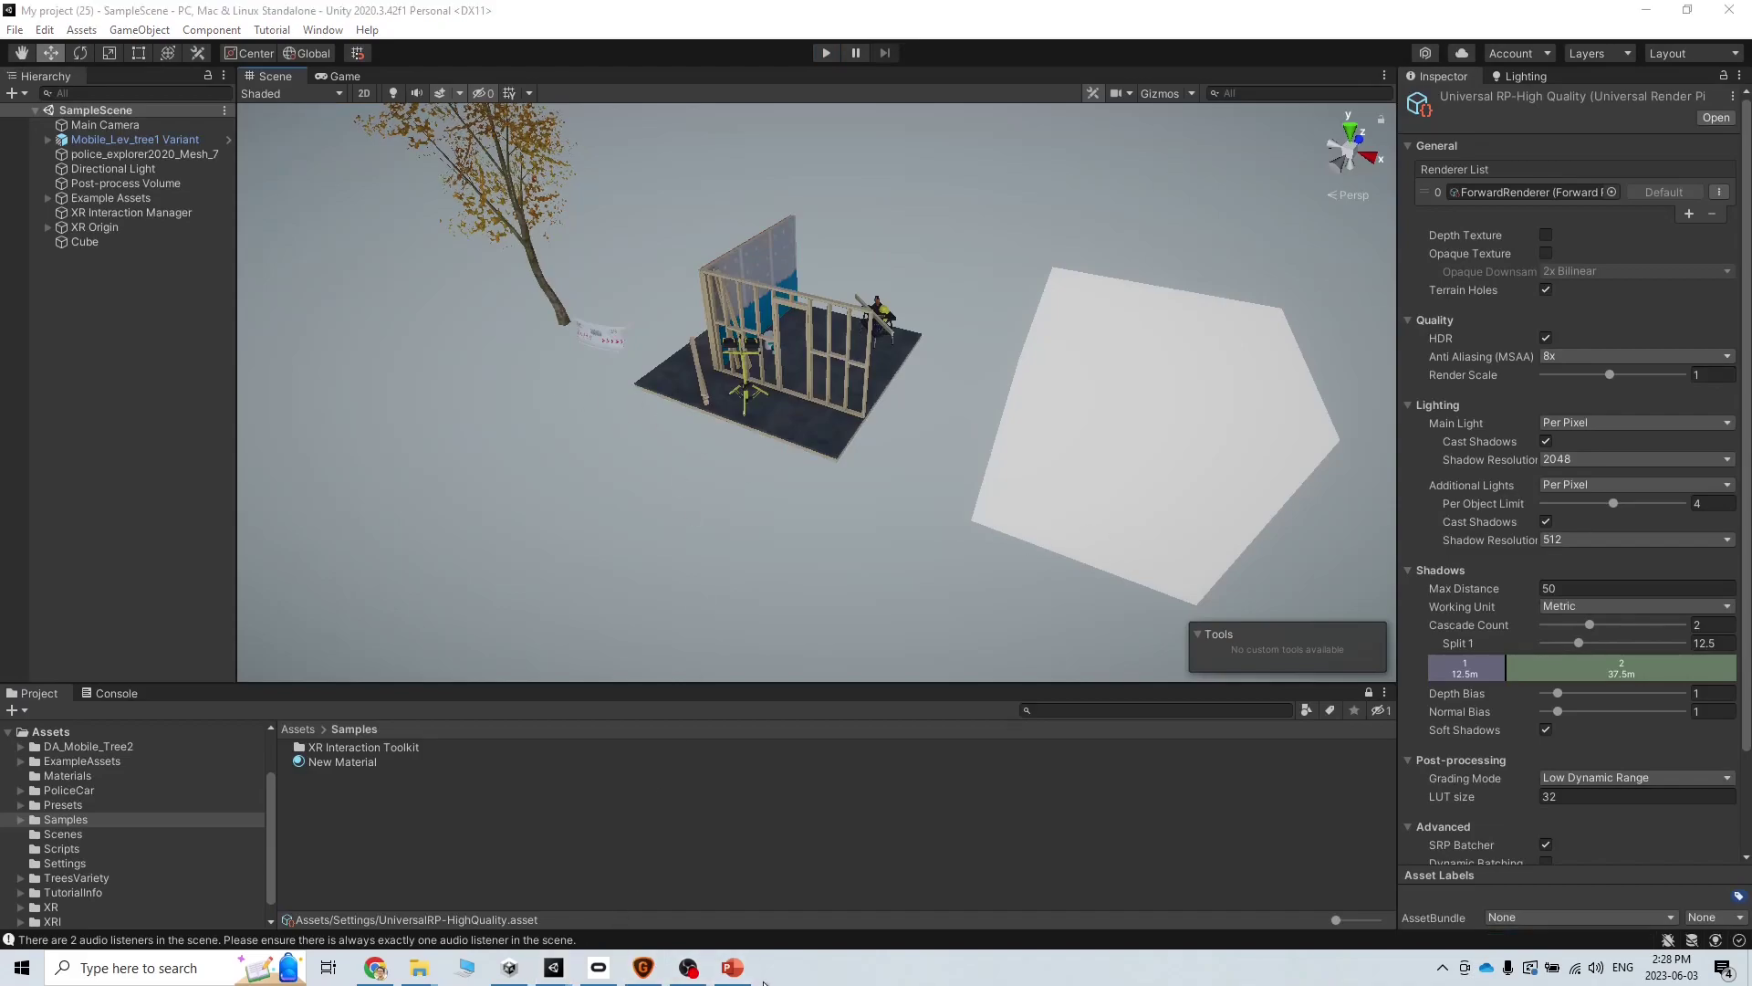
# - Turn off Emission on the white Cube's New Material
pyautogui.click(732, 968)
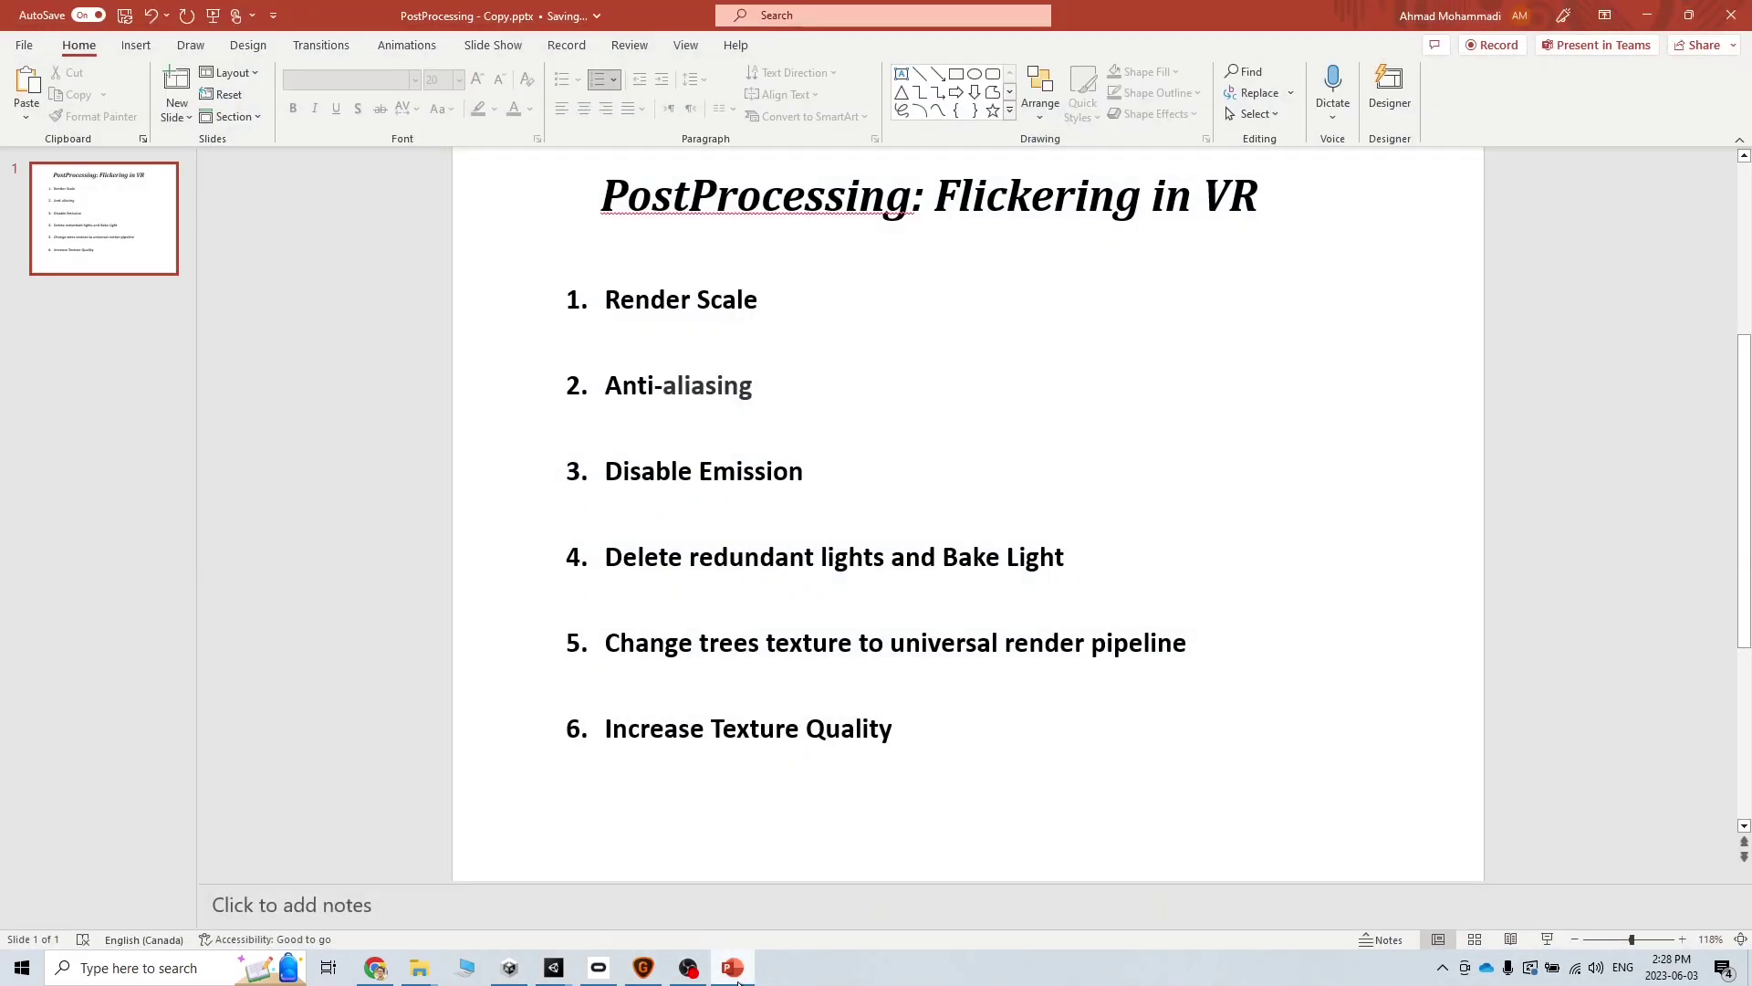
pyautogui.click(734, 970)
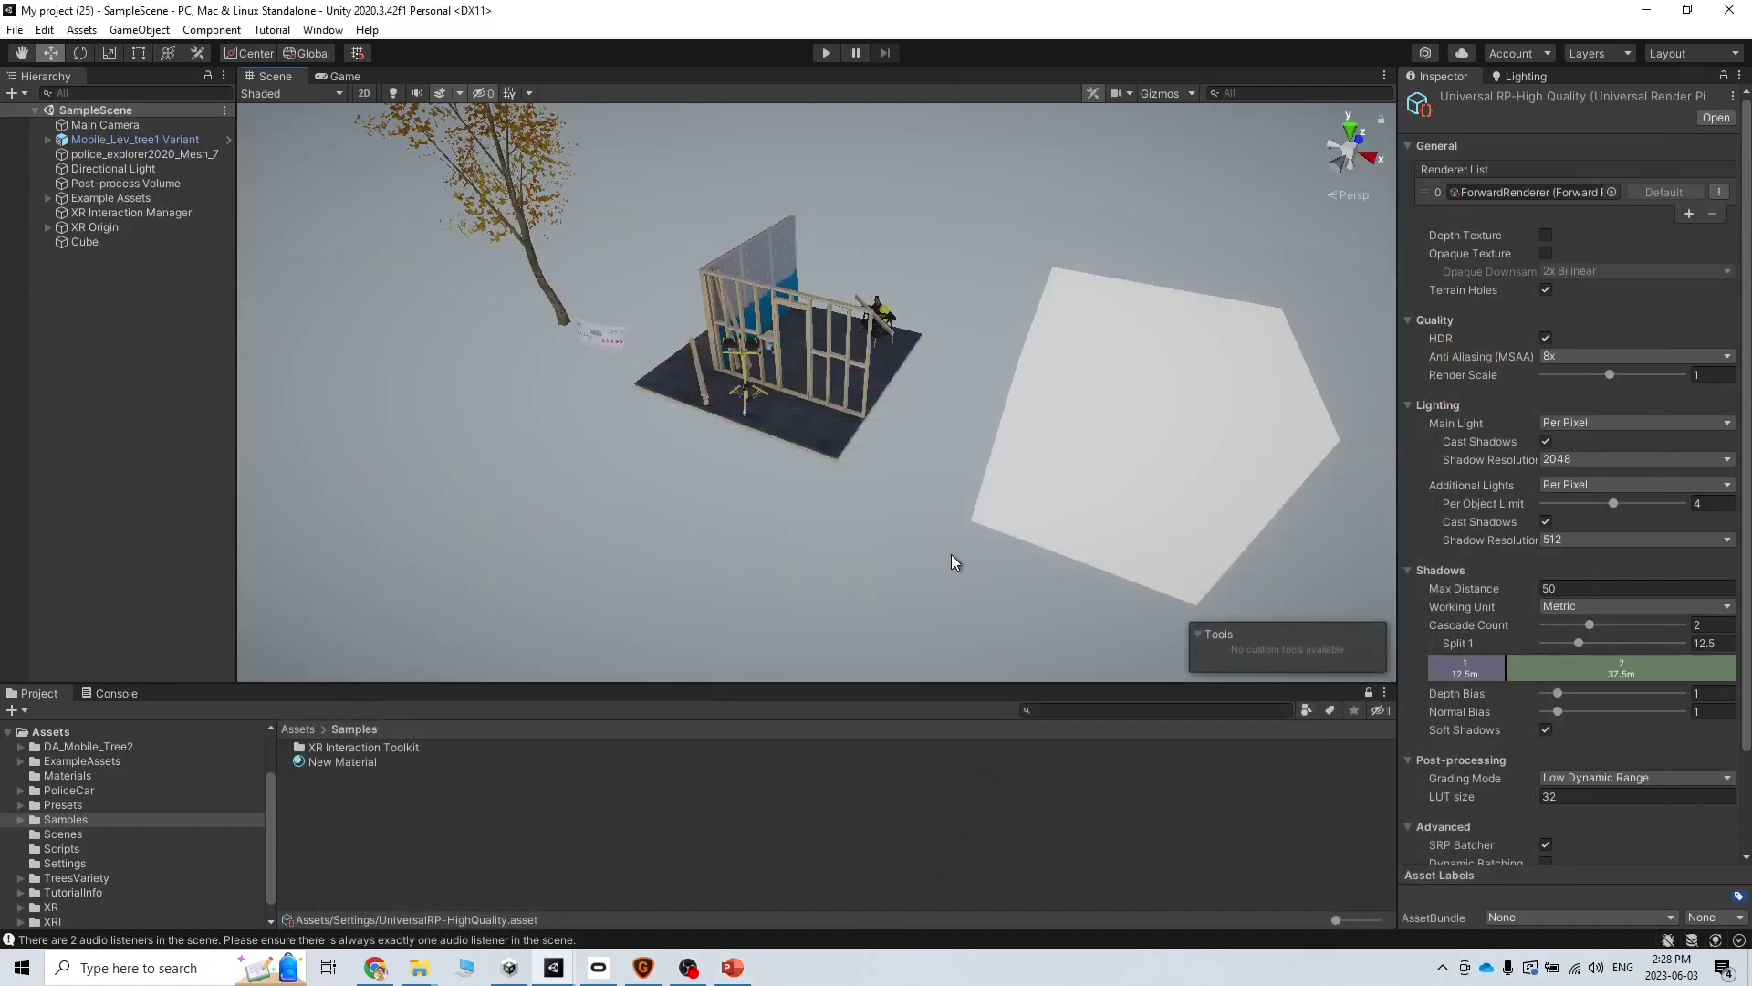
pyautogui.click(1092, 453)
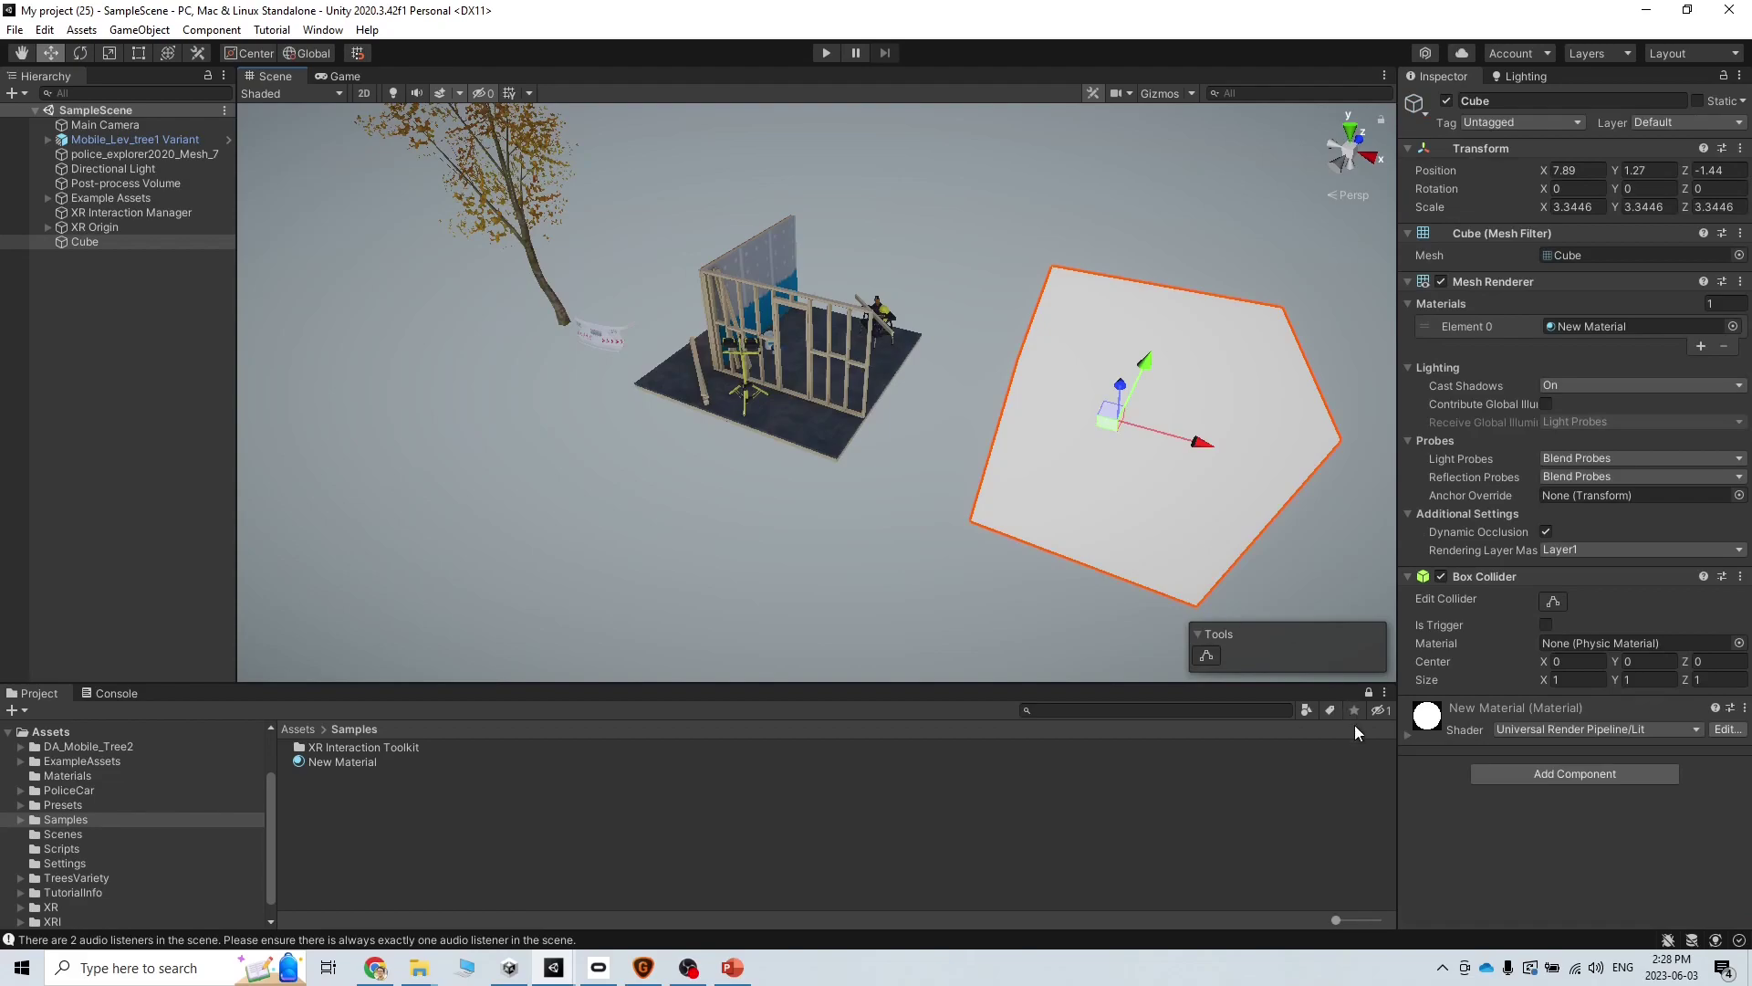
pyautogui.click(1409, 739)
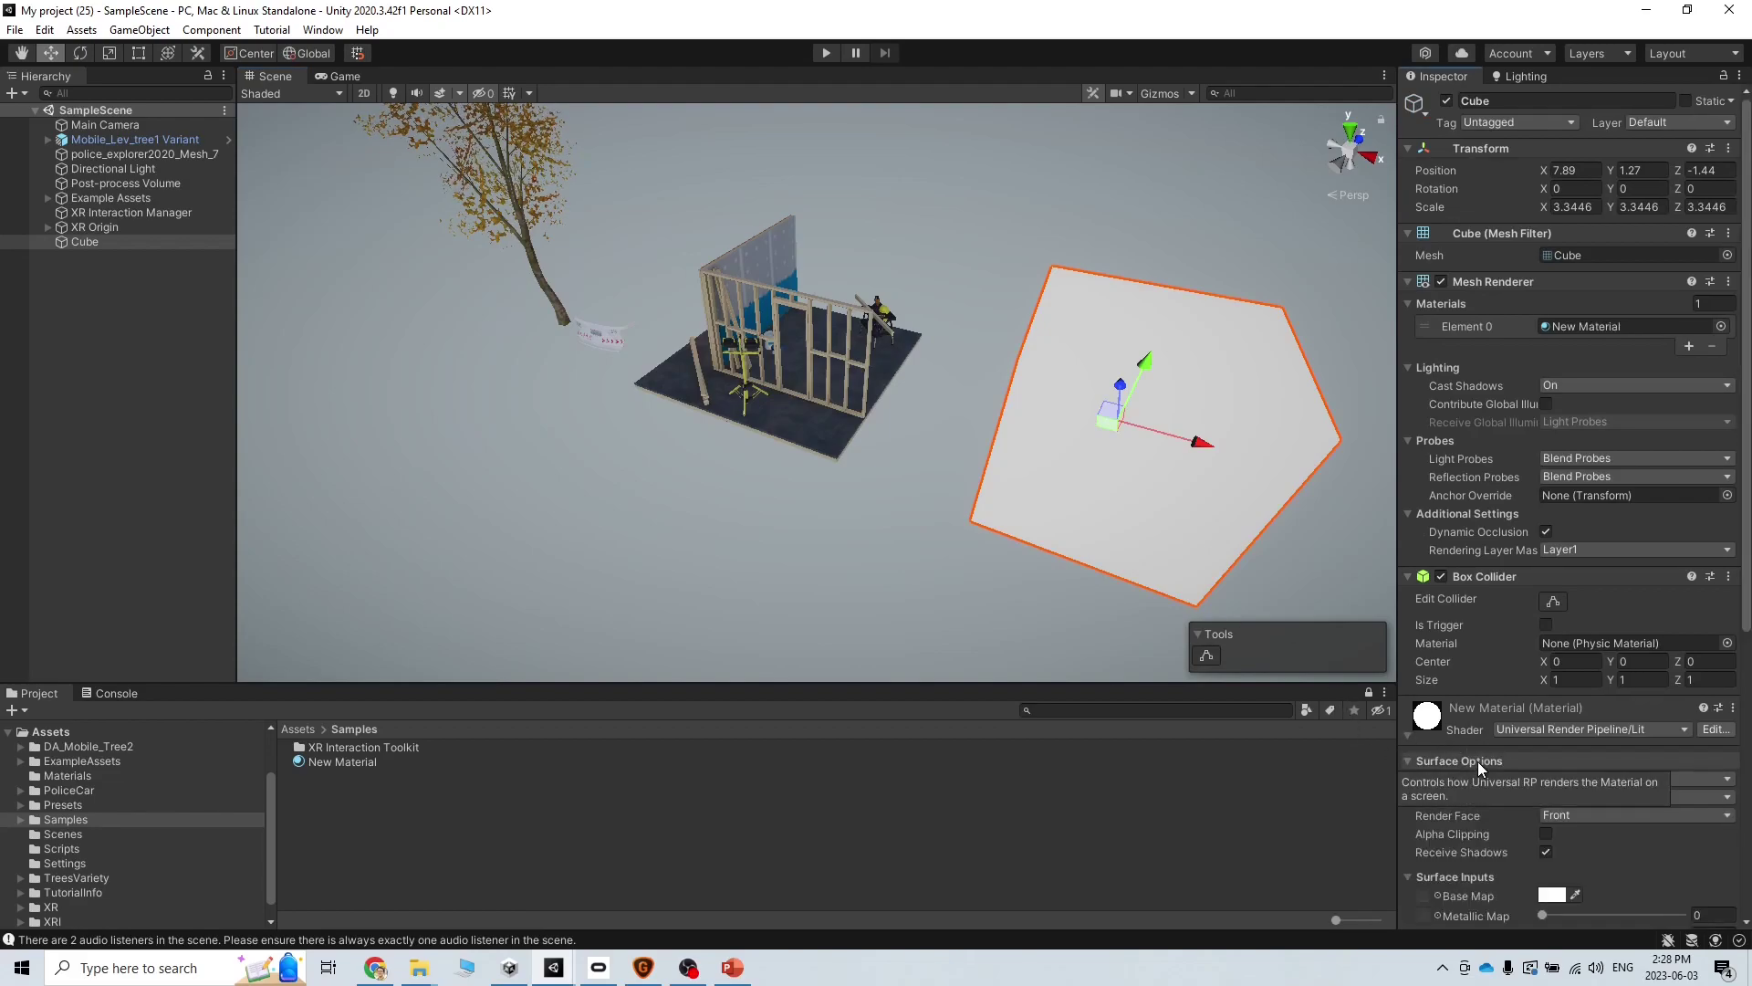
pyautogui.scroll(-5, 1477, 761)
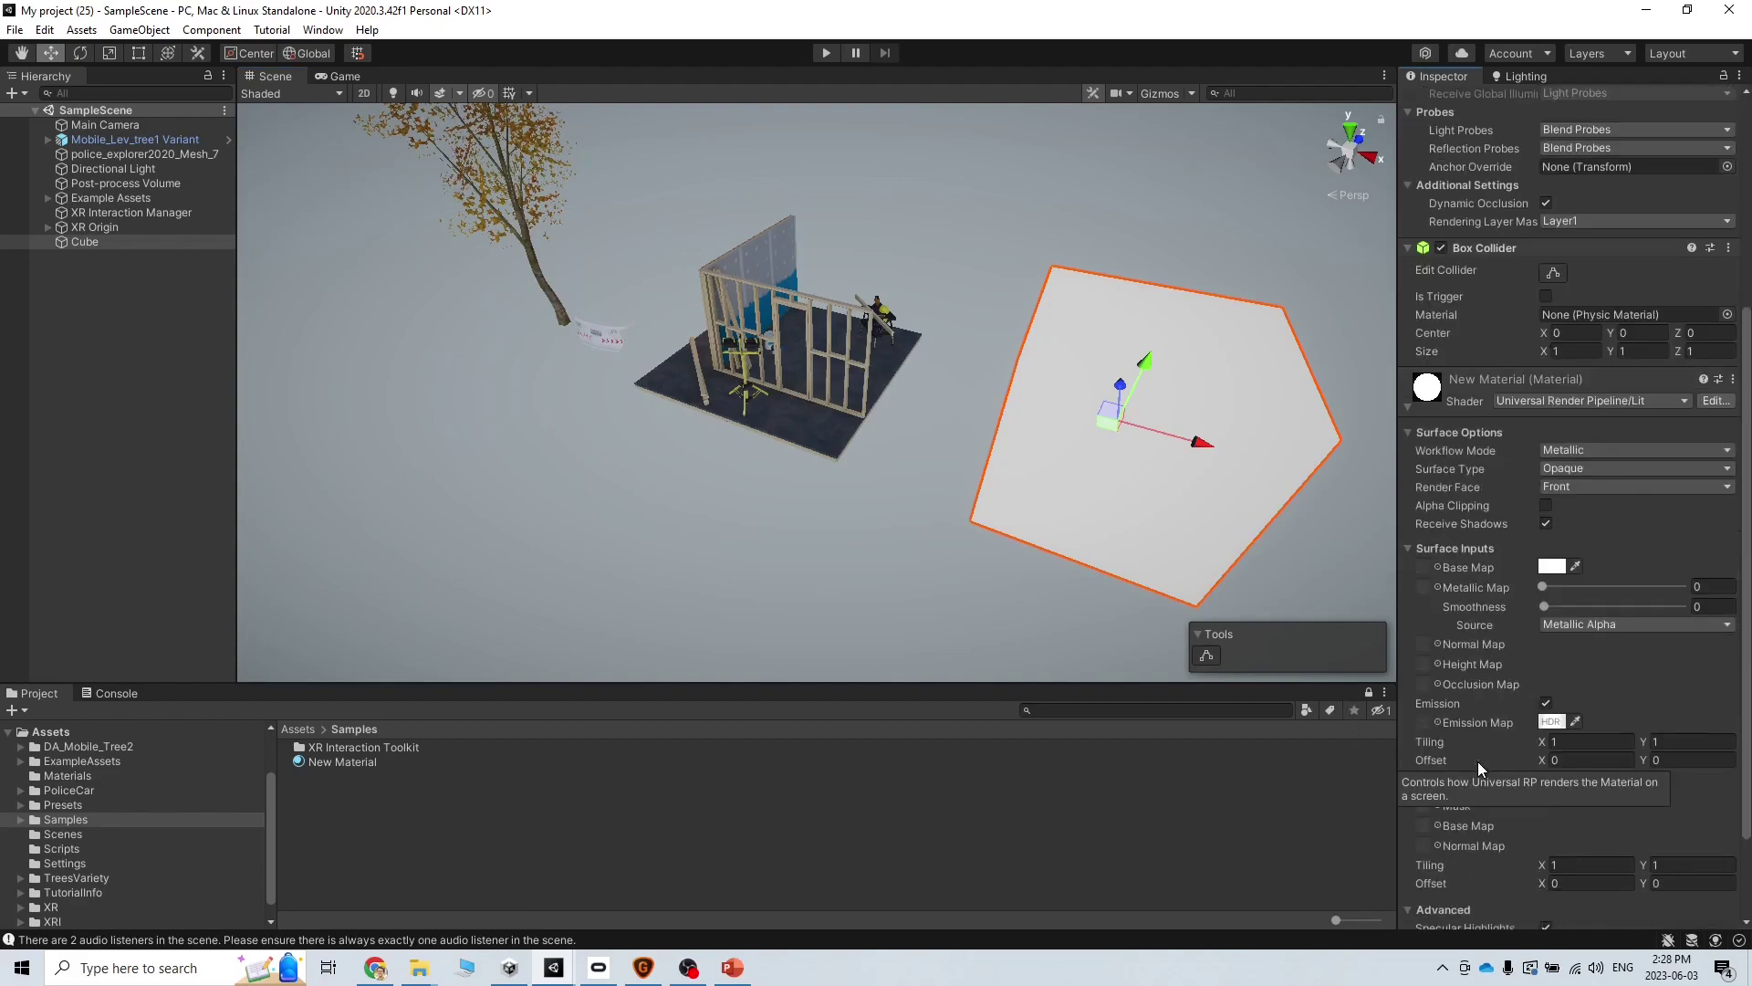
pyautogui.click(1546, 704)
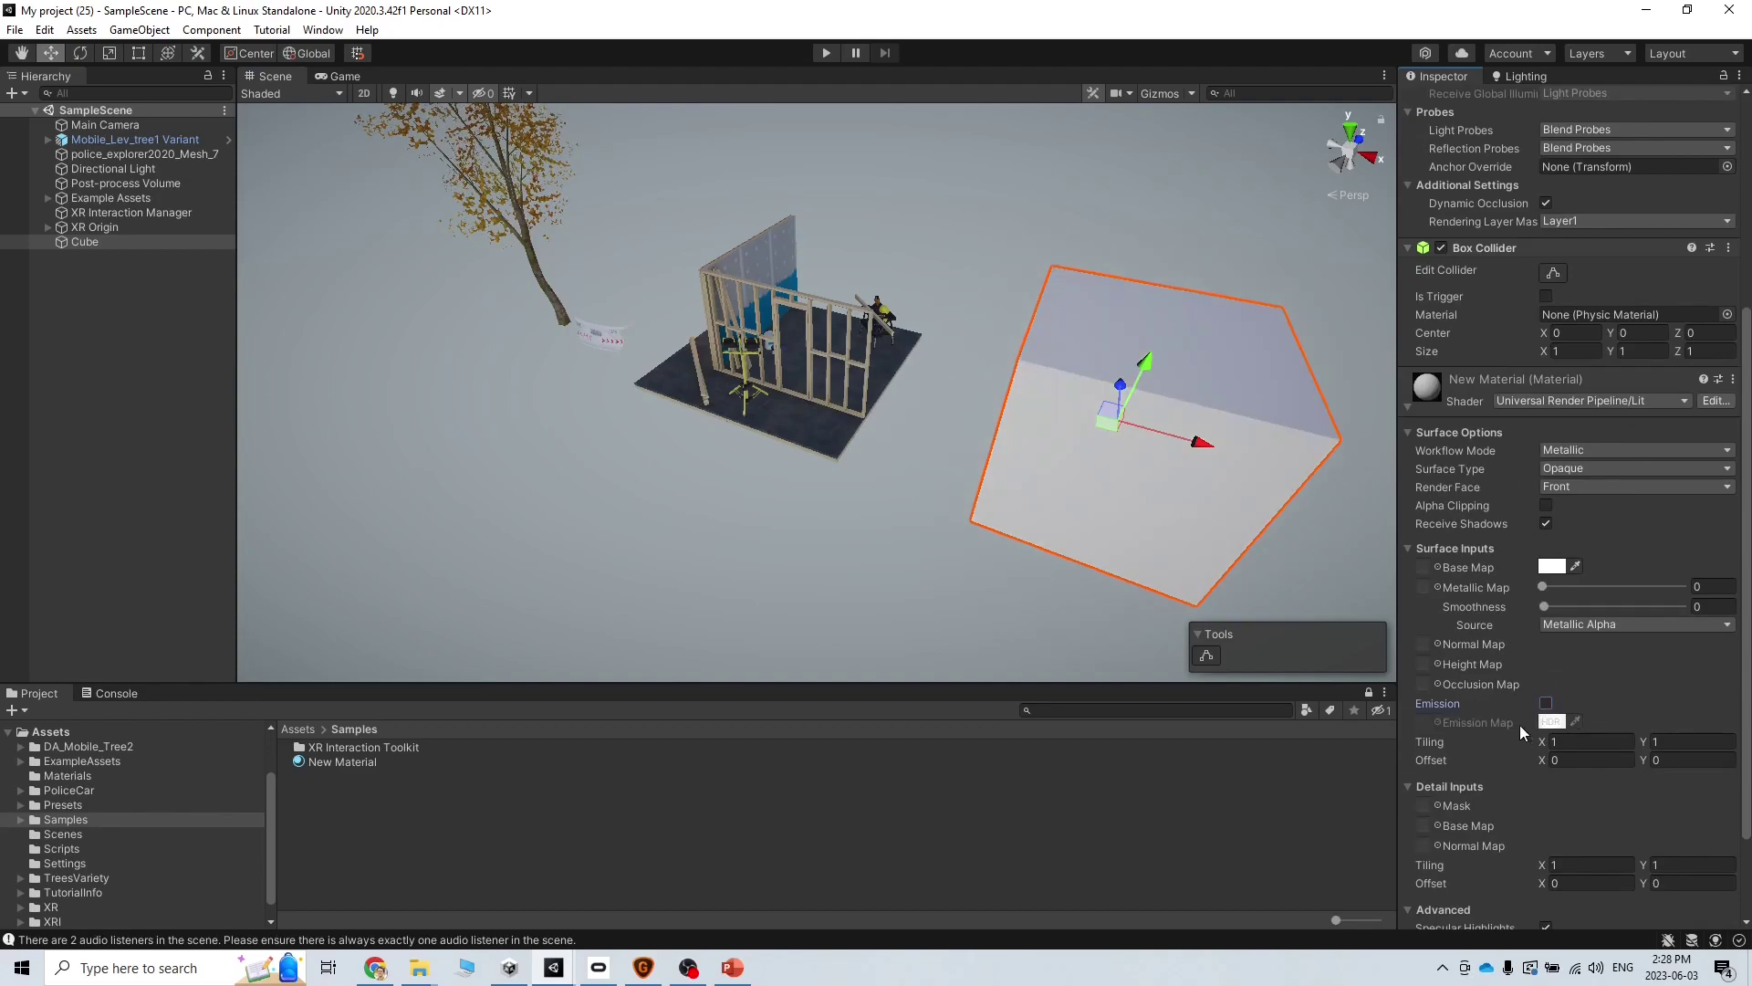
# - Test the scene in play mode, then bring back the VR flickering fixes slide
pyautogui.click(819, 57)
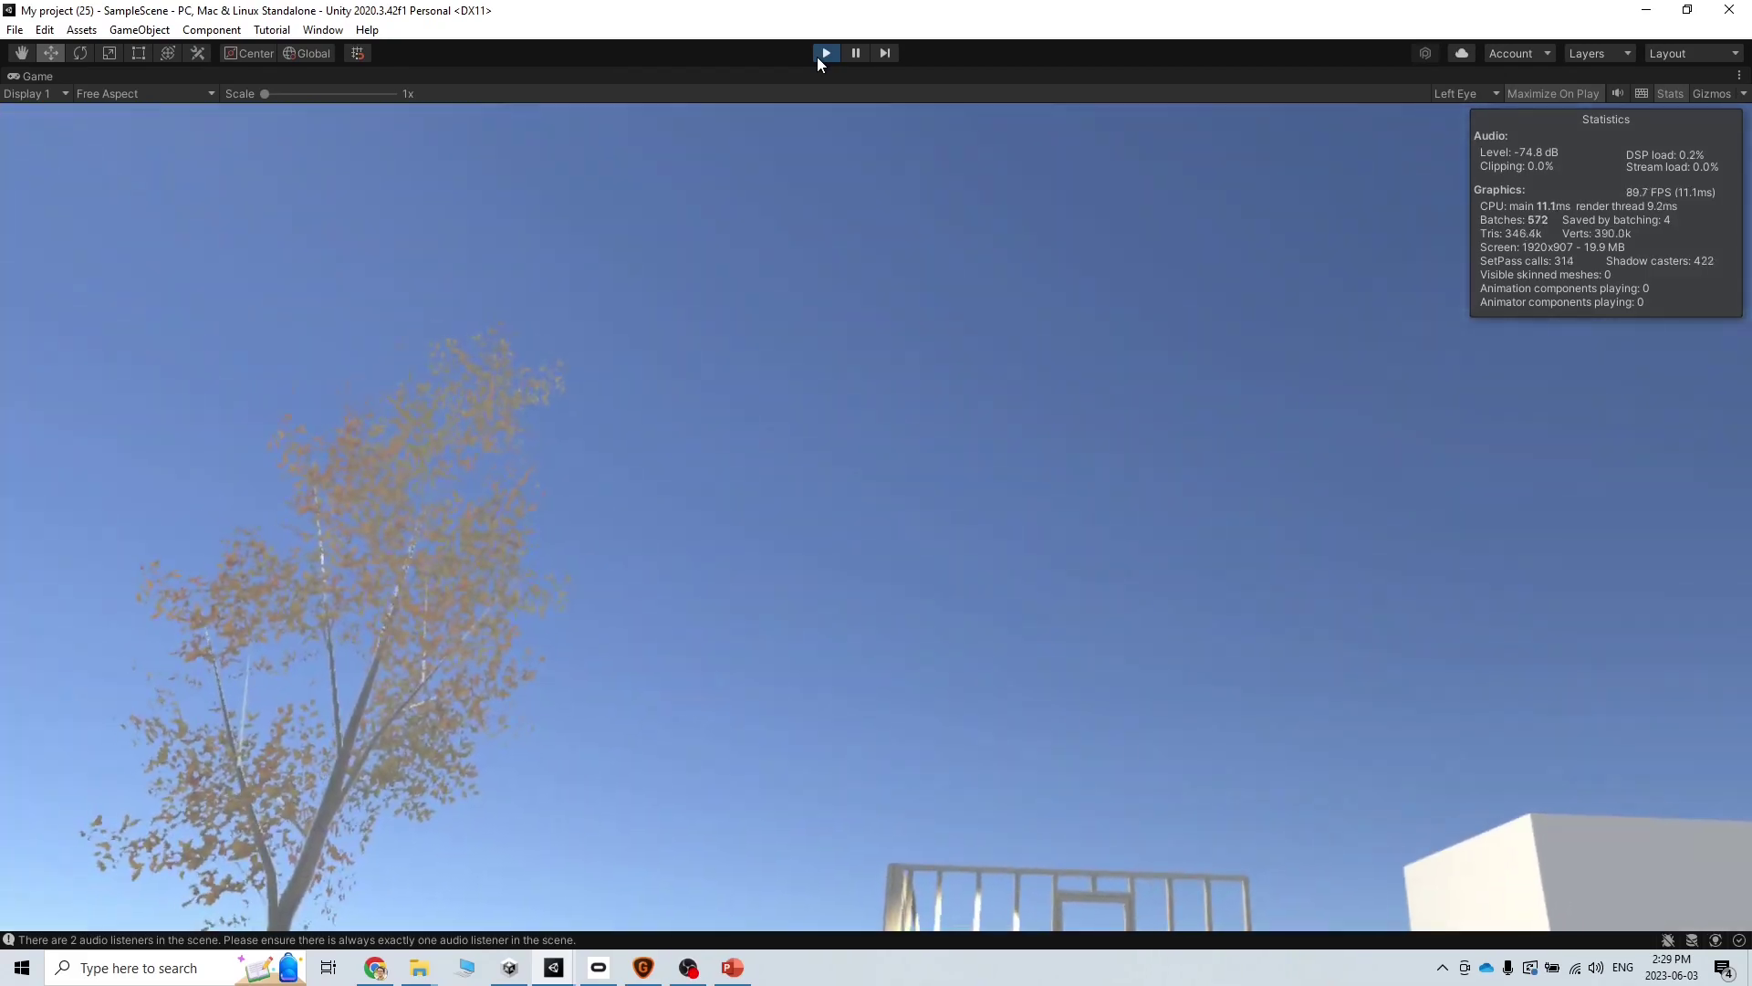
pyautogui.click(817, 54)
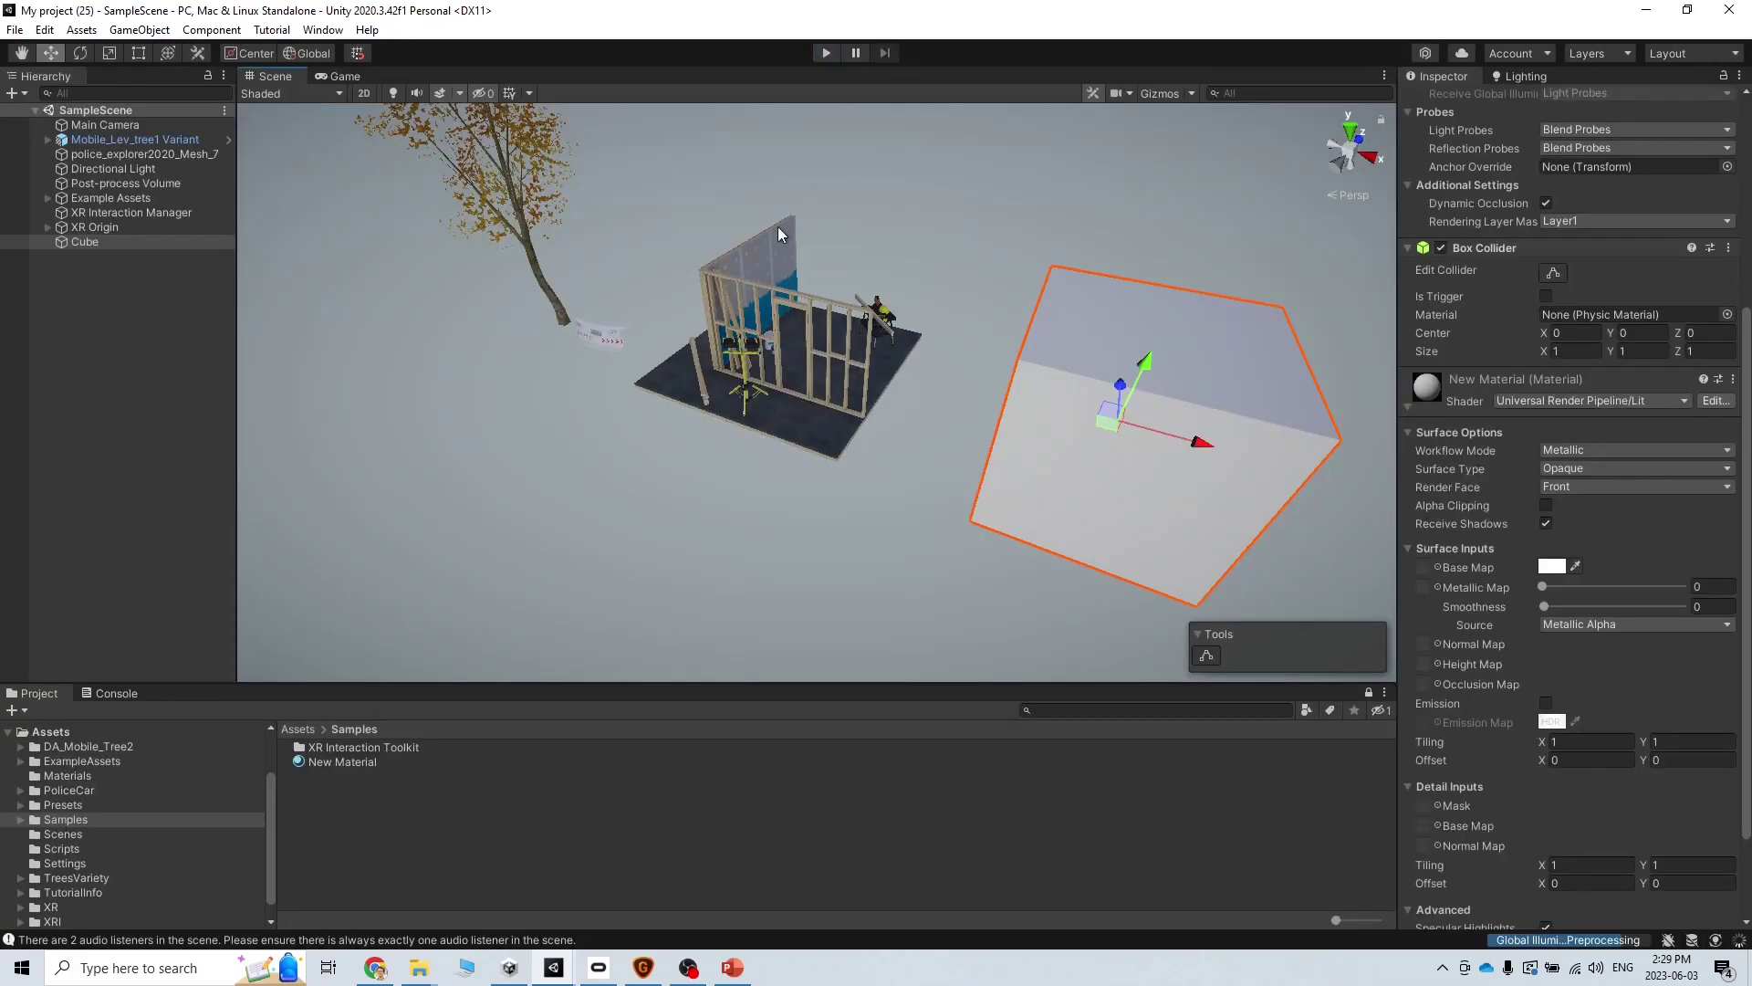
pyautogui.click(733, 967)
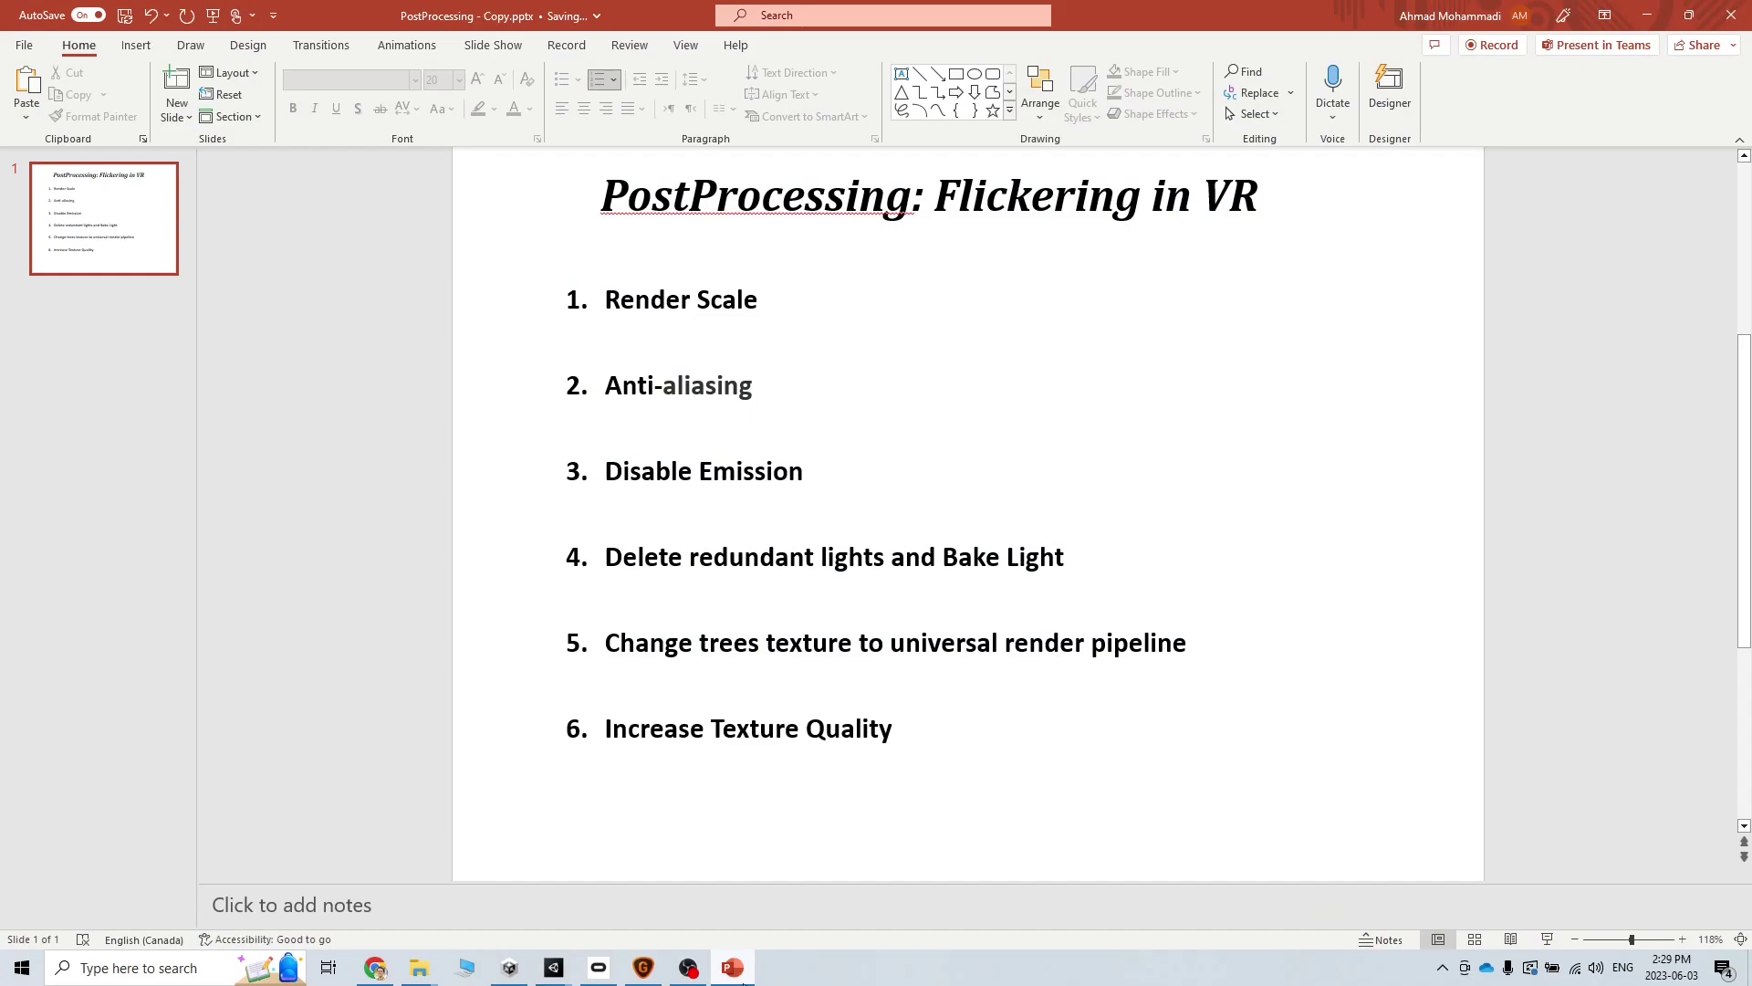
# - Zoom the Scene view in on the workshop and select the light stand's Props group
pyautogui.click(733, 968)
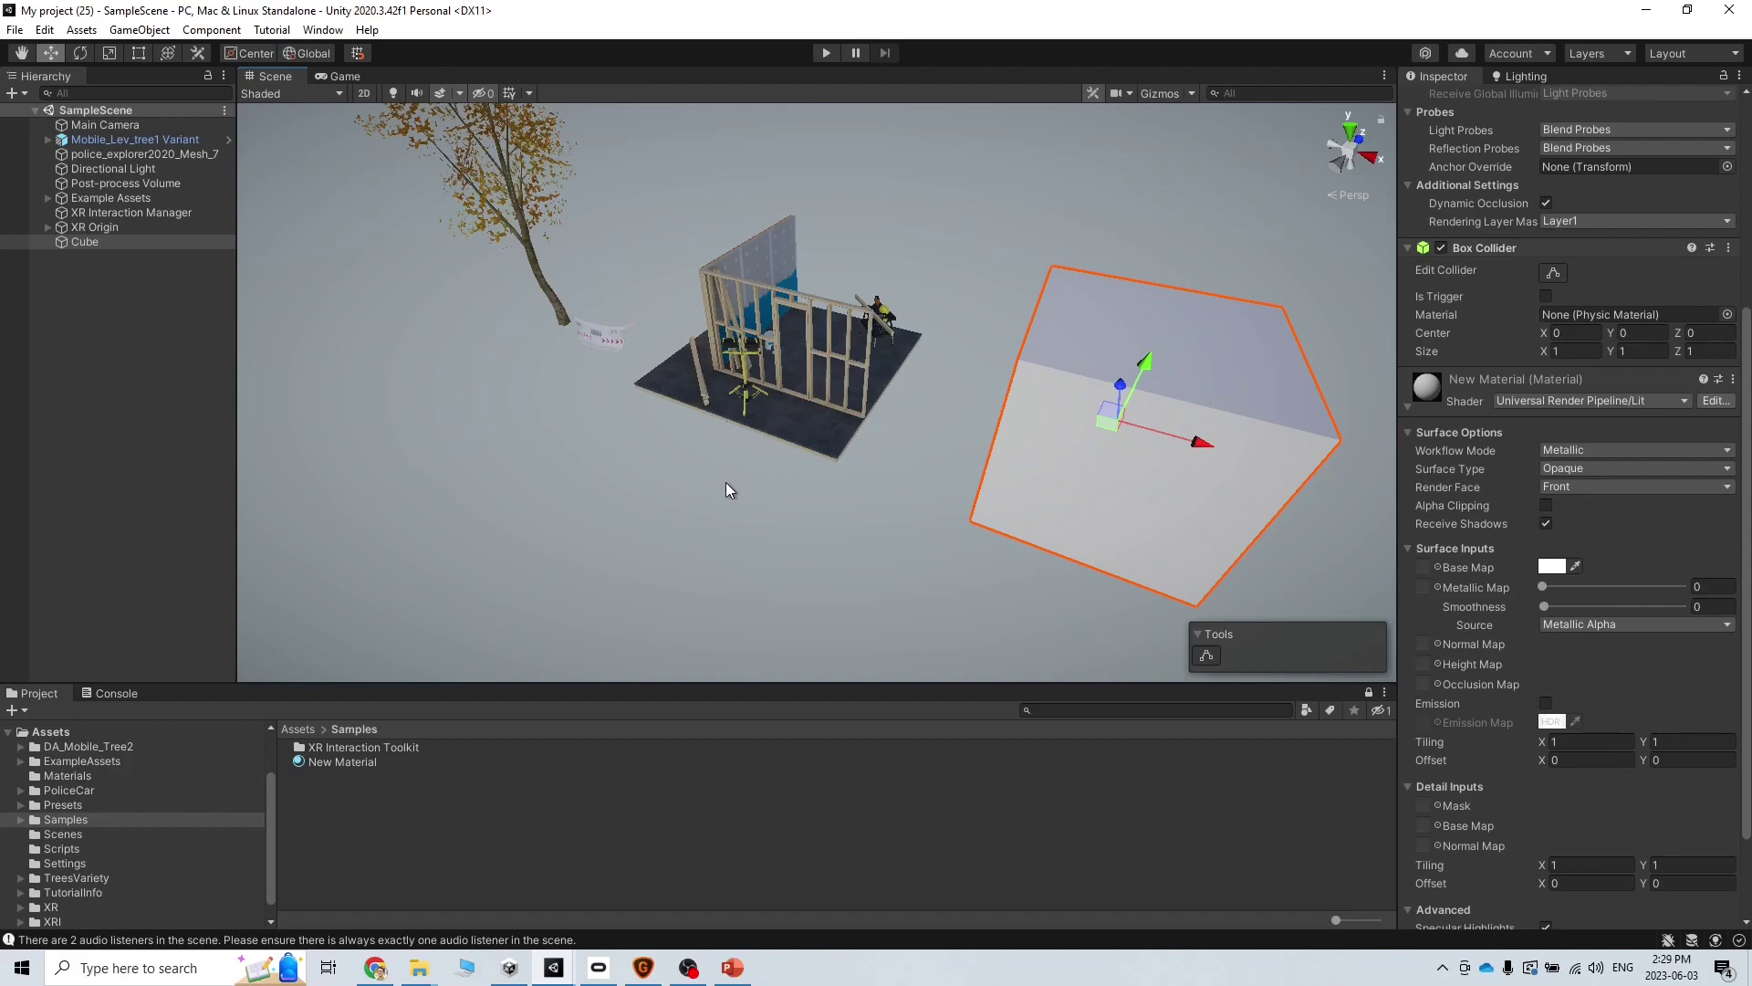
pyautogui.keyDown('alt'); pyautogui.moveTo(739, 493); pyautogui.dragTo(883, 415); pyautogui.keyUp('alt')
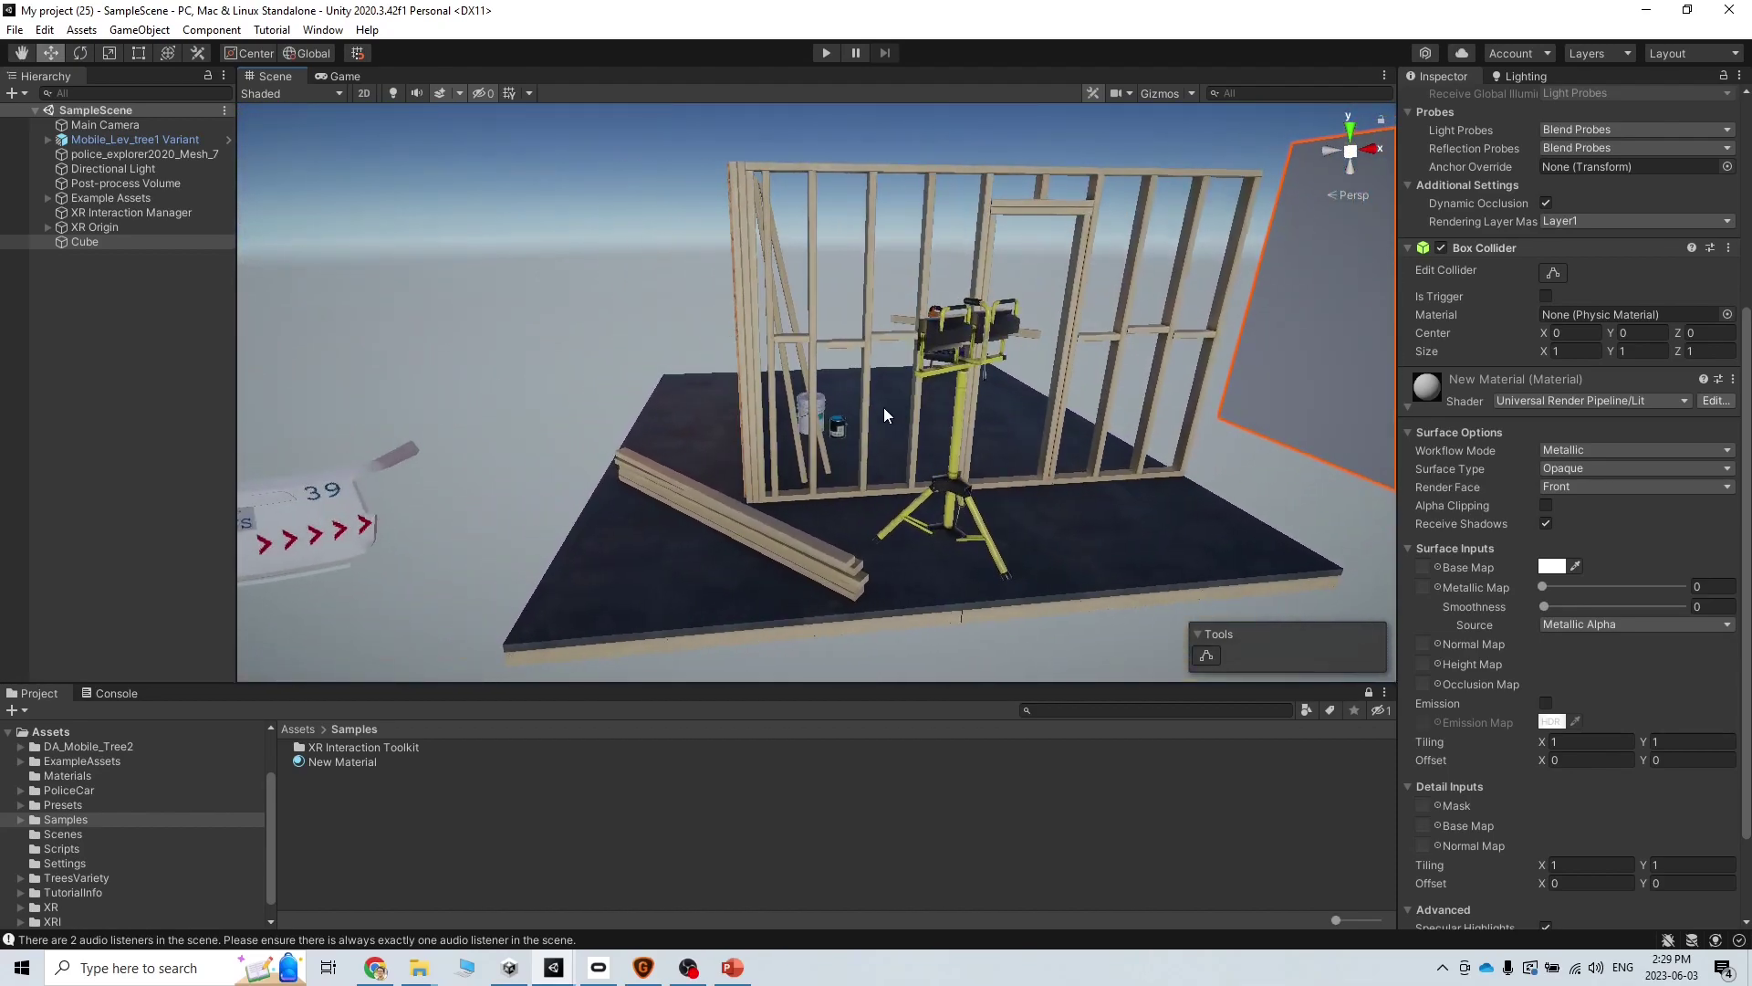
pyautogui.click(964, 398)
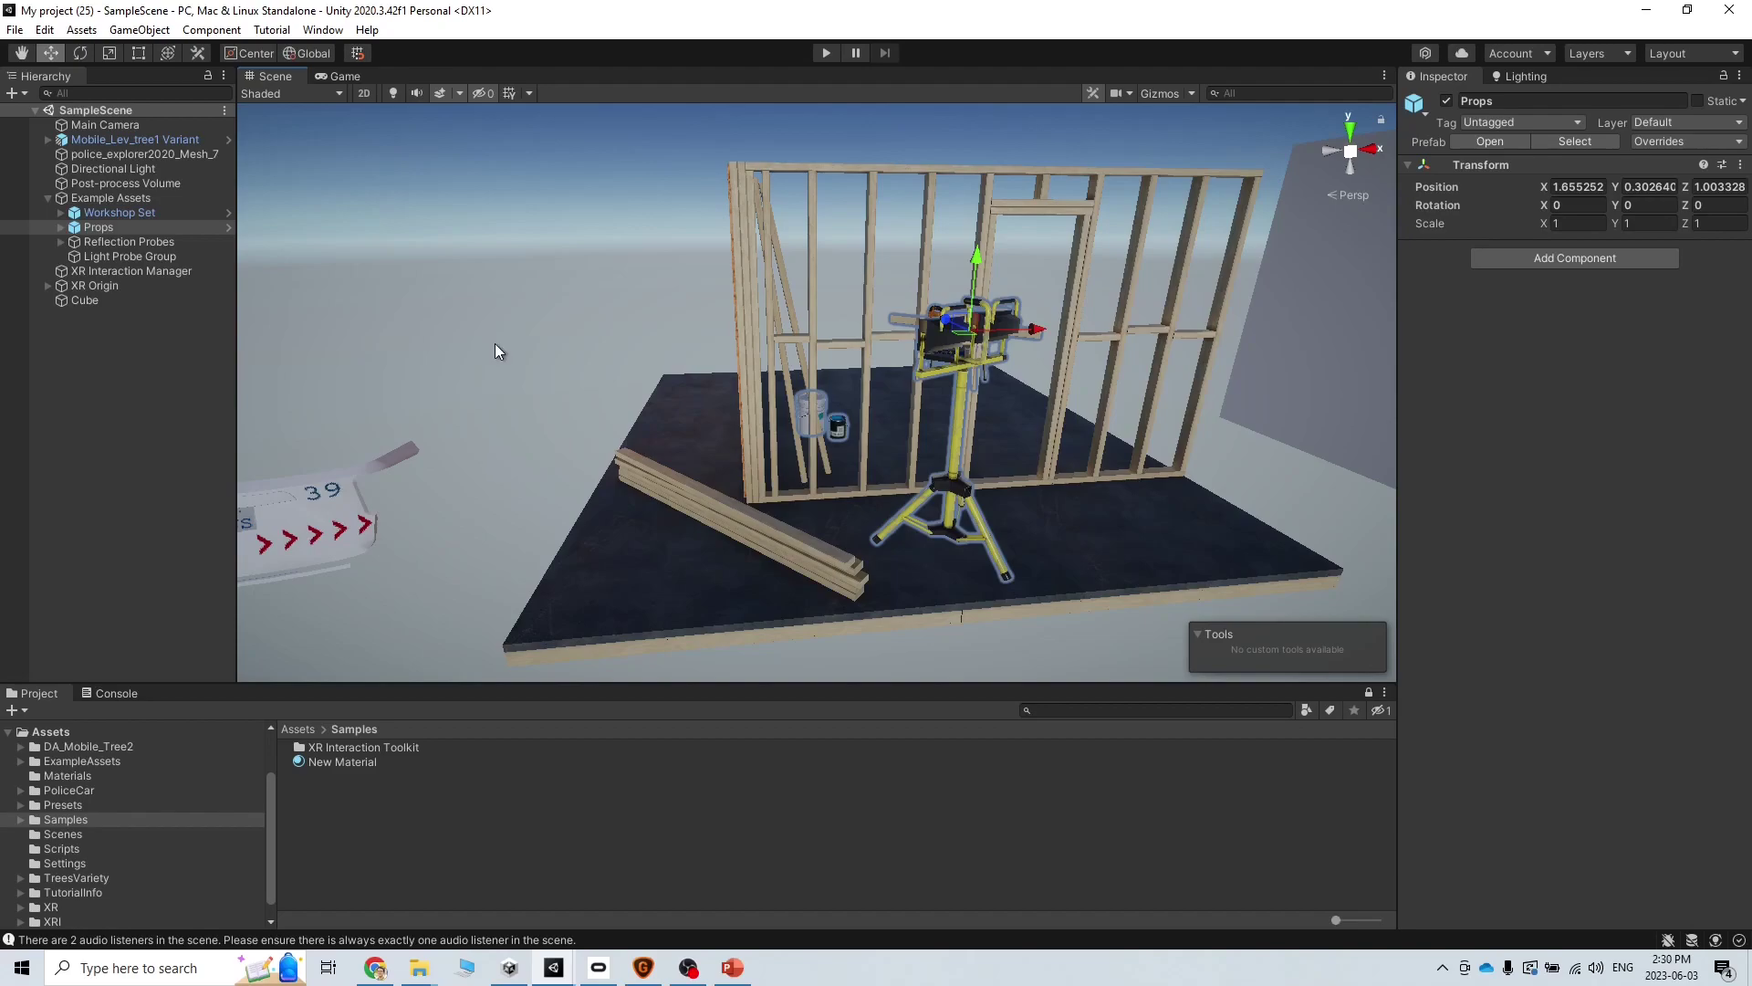
# - Filter the Hierarchy for 'ligh' and turn off emission on Light_Bulbs_low's Light Bulb_Mat
pyautogui.click(84, 90)
pyautogui.write('light')
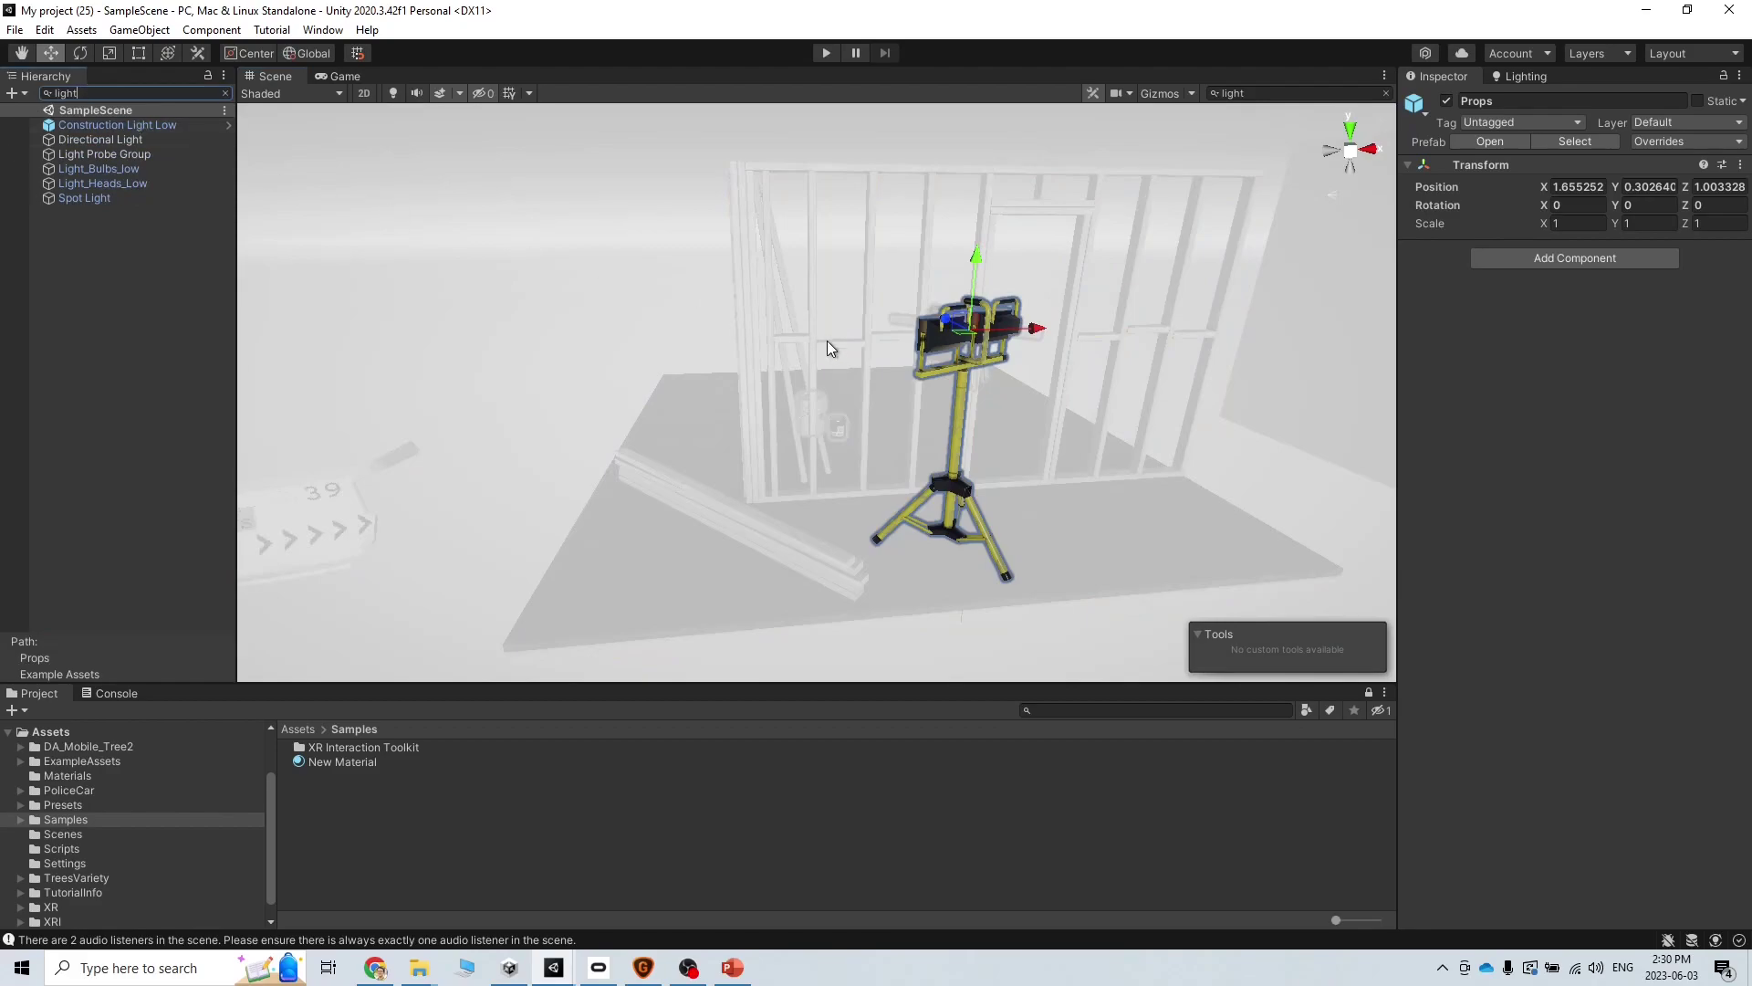
pyautogui.click(102, 170)
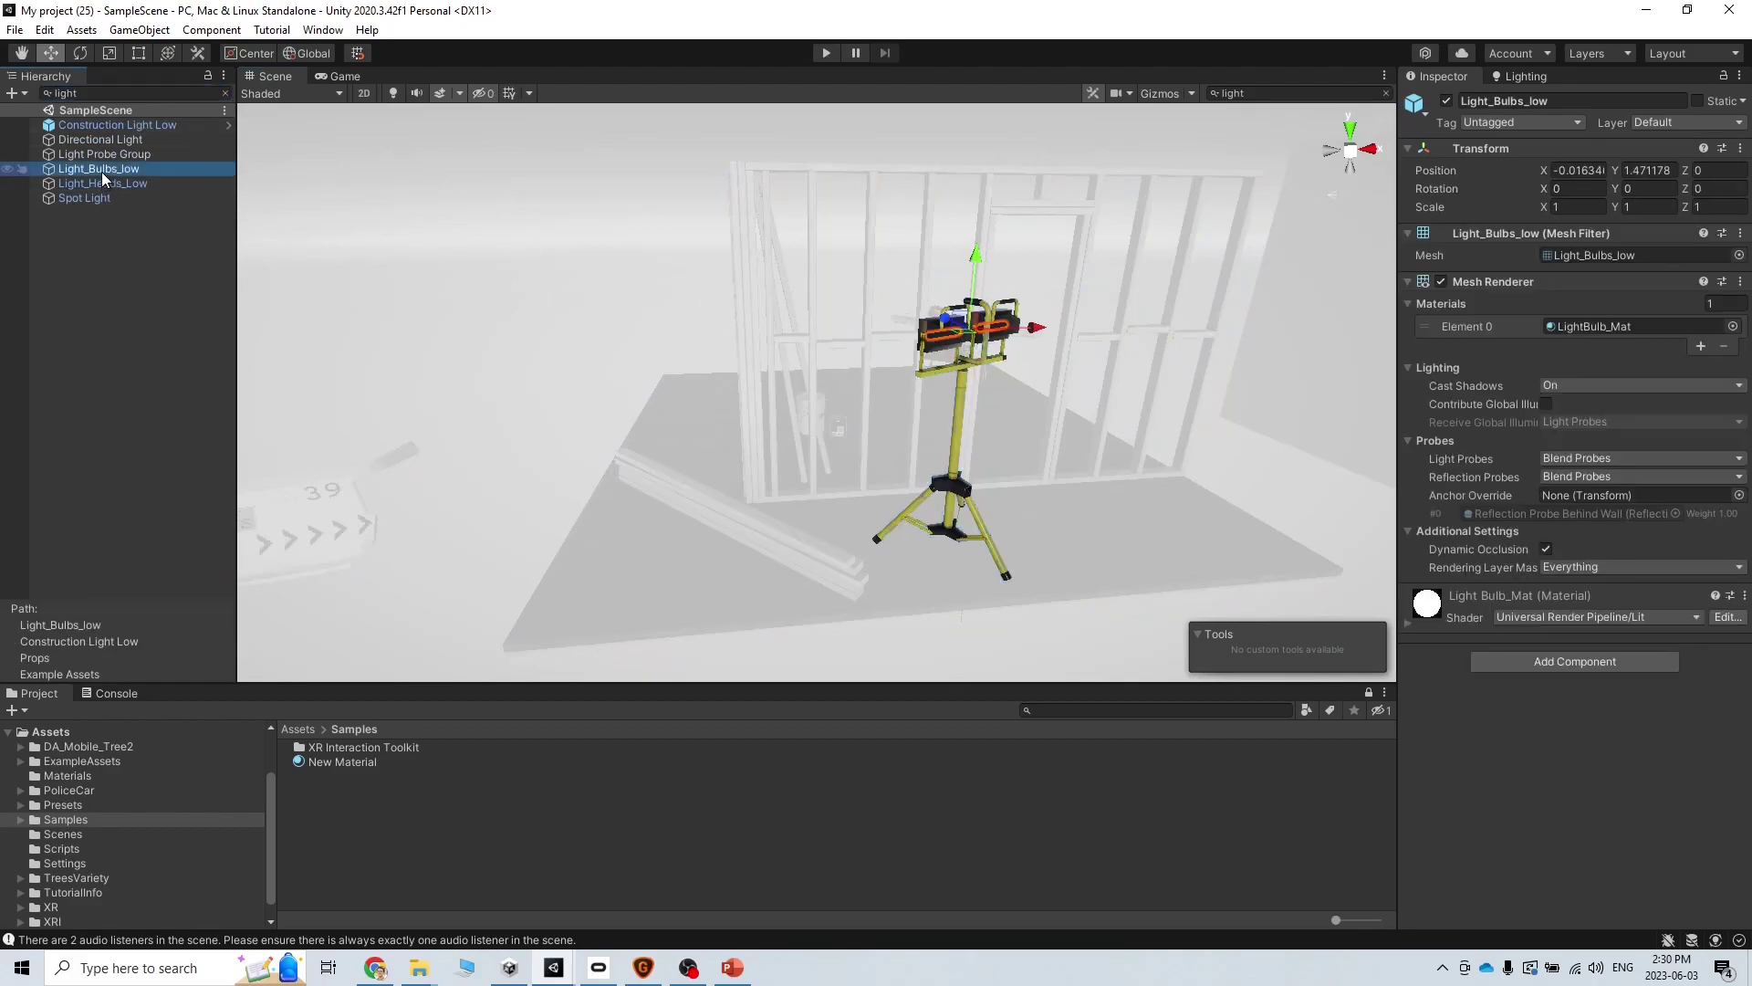
pyautogui.keyDown('alt'); pyautogui.moveTo(910, 443); pyautogui.dragTo(1227, 390); pyautogui.keyUp('alt')
pyautogui.click(1407, 619)
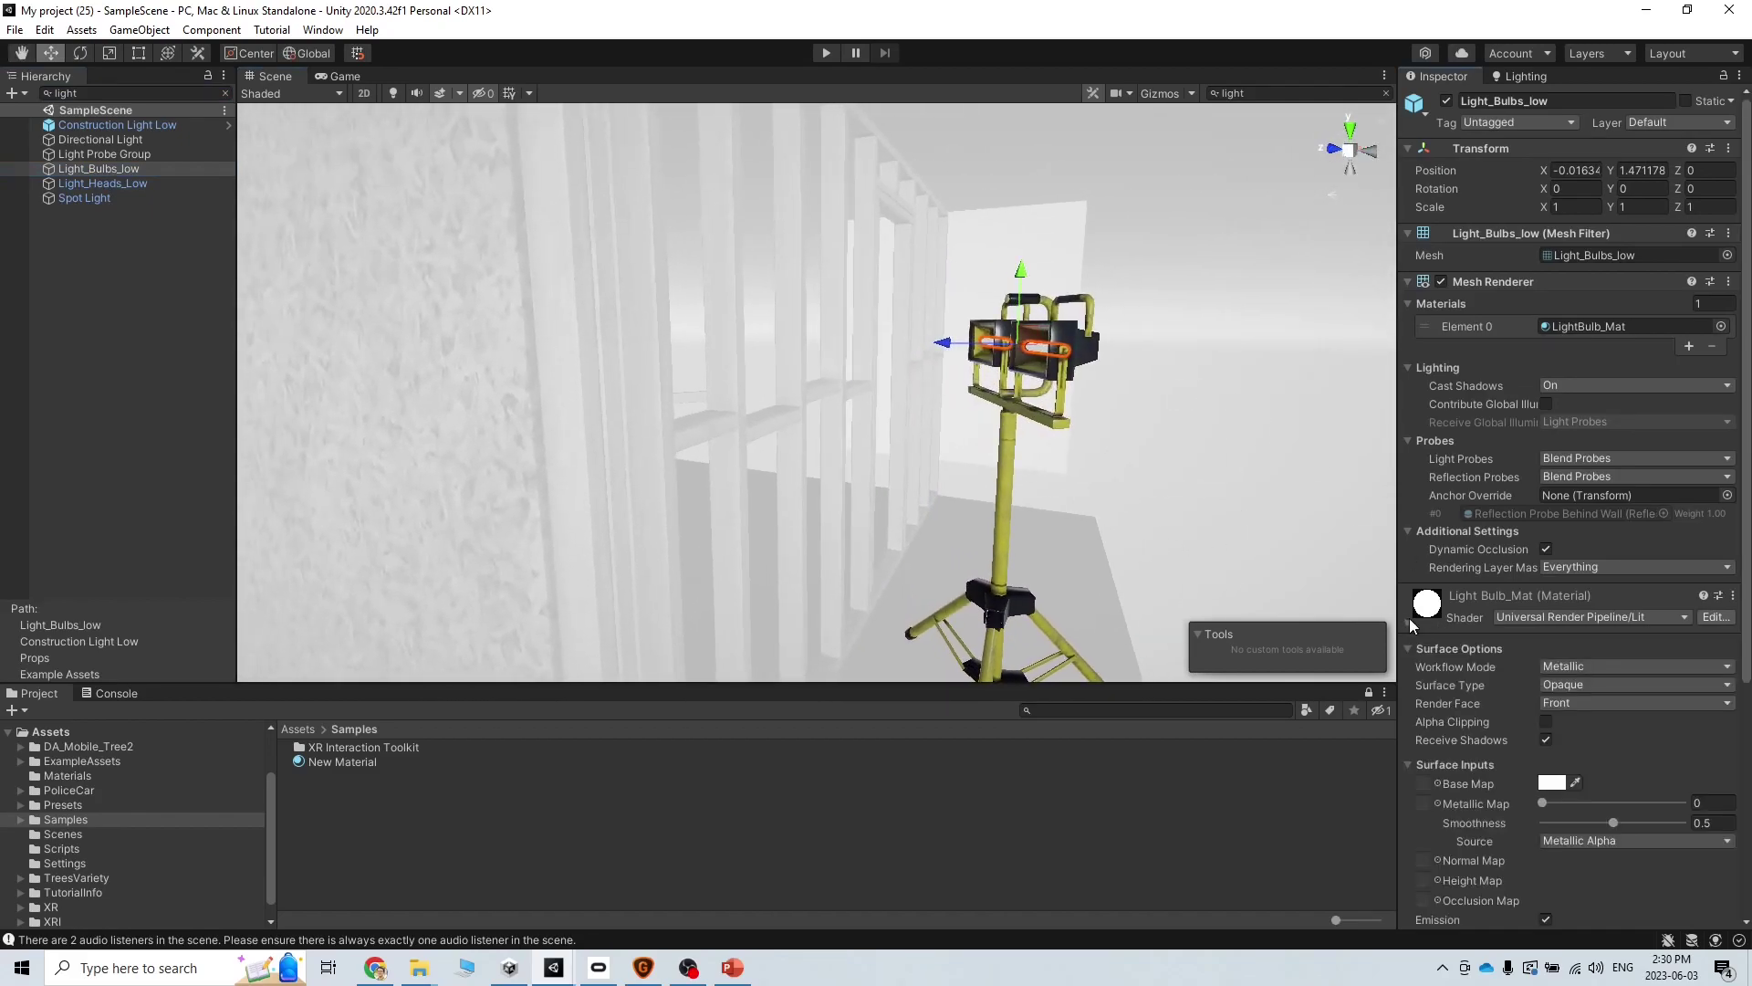
pyautogui.scroll(-5, 1533, 767)
pyautogui.click(1546, 591)
# - Check Light_Heads_Low's material, then switch off and deactivate the construction lamp's Spot Light
pyautogui.click(132, 183)
pyautogui.click(1408, 622)
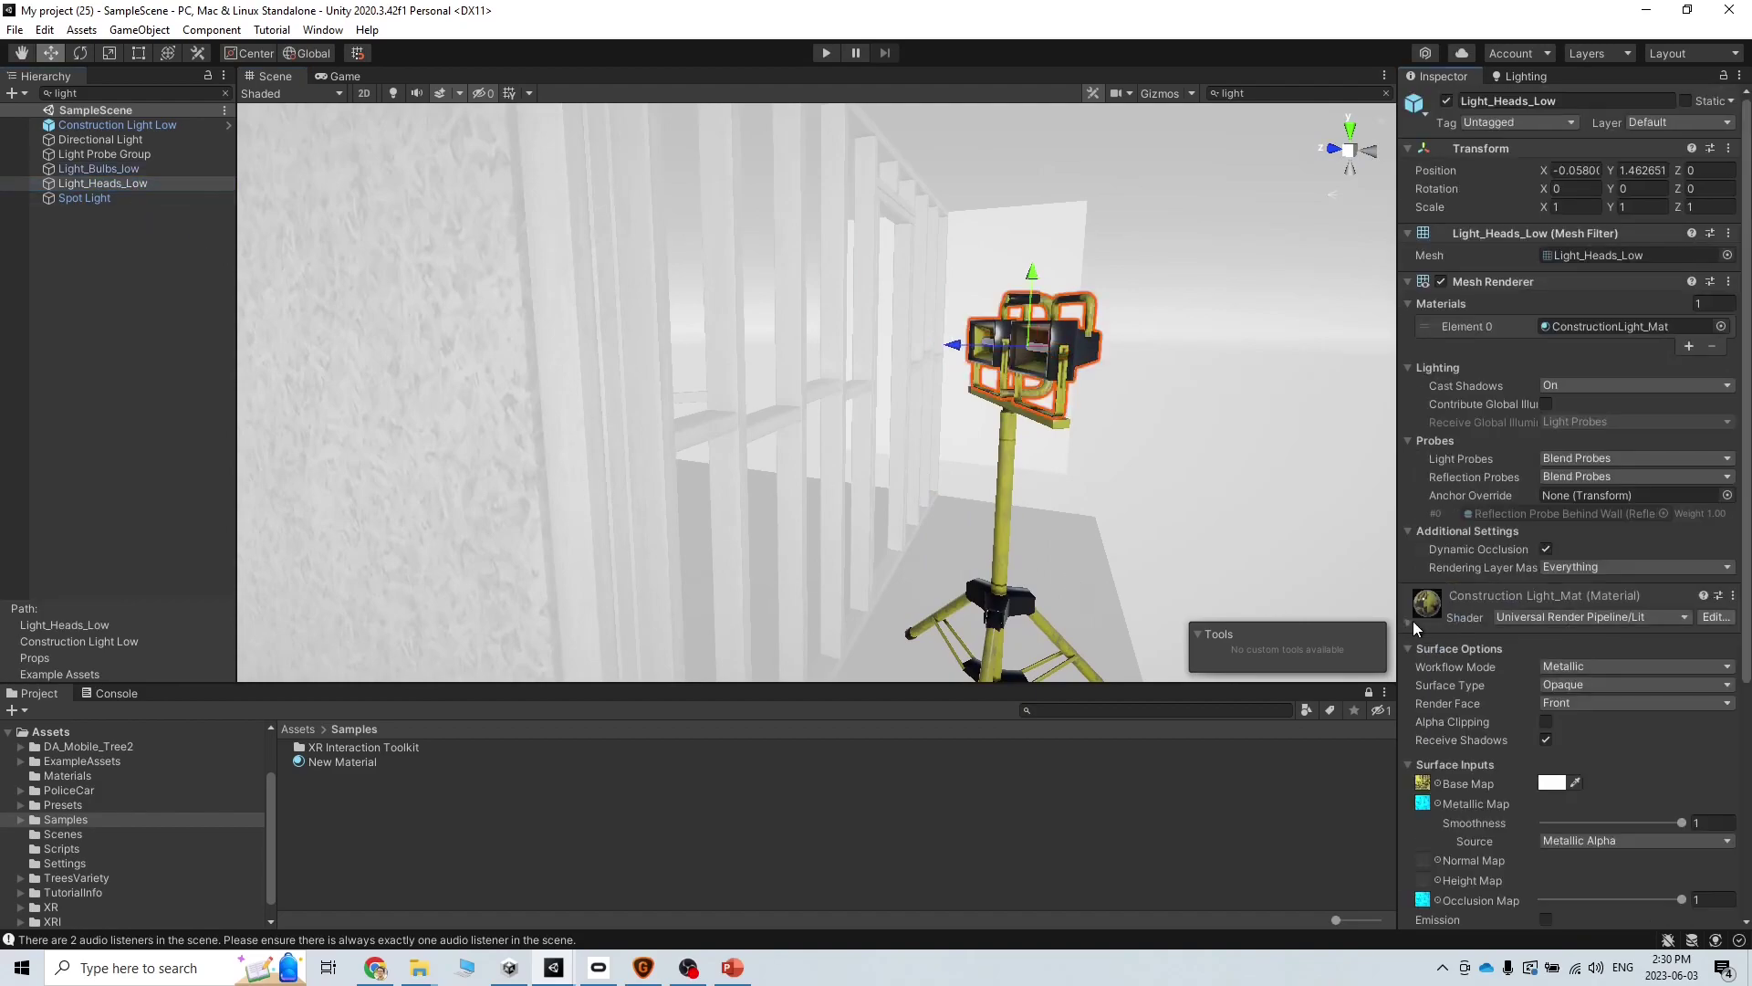
pyautogui.scroll(-3, 1476, 701)
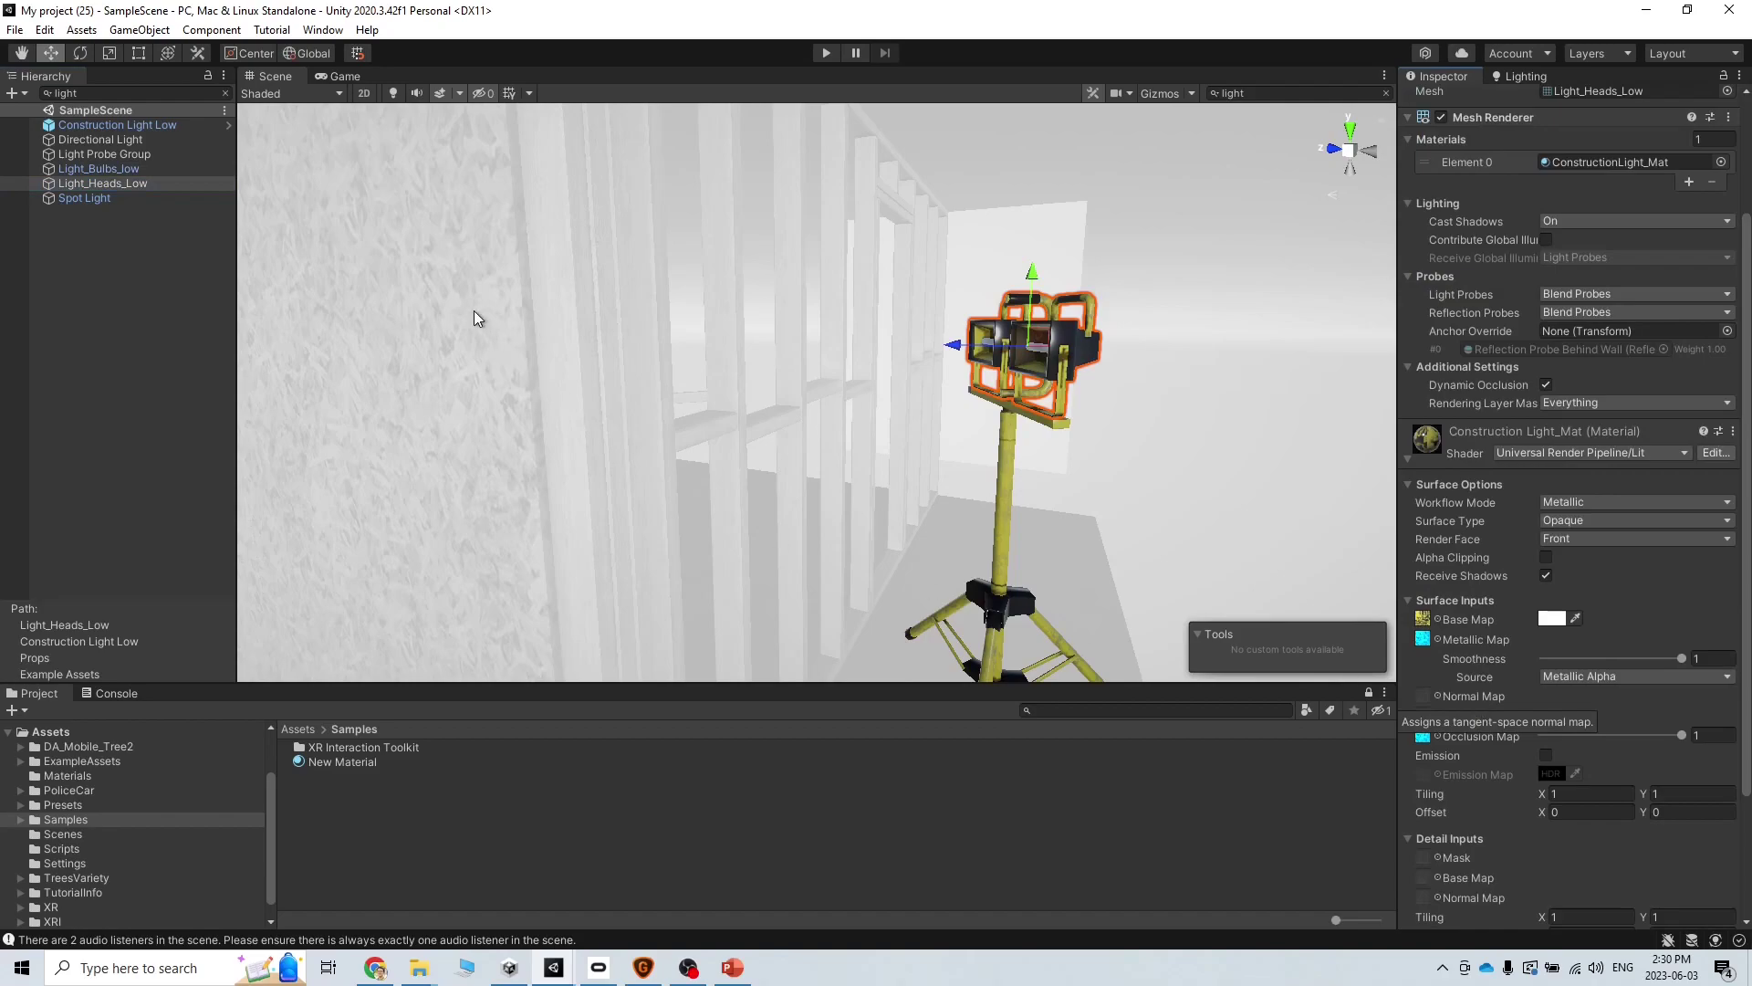
pyautogui.click(107, 197)
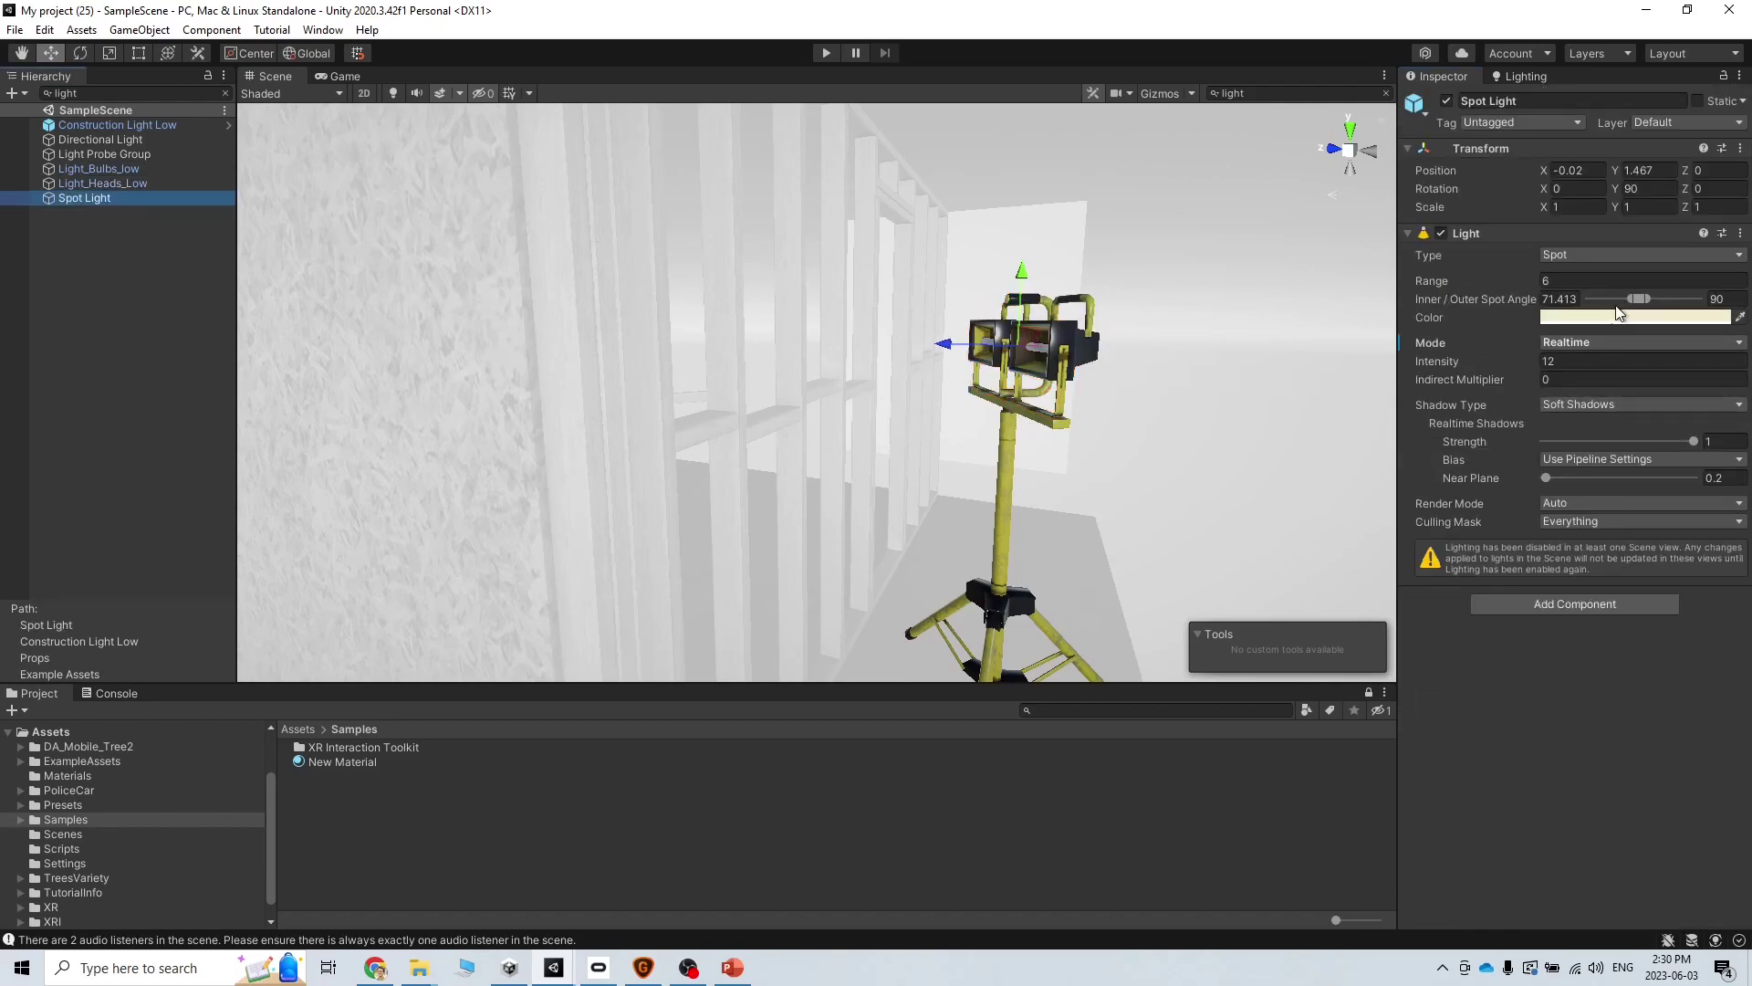
pyautogui.keyDown('alt'); pyautogui.click(1125, 437); pyautogui.keyUp('alt')
pyautogui.keyDown('alt'); pyautogui.moveTo(1125, 436); pyautogui.dragTo(1132, 427); pyautogui.keyUp('alt')
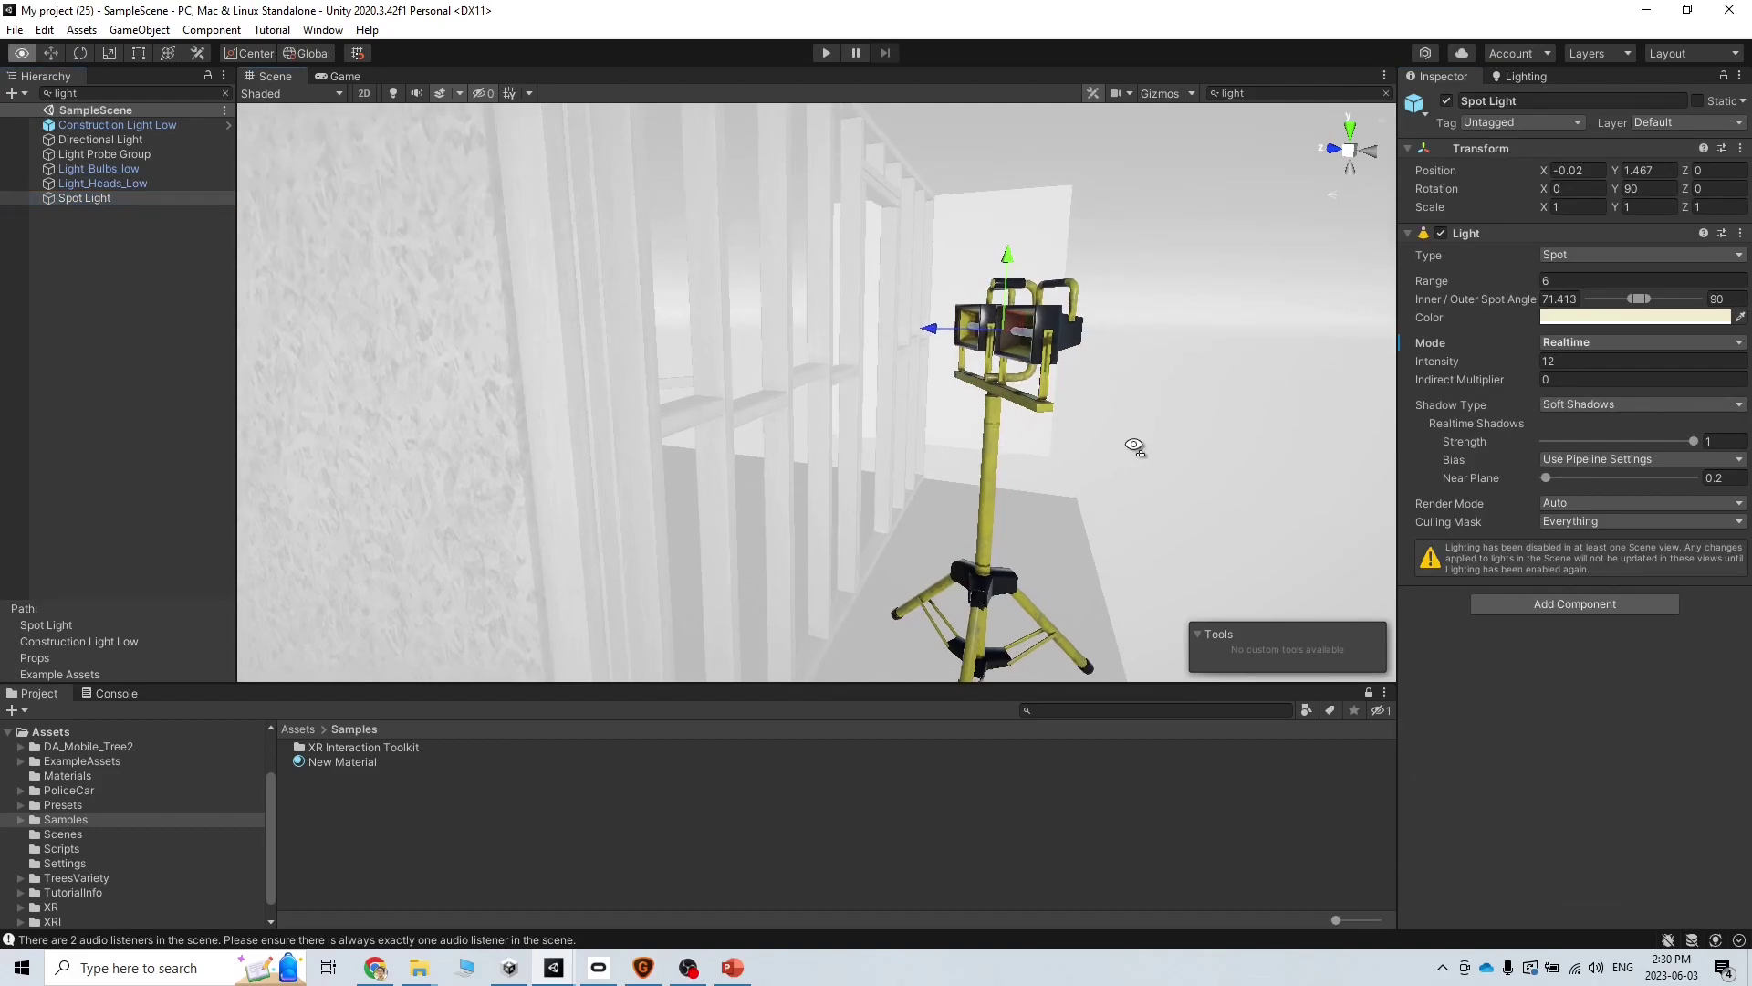
pyautogui.click(1159, 93)
pyautogui.keyDown('alt'); pyautogui.moveTo(1135, 196); pyautogui.dragTo(787, 397); pyautogui.keyUp('alt')
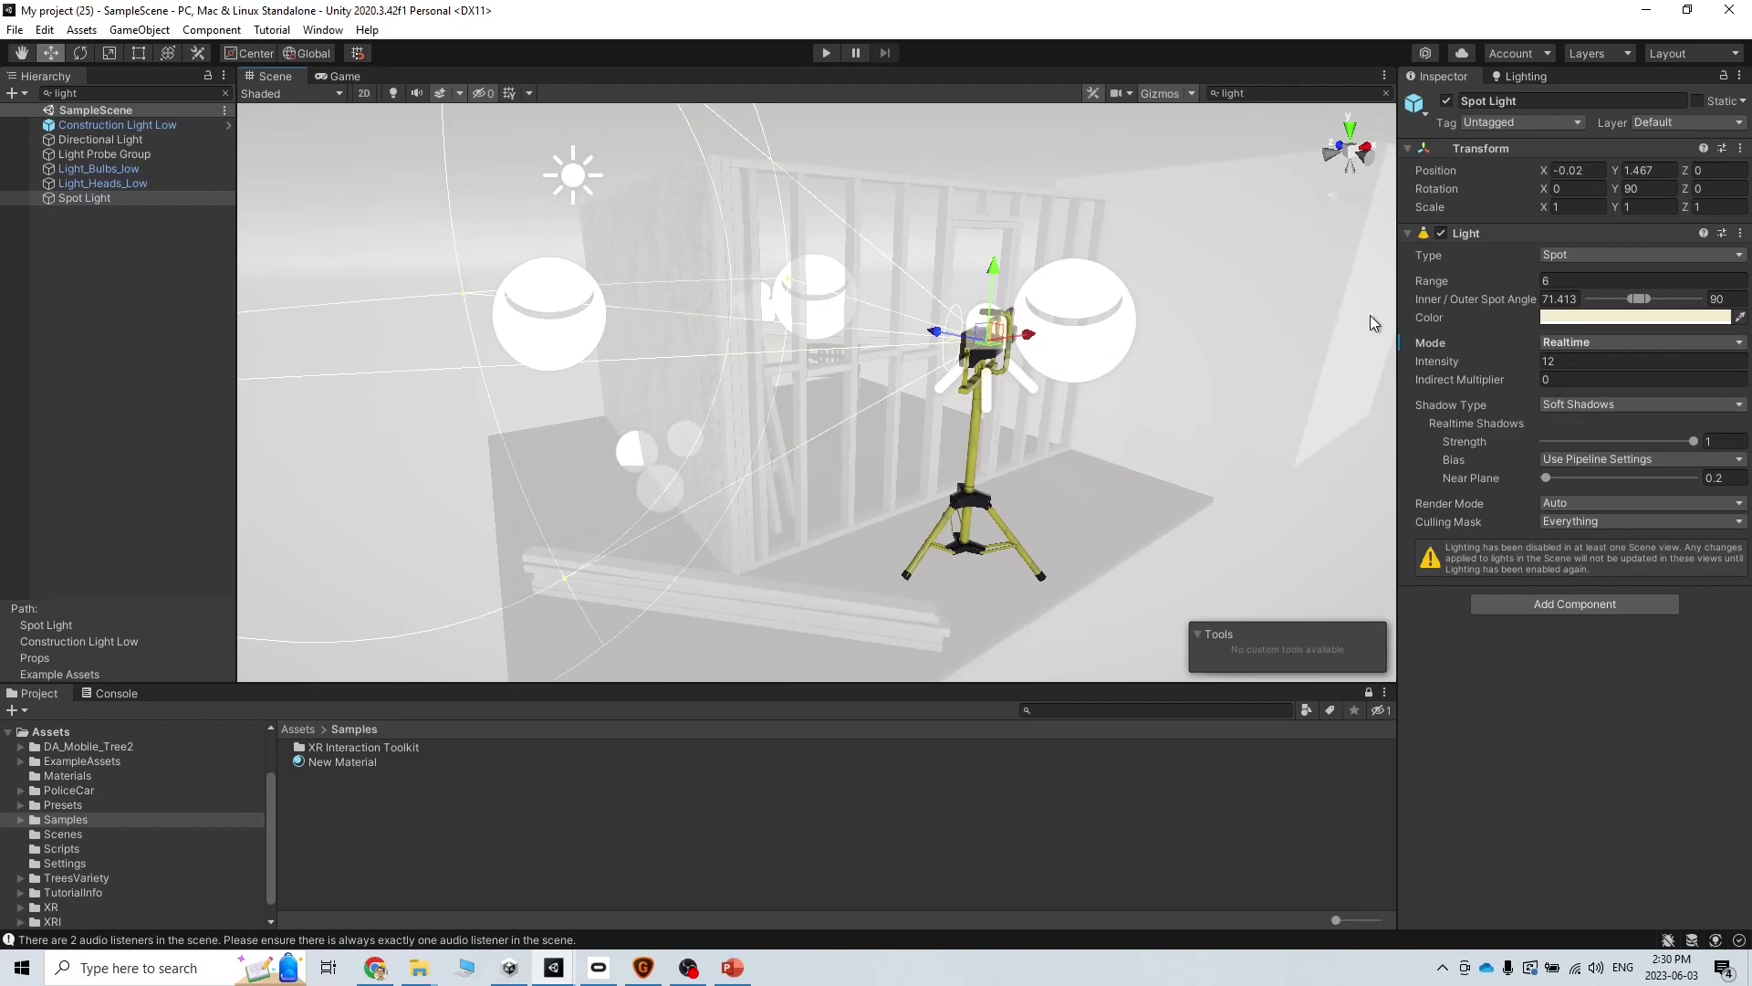
pyautogui.click(1441, 234)
pyautogui.click(1447, 100)
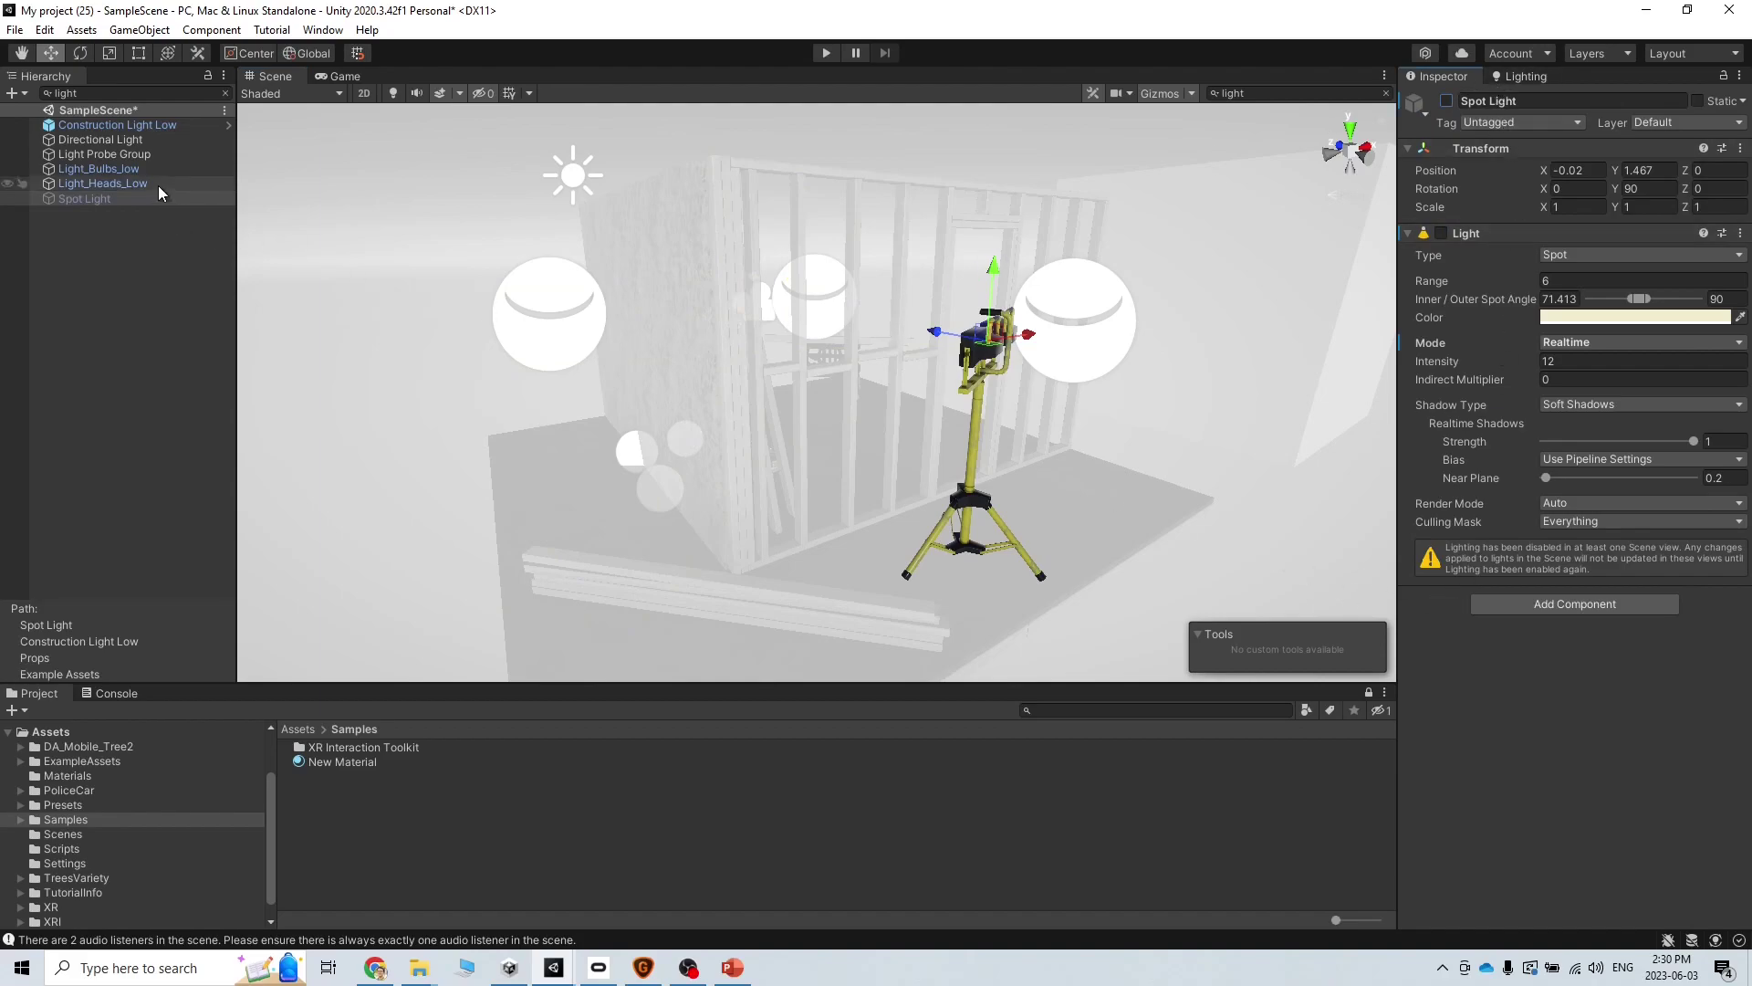
pyautogui.click(109, 141)
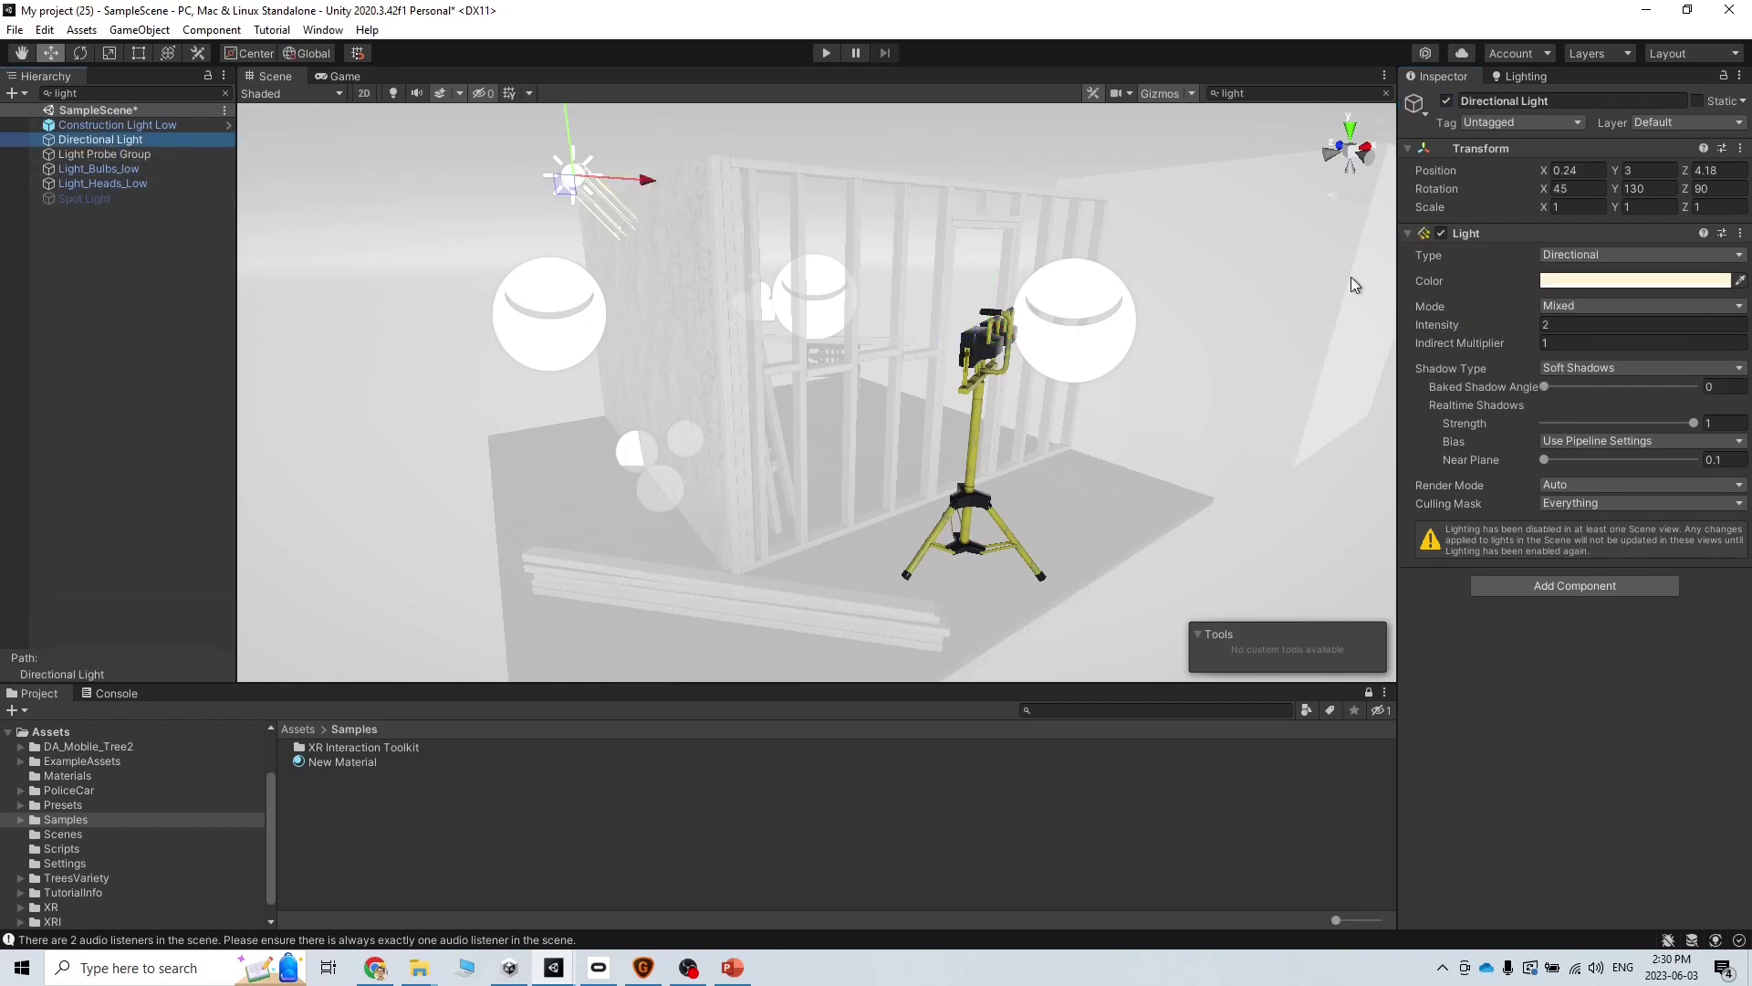
# - Set the Directional Light's Mode from Mixed to Baked, keeping its intensity at 2
pyautogui.click(1584, 308)
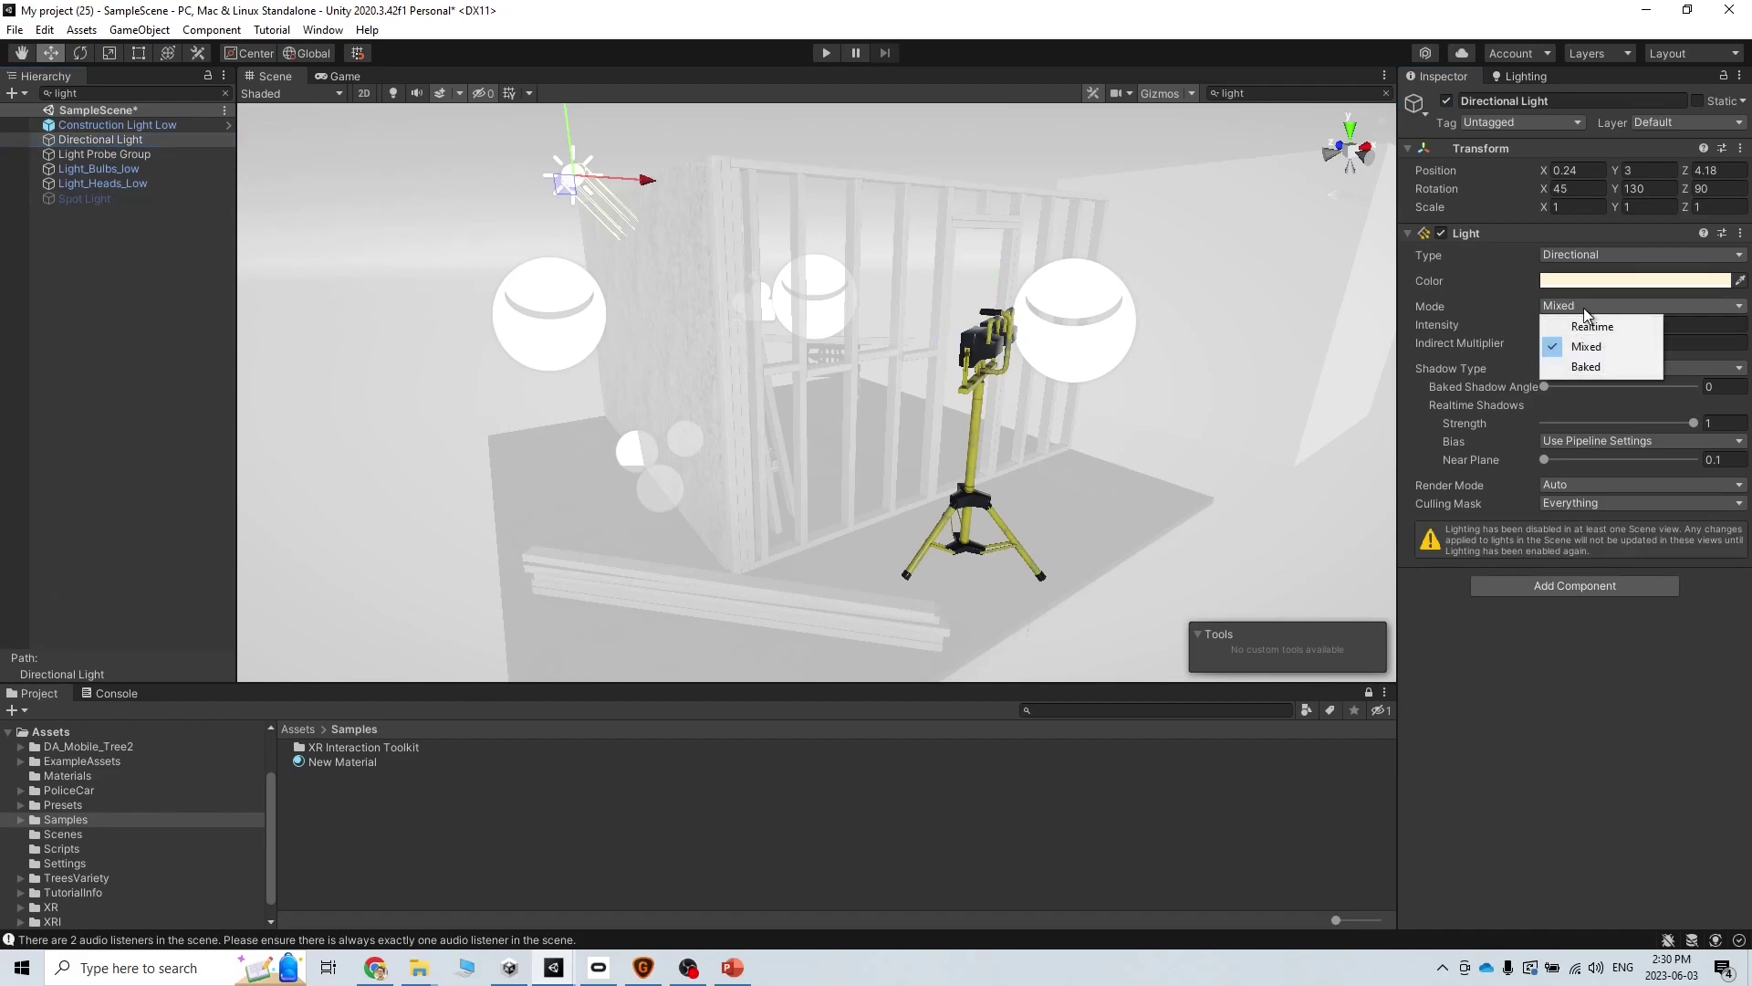
pyautogui.click(1588, 367)
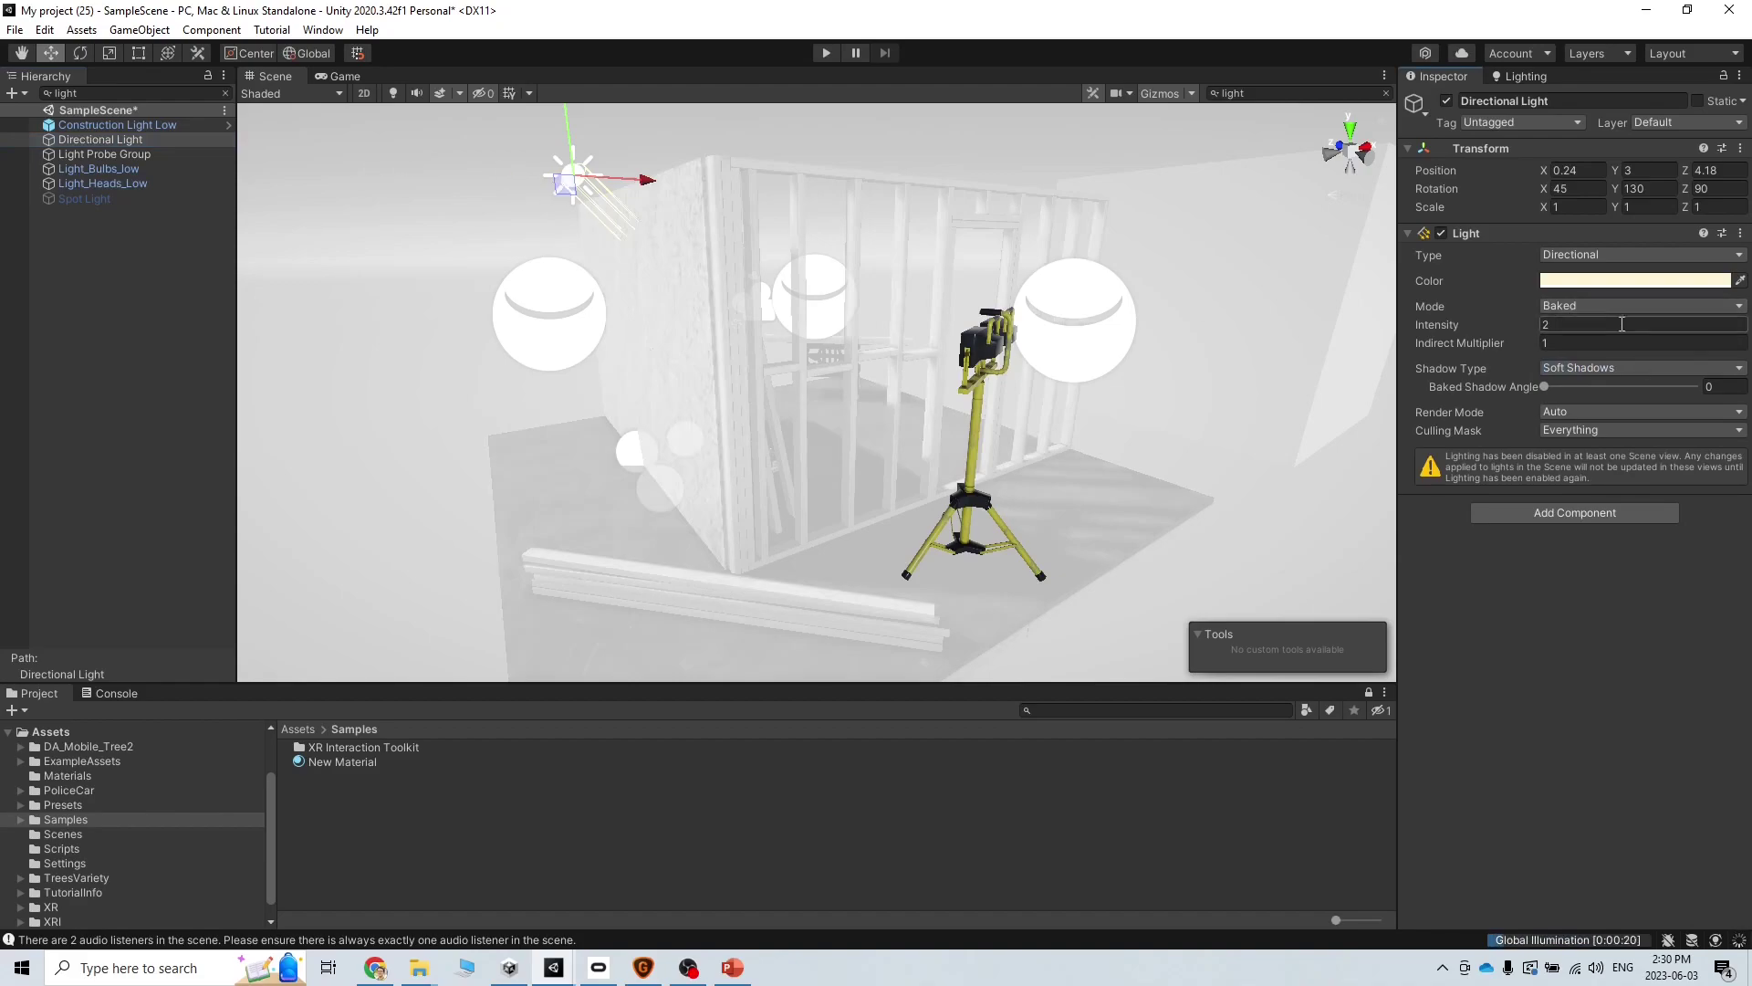
pyautogui.click(1585, 305)
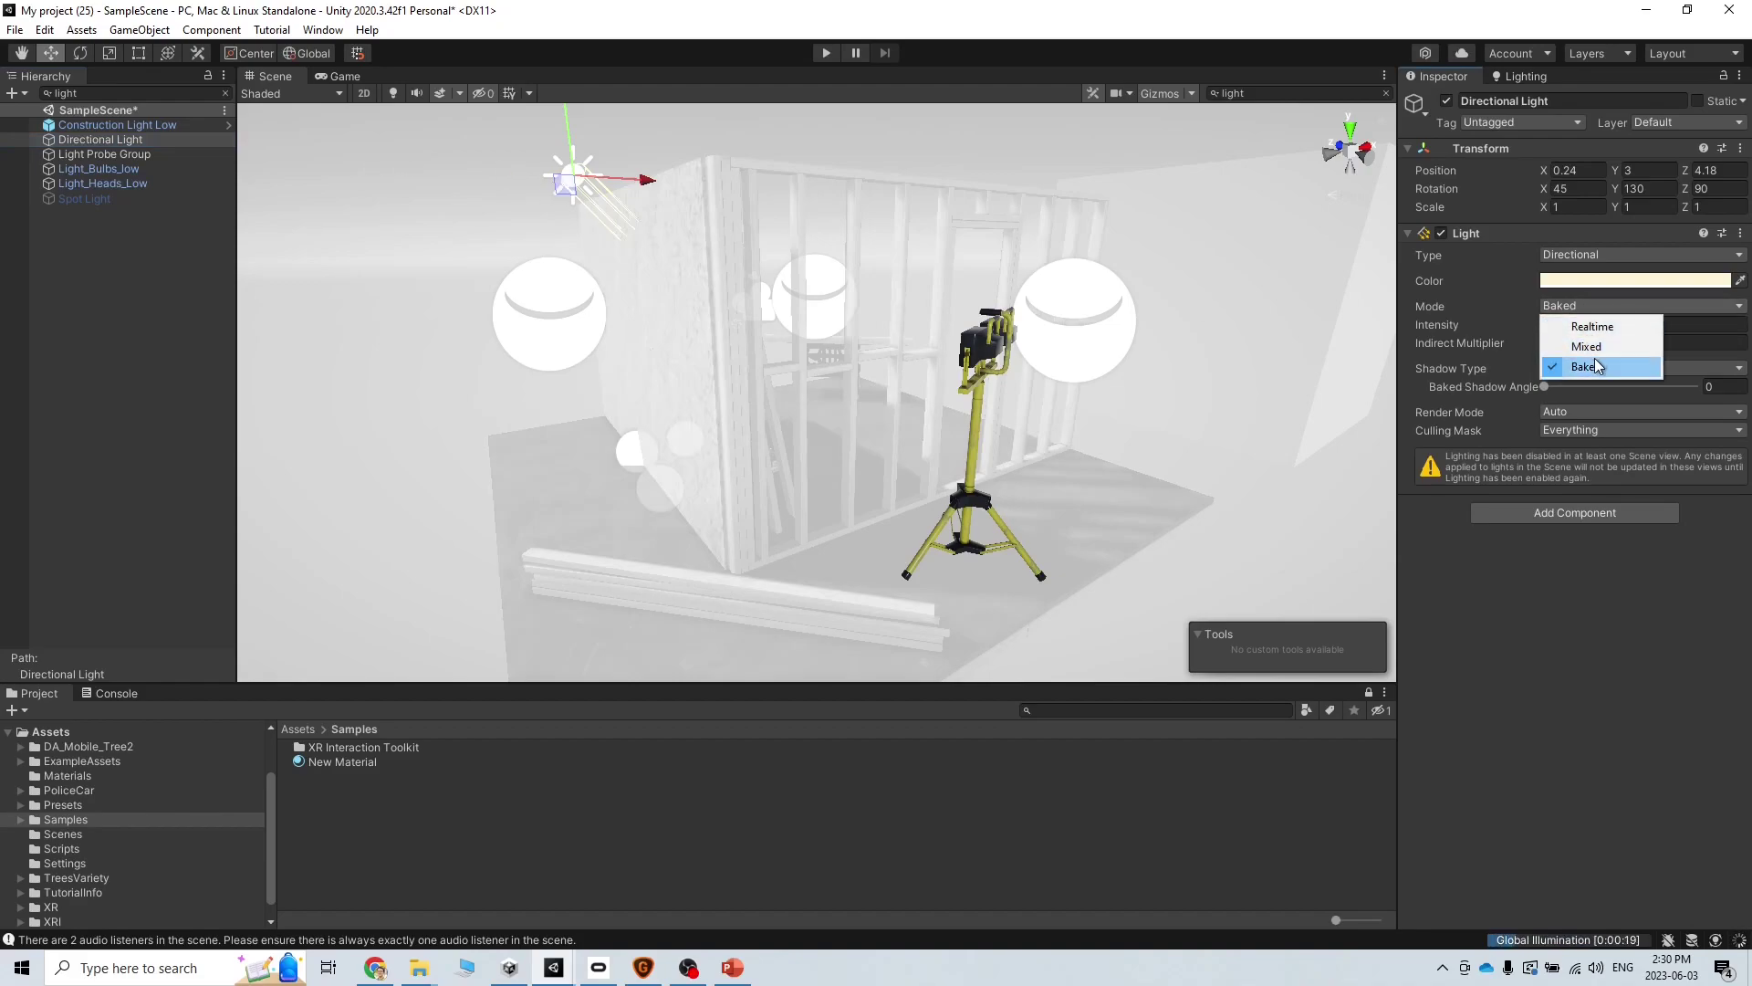
pyautogui.click(1595, 361)
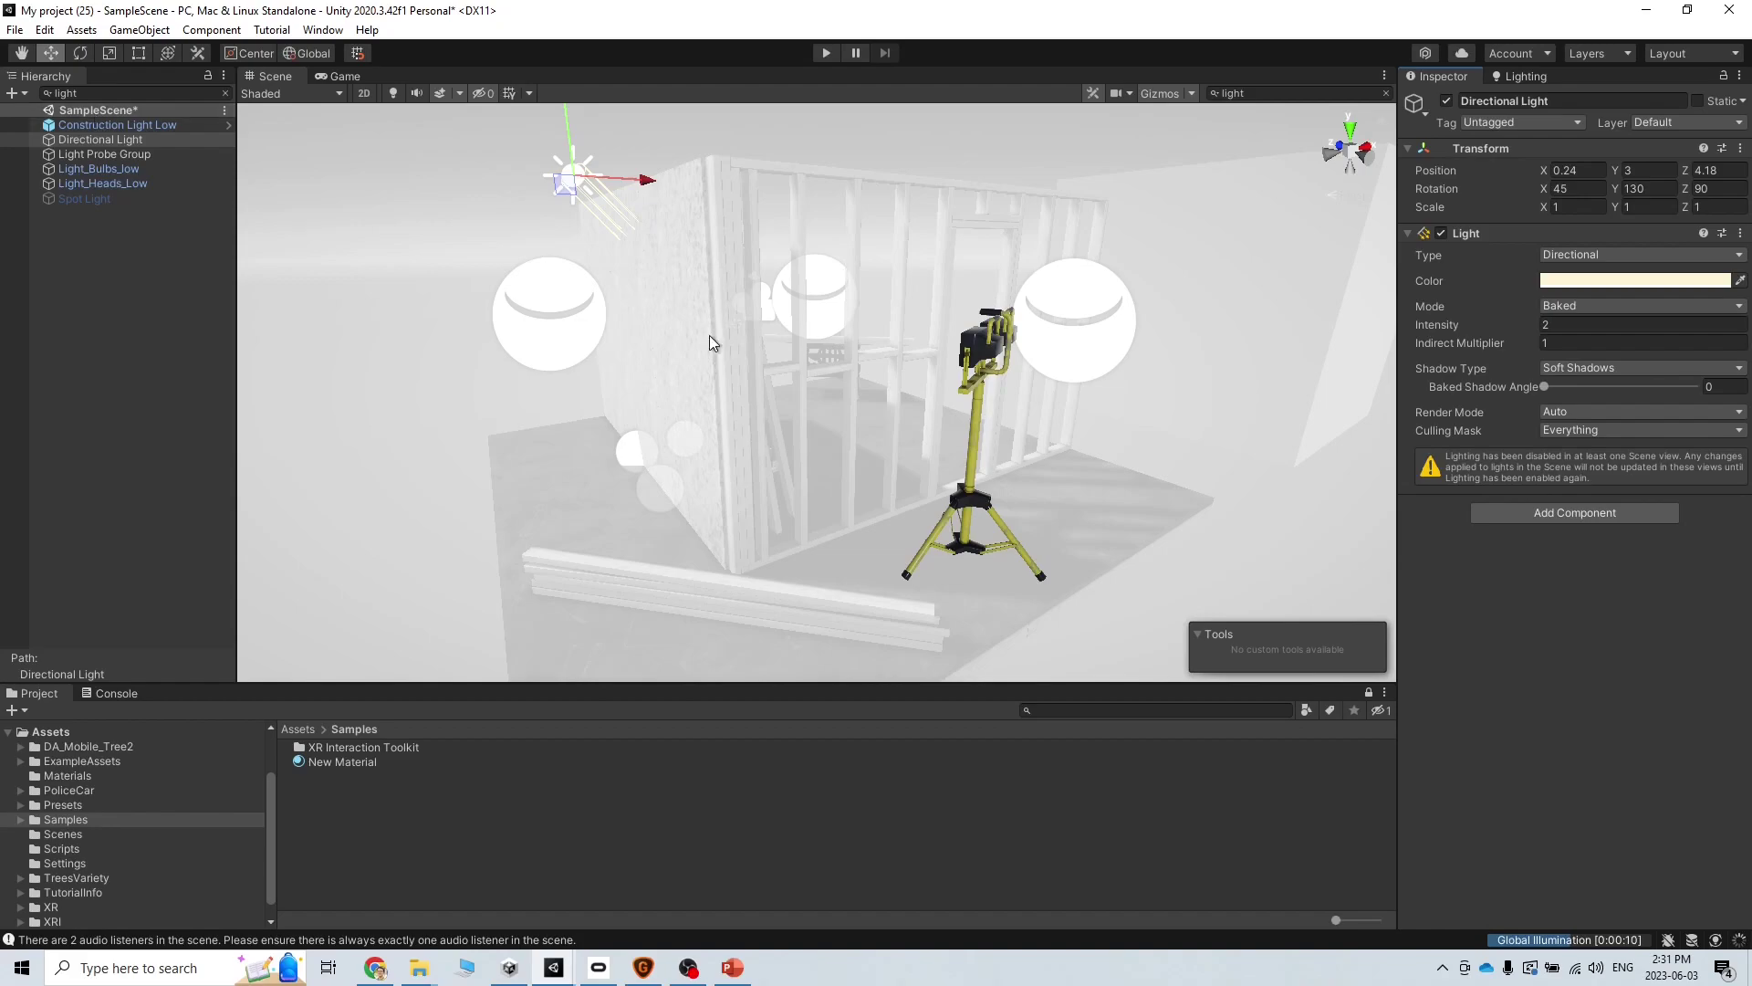
# - Clear the 'ligh' Hierarchy filter and mark Stud Frame as Static
pyautogui.click(867, 252)
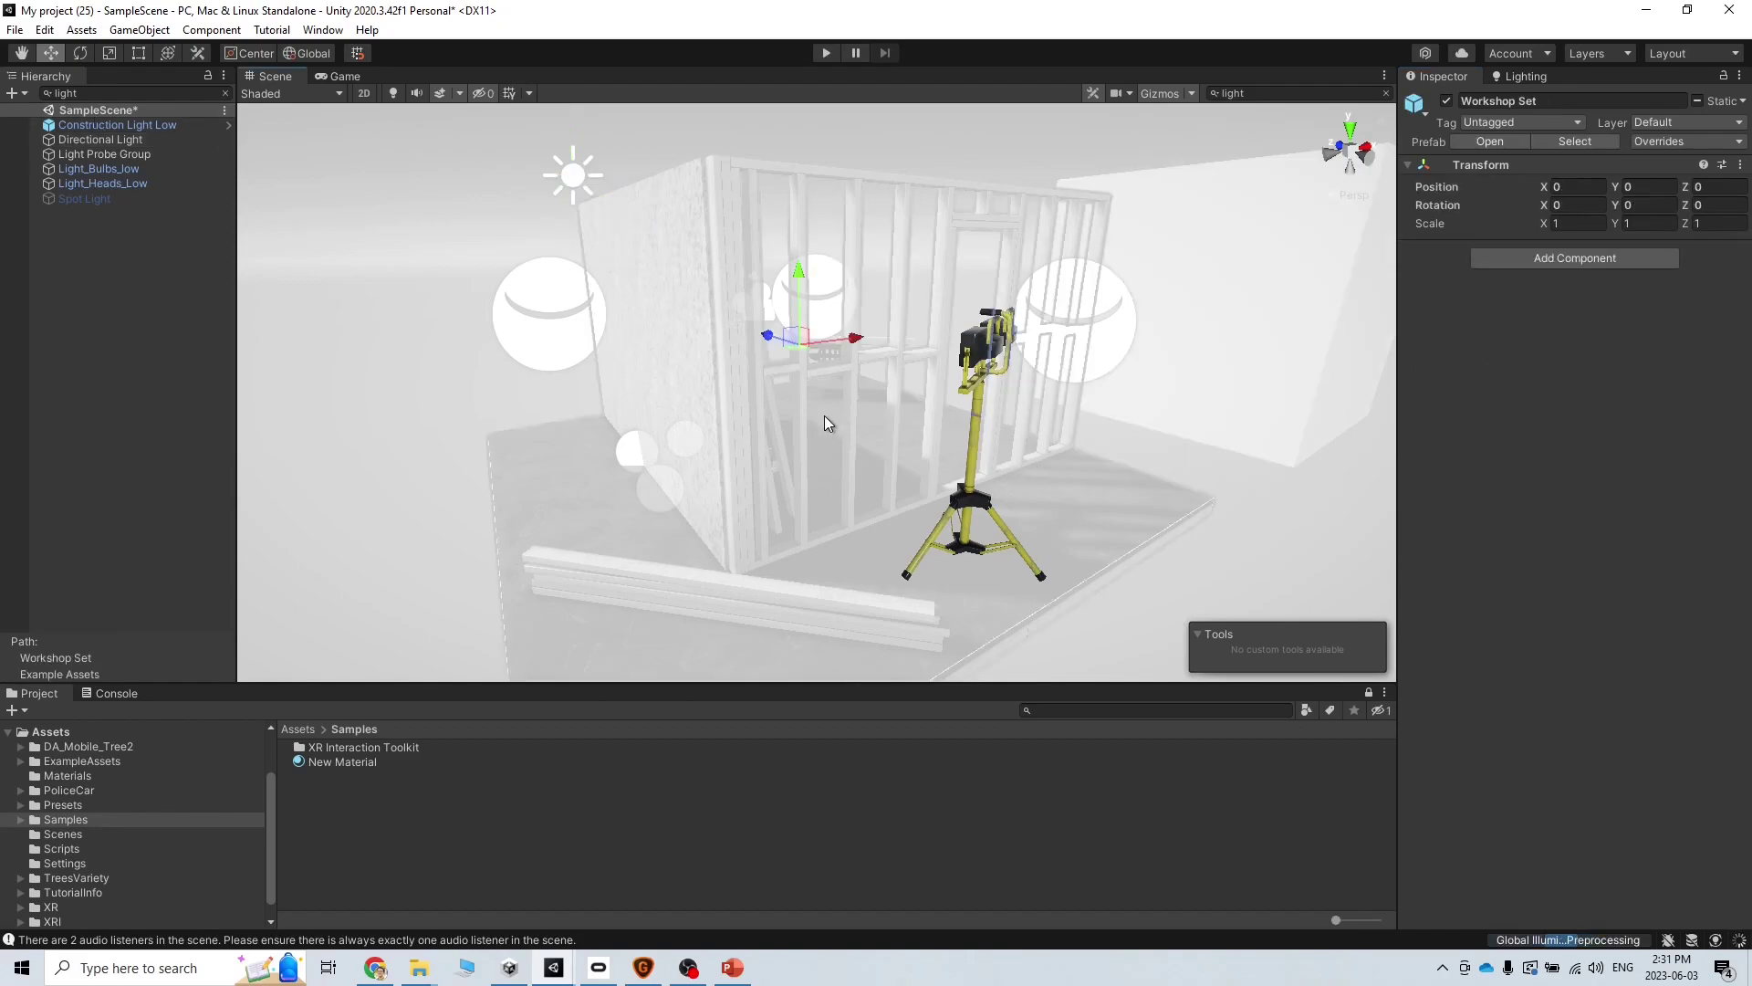
pyautogui.click(766, 396)
pyautogui.click(766, 396)
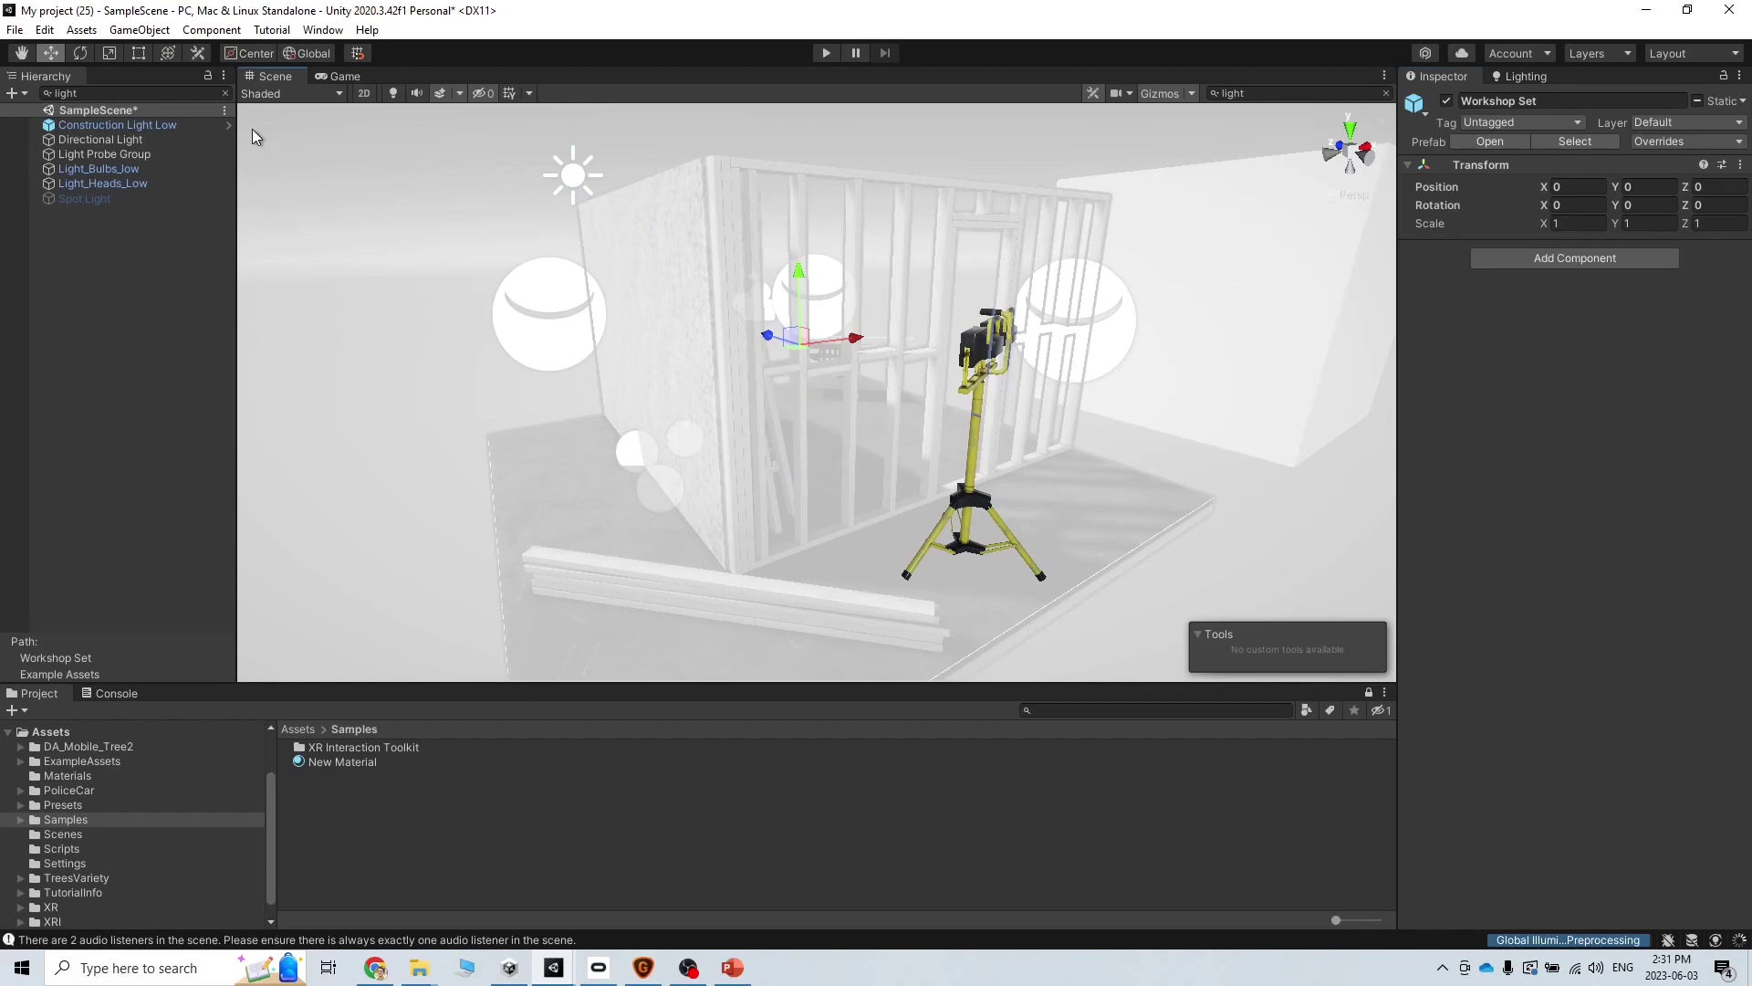
pyautogui.click(224, 93)
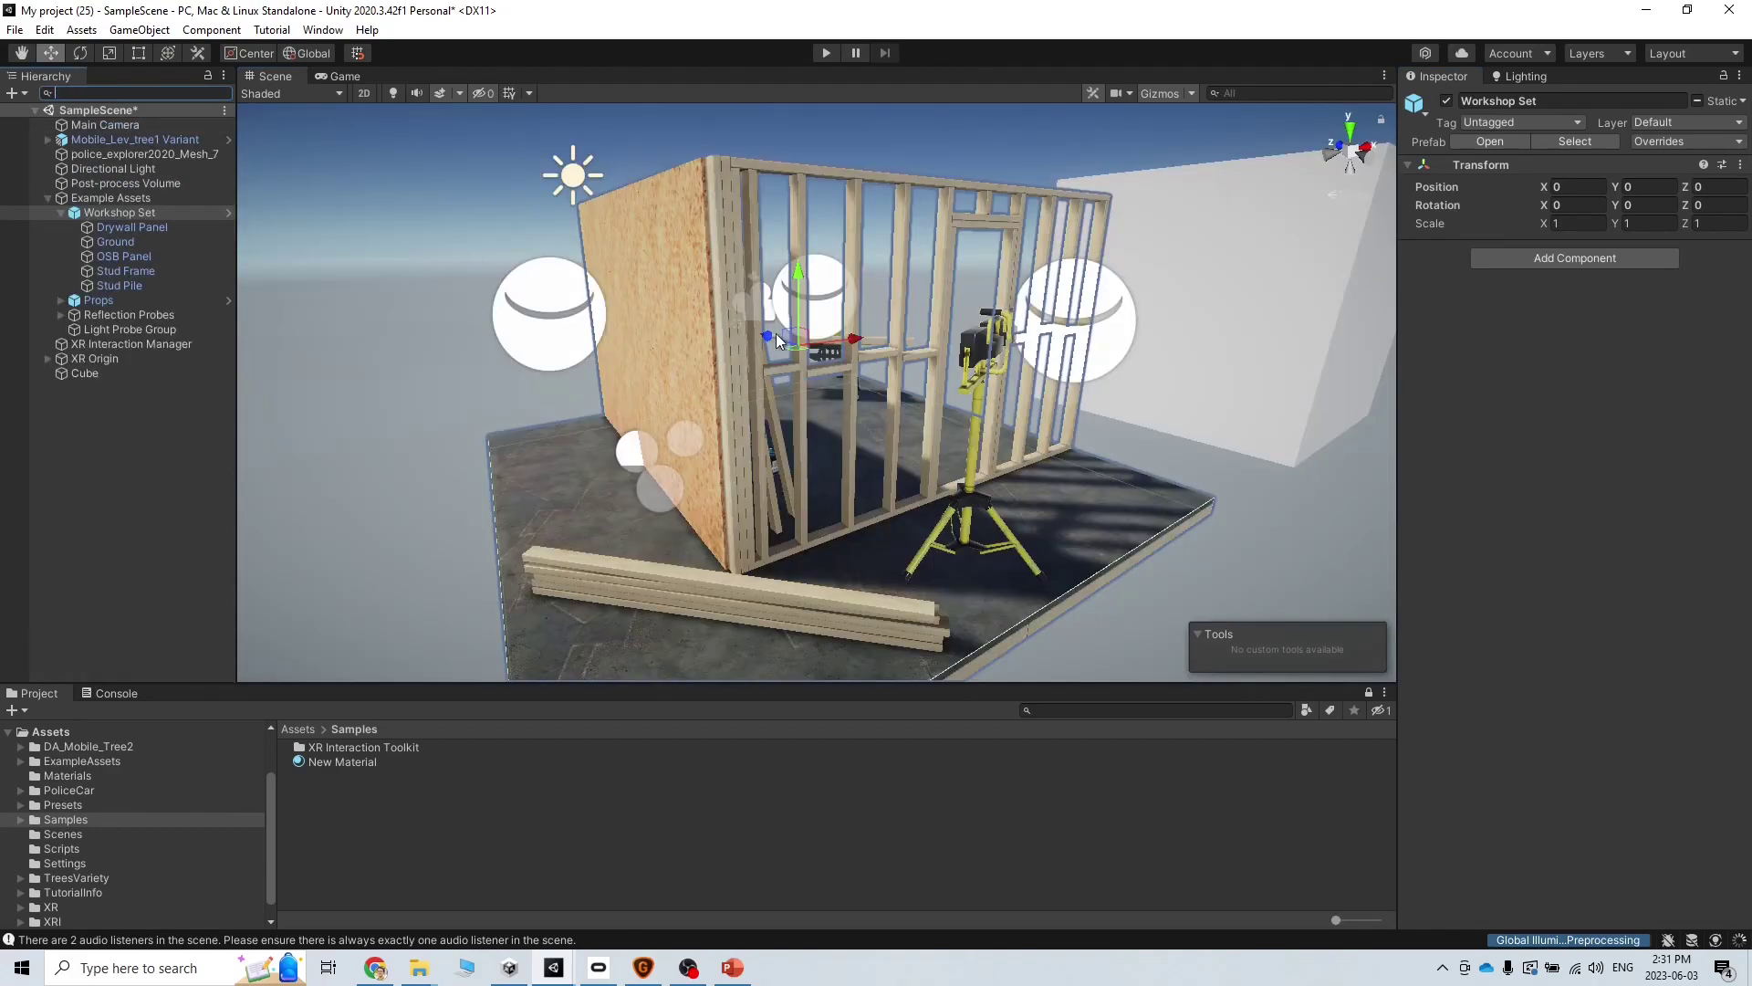
pyautogui.click(750, 421)
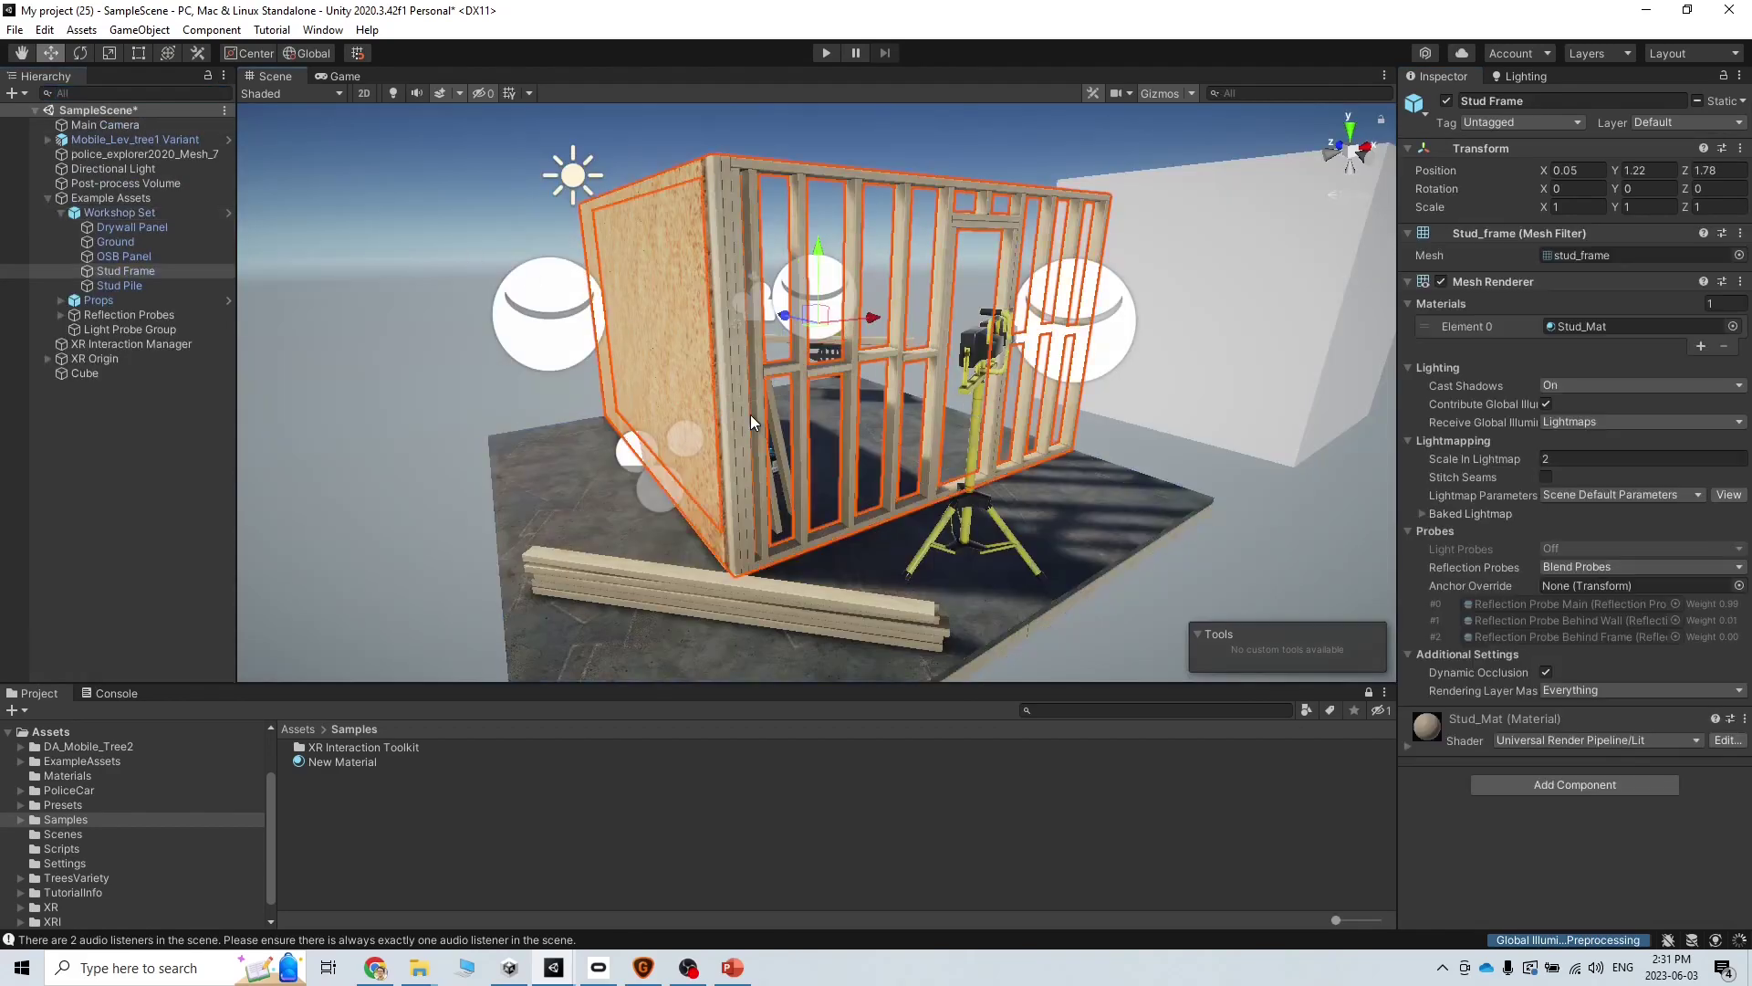
pyautogui.click(1697, 101)
# - Mark Workshop Set and all its children Static, then confirm Stud Pile is static
pyautogui.click(752, 588)
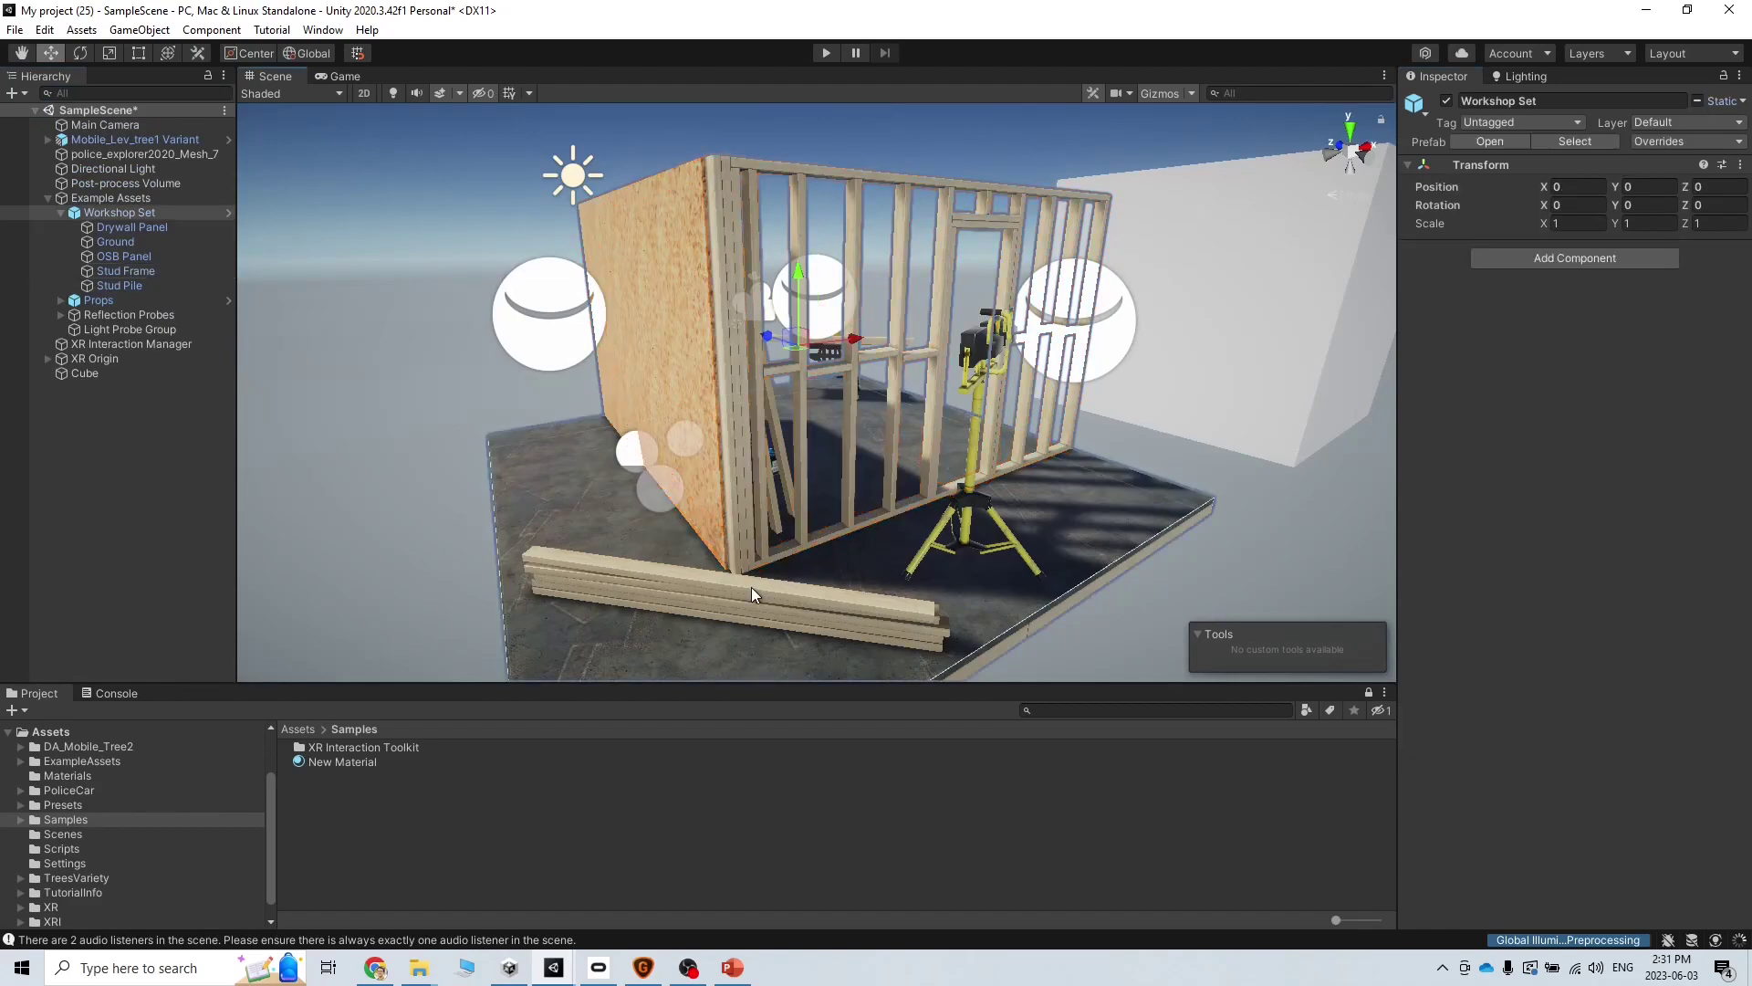
pyautogui.click(1697, 101)
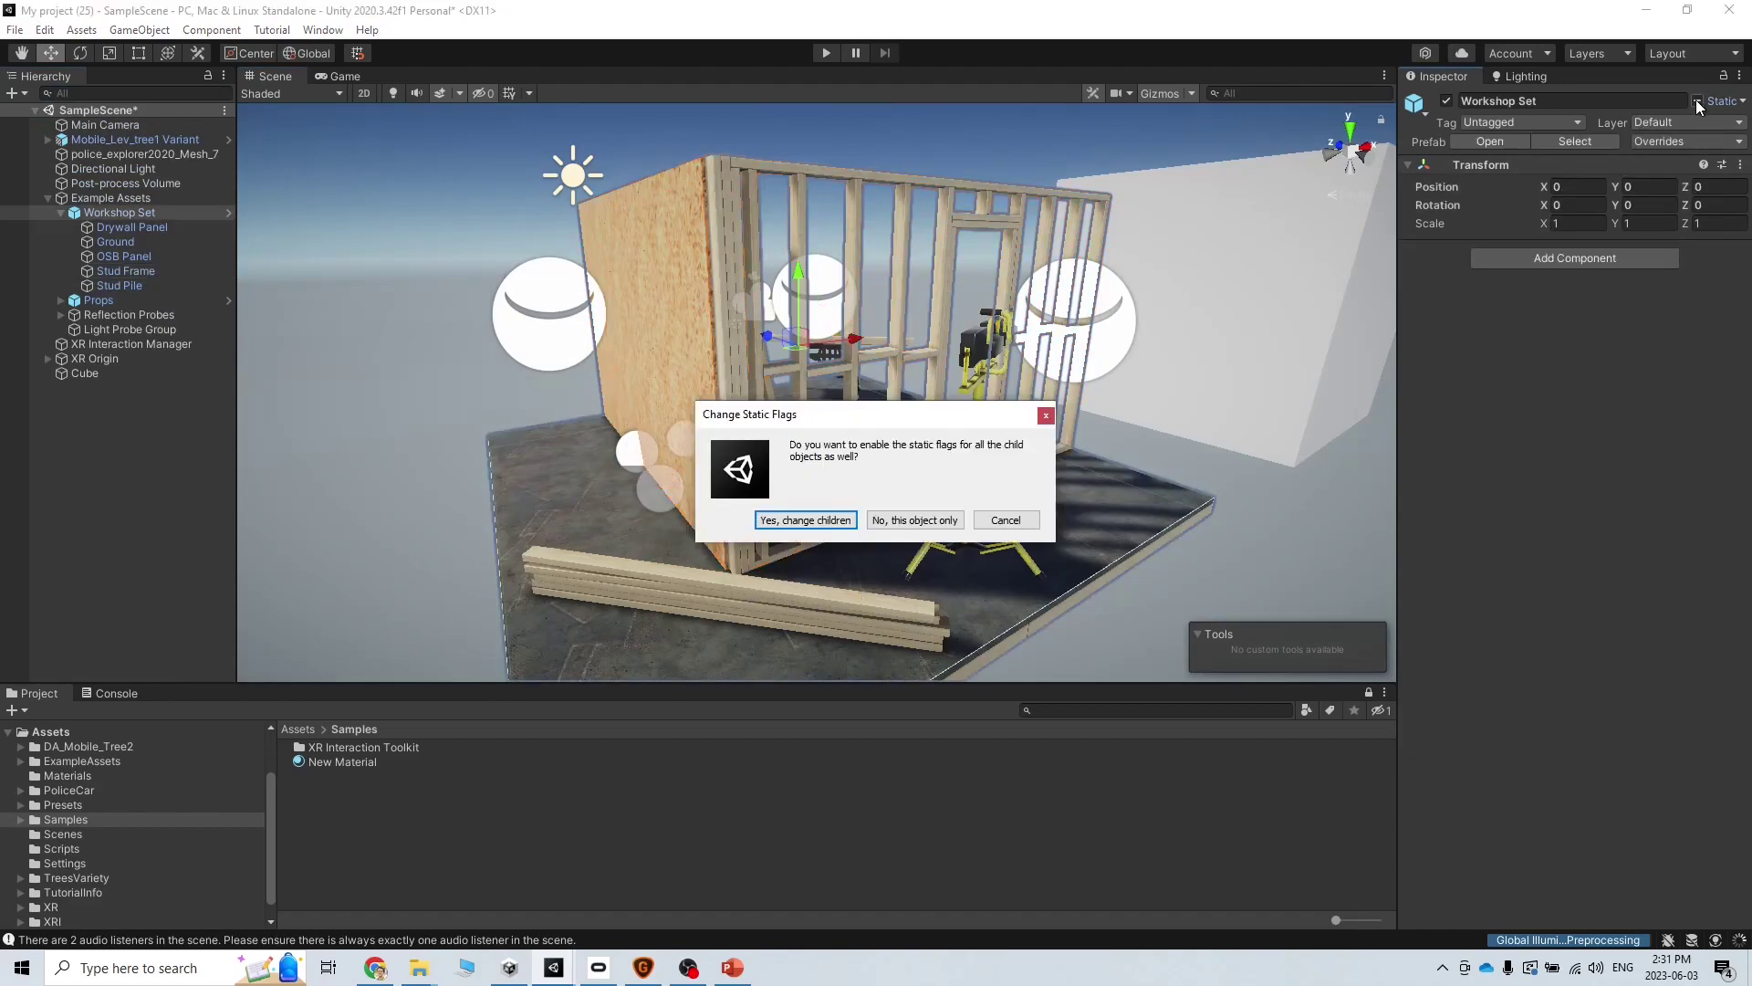
pyautogui.click(844, 522)
pyautogui.click(774, 600)
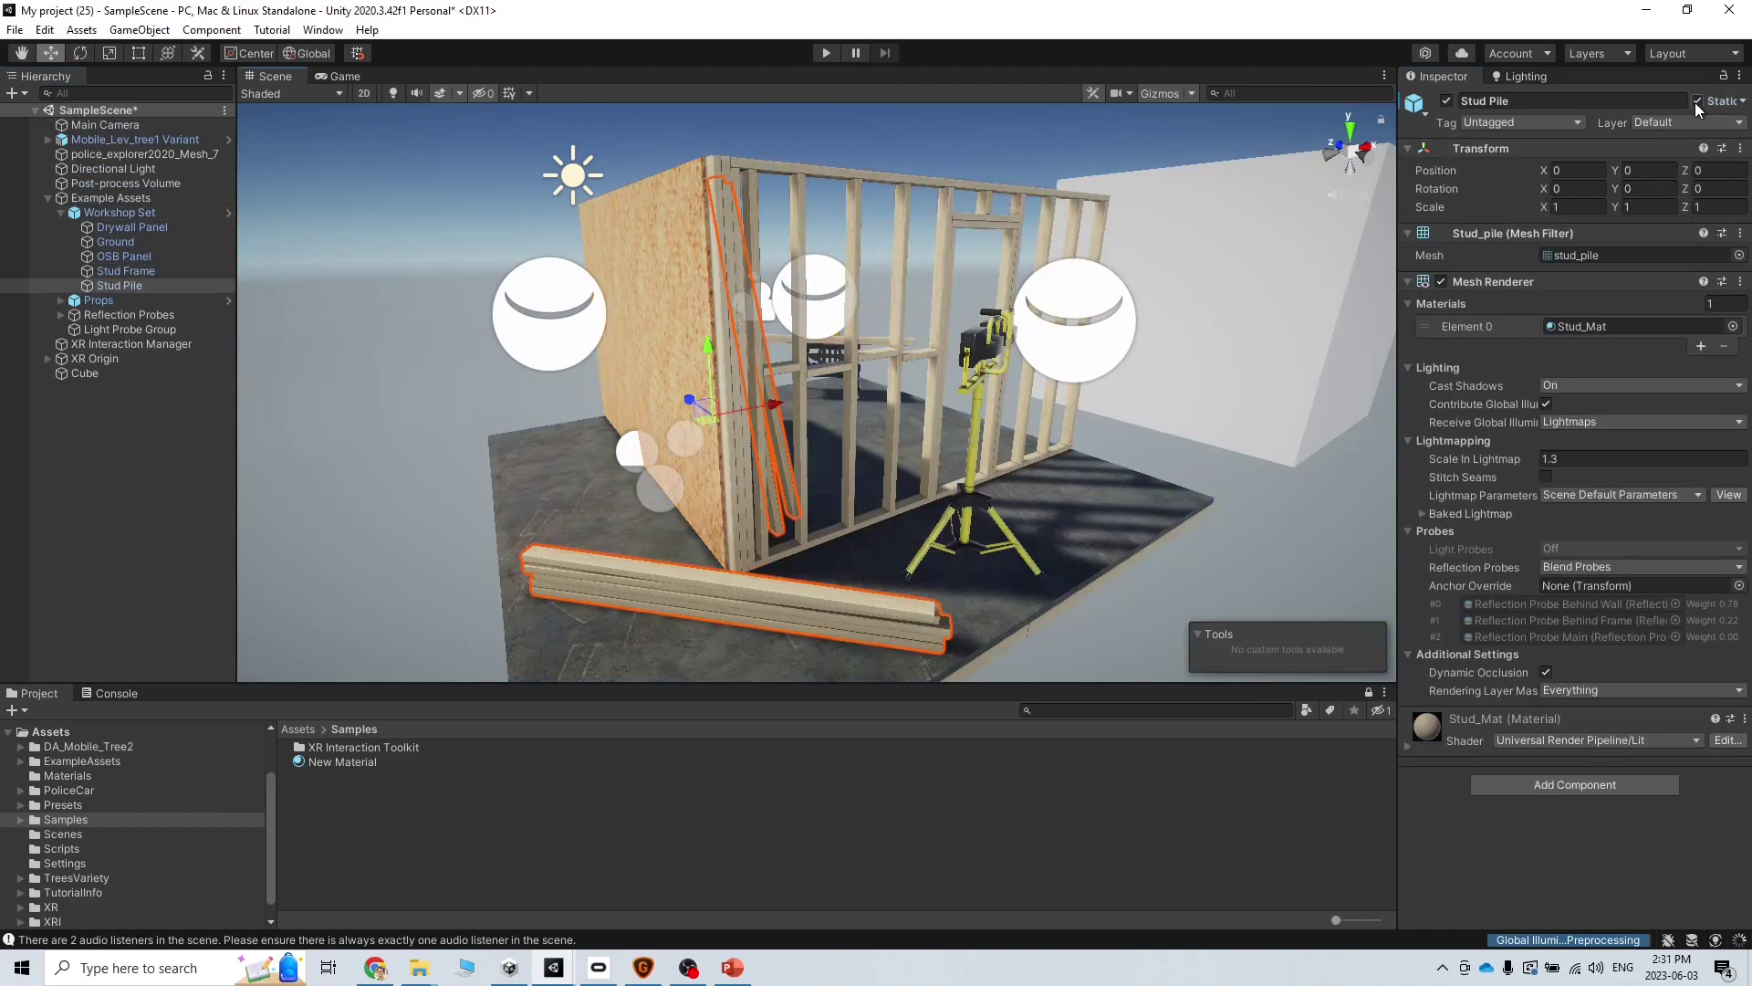
pyautogui.moveTo(1063, 519); pyautogui.dragTo(938, 520, button='right')
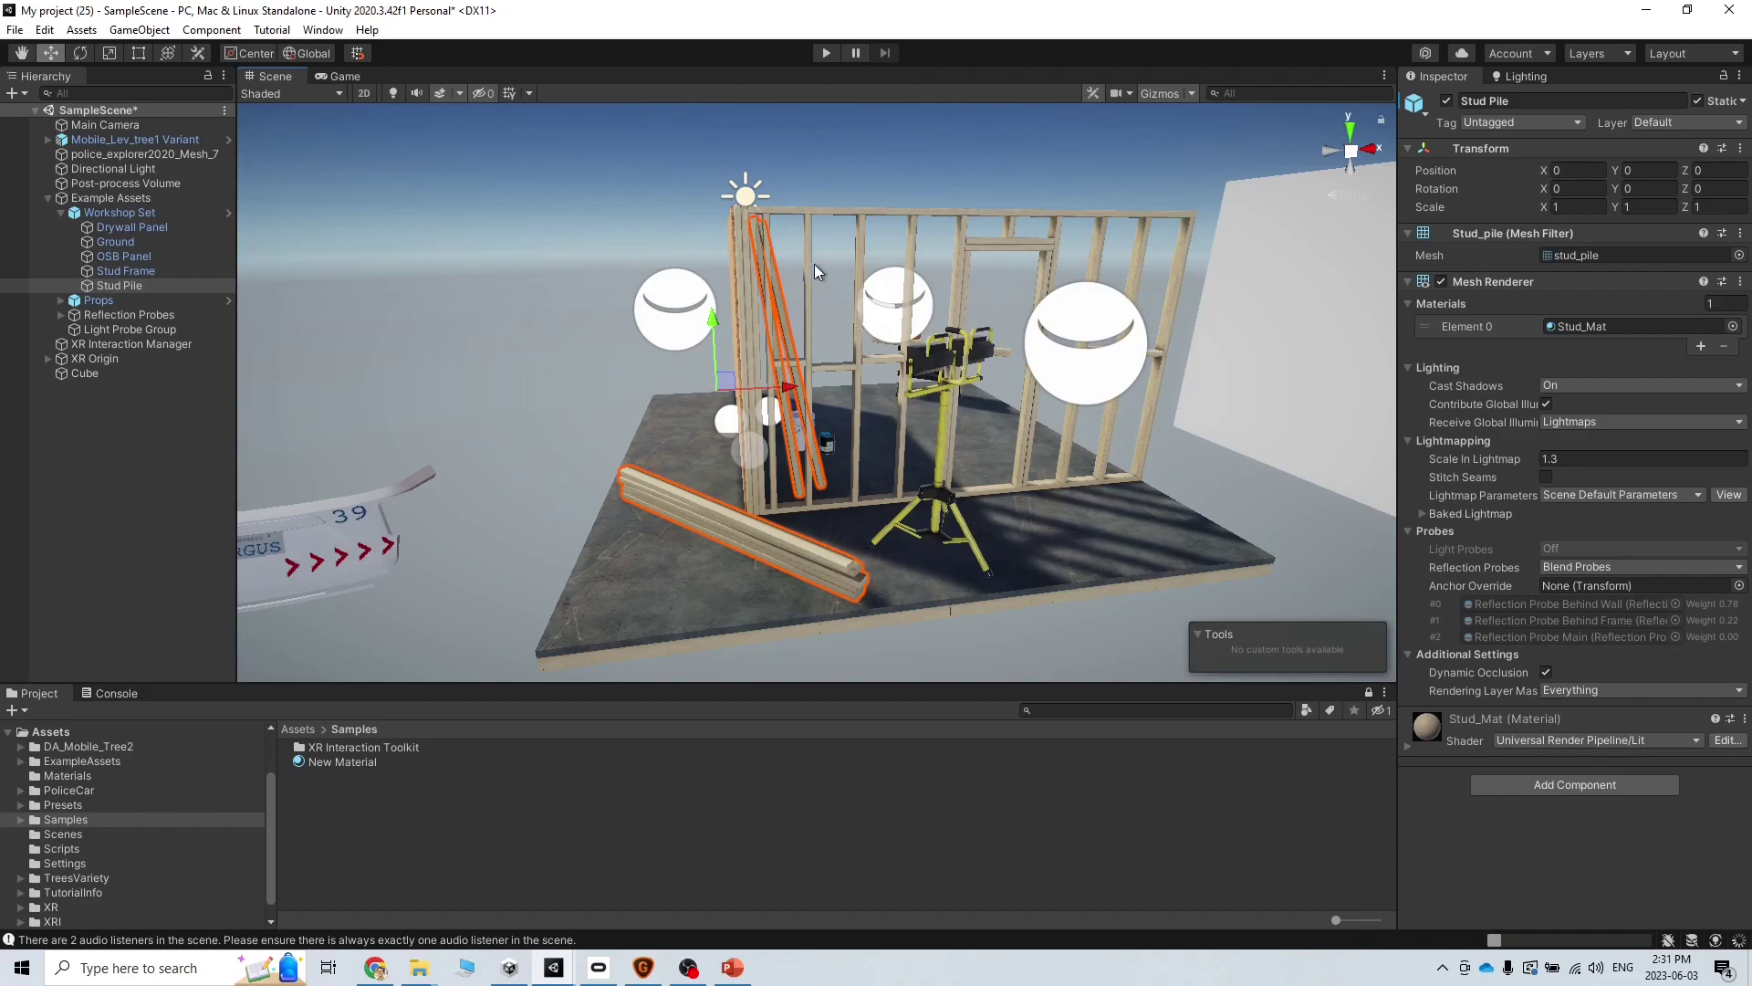
# - Set the Directional Light's Intensity to 0.5 and its Indirect Multiplier to 0.25
pyautogui.click(744, 195)
pyautogui.moveTo(890, 391); pyautogui.dragTo(1169, 458, button='right')
pyautogui.click(1578, 329)
pyautogui.write('0.5')
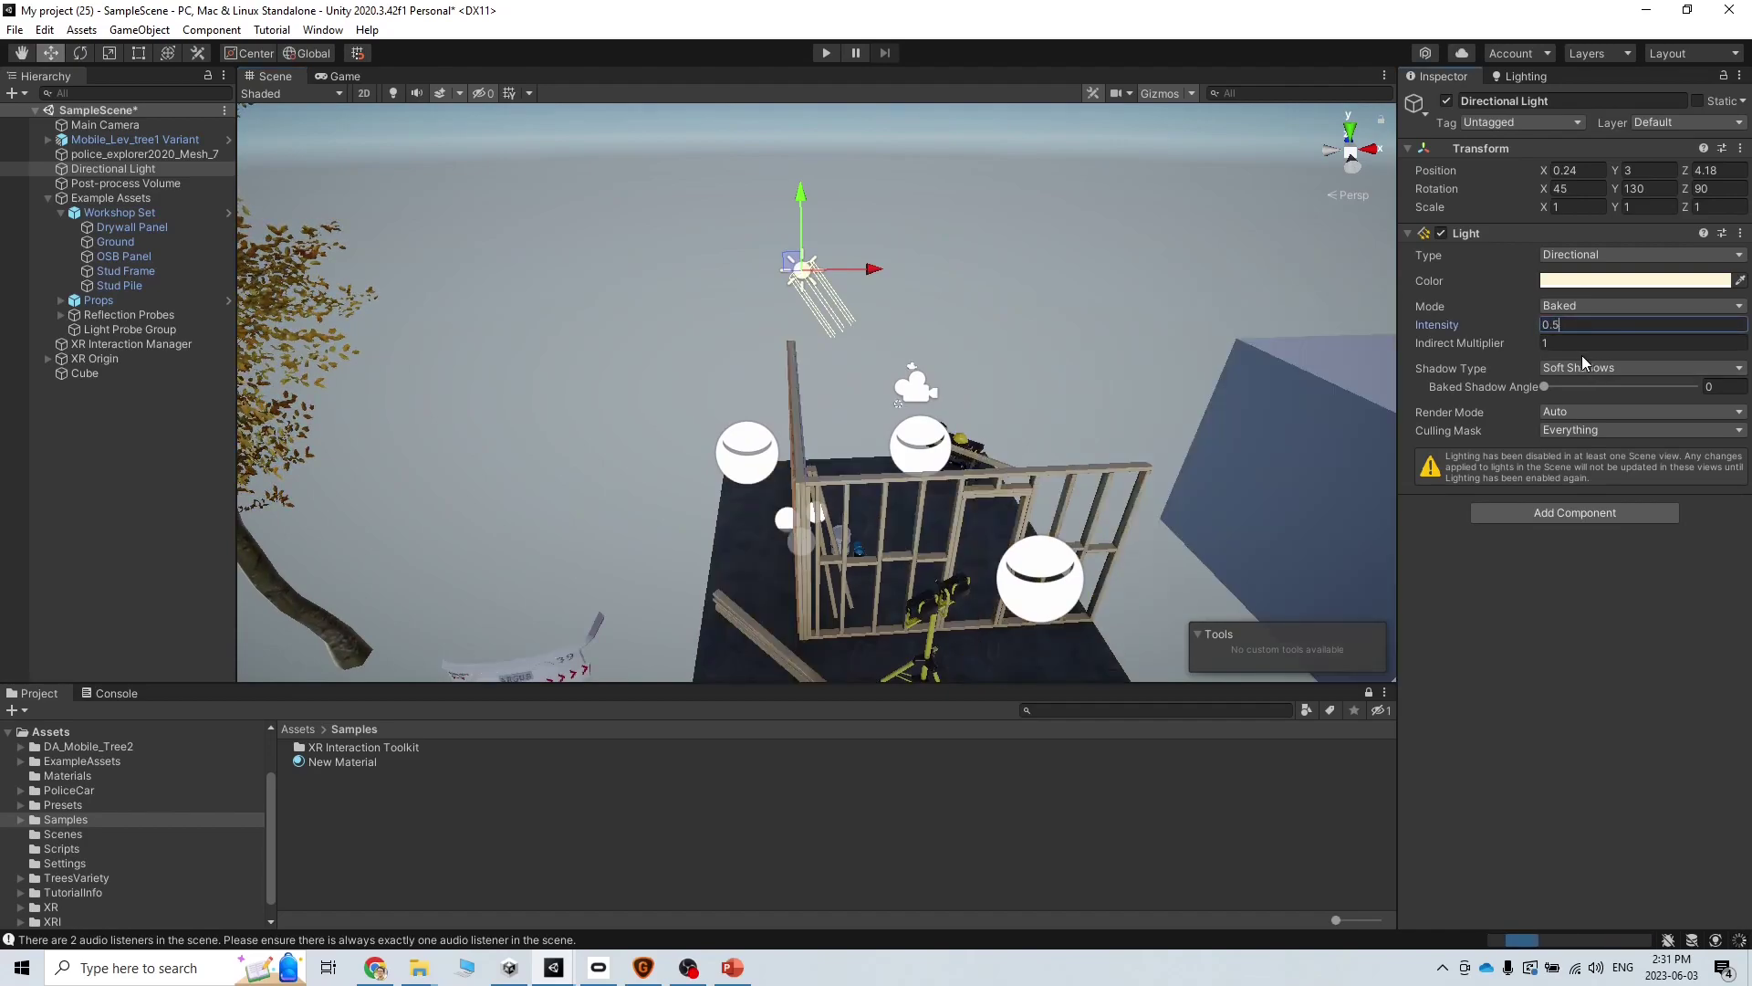
pyautogui.click(1567, 343)
pyautogui.write('0.25')
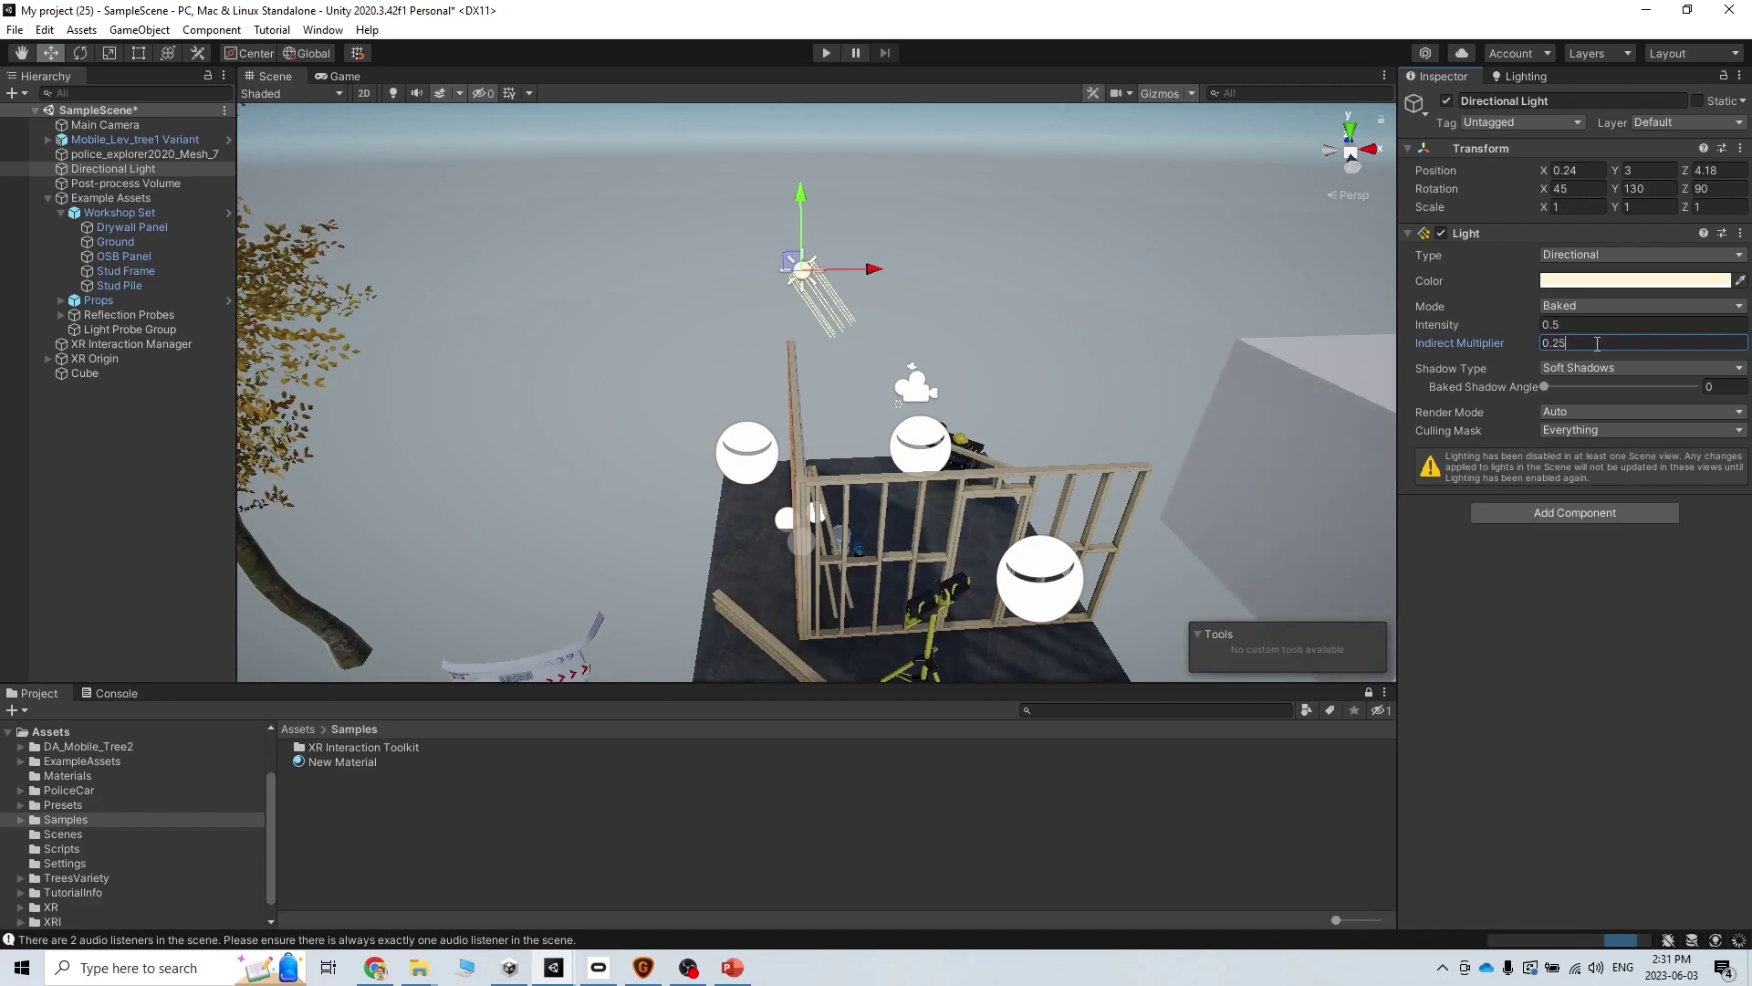
pyautogui.press('Return')
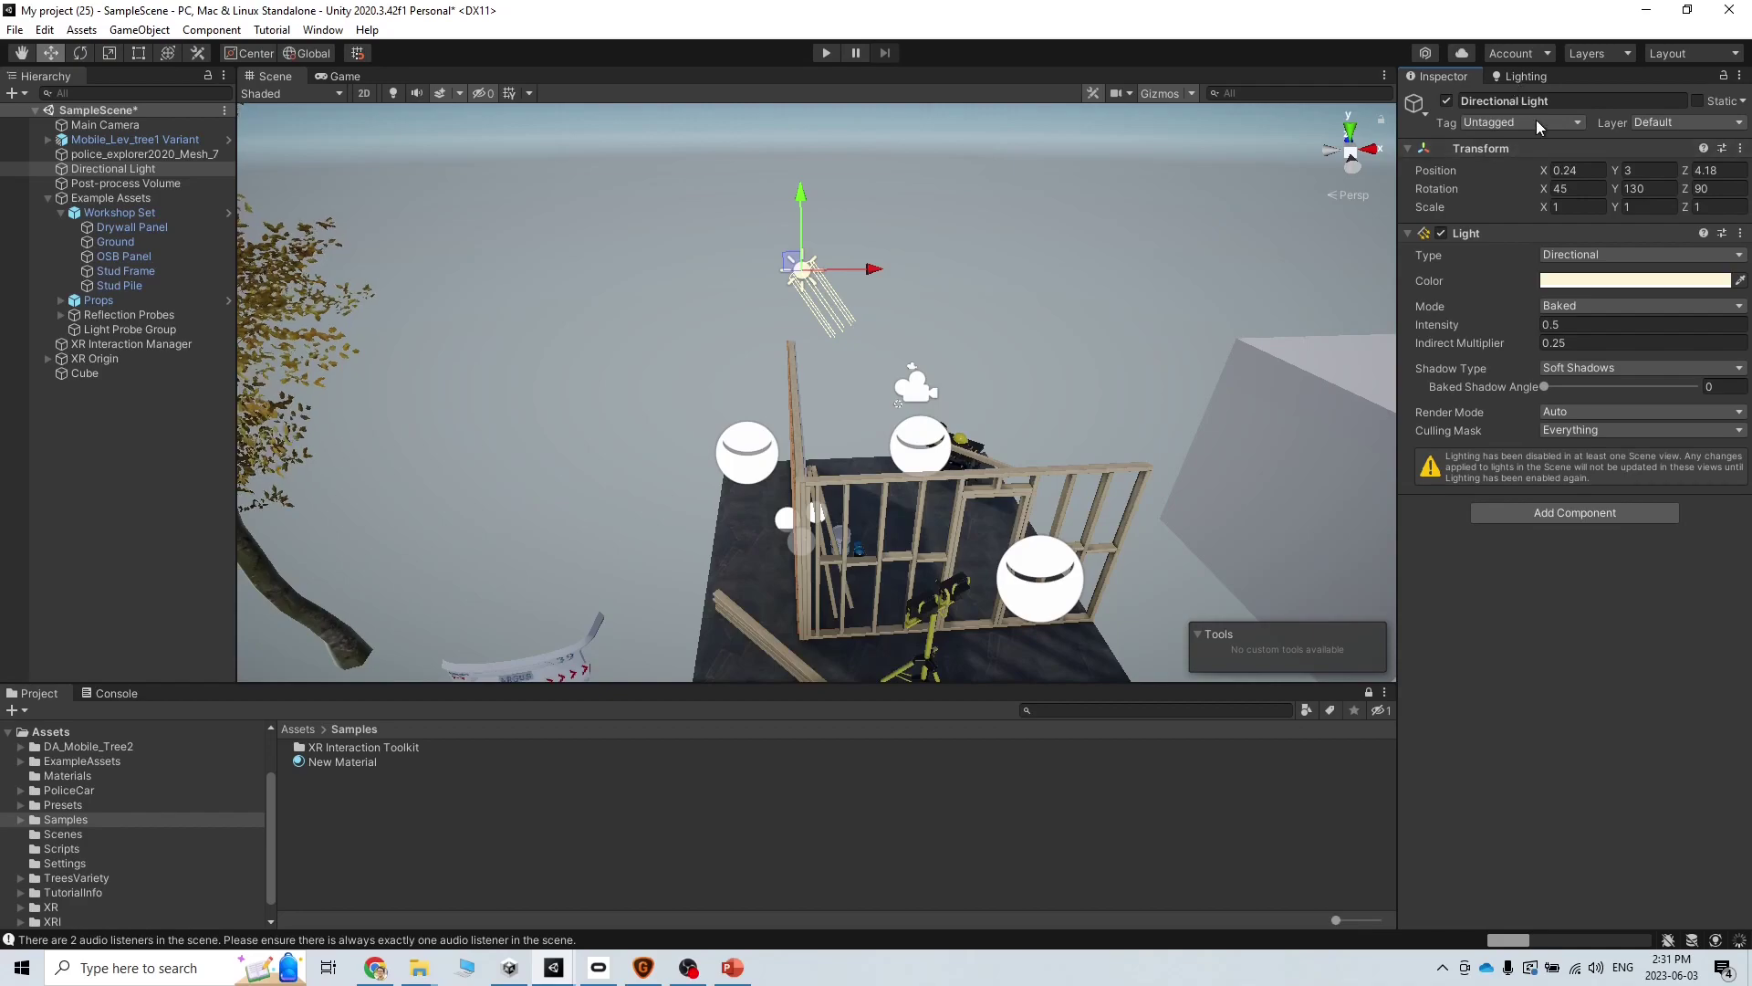
# - Turn off Auto Generate and choose Subtractive lighting mode with the Enlighten lightmapper
pyautogui.click(1523, 77)
pyautogui.click(1535, 693)
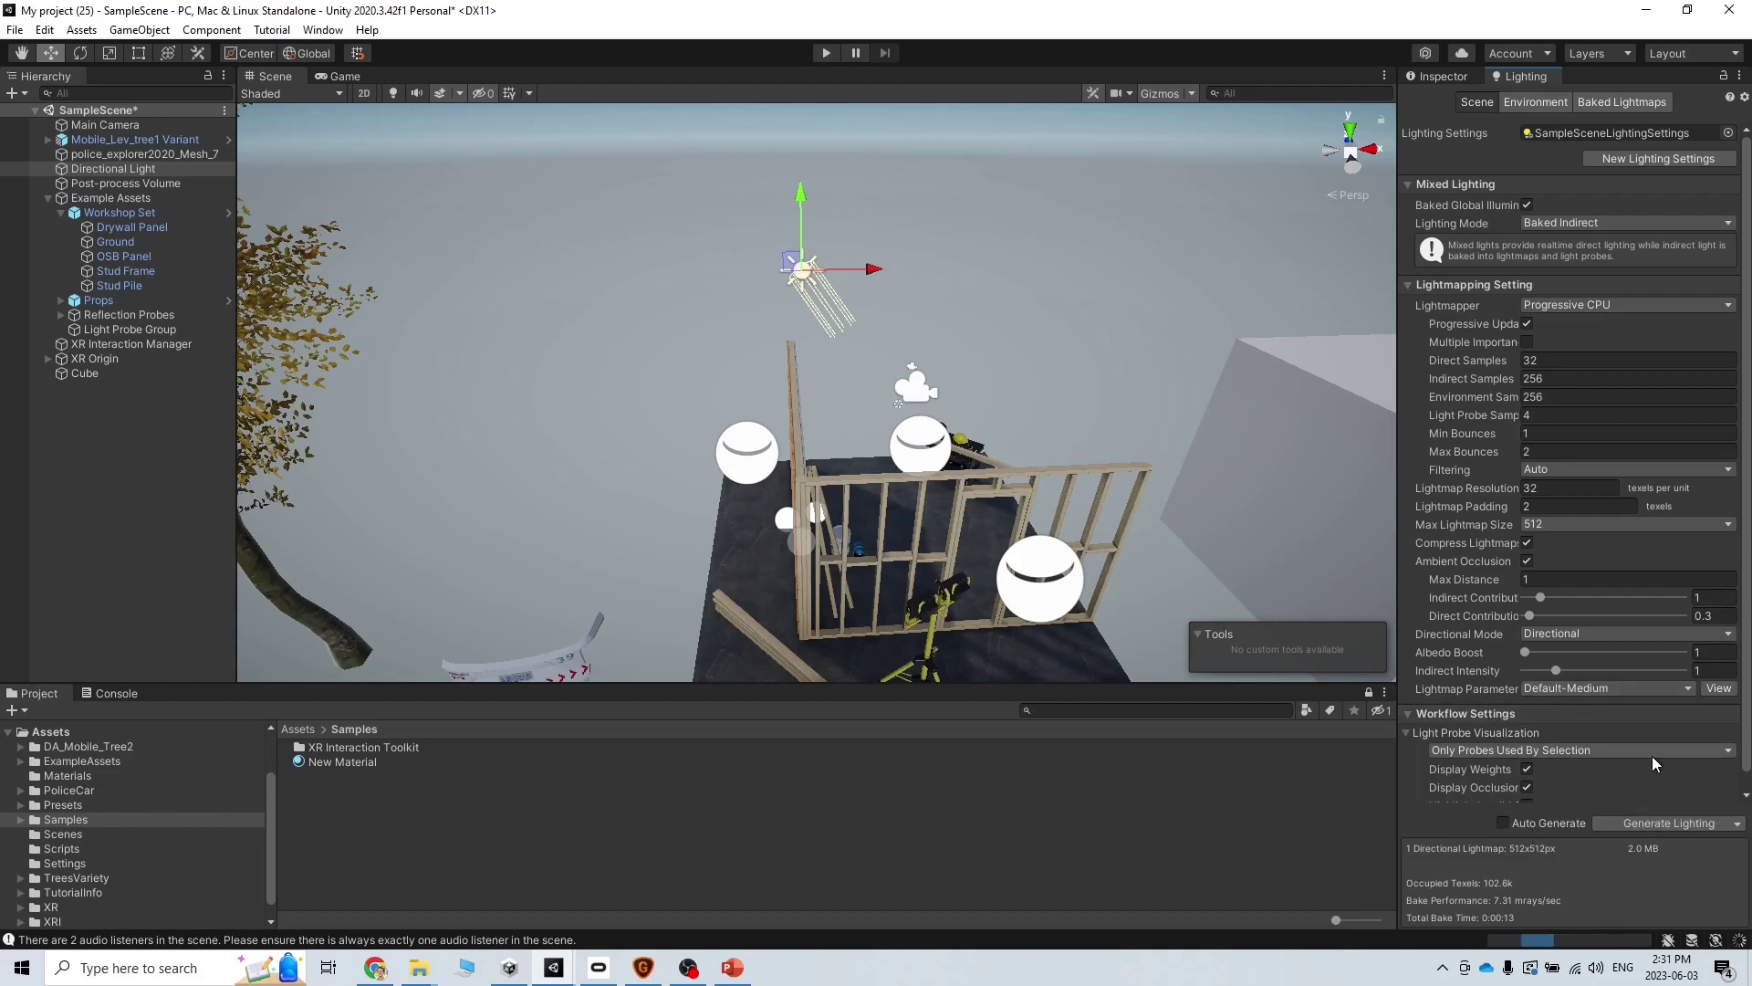
pyautogui.click(1588, 224)
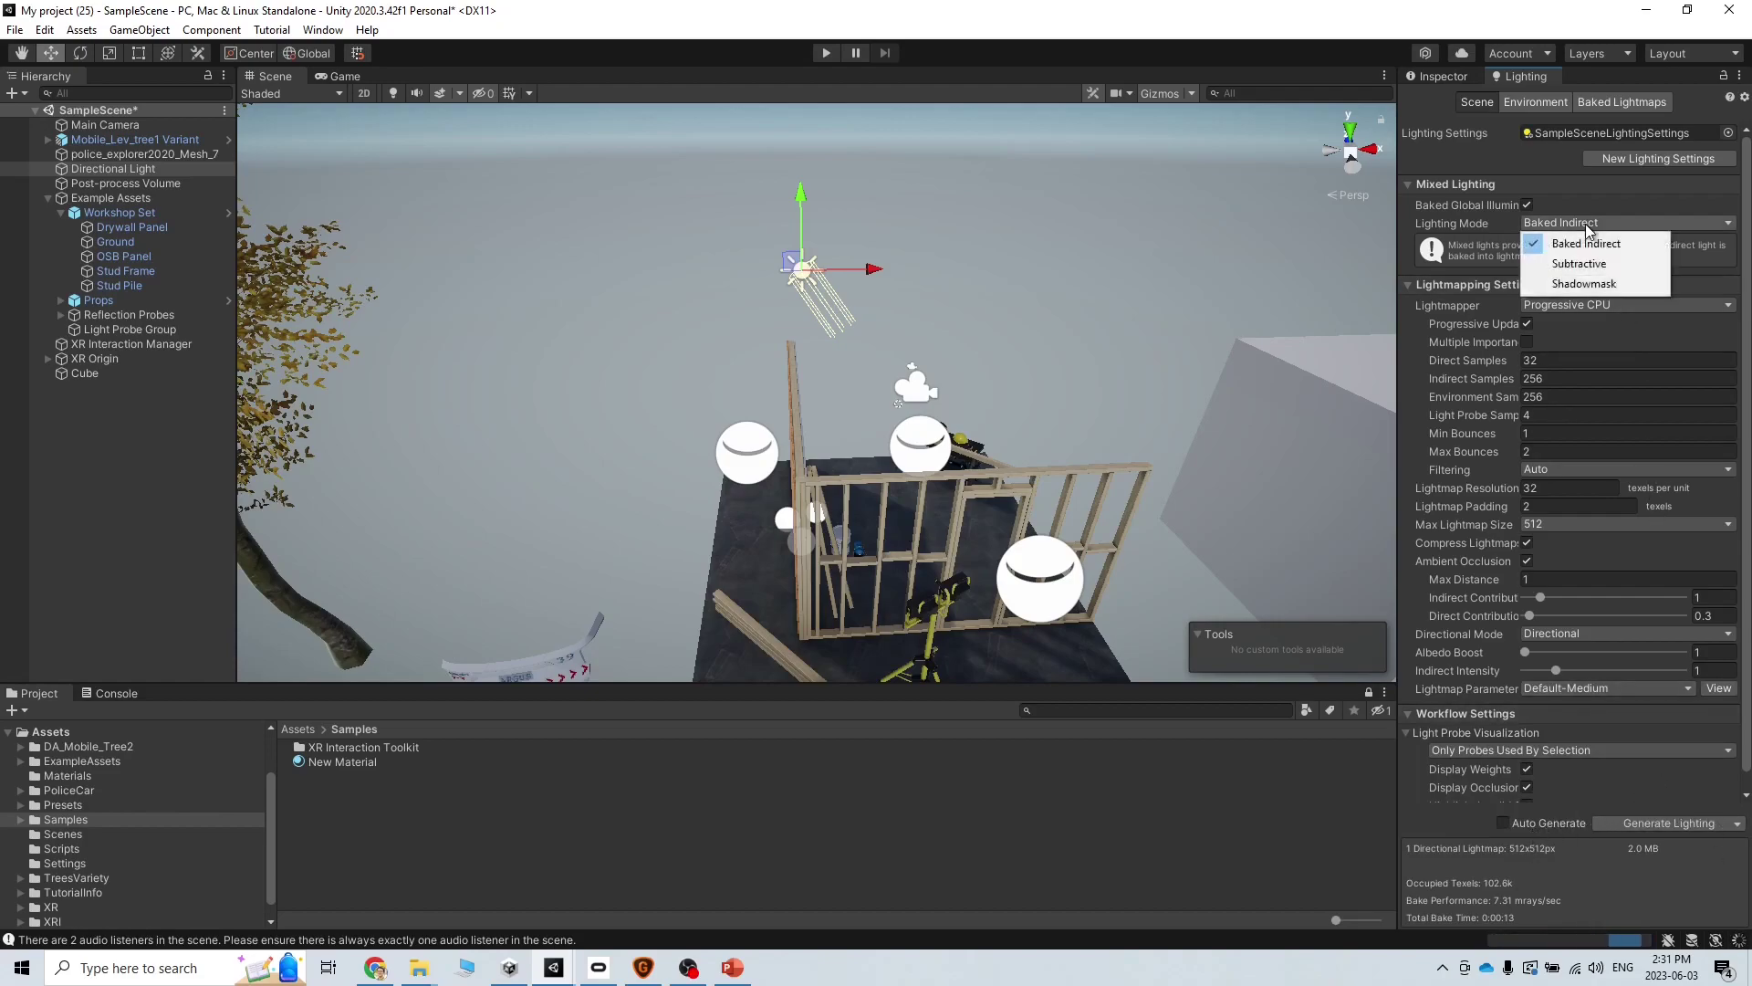
pyautogui.click(1574, 260)
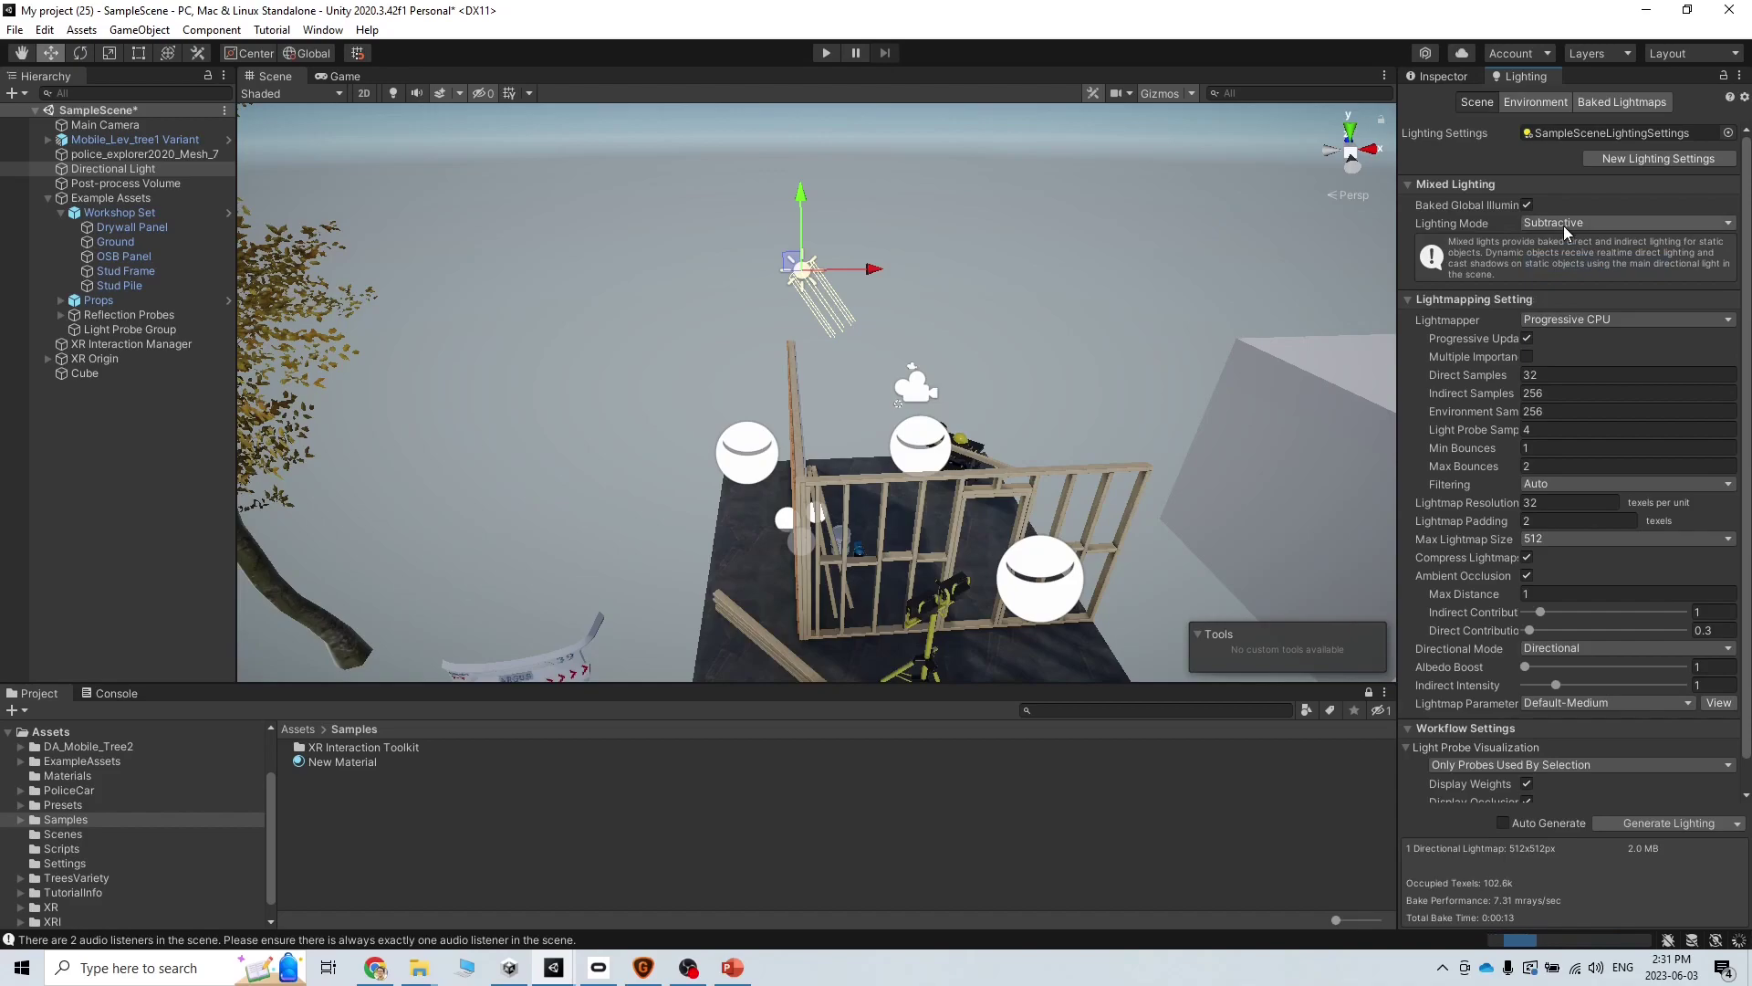
pyautogui.click(1616, 319)
pyautogui.click(1622, 338)
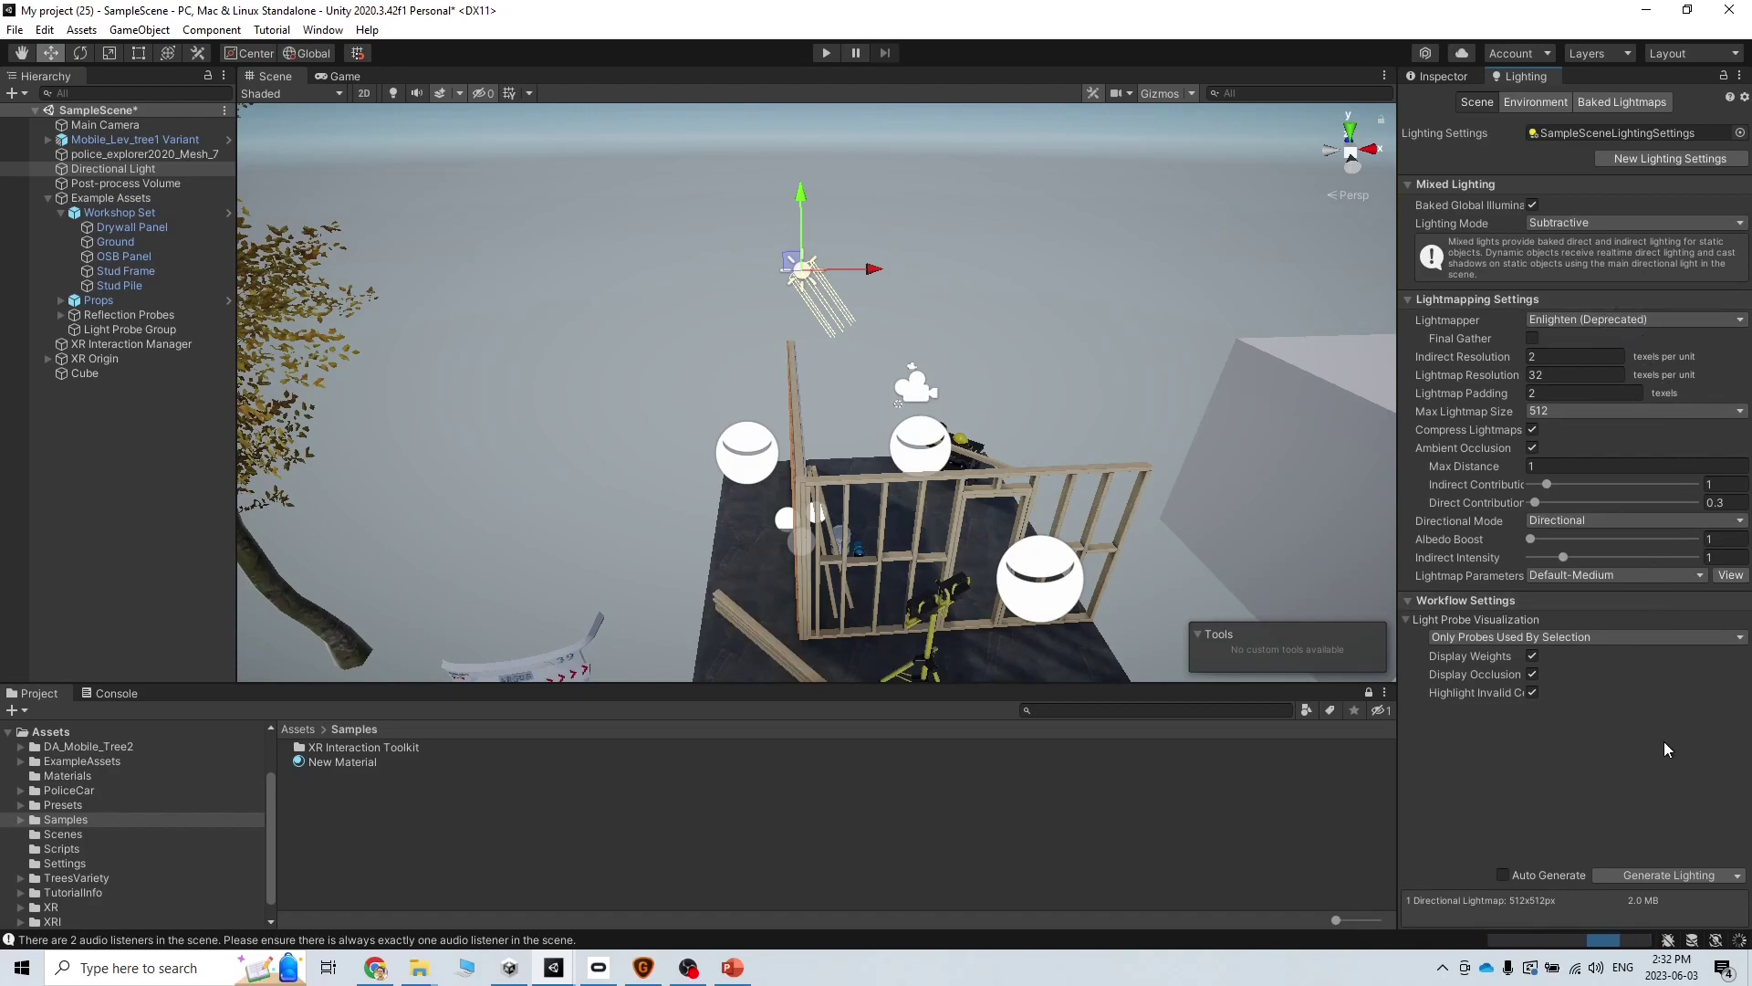
# - Generate the lighting and check the two resulting 512x512 baked lightmaps
pyautogui.click(1666, 874)
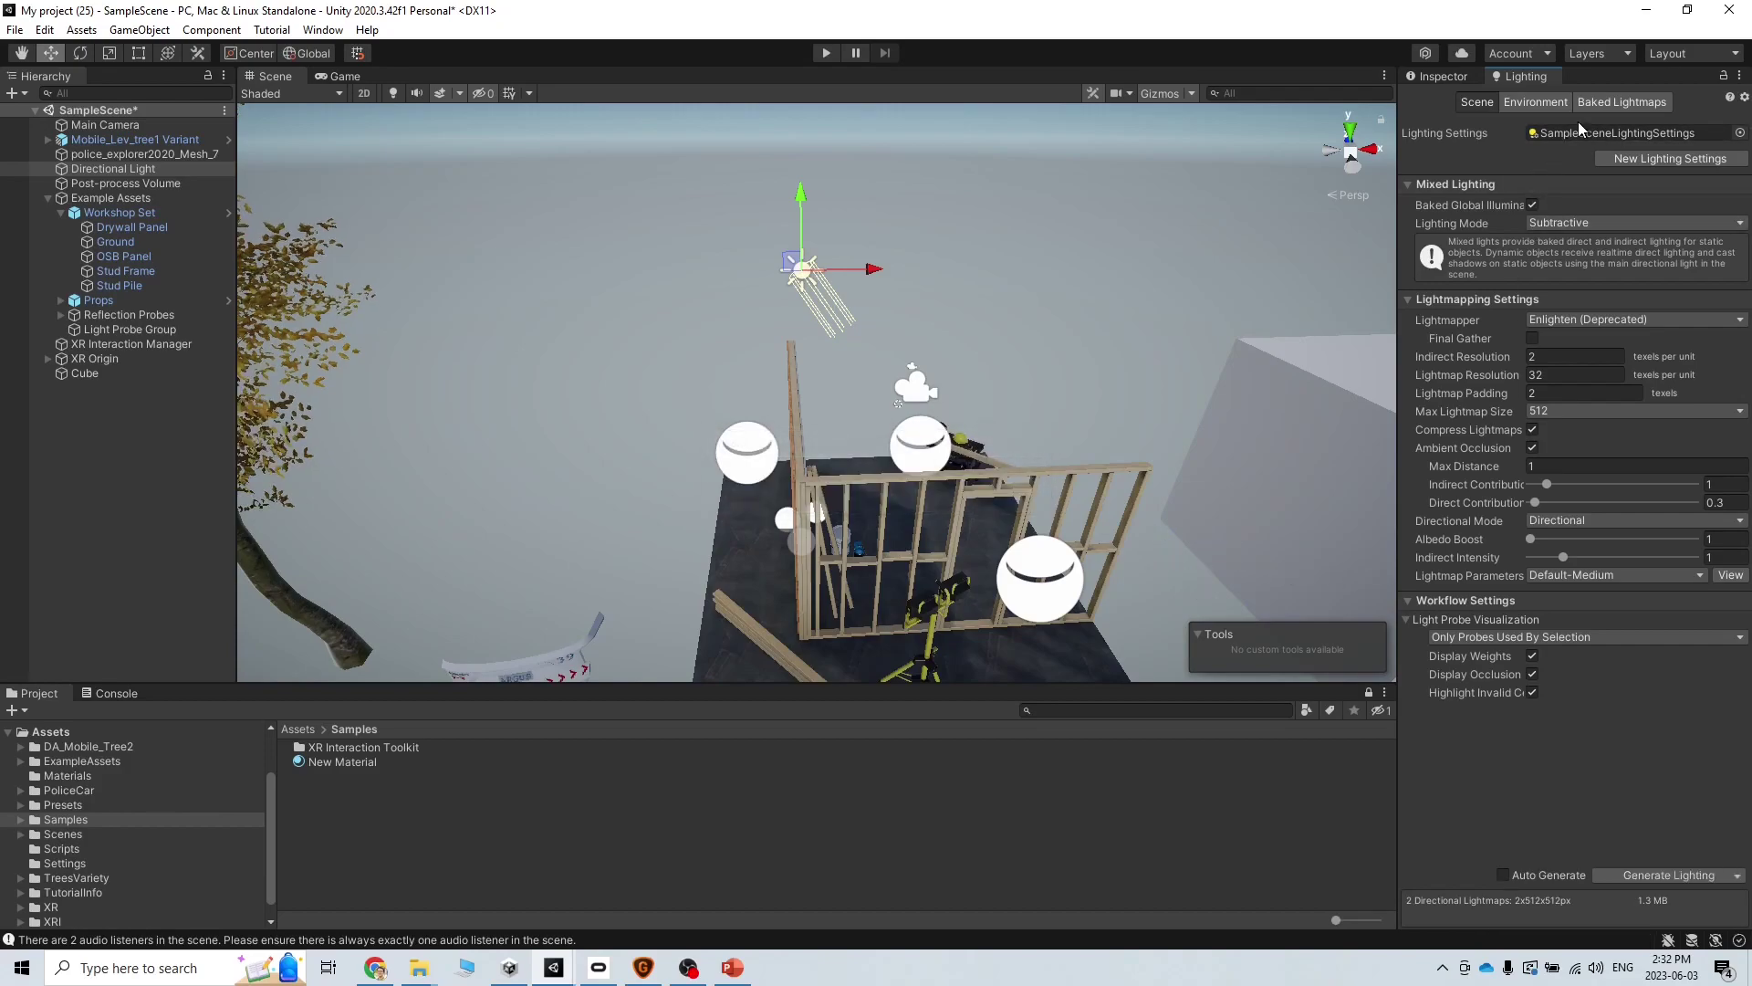
pyautogui.click(1606, 102)
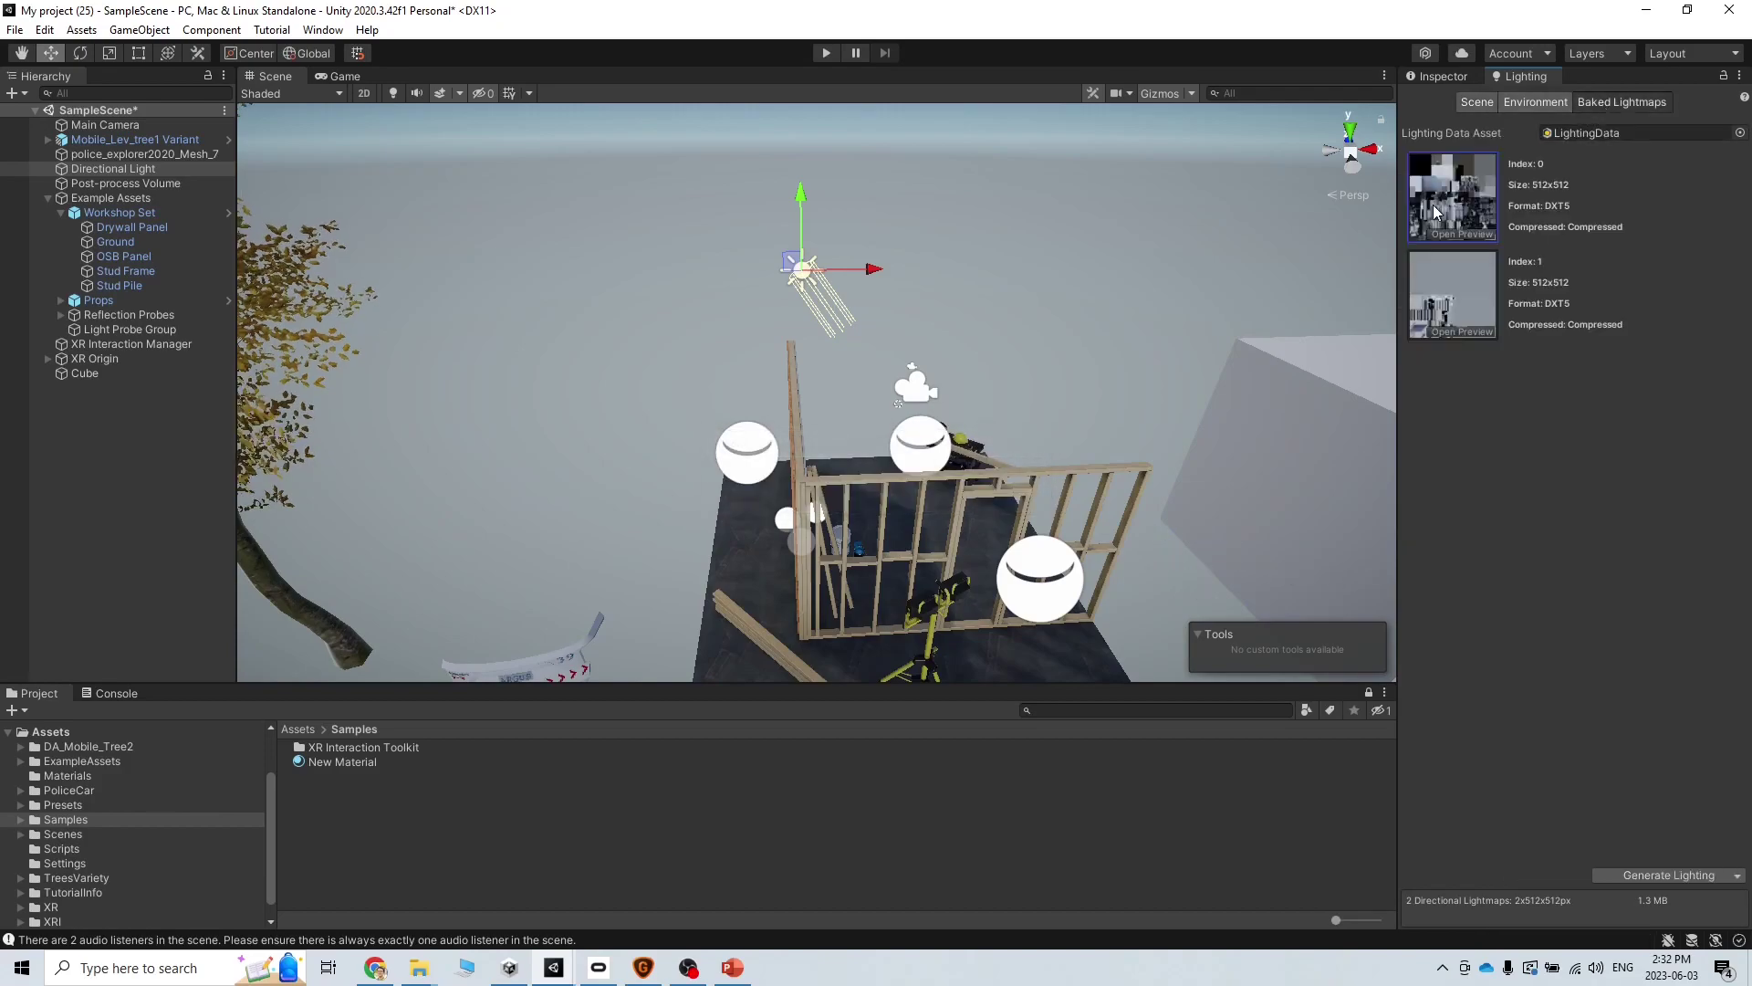
pyautogui.click(1477, 103)
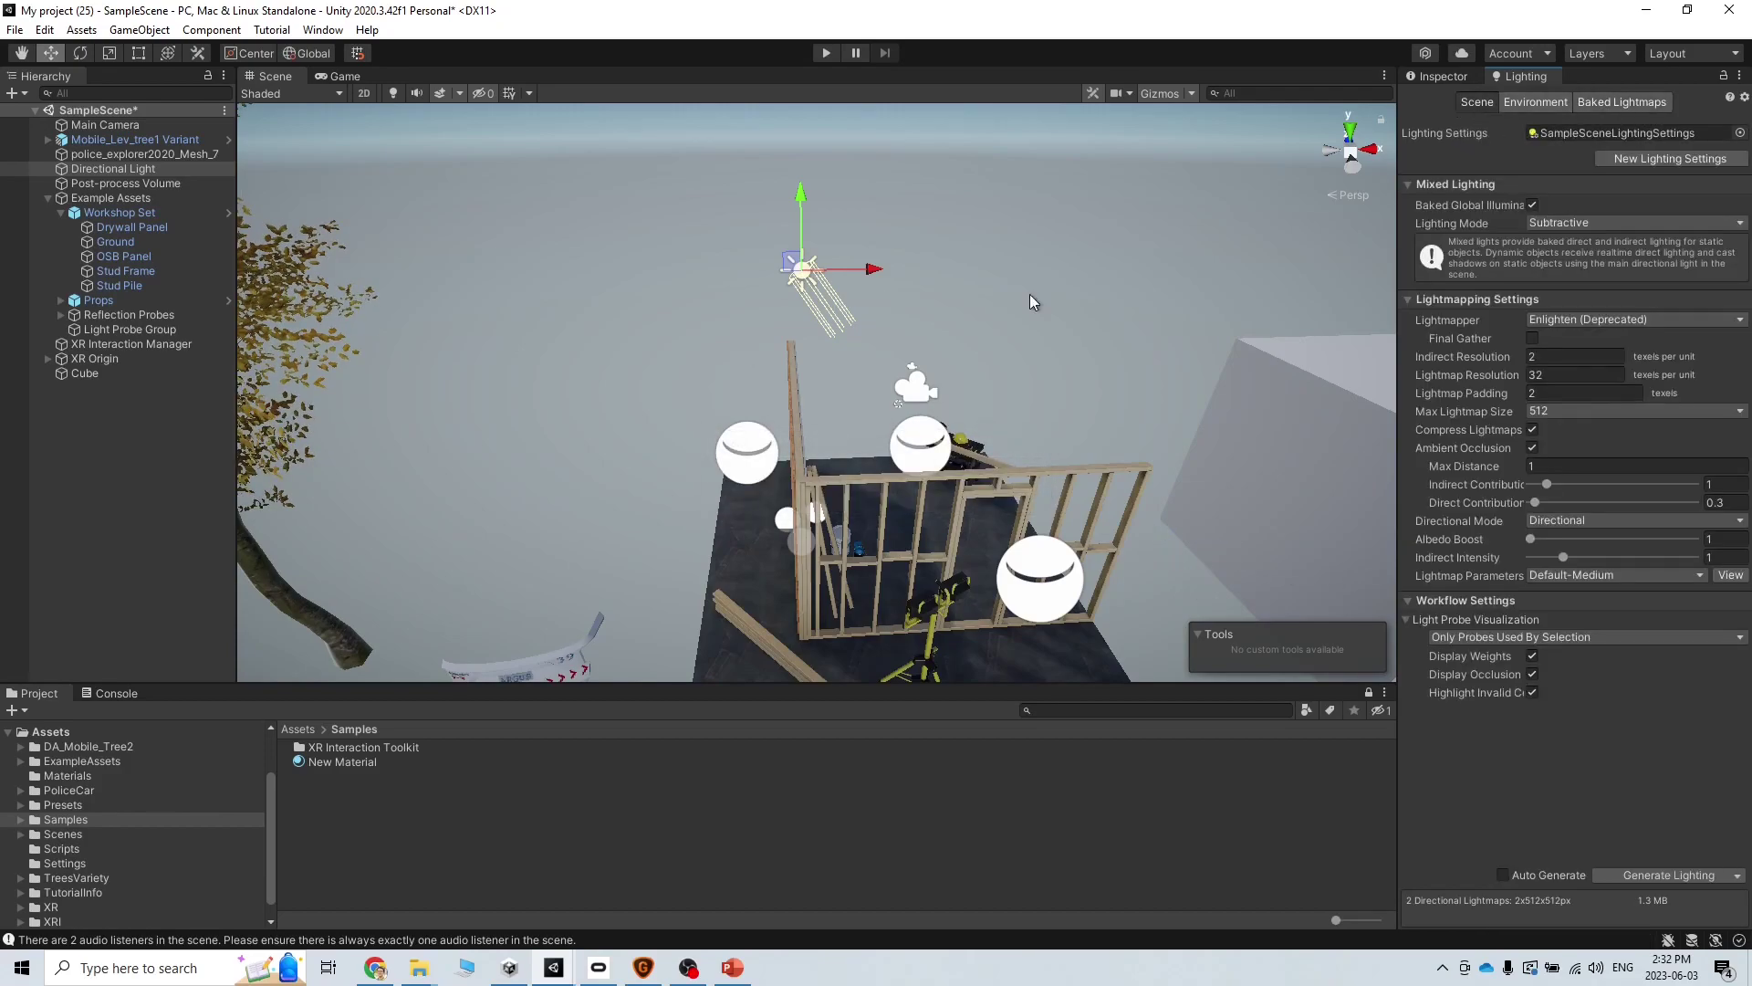
pyautogui.click(825, 55)
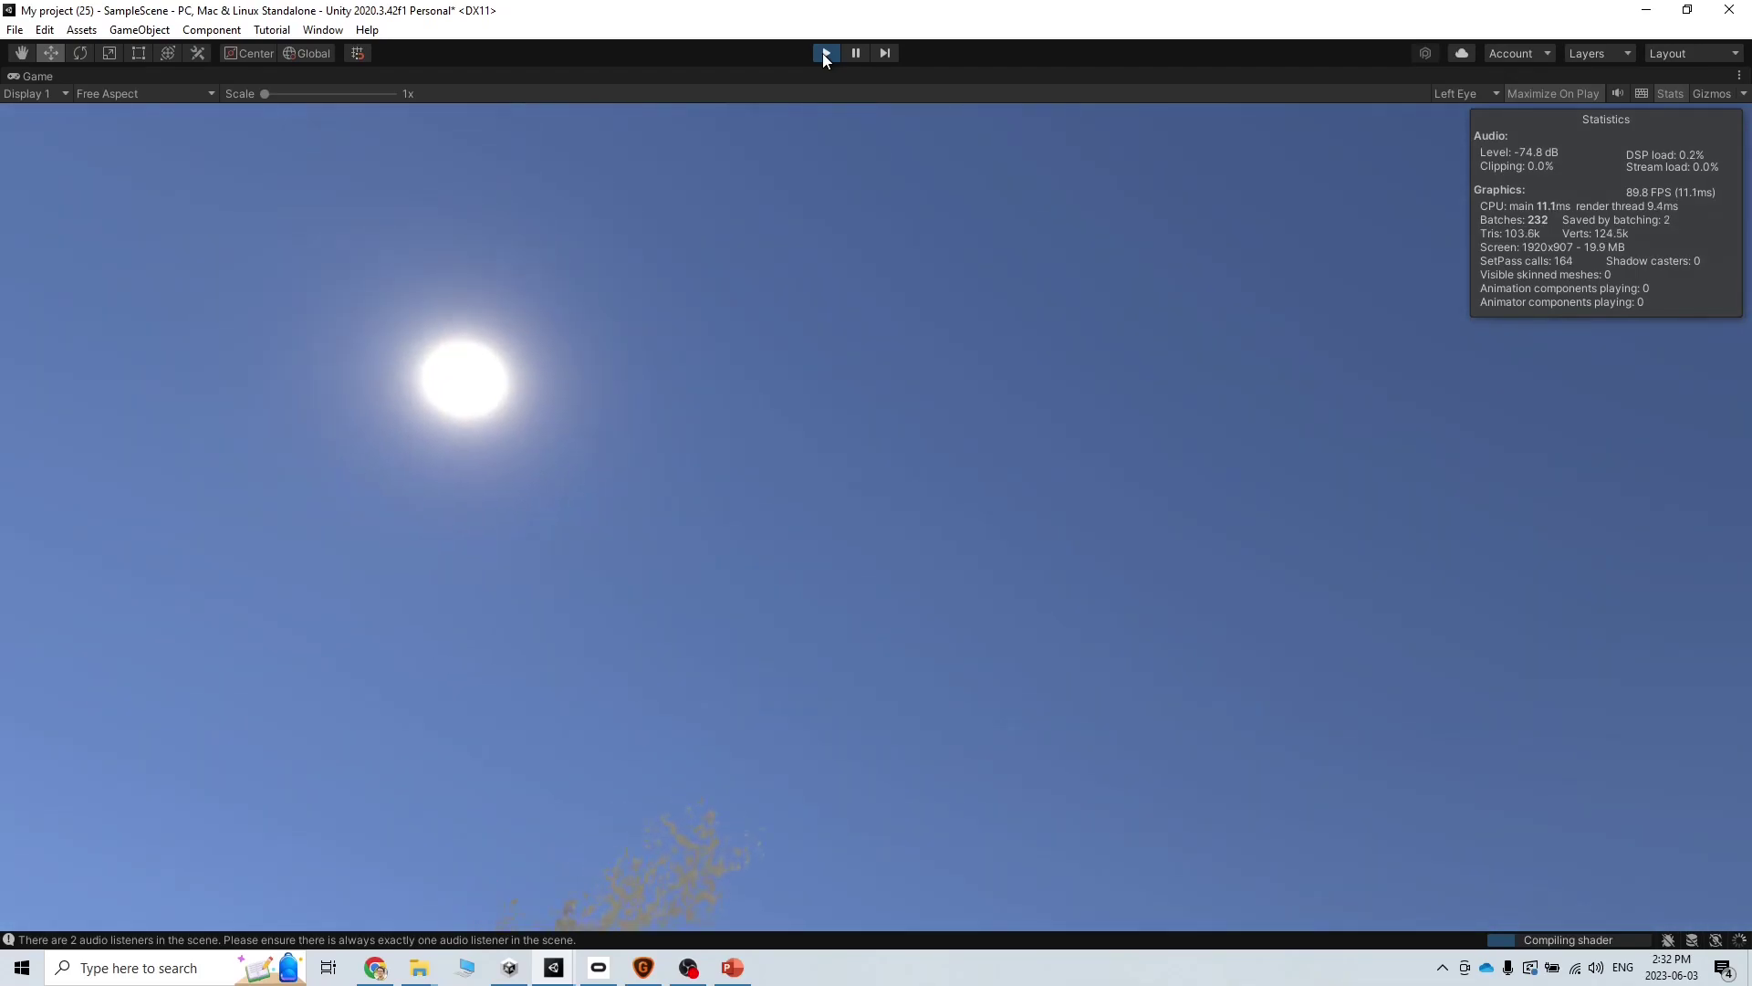
pyautogui.click(824, 52)
pyautogui.moveTo(889, 385); pyautogui.dragTo(617, 437, button='right')
# - Select the tree, expand Mobile_Lev_tree1 Variant, and show its LOD 0 renderers to find Leave_Branch
pyautogui.click(553, 397)
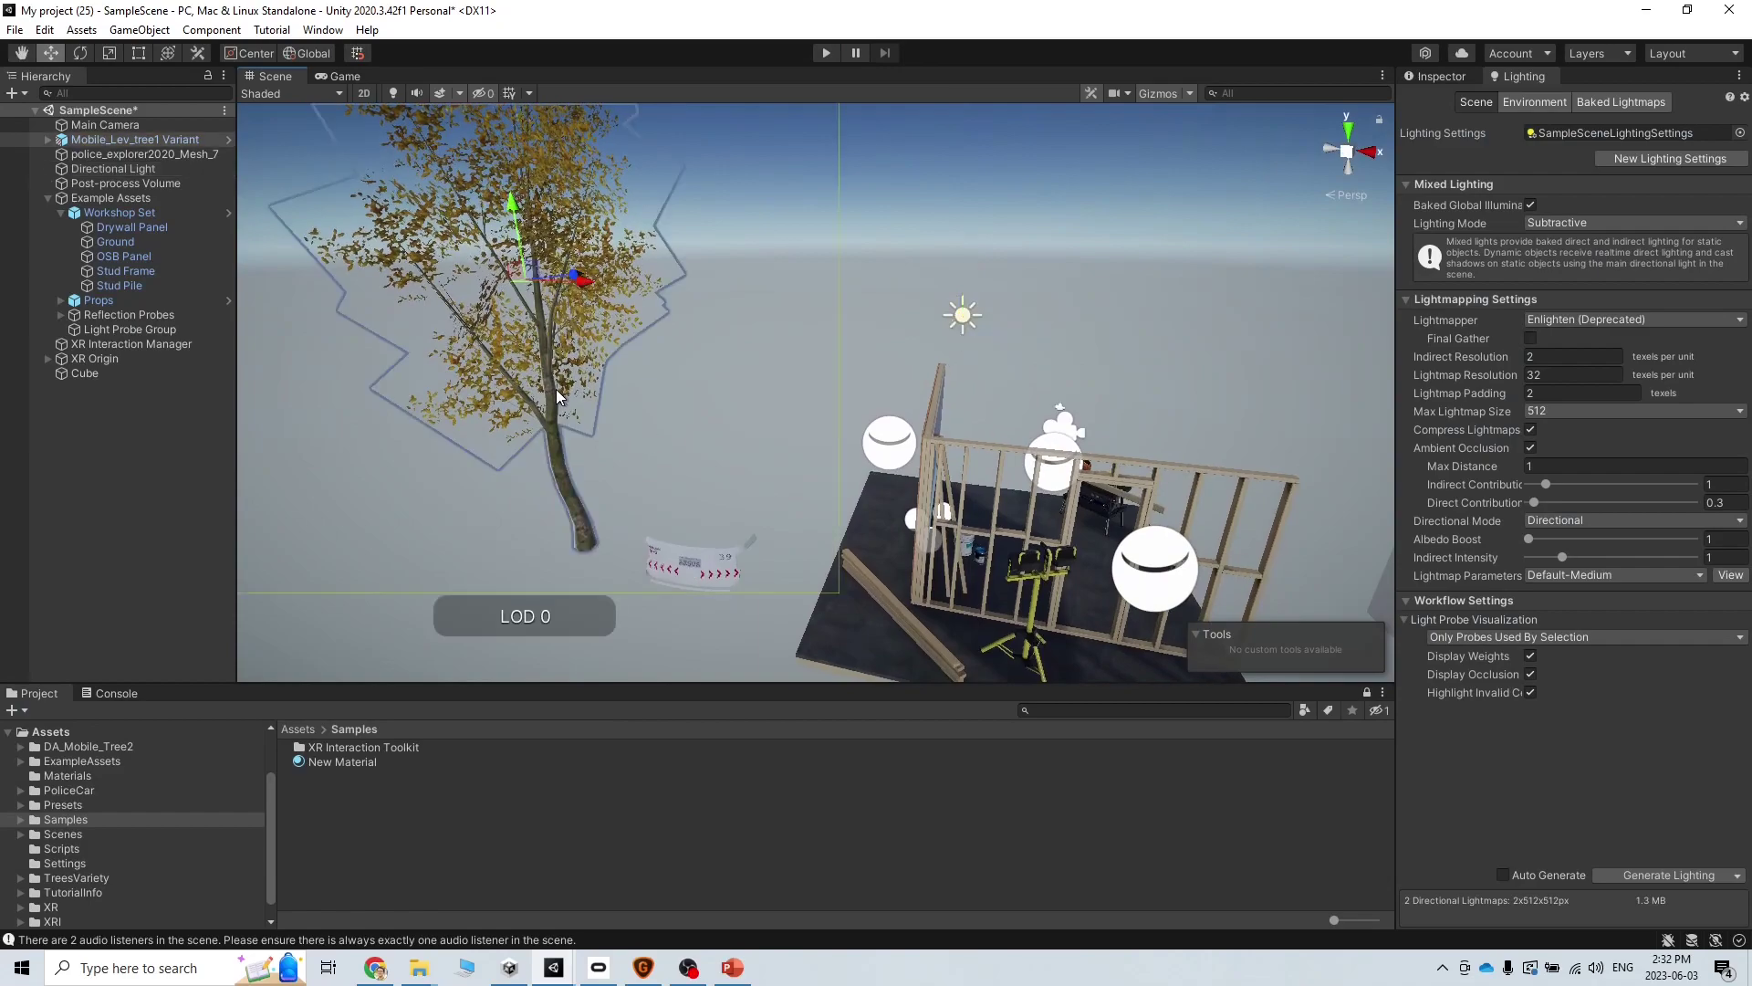
pyautogui.moveTo(630, 436); pyautogui.dragTo(670, 410, button='right')
pyautogui.click(1436, 76)
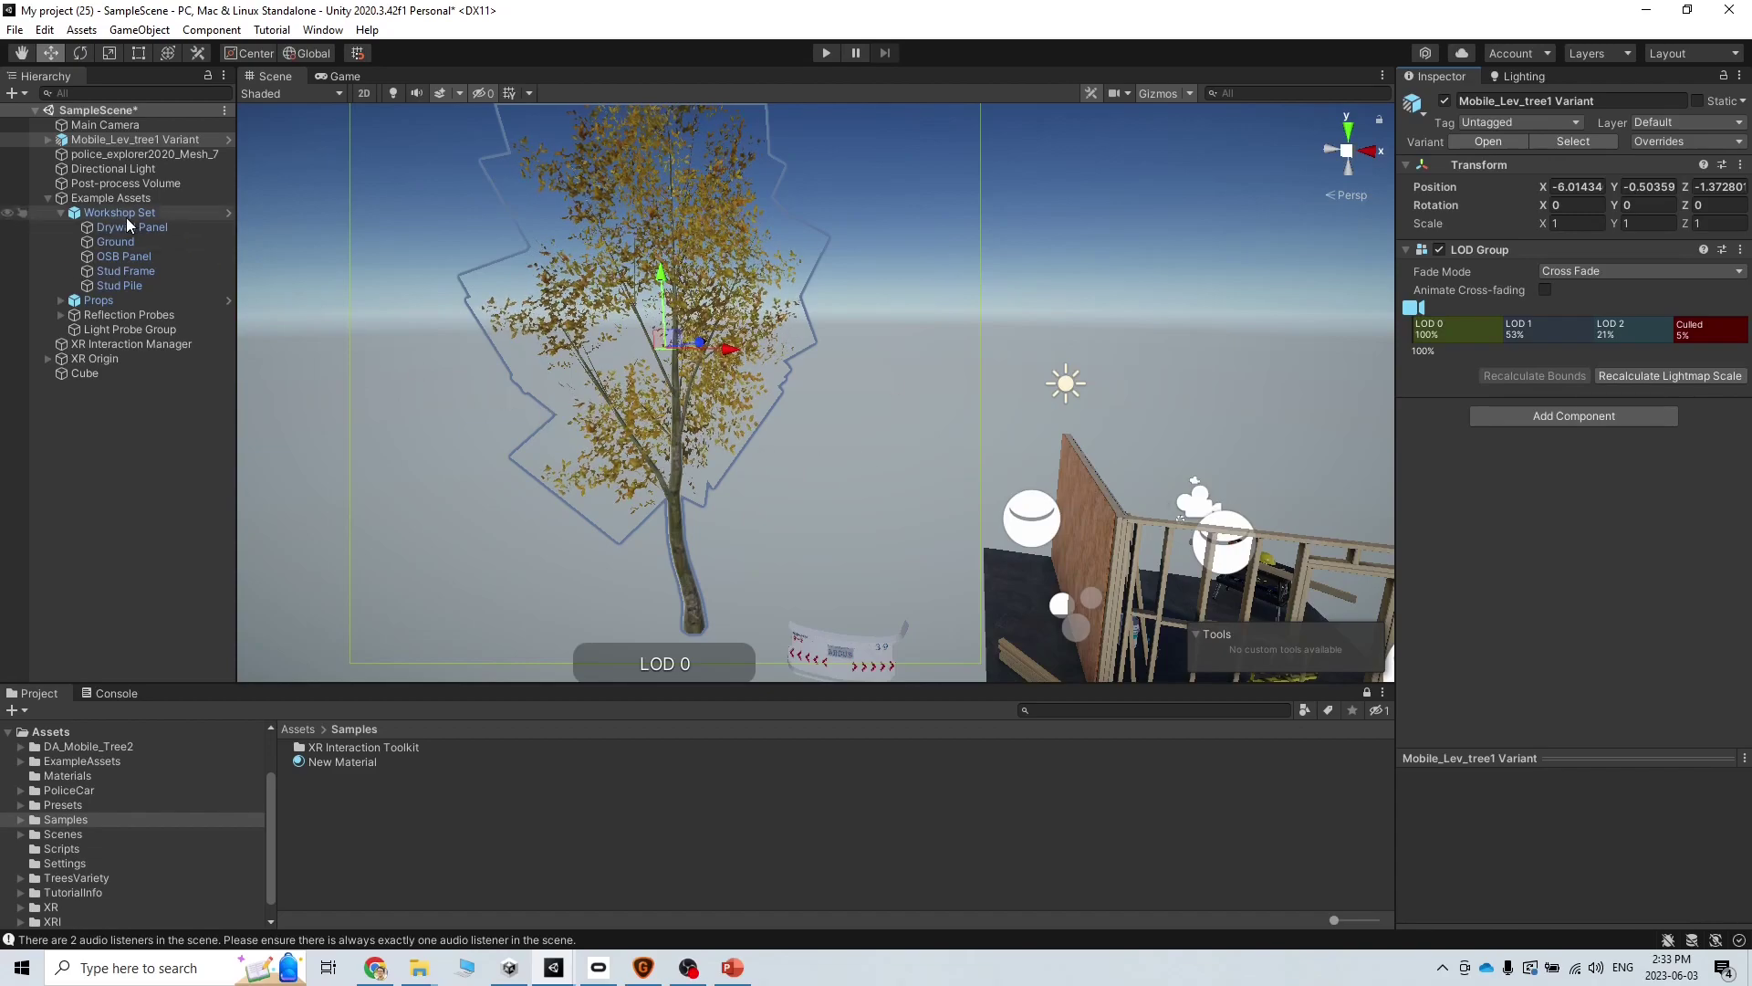
pyautogui.click(47, 142)
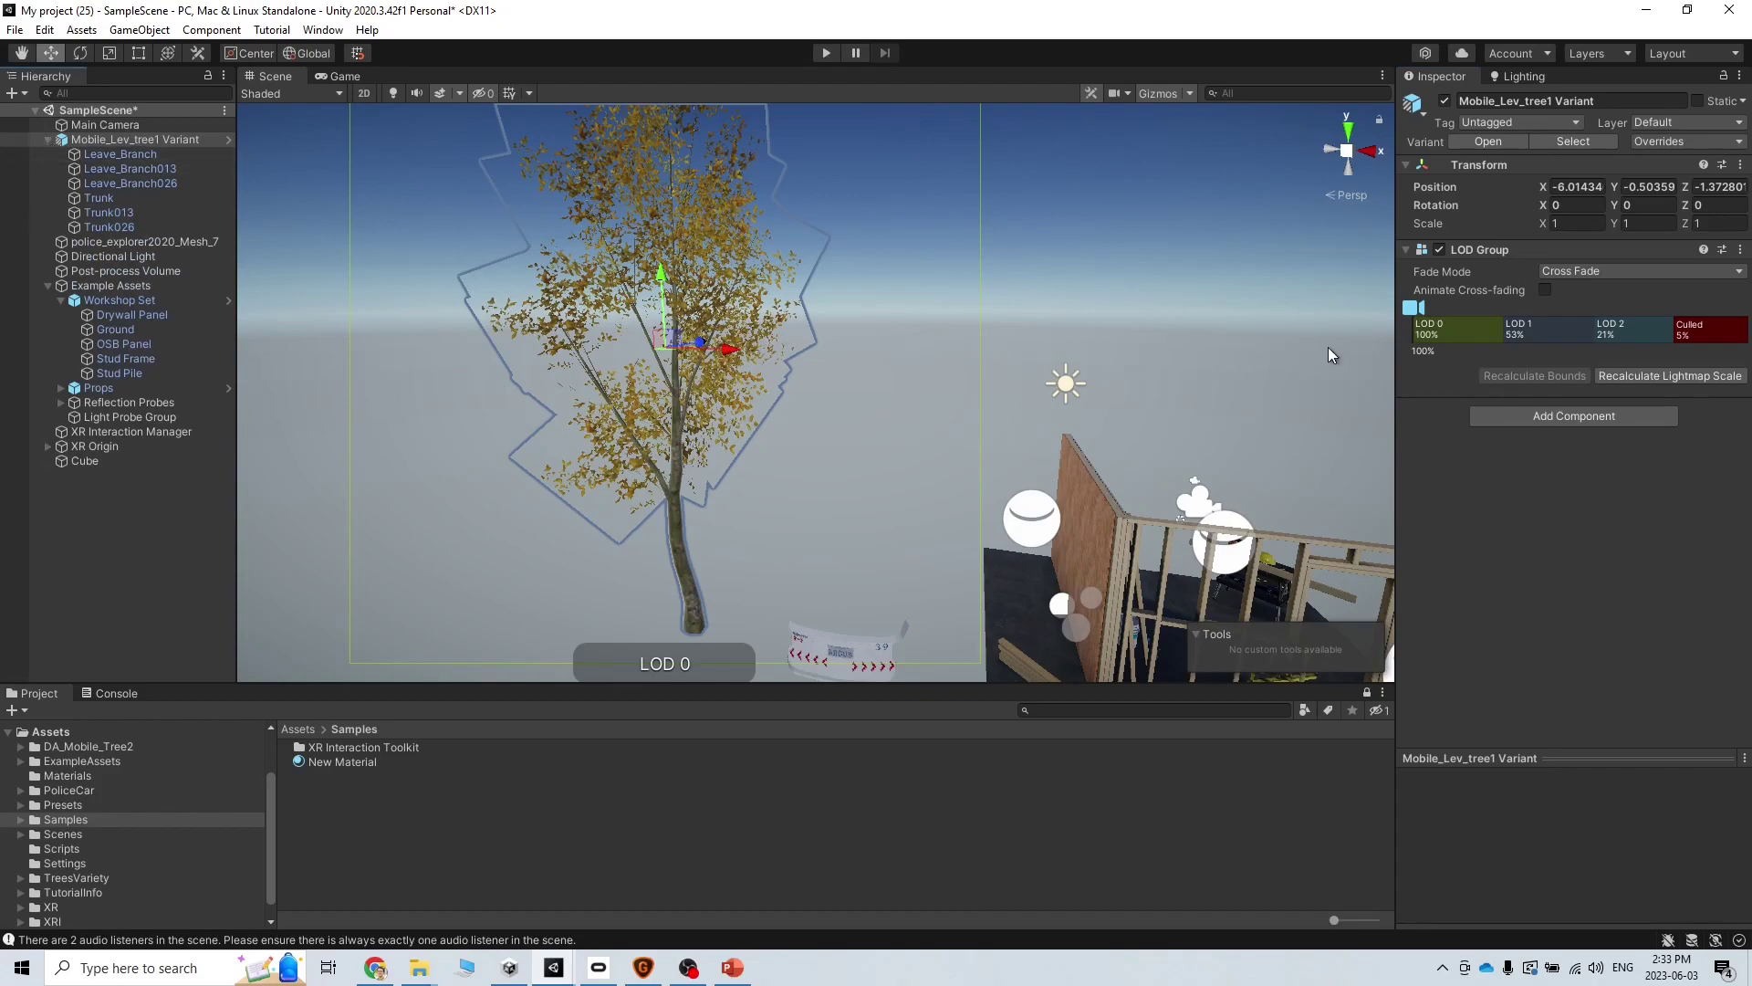
pyautogui.click(1455, 329)
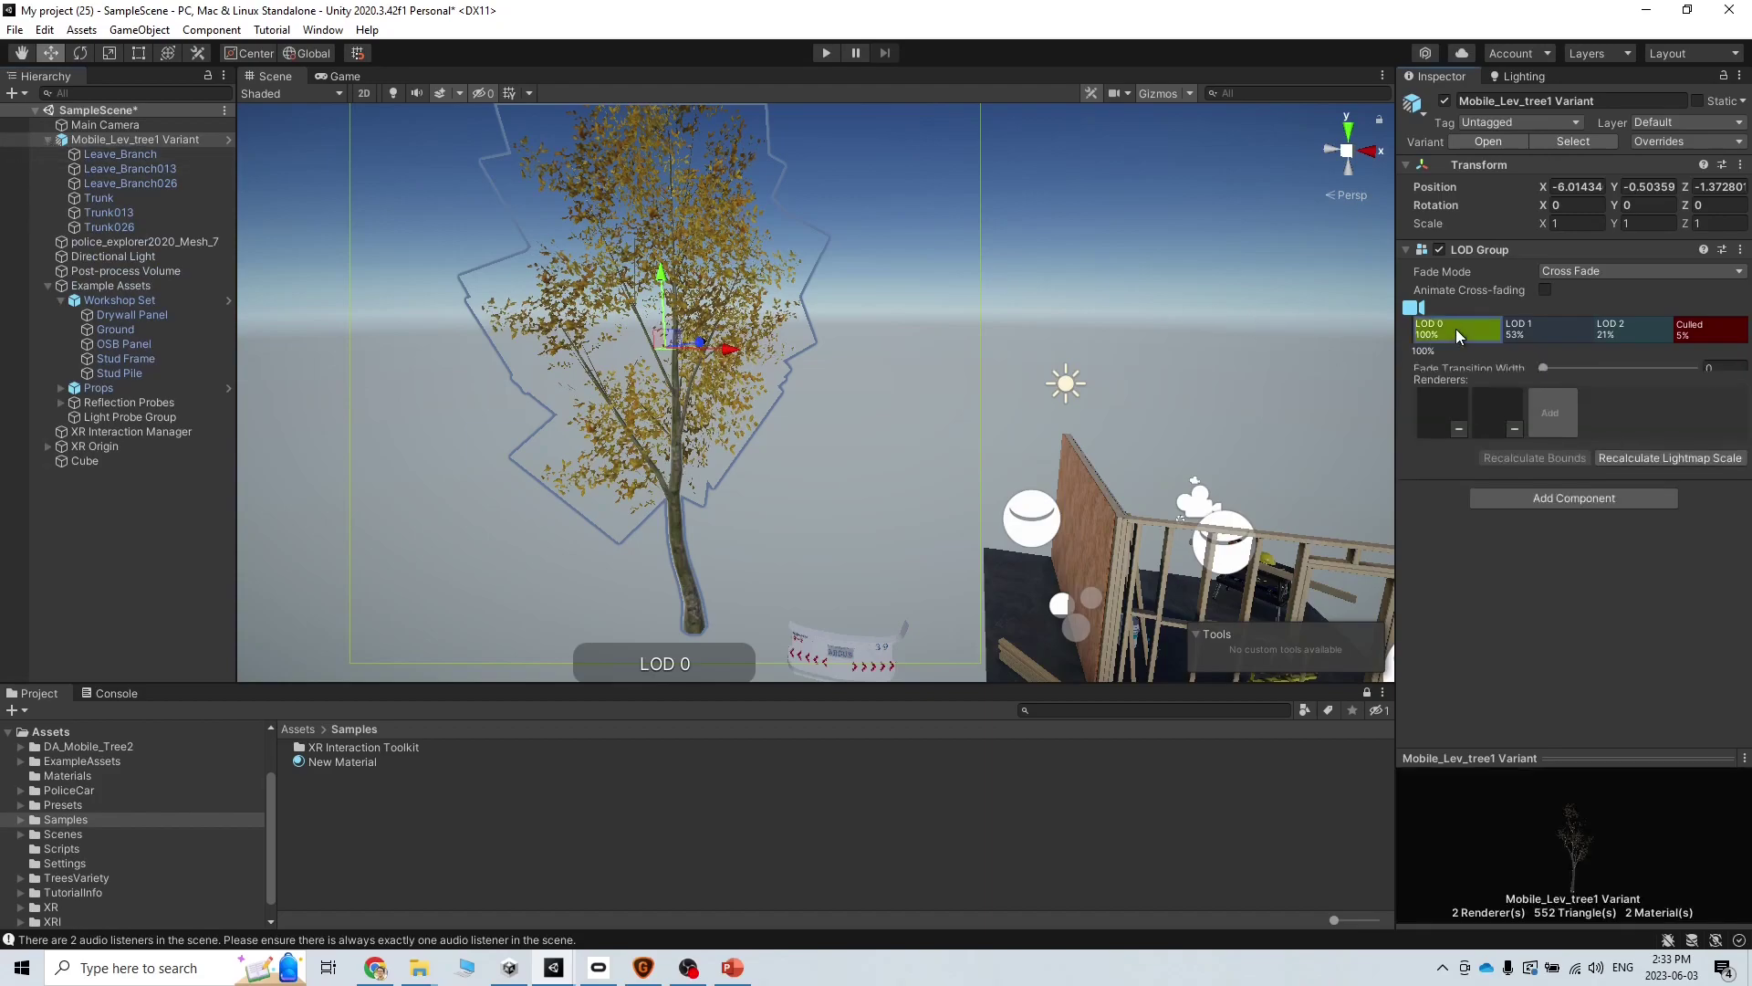
pyautogui.click(1480, 422)
# - Switch the Leave_Branch material to Universal Render Pipeline/Lit with Branch_Autmn as Base Map
pyautogui.click(118, 157)
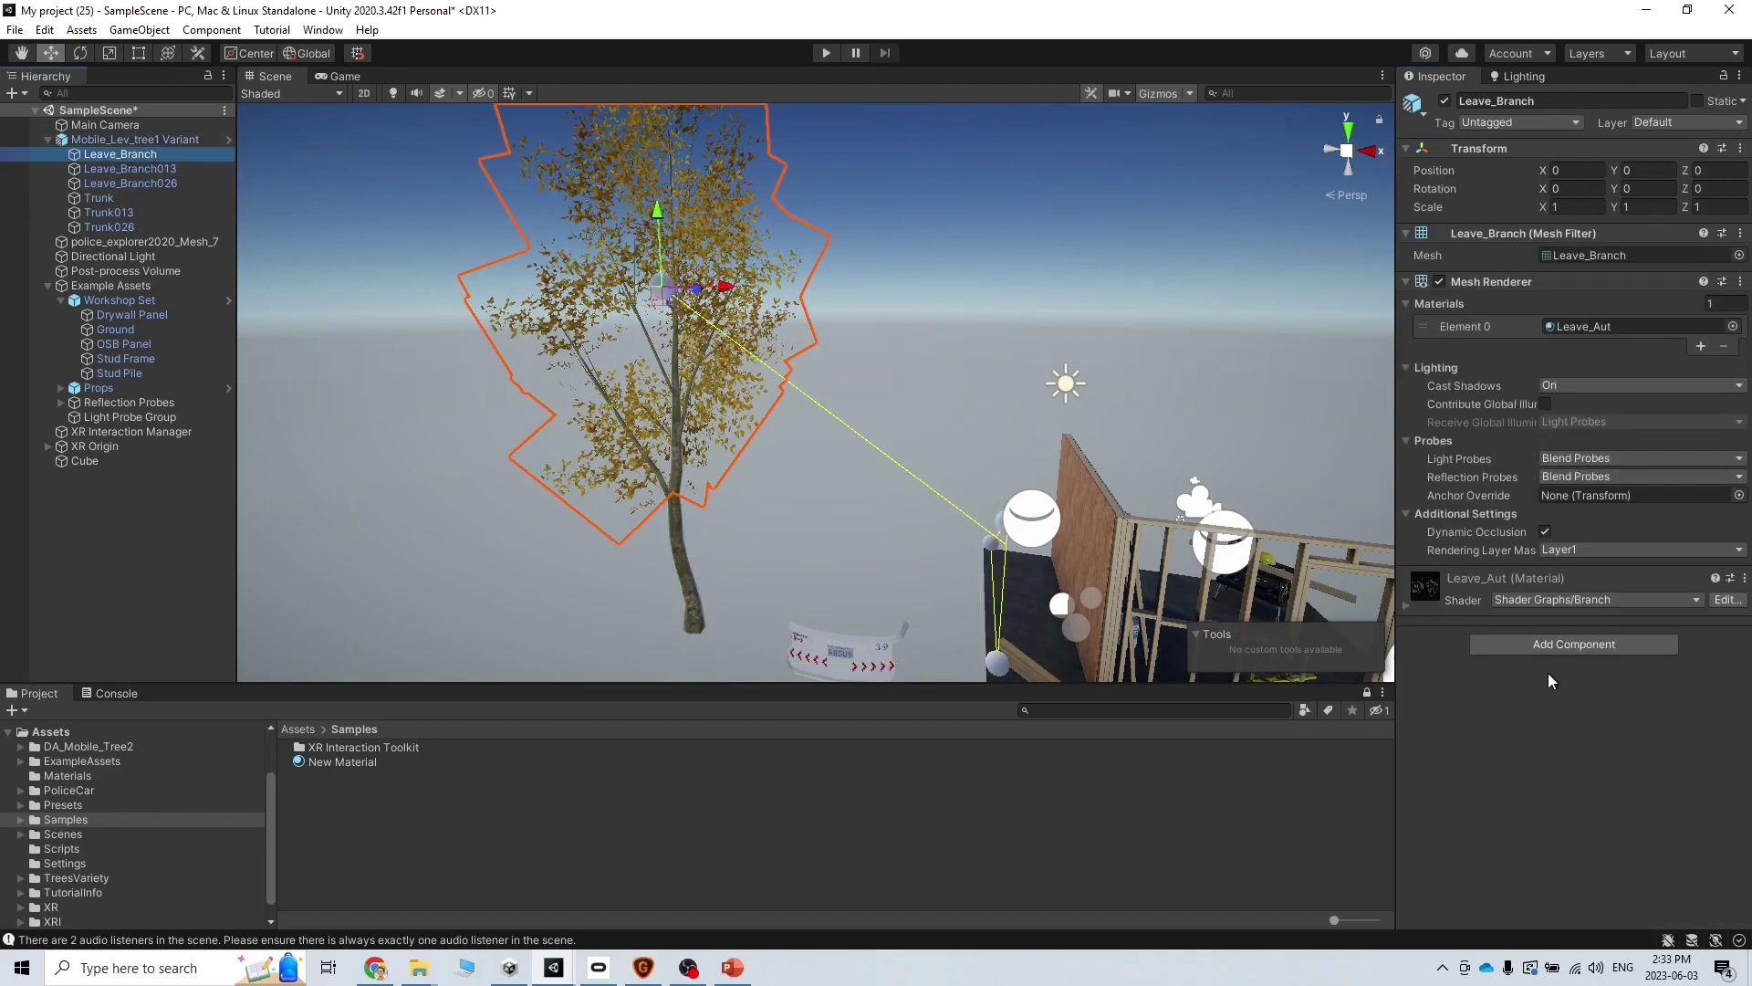
pyautogui.click(1410, 610)
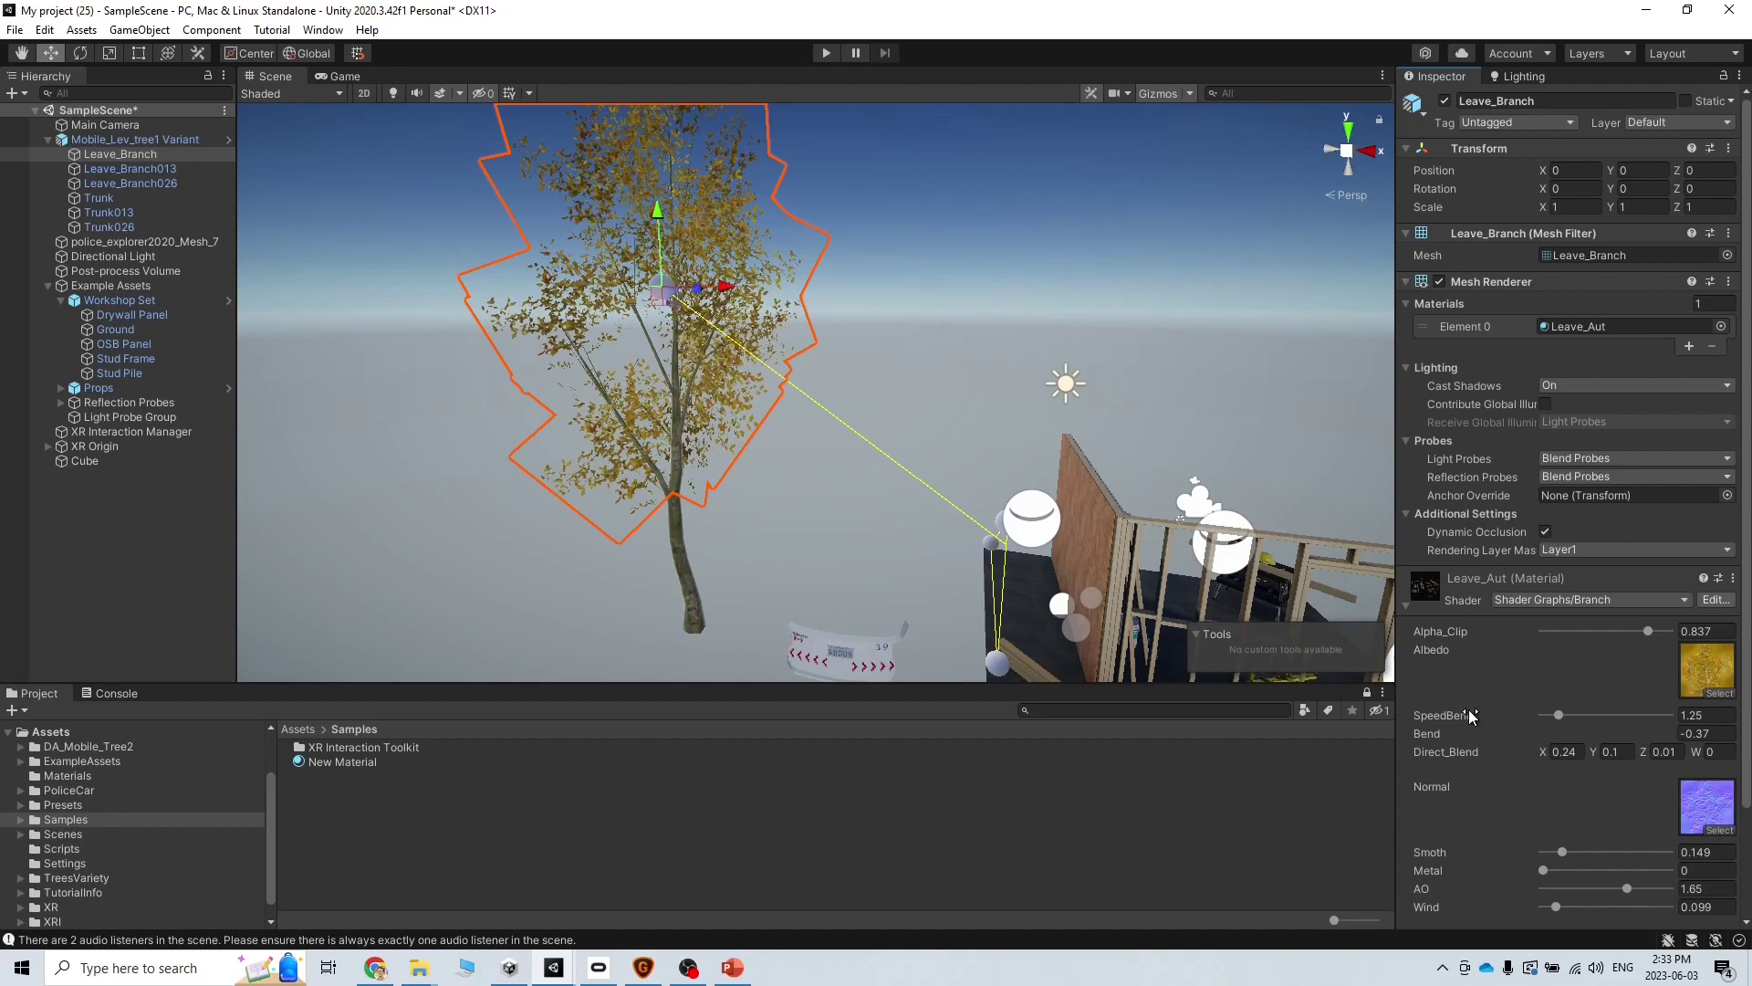
pyautogui.scroll(-3, 1469, 715)
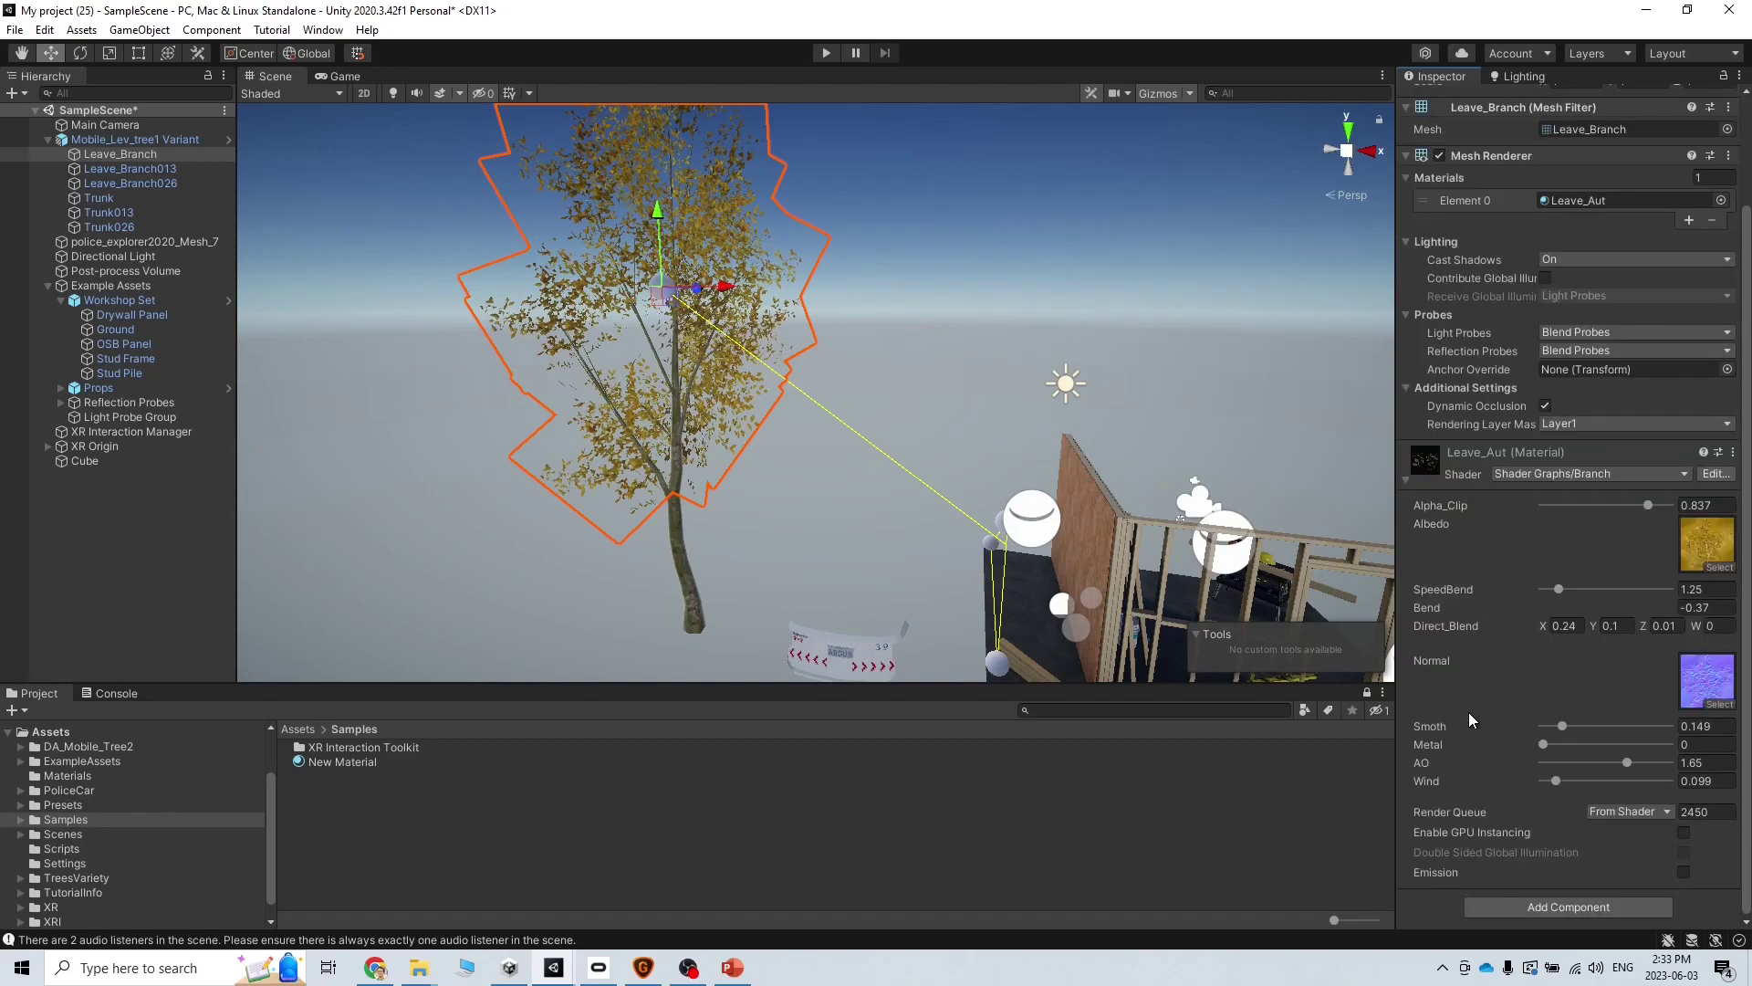
pyautogui.click(1597, 475)
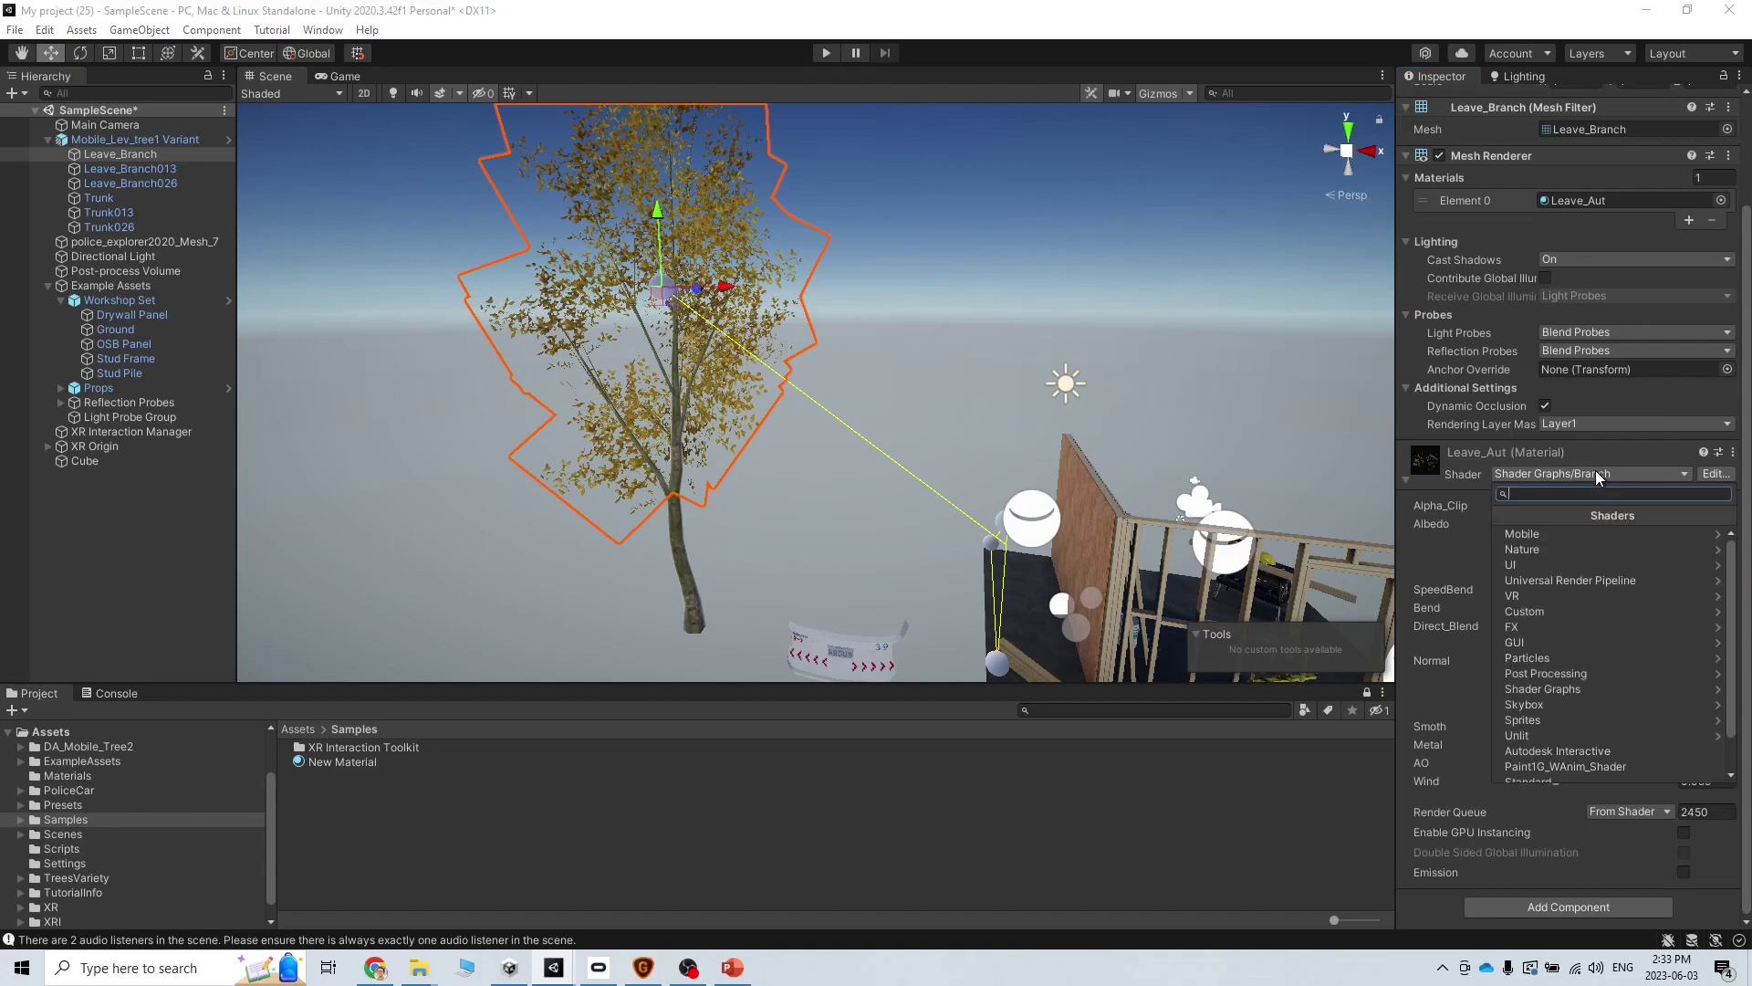
pyautogui.click(1608, 579)
pyautogui.click(1573, 639)
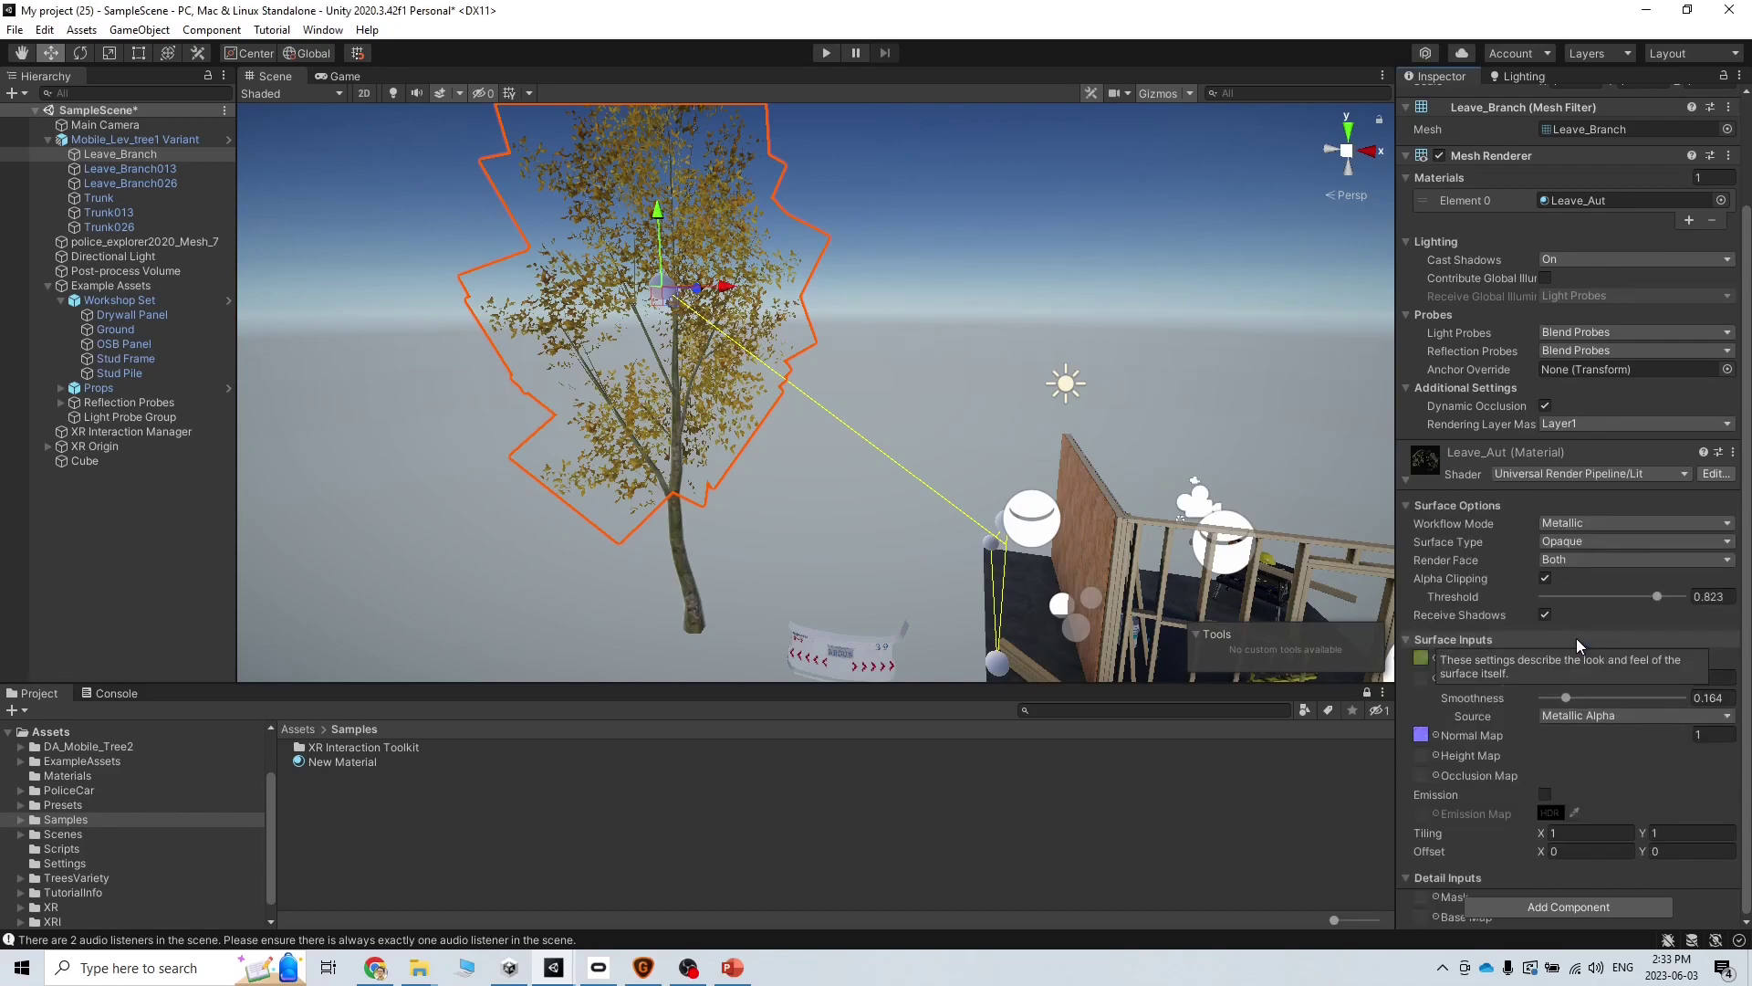
pyautogui.click(1437, 658)
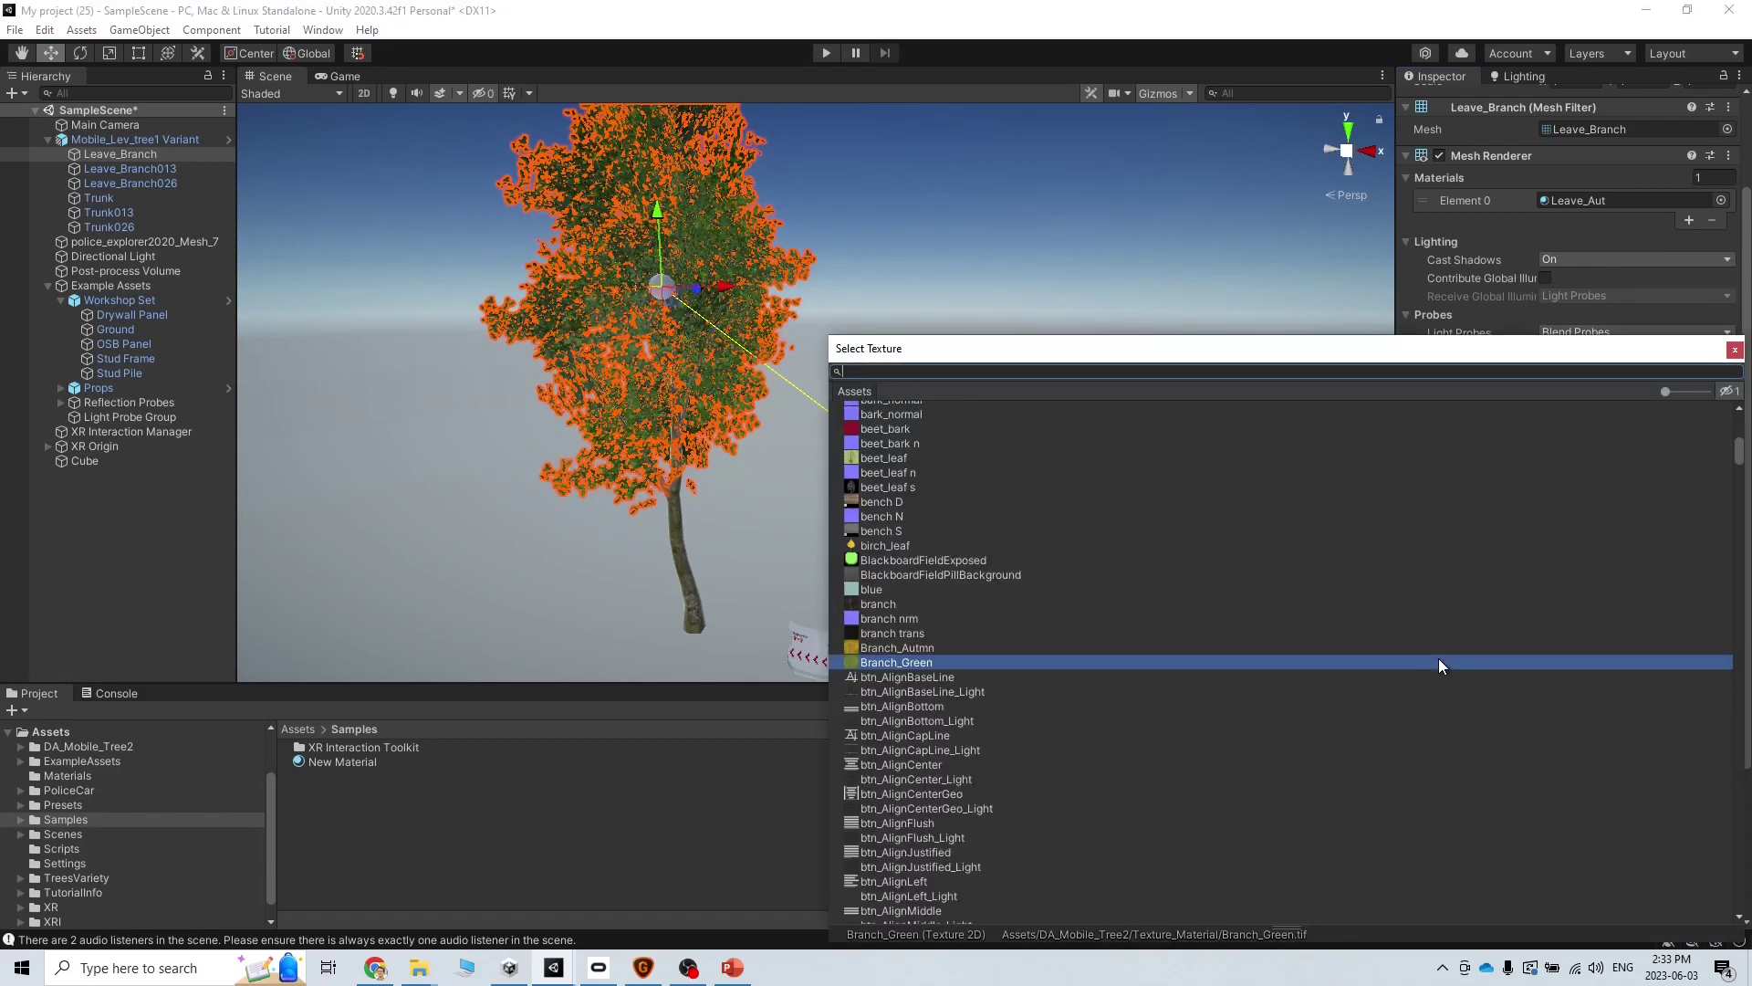
pyautogui.doubleClick(967, 647)
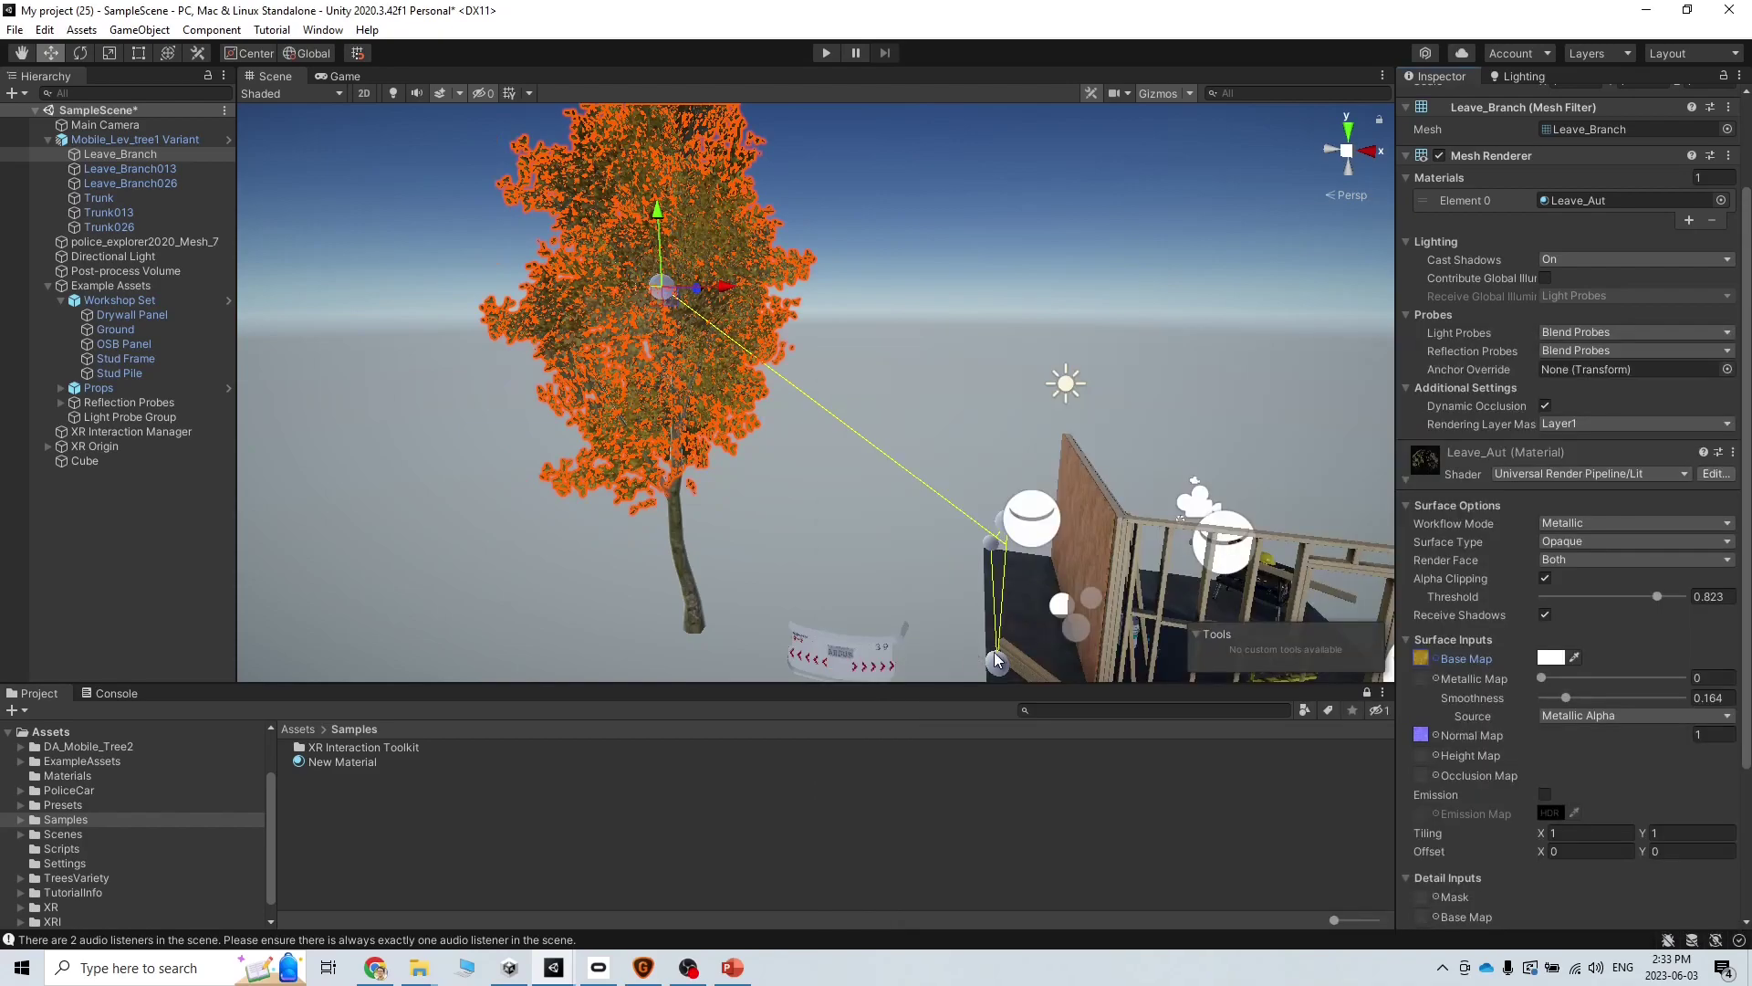
# - Make the leaf material Transparent with Alpha blending and a clipping threshold of 0
pyautogui.click(1604, 544)
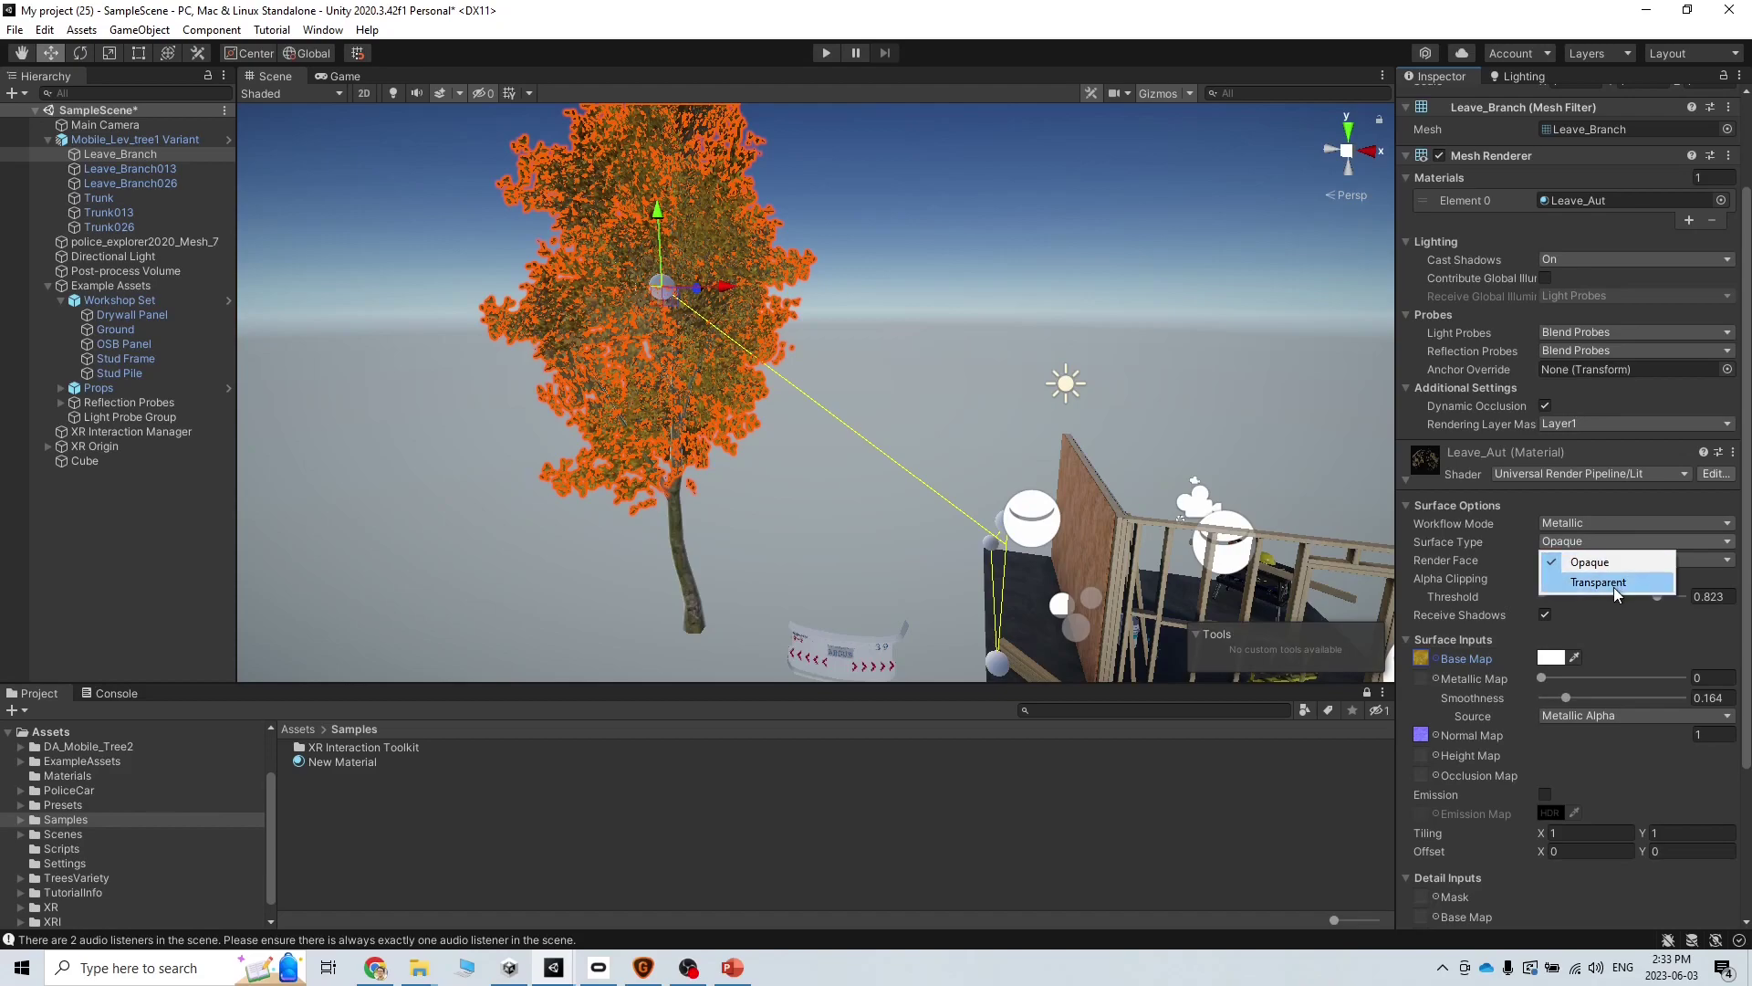
pyautogui.click(1614, 587)
pyautogui.click(1591, 558)
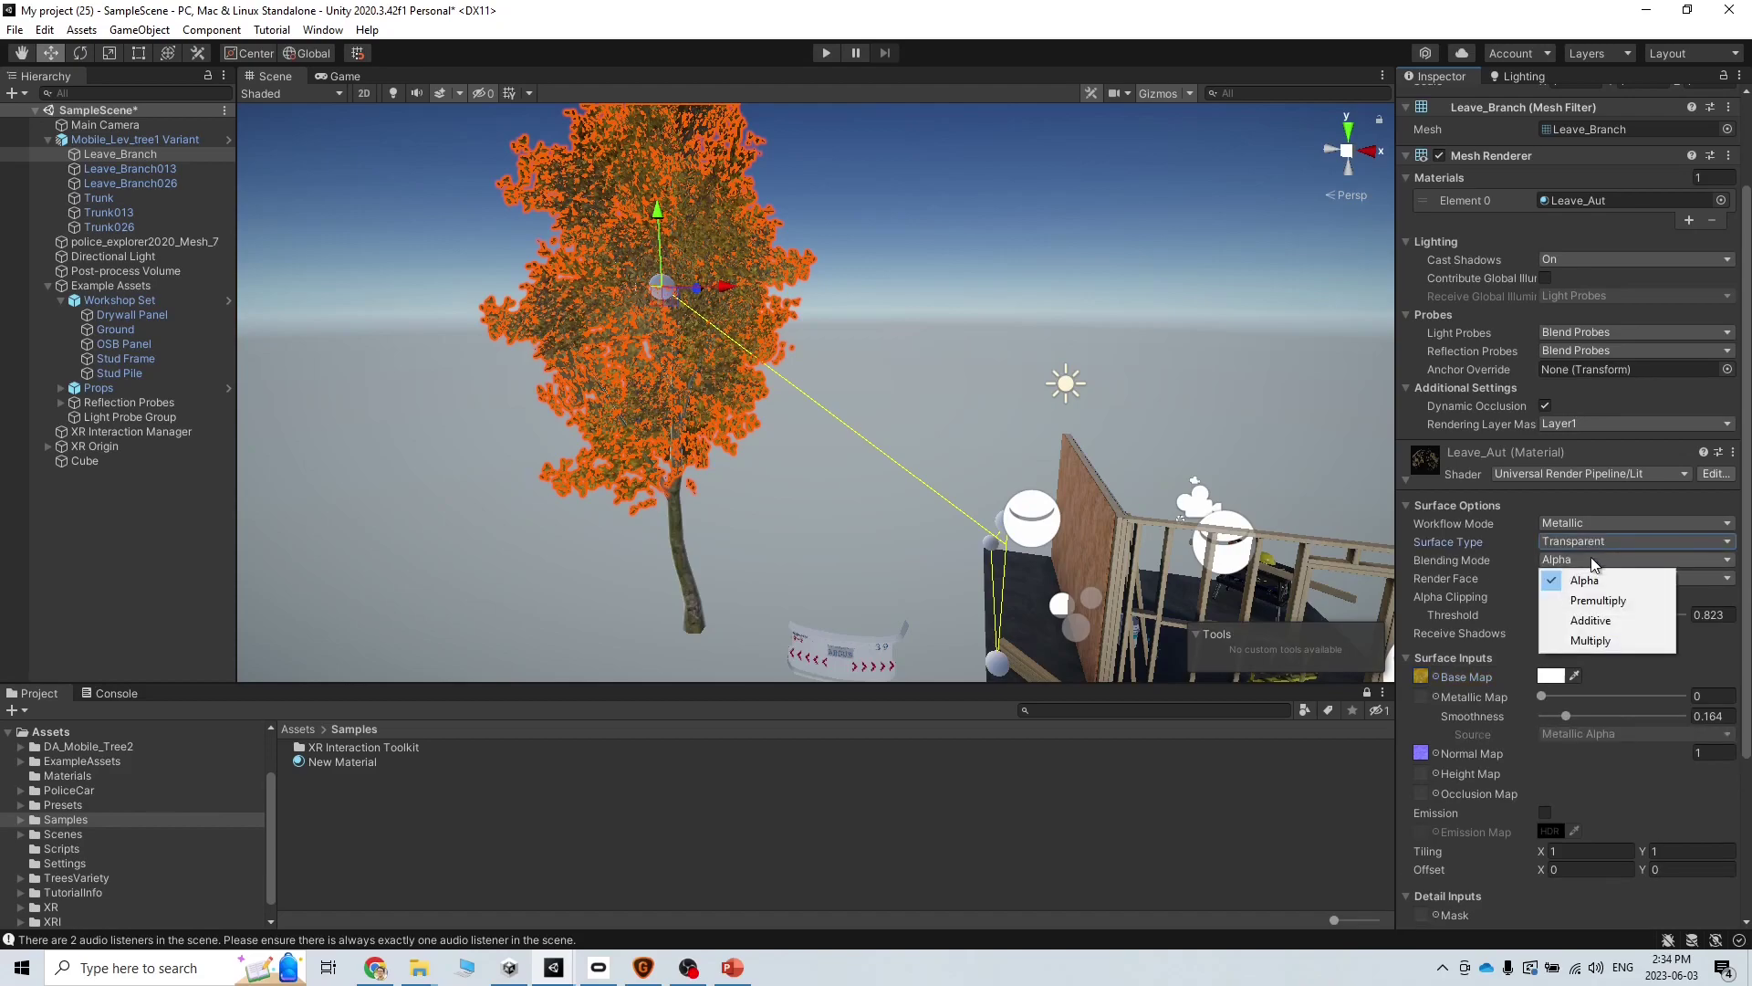
pyautogui.click(1586, 580)
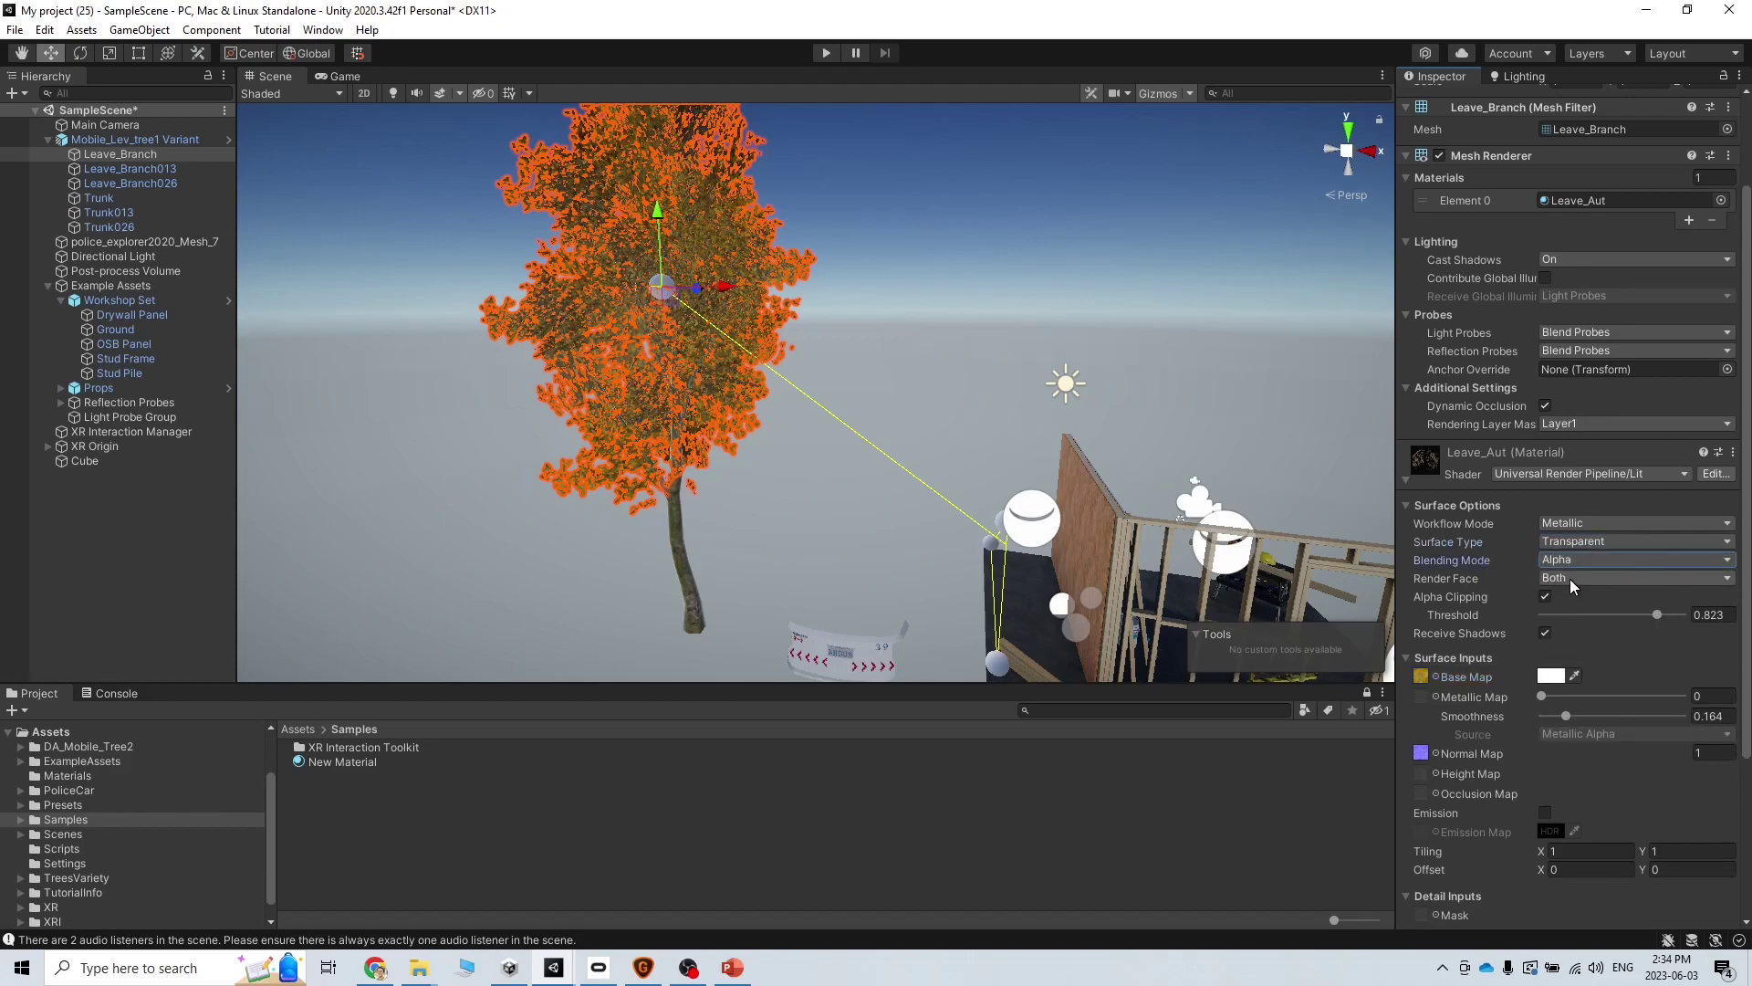
pyautogui.moveTo(1656, 615); pyautogui.dragTo(1538, 619)
# - Reselect the Leave_Branch mesh and lower the leaf material's Smoothness to 0
pyautogui.click(1006, 318)
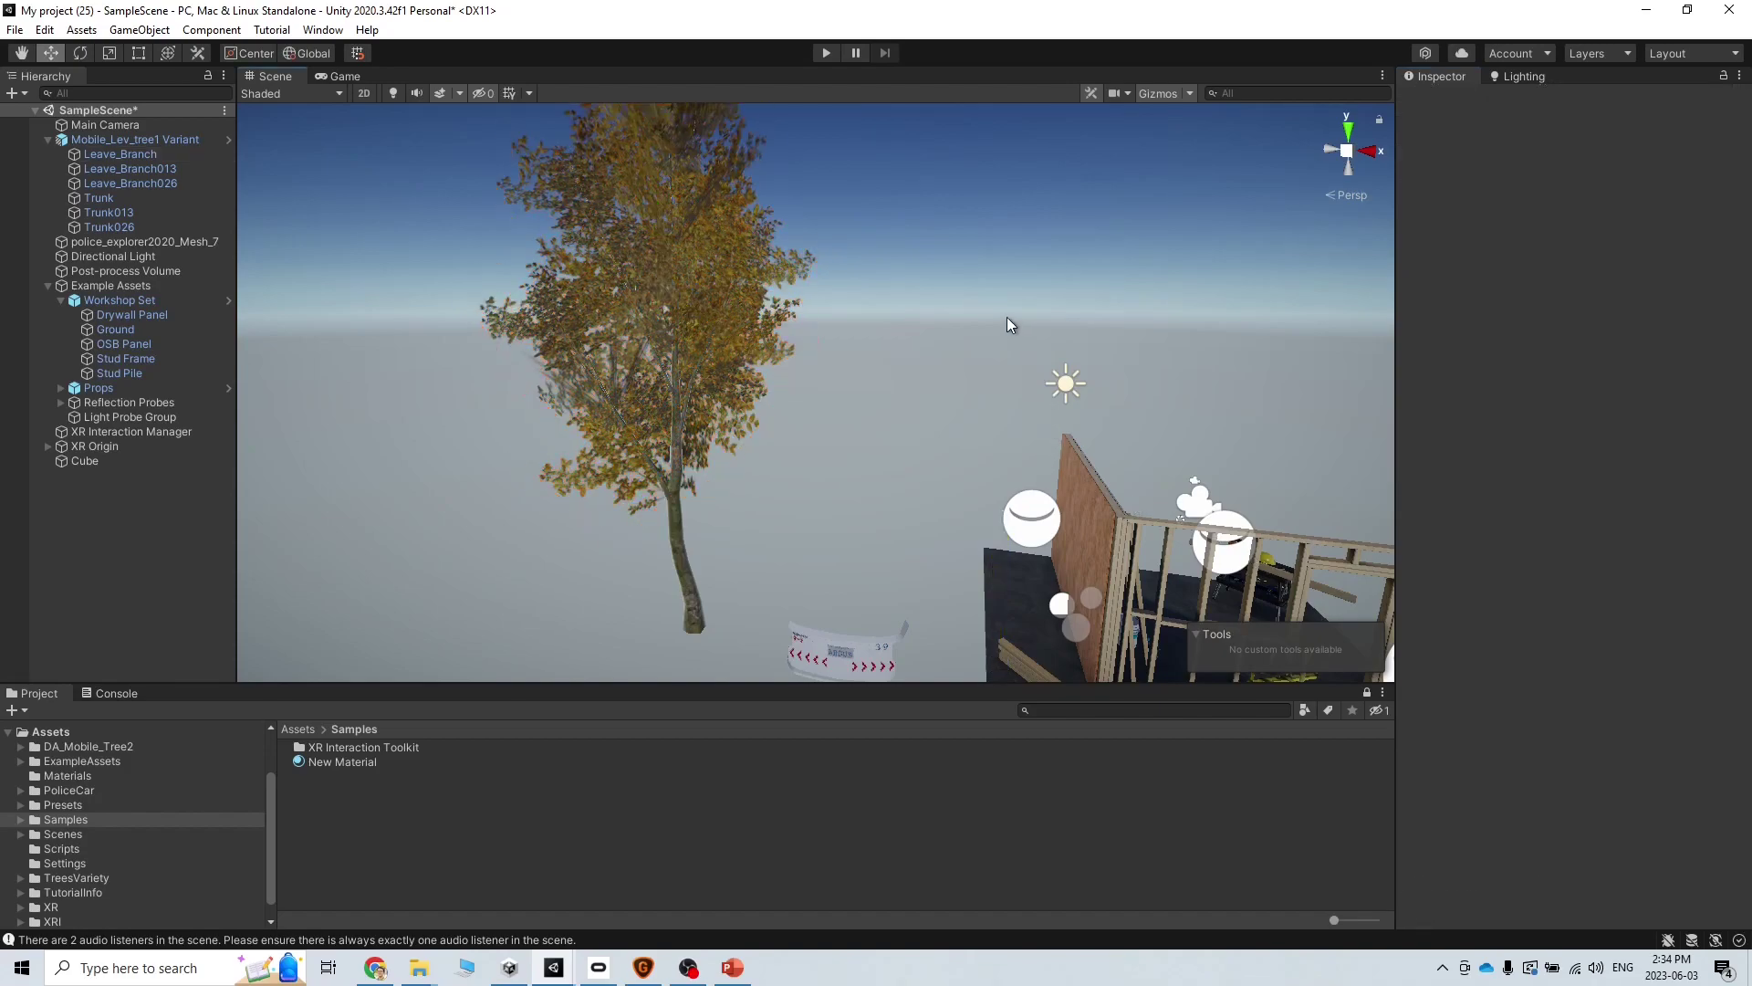
pyautogui.click(674, 360)
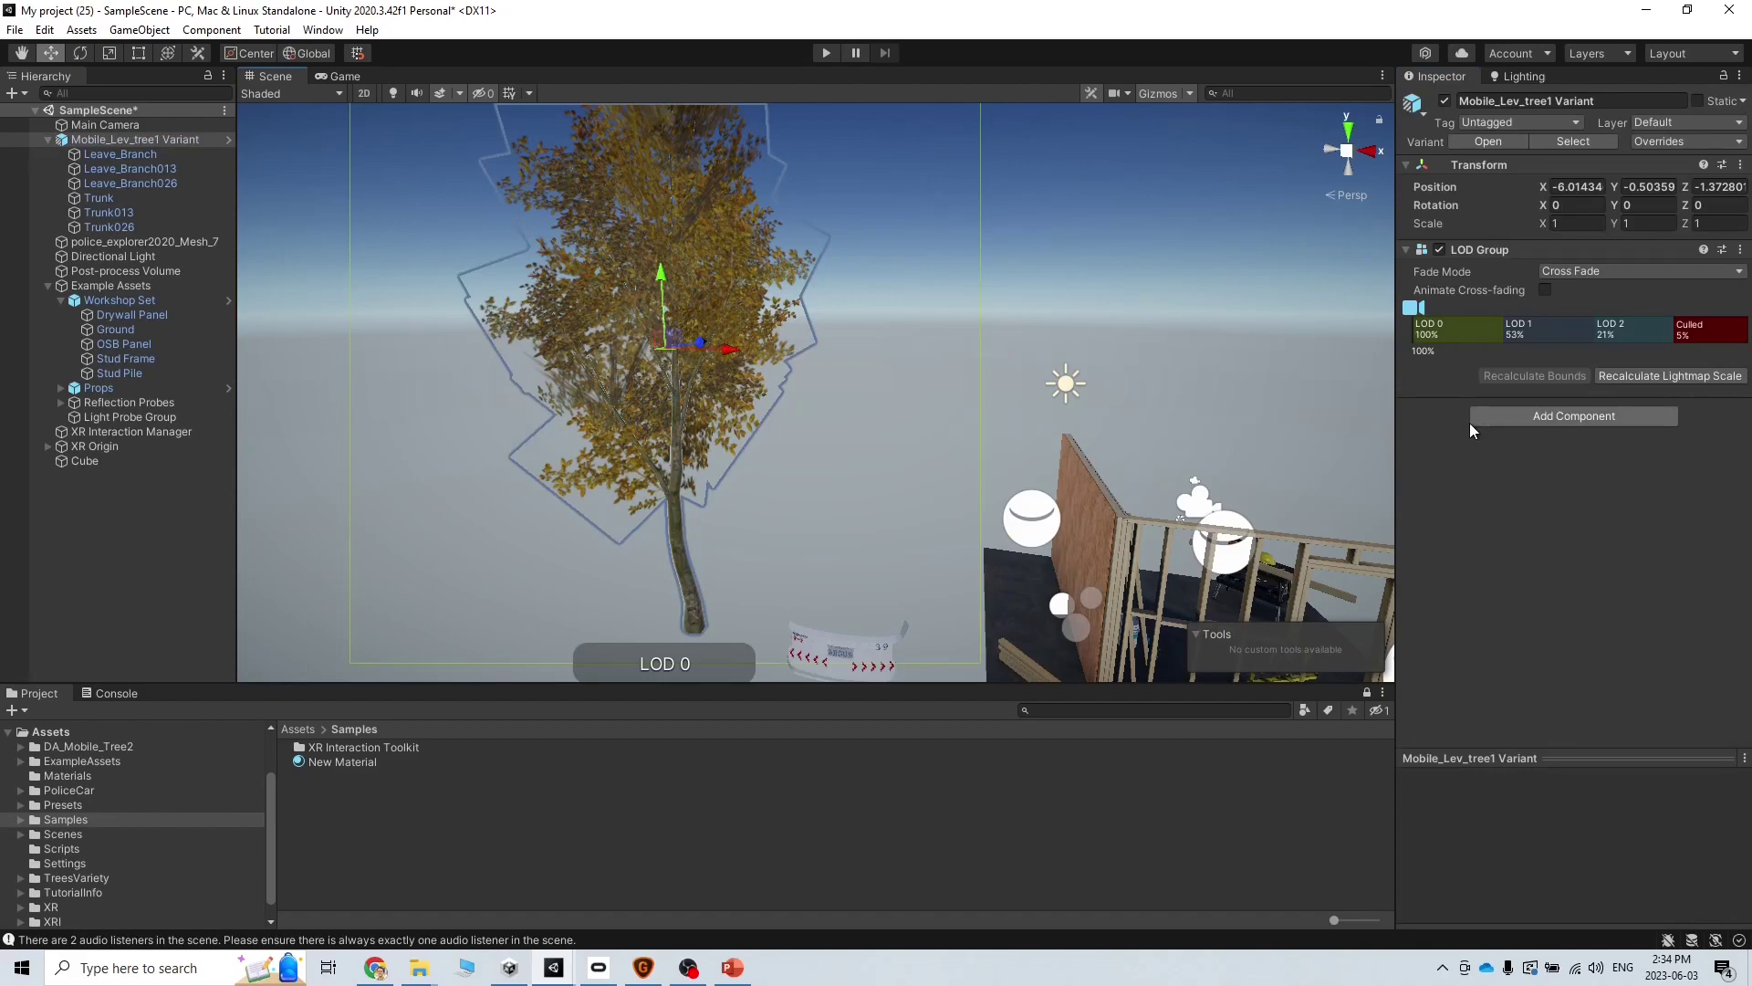
pyautogui.click(124, 155)
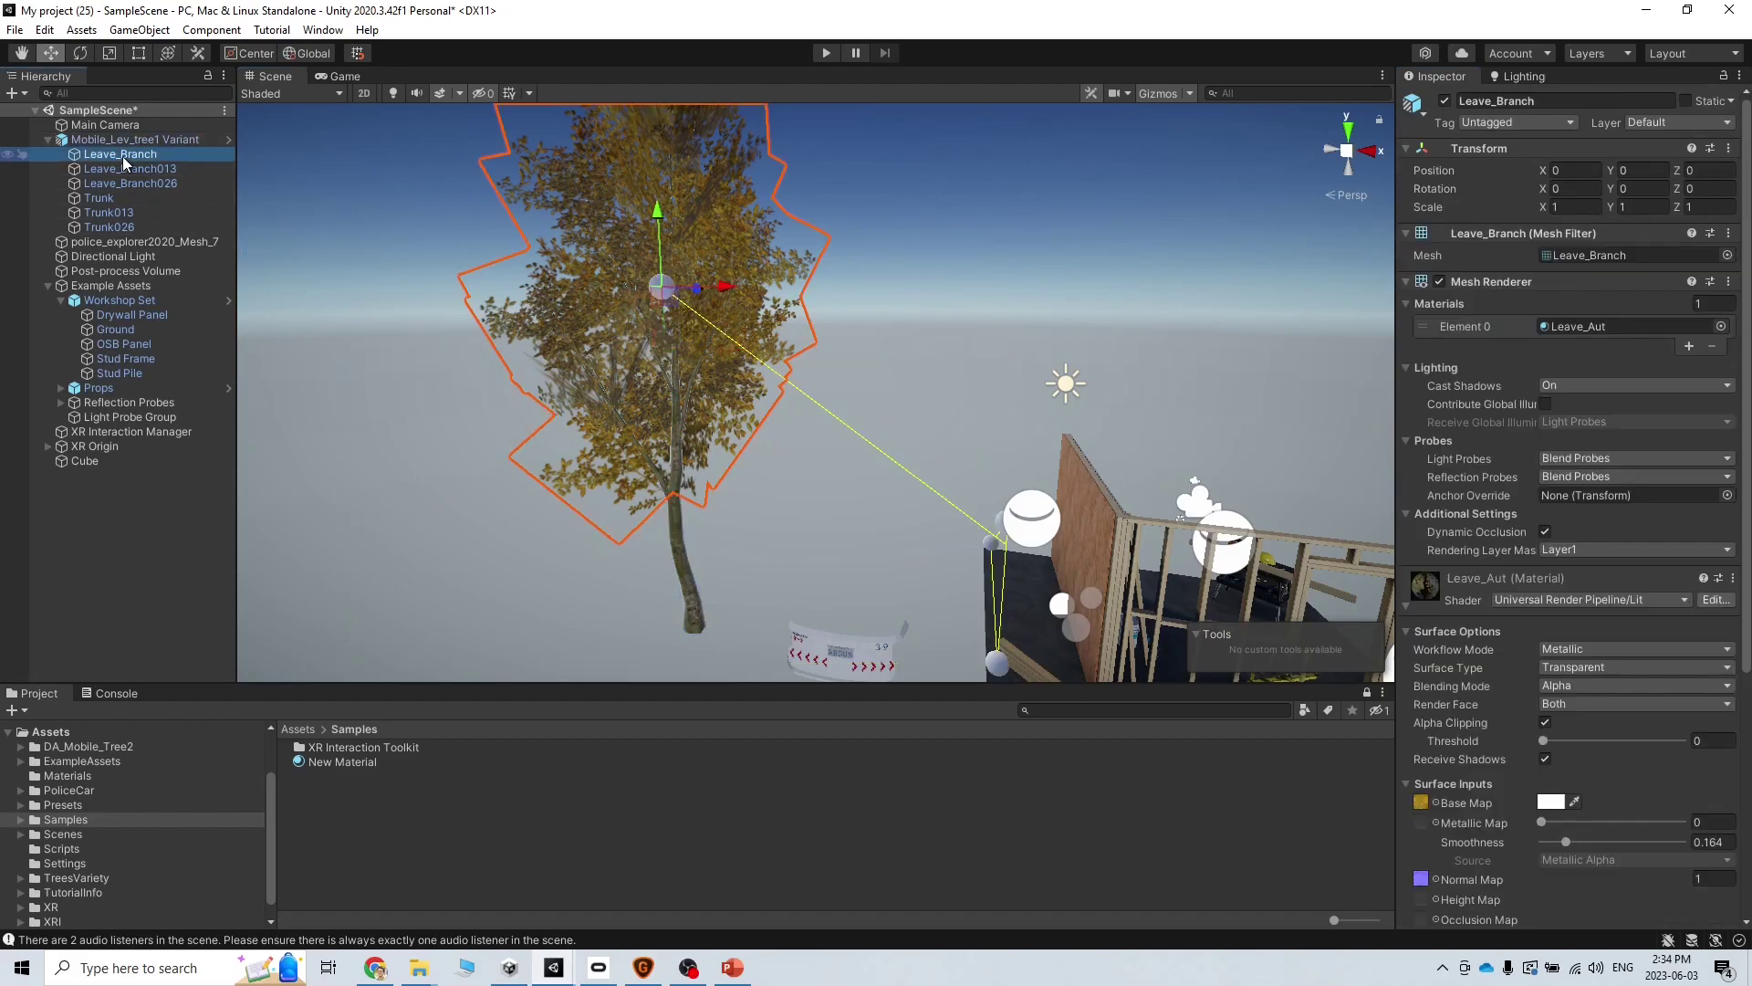
pyautogui.scroll(-6, 1555, 786)
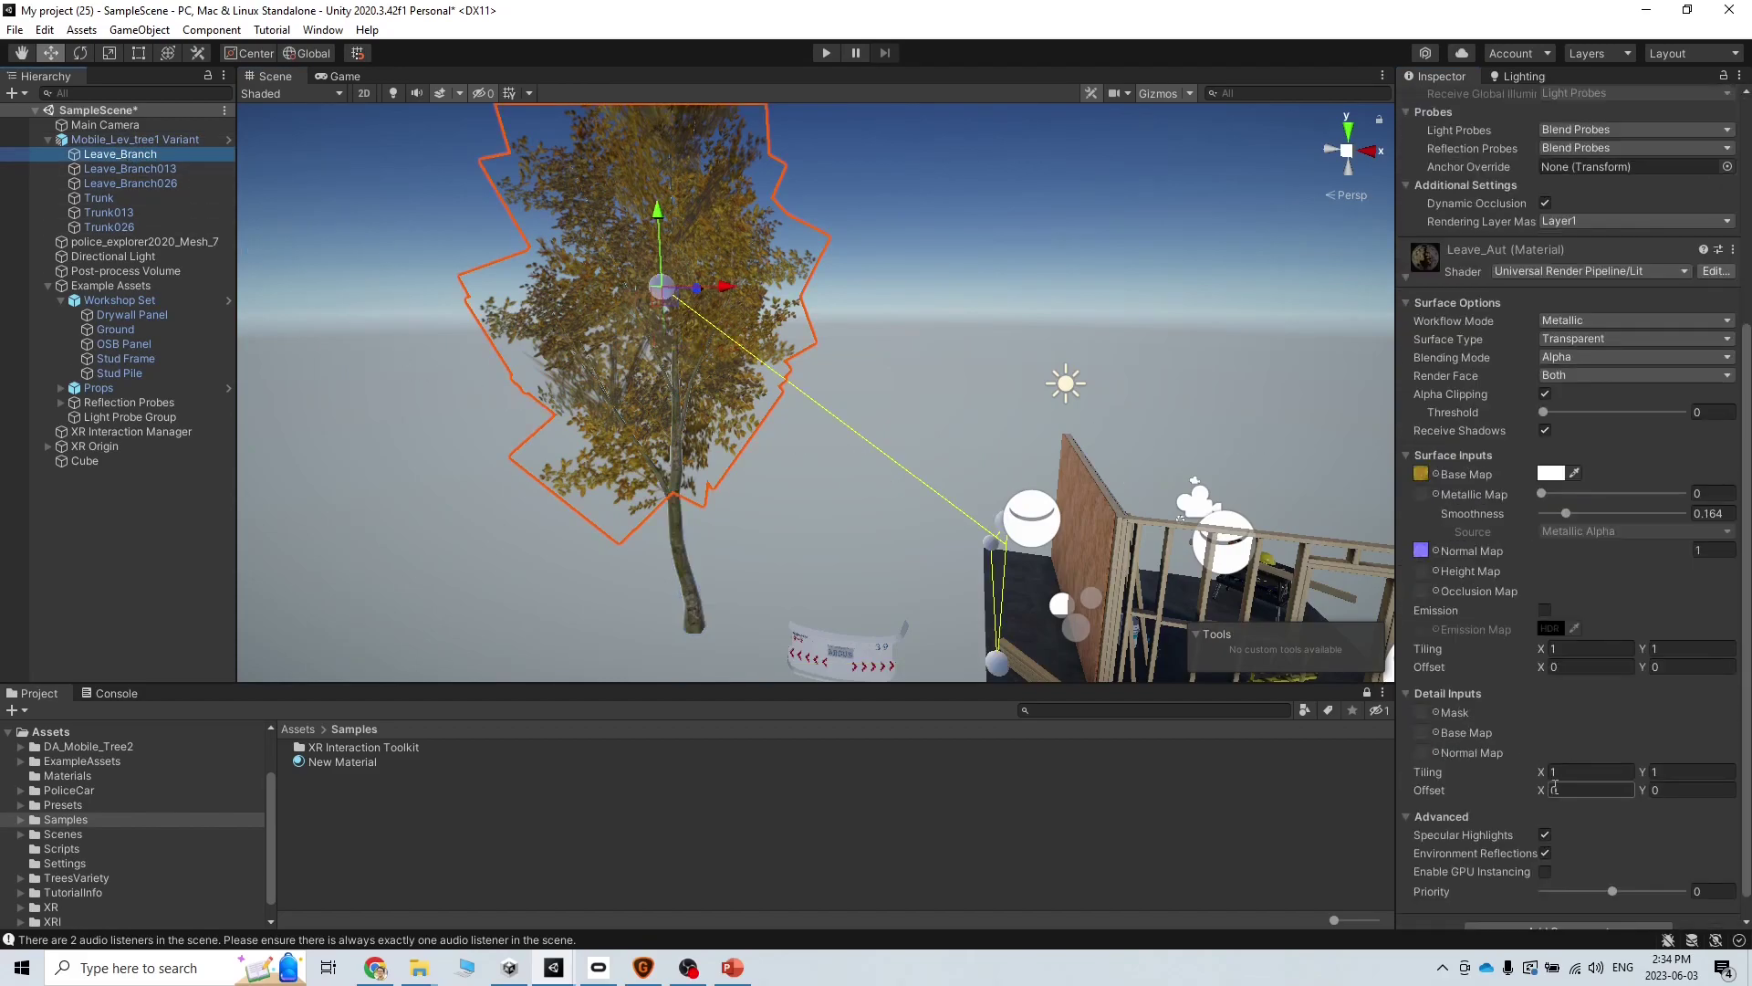
pyautogui.scroll(-1, 1560, 511)
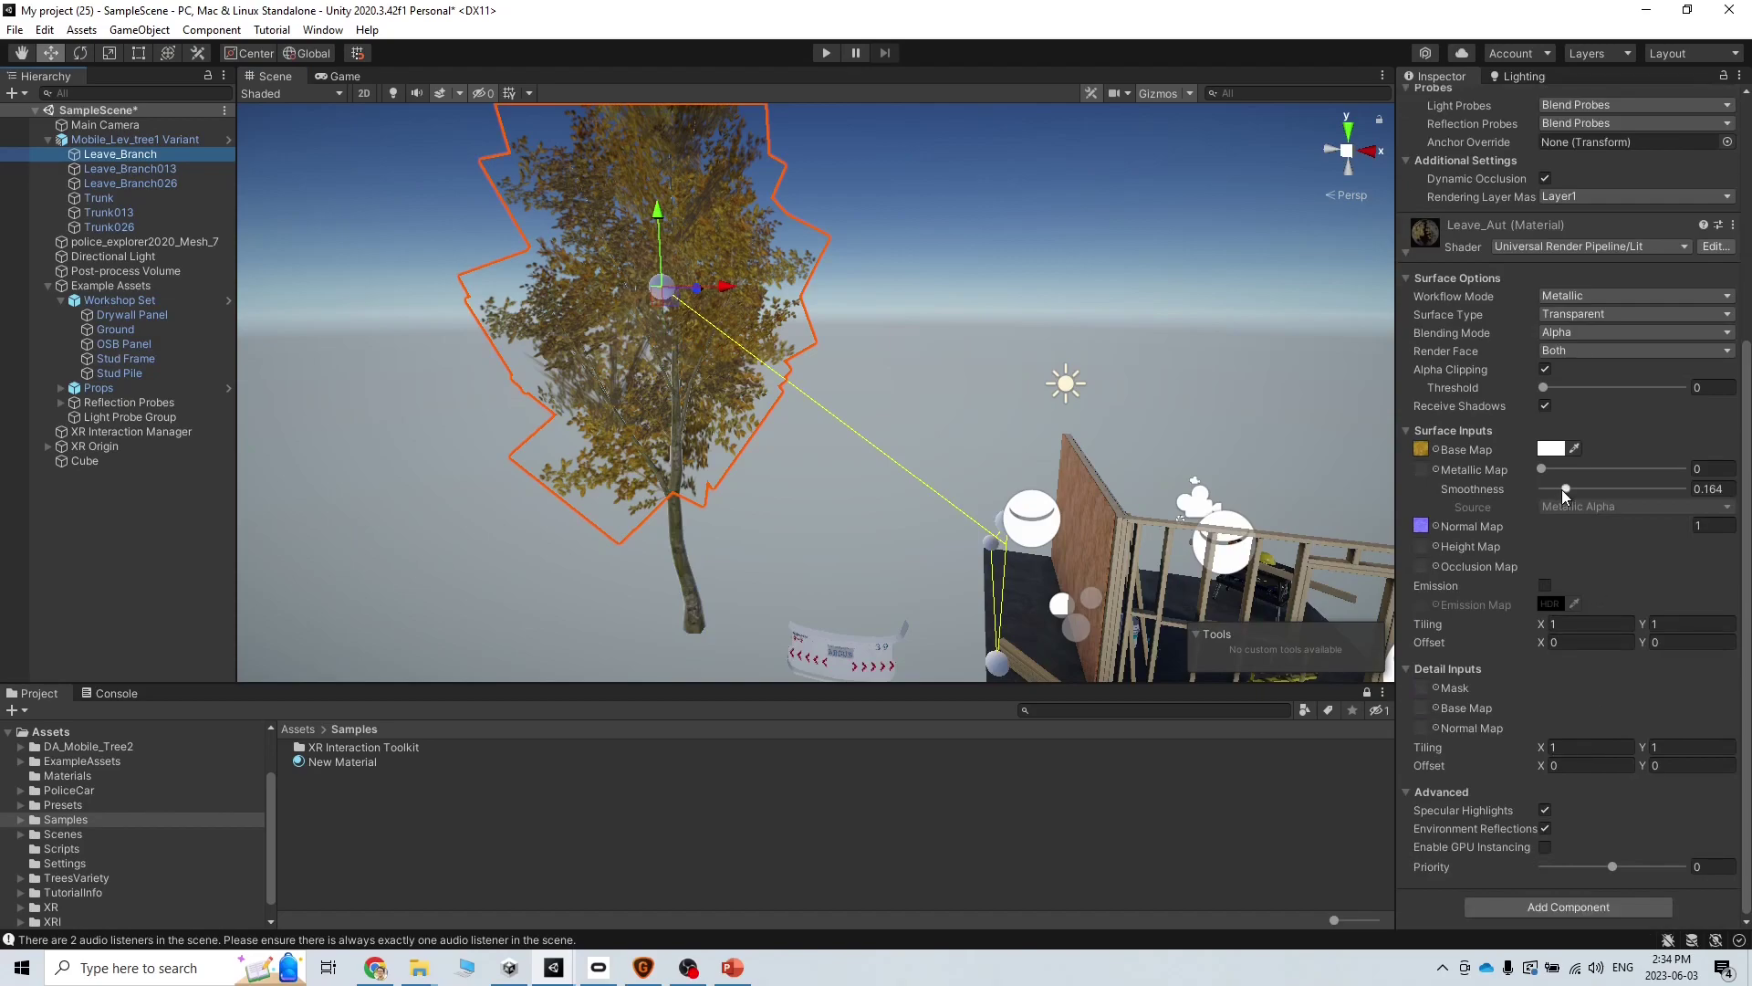
pyautogui.moveTo(1566, 493); pyautogui.dragTo(1261, 536)
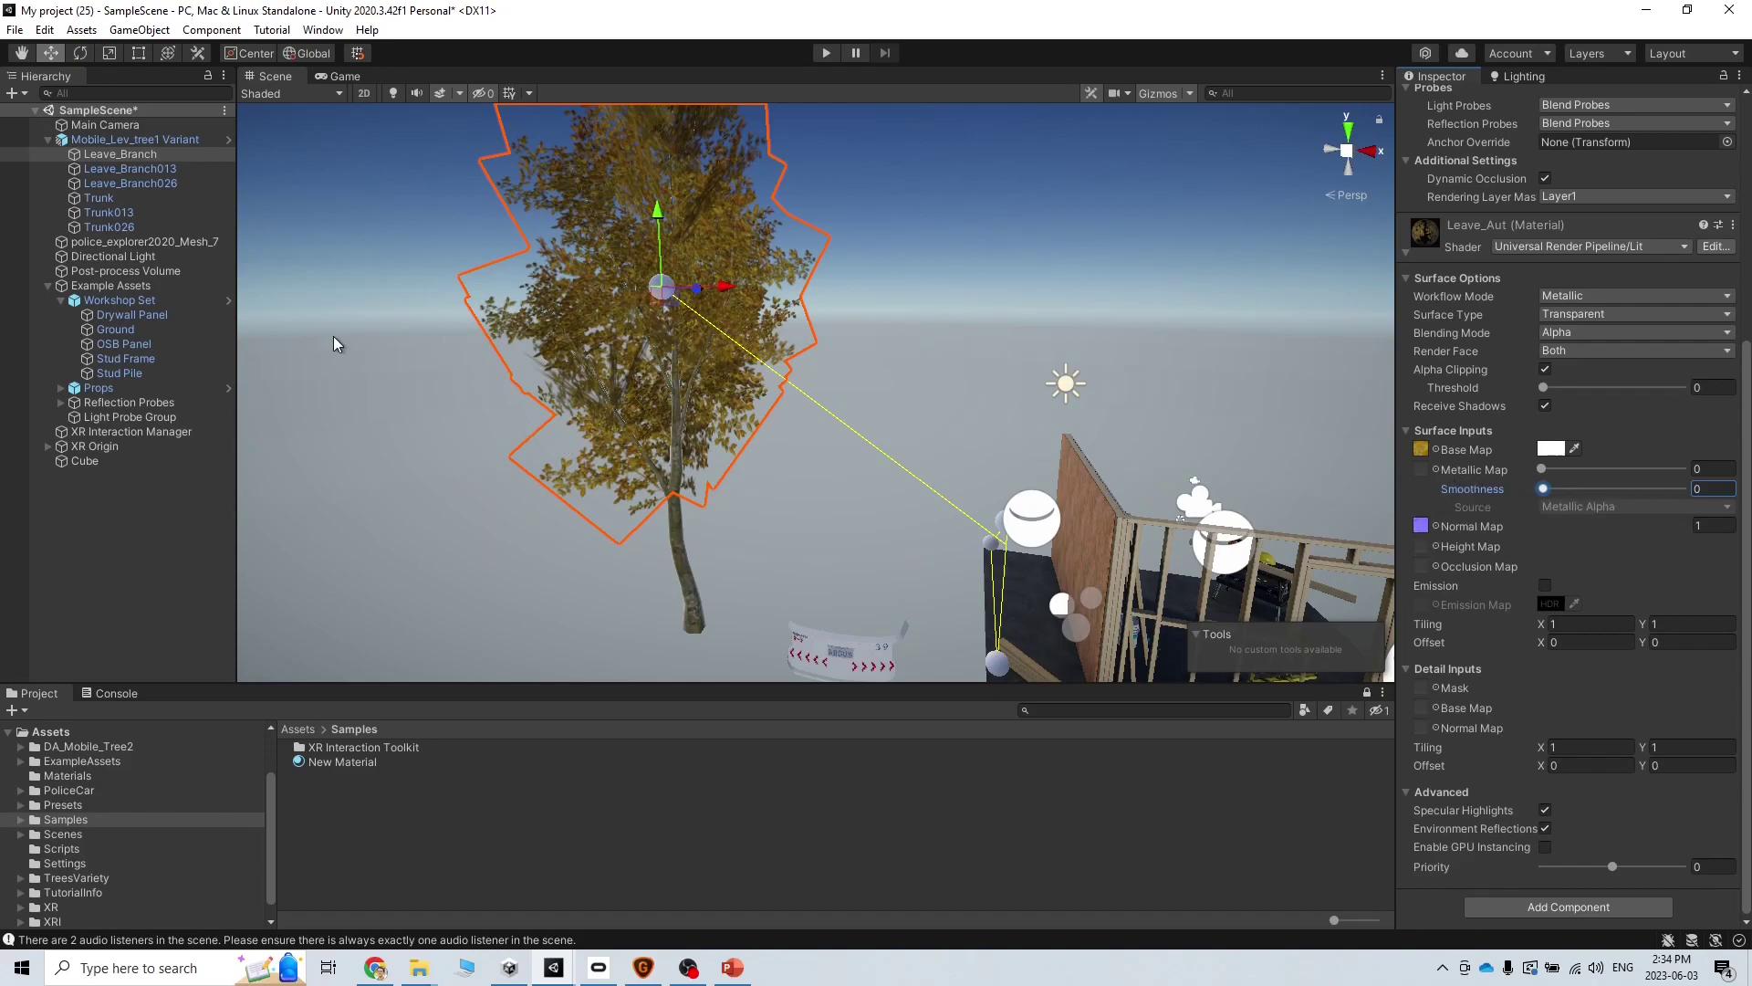
# - Select the tree's Trunk and drag its Bark material Smoothness down to 0
pyautogui.click(160, 170)
pyautogui.click(151, 184)
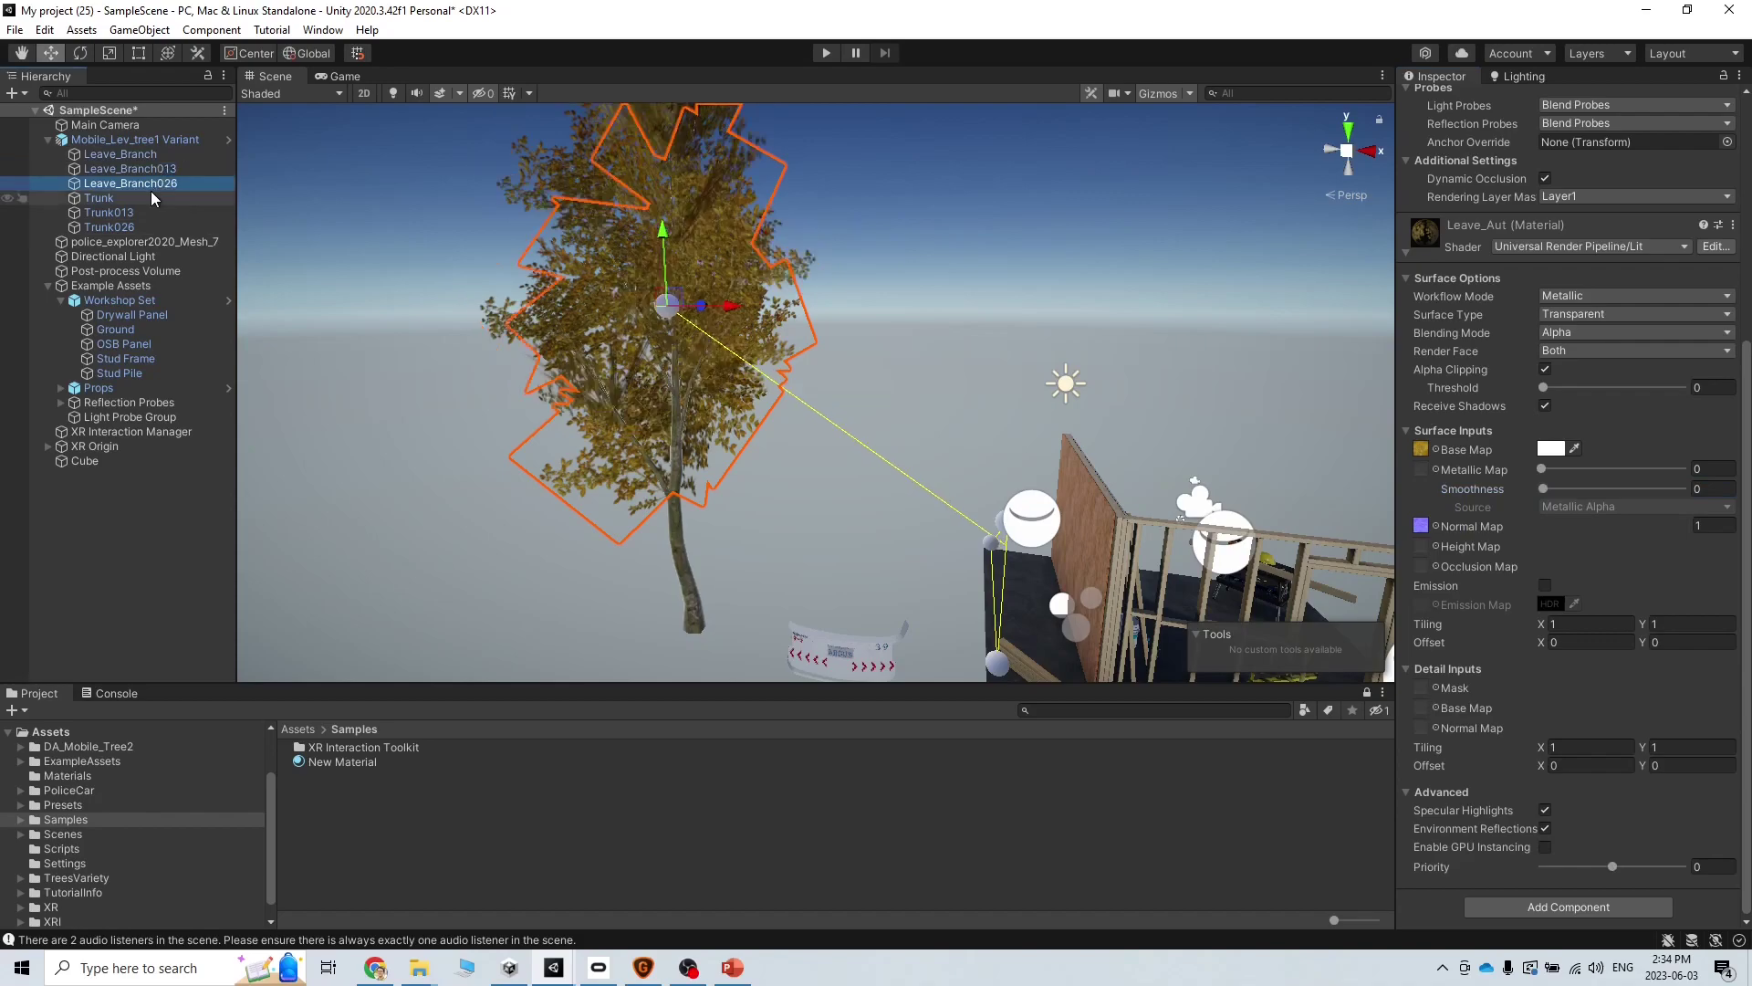
pyautogui.click(141, 200)
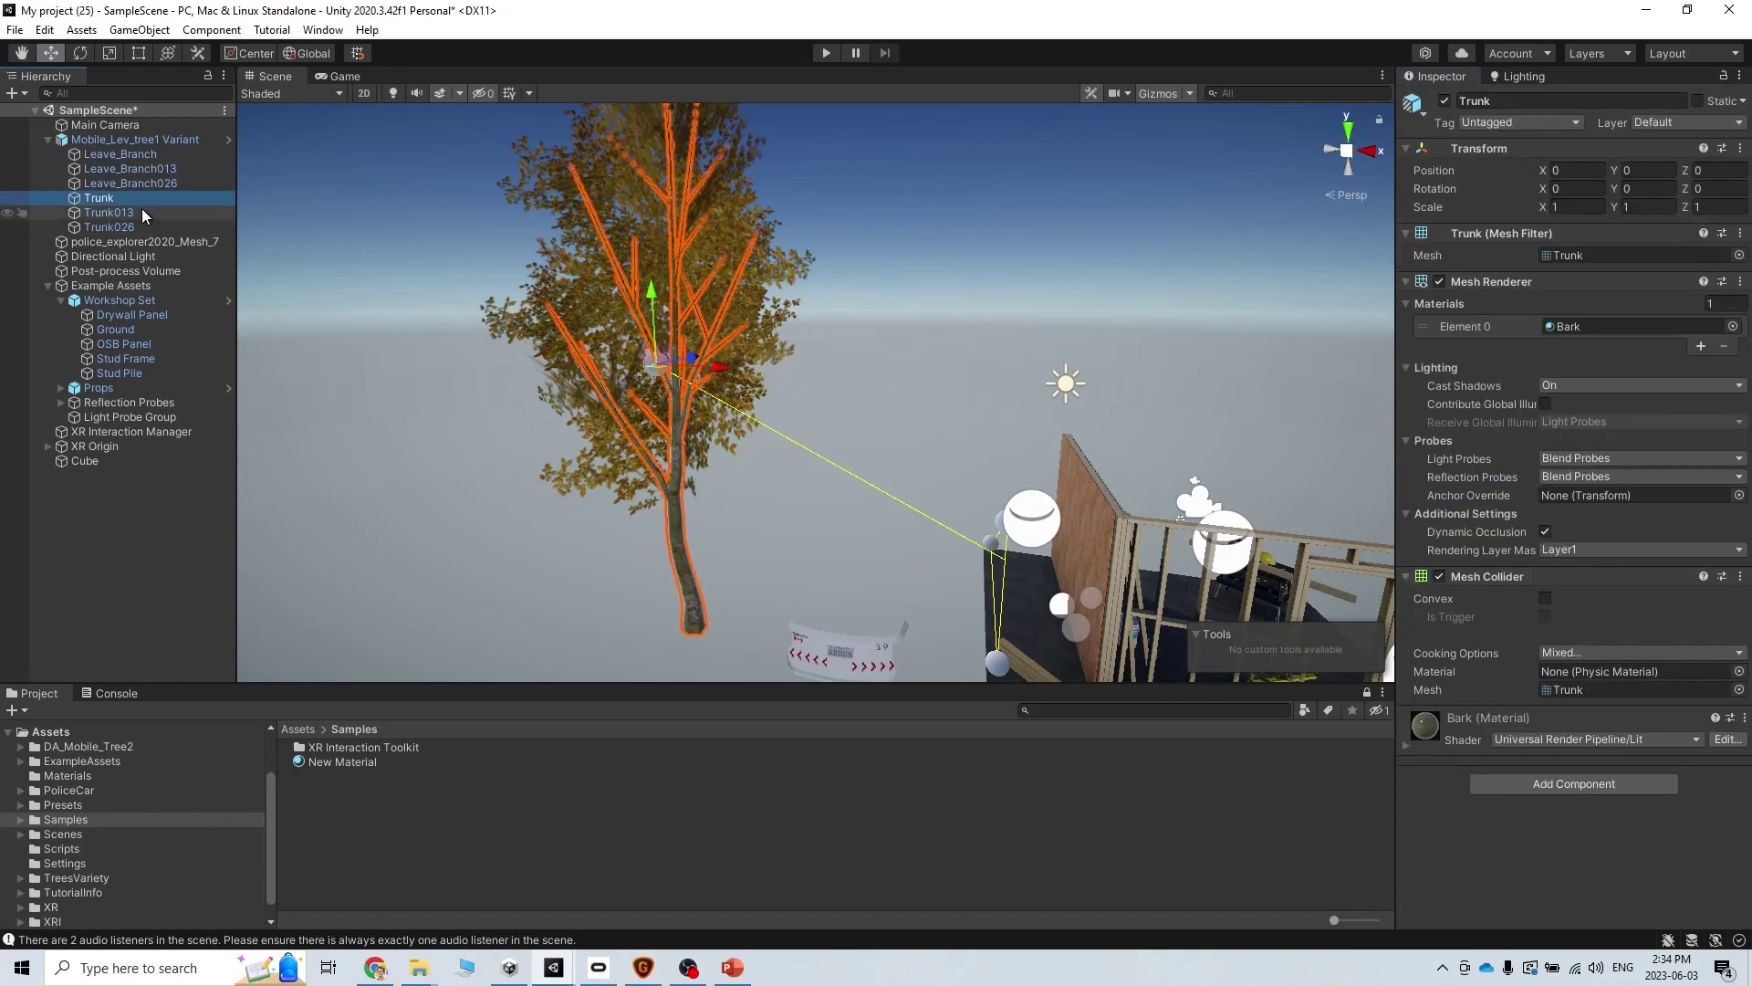
pyautogui.click(1414, 748)
pyautogui.scroll(-5, 1518, 748)
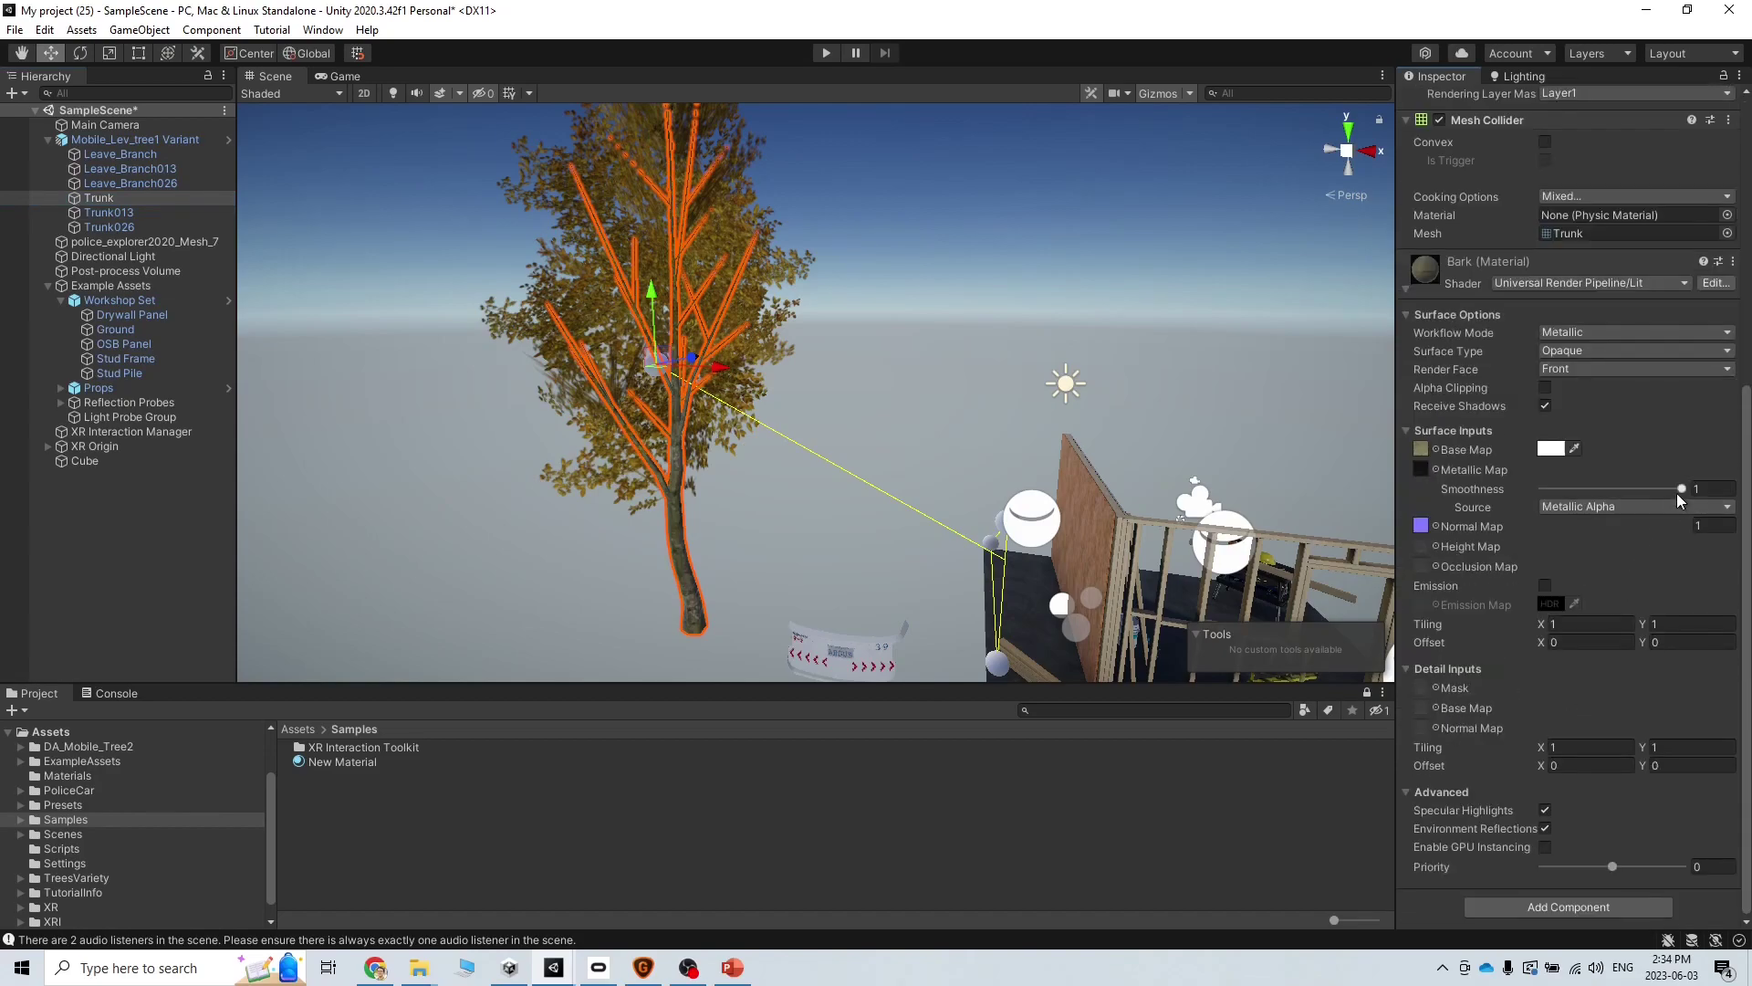
pyautogui.moveTo(1682, 489); pyautogui.dragTo(1476, 526)
# - Generate lighting from the Lighting settings, then start and stop play mode to test
pyautogui.click(1509, 78)
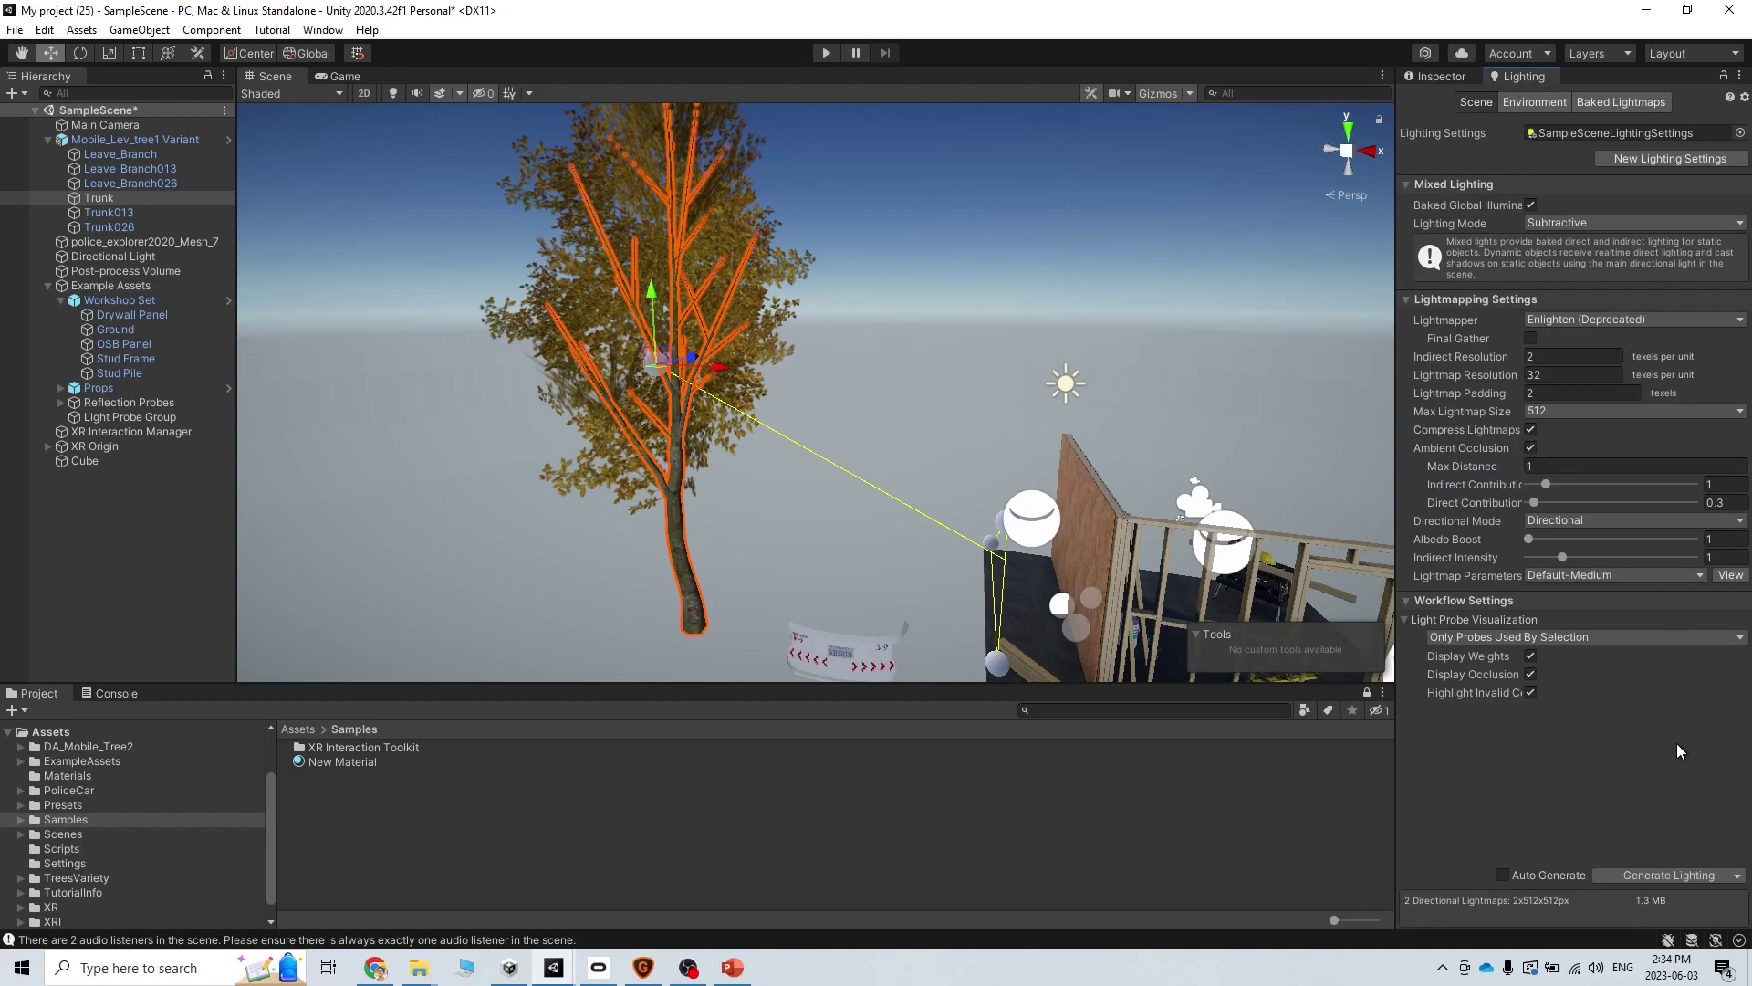
pyautogui.click(1661, 868)
pyautogui.click(827, 53)
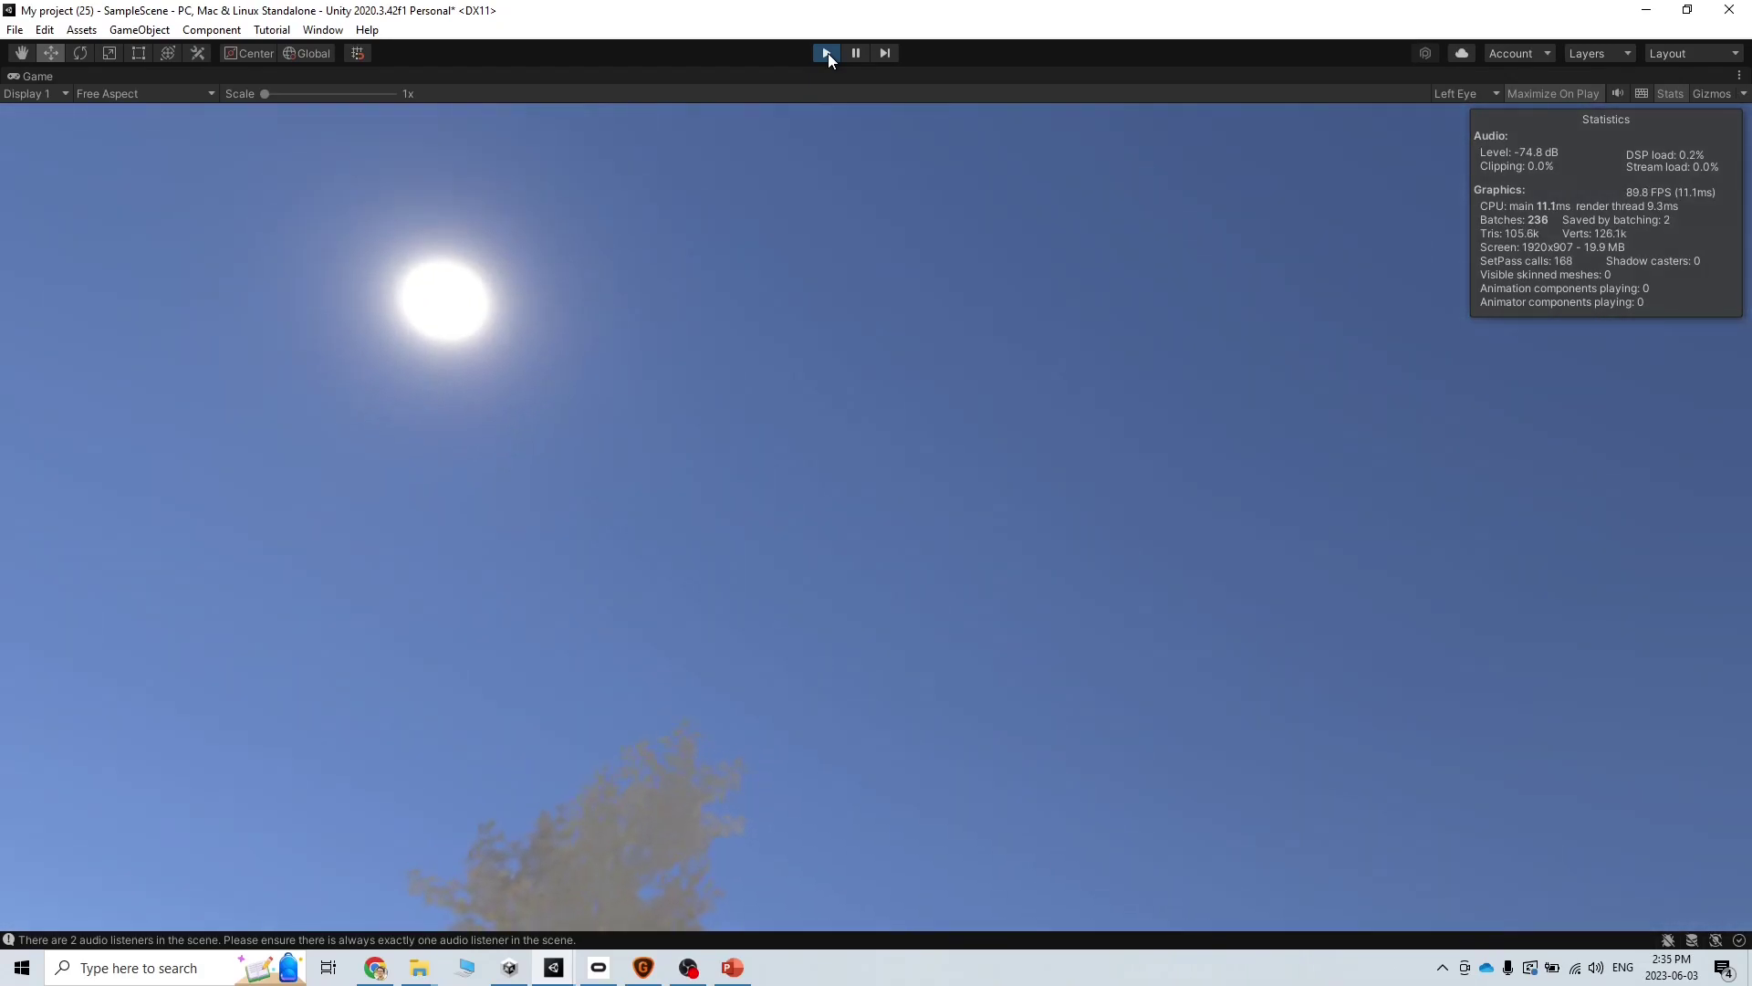
pyautogui.click(827, 52)
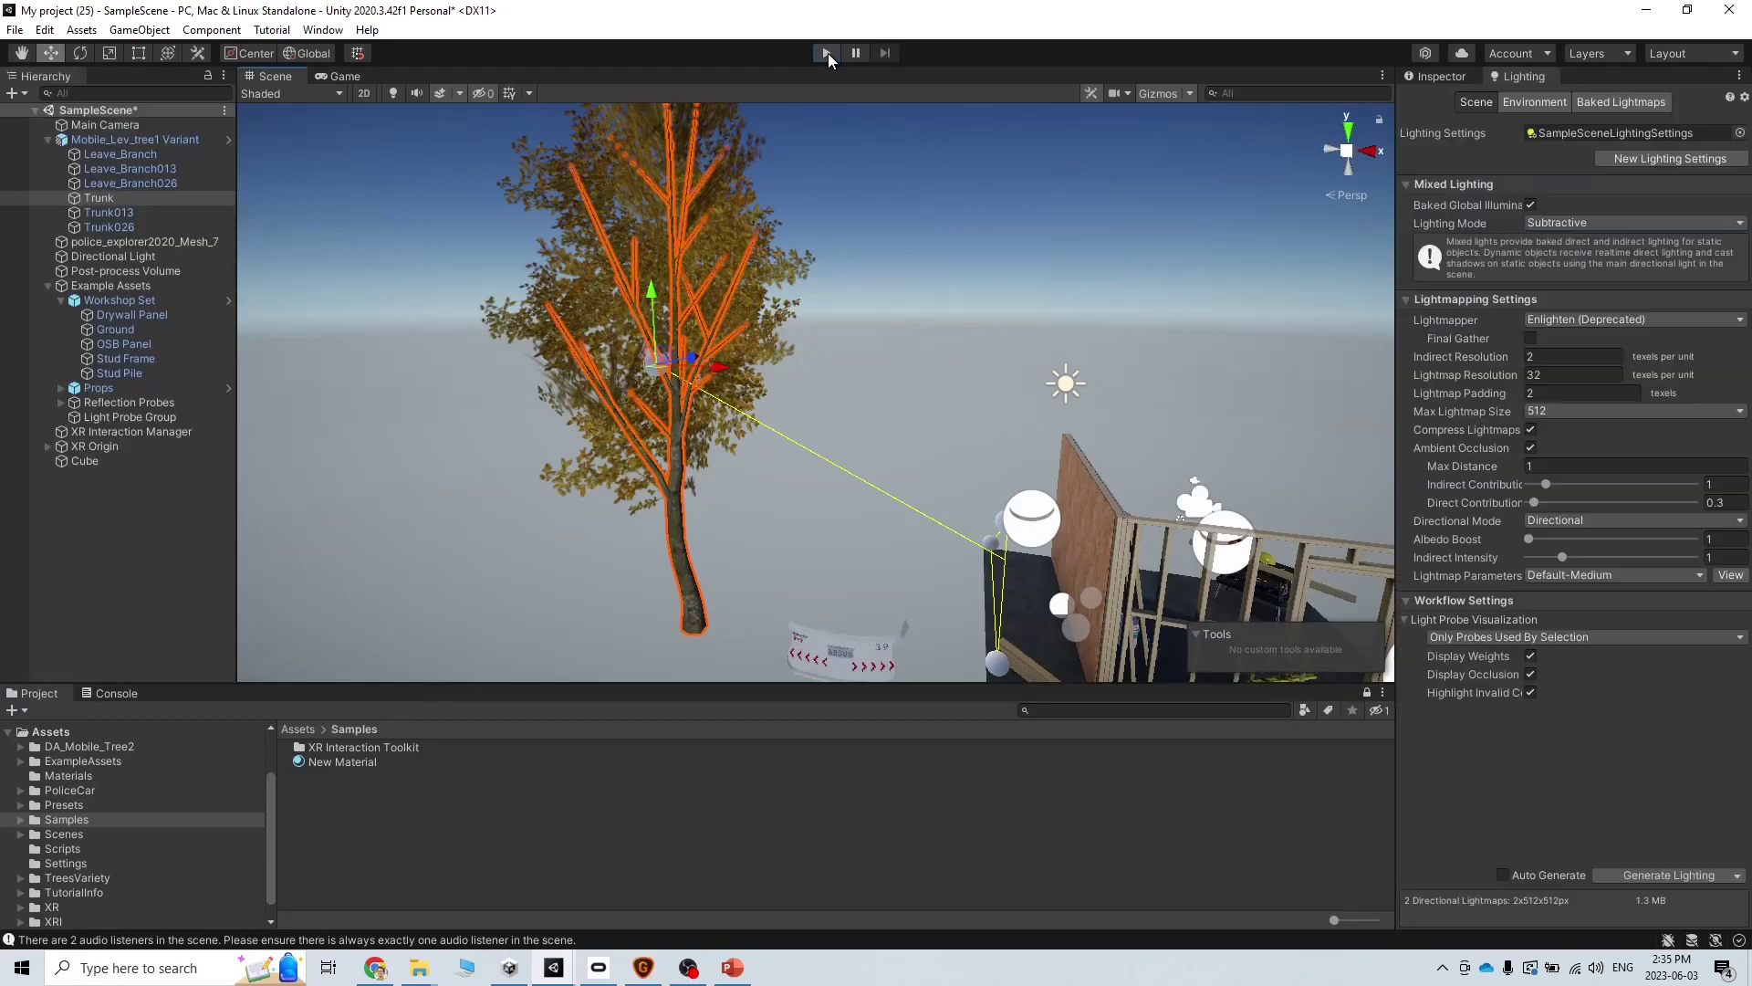
# - Set the Directional Light to Intensity 1 and Indirect Multiplier 0.5, then regenerate lighting
pyautogui.click(1070, 386)
pyautogui.click(1530, 103)
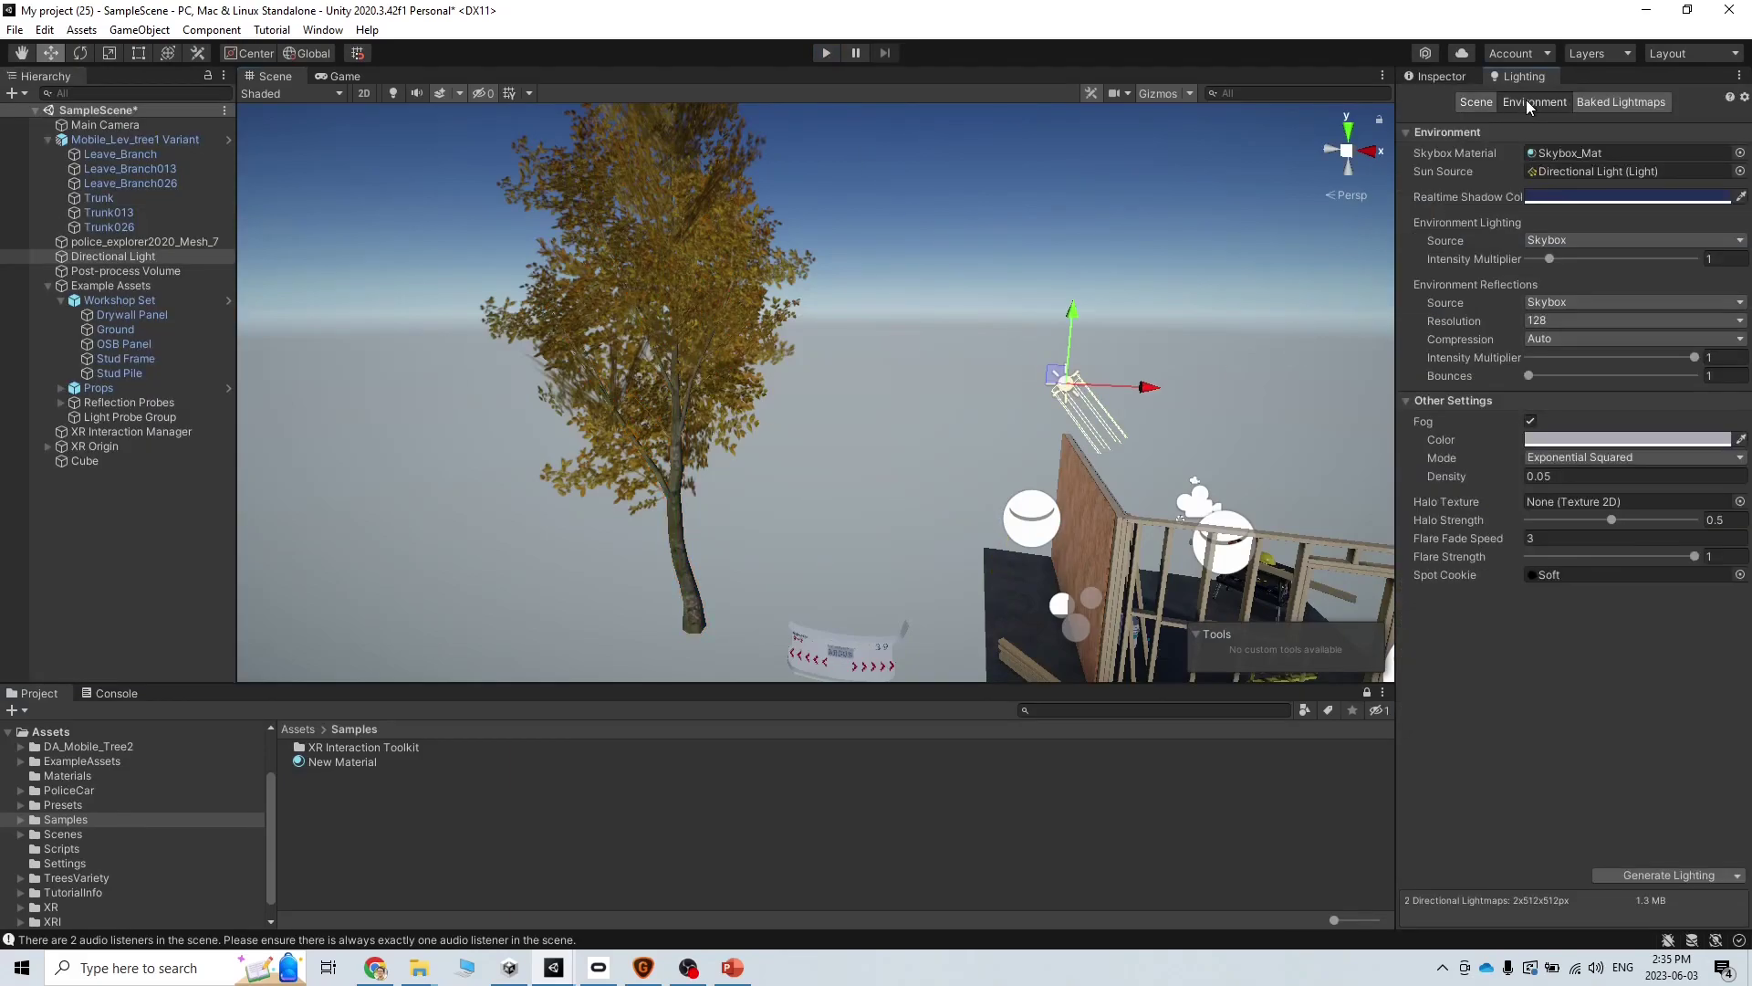
pyautogui.click(1438, 80)
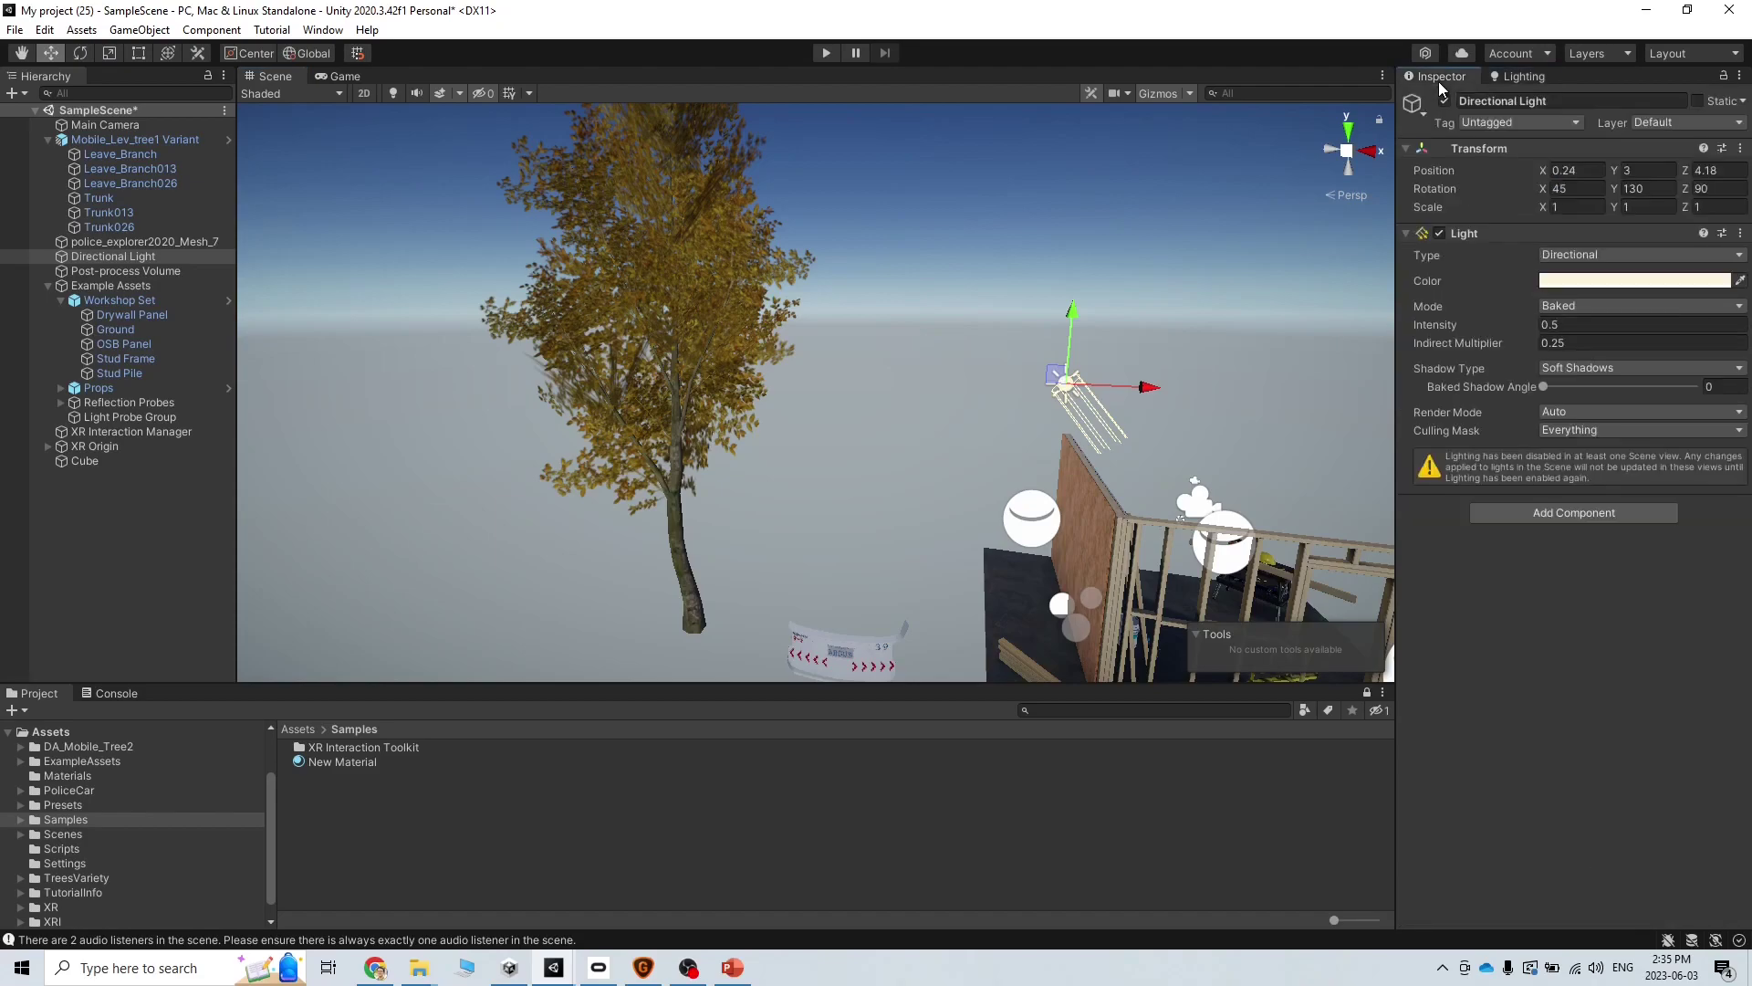
pyautogui.click(1580, 323)
pyautogui.write('1')
pyautogui.click(1608, 633)
pyautogui.click(1574, 343)
pyautogui.write('0.5')
pyautogui.click(1604, 606)
pyautogui.click(1524, 76)
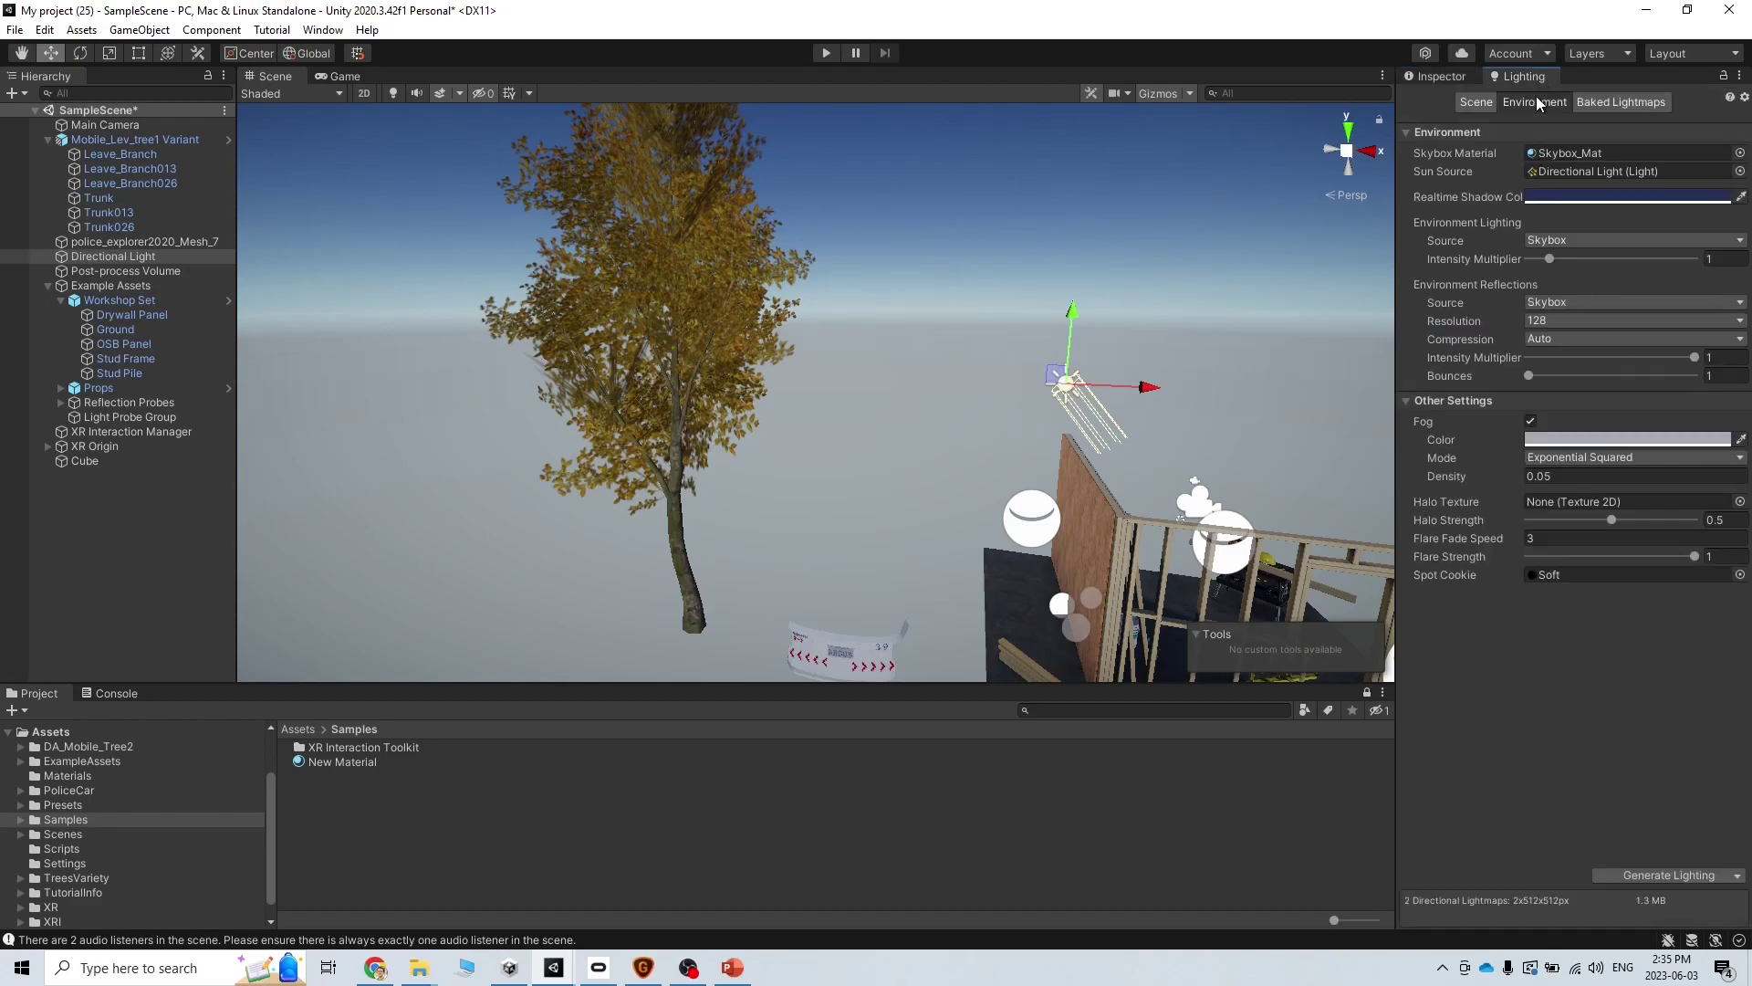
pyautogui.click(1652, 872)
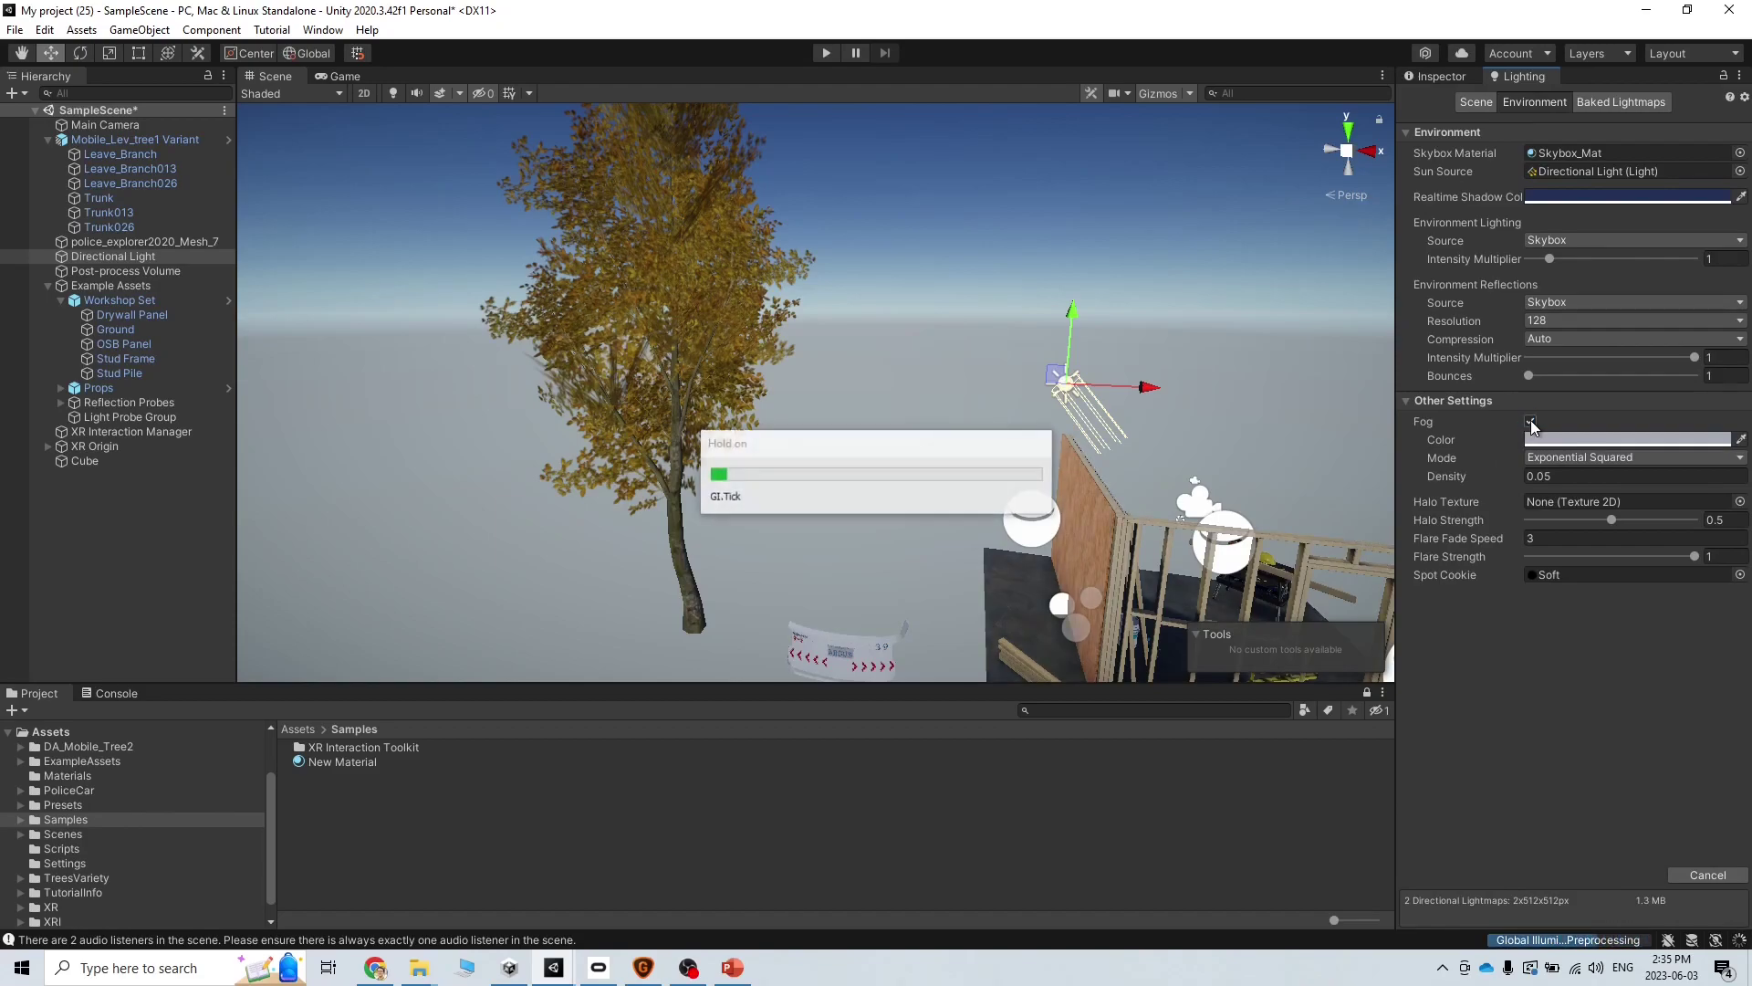
# - Disable Fog in the Environment settings, regenerate lighting, and test the scene in play mode
pyautogui.click(1531, 423)
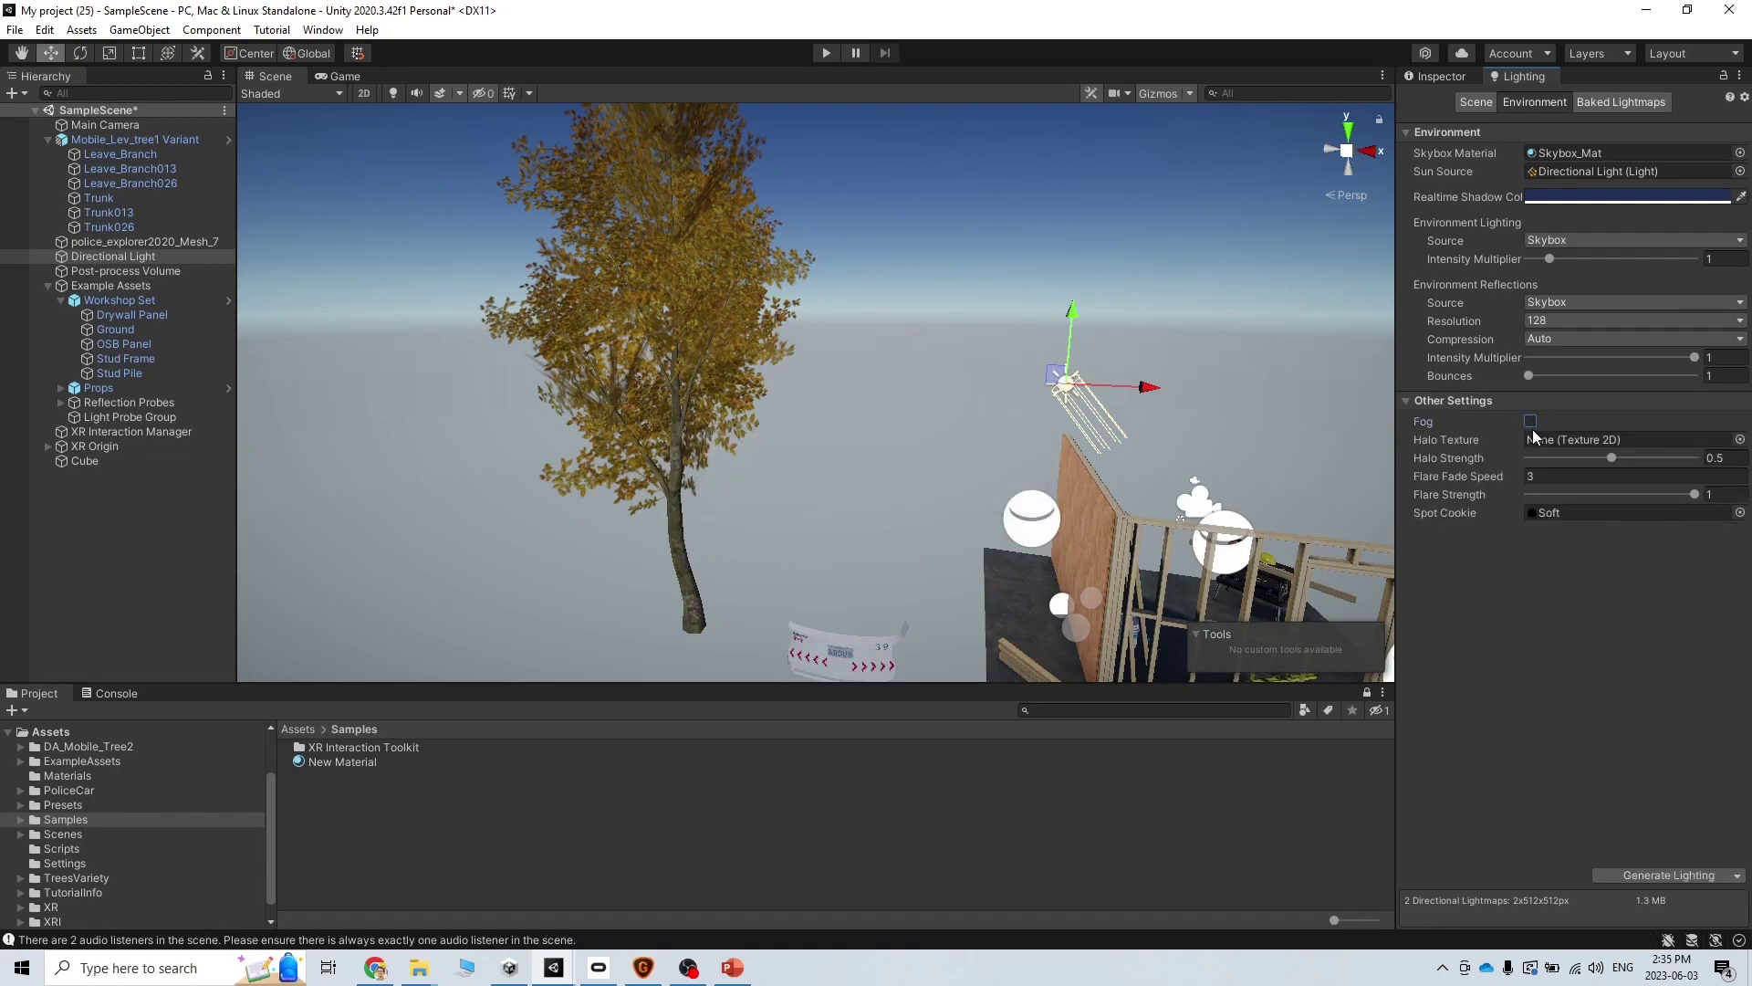
pyautogui.click(1634, 874)
pyautogui.click(827, 55)
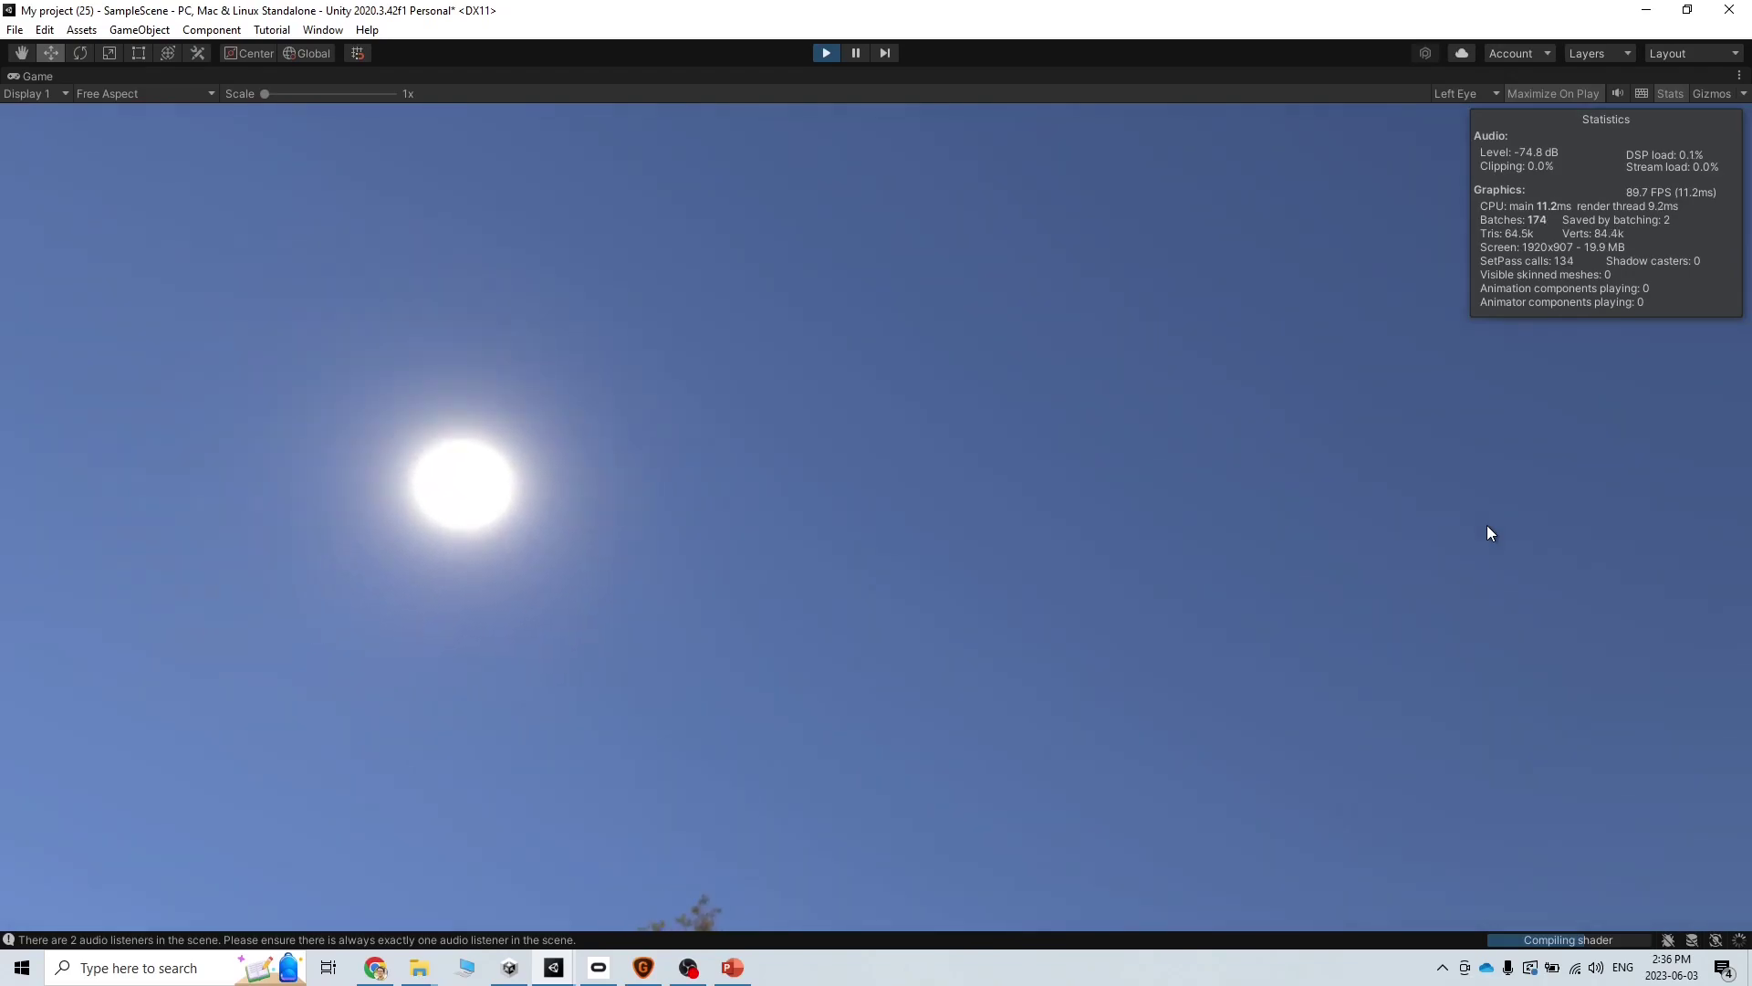
pyautogui.click(833, 57)
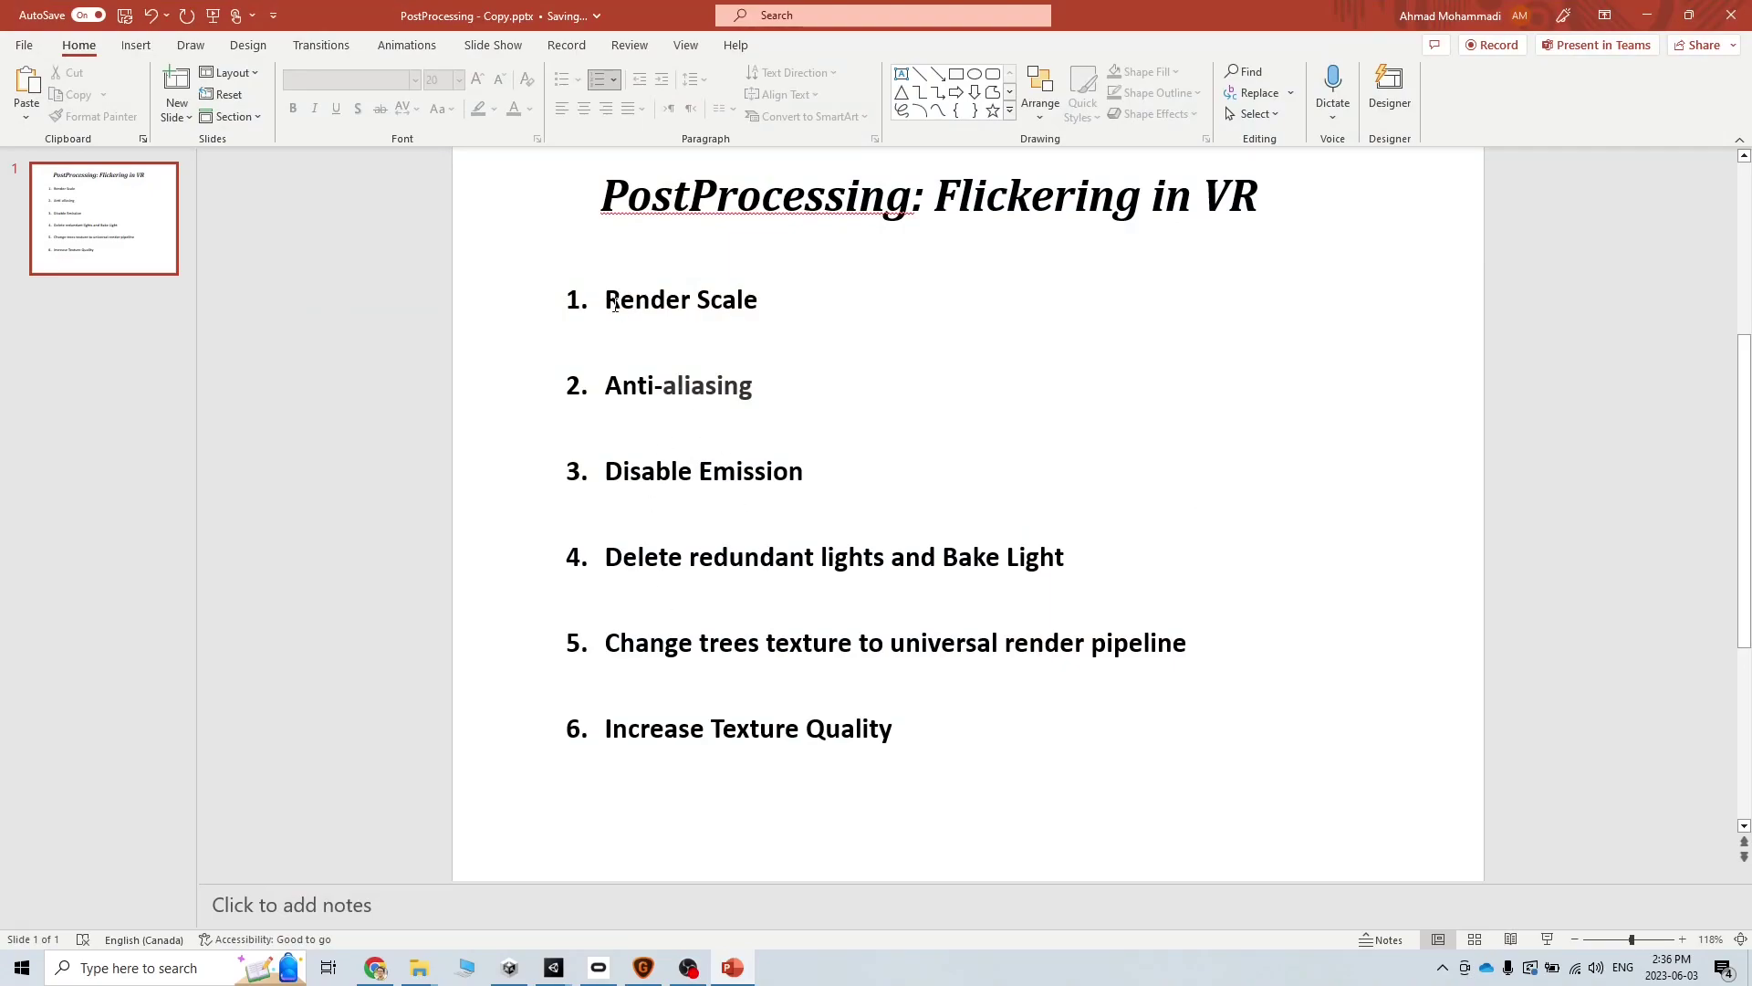
# - Highlight 'Render Scale' in the slide's numbered list
pyautogui.moveTo(615, 304); pyautogui.dragTo(733, 304)
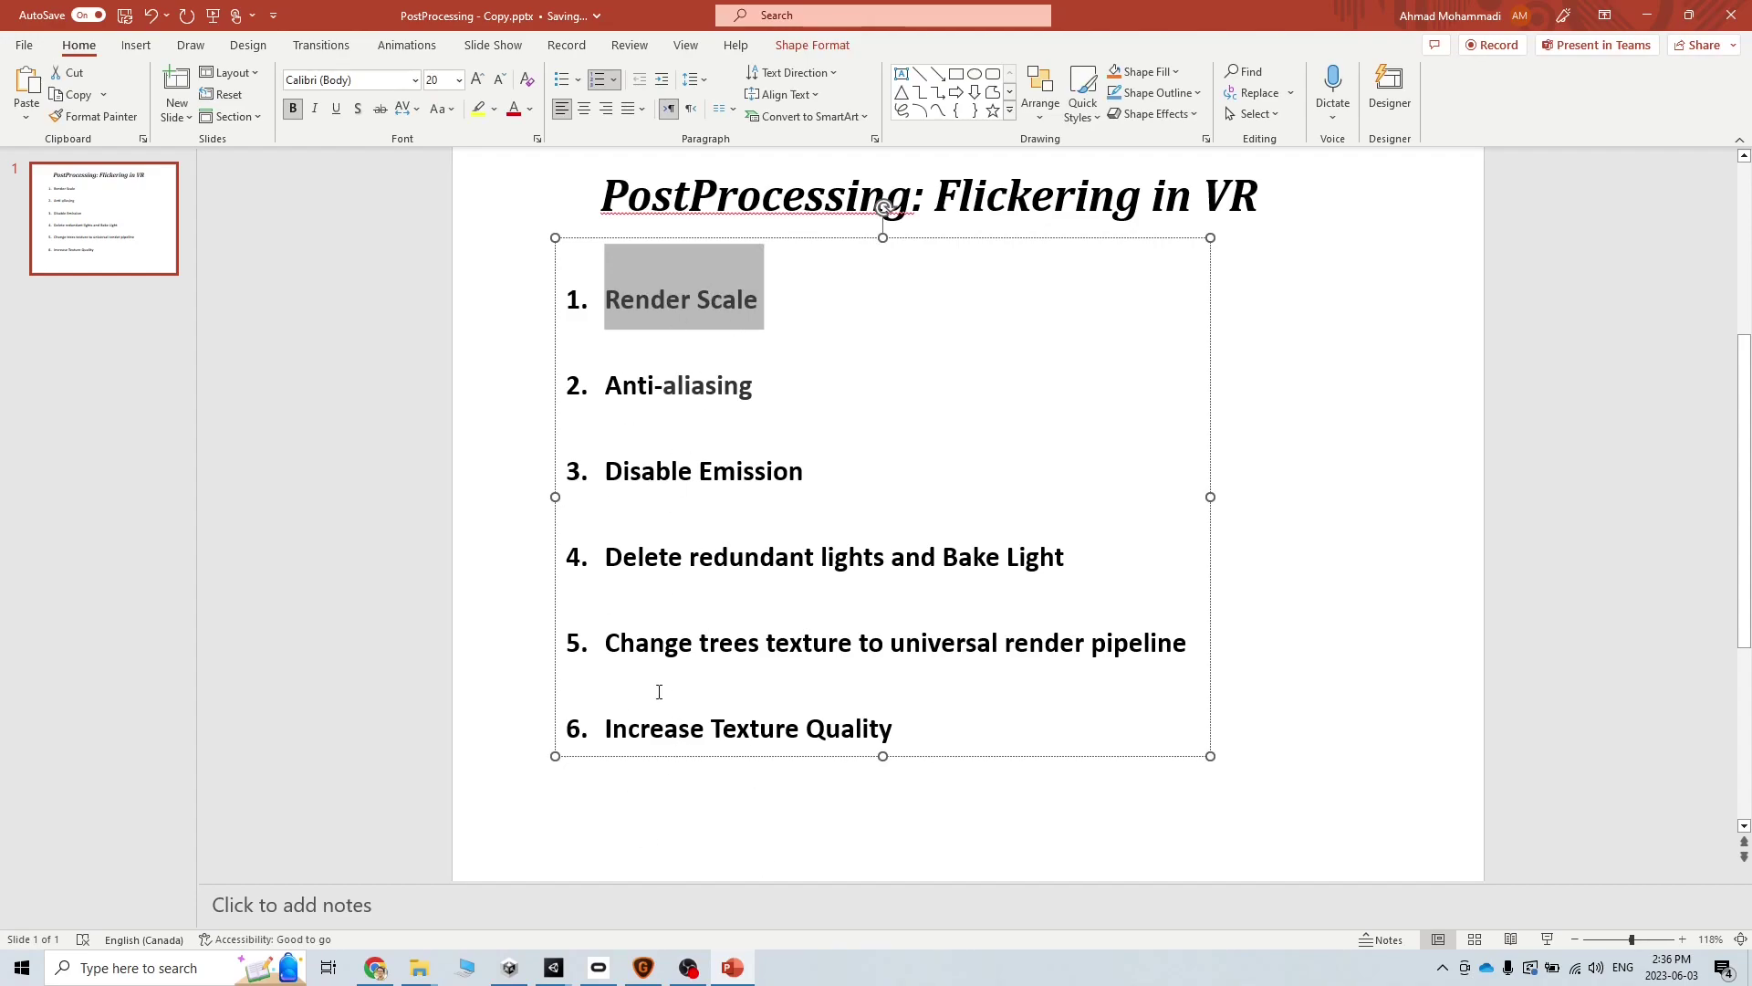
# - Bring Unity forward and locate the UniversalRP-HighQuality asset under Project Settings > Quality
pyautogui.moveTo(555, 979)
pyautogui.click(652, 889)
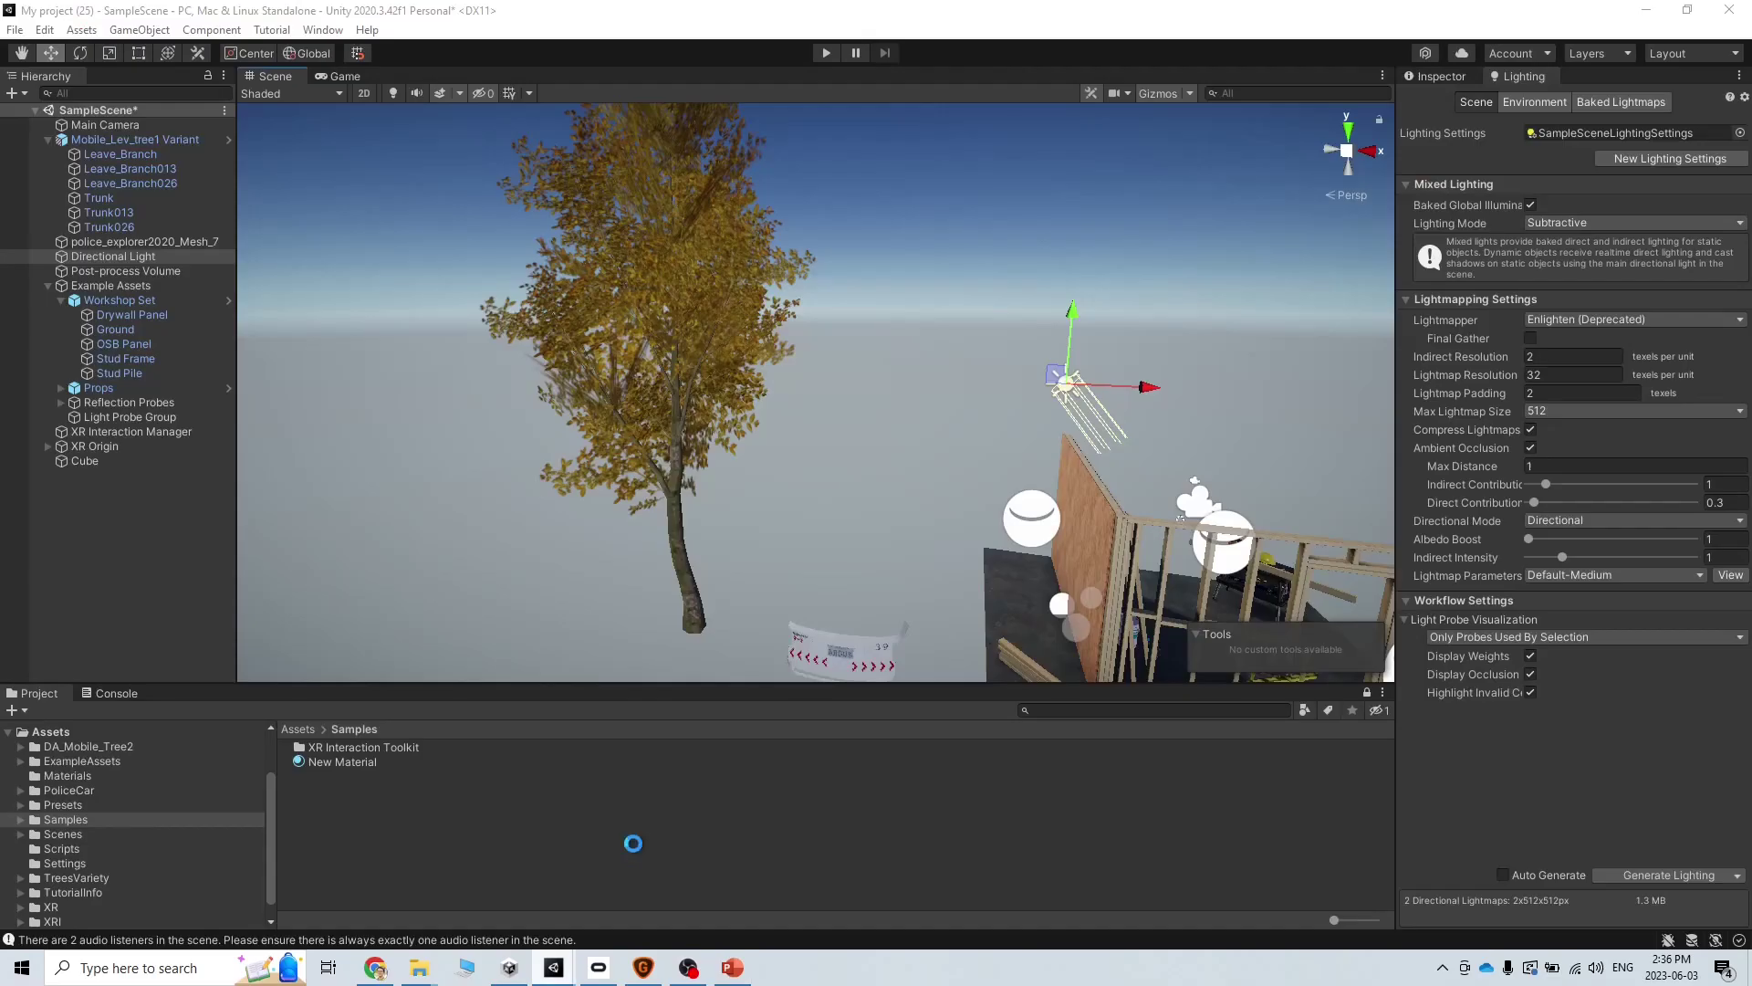
pyautogui.click(44, 29)
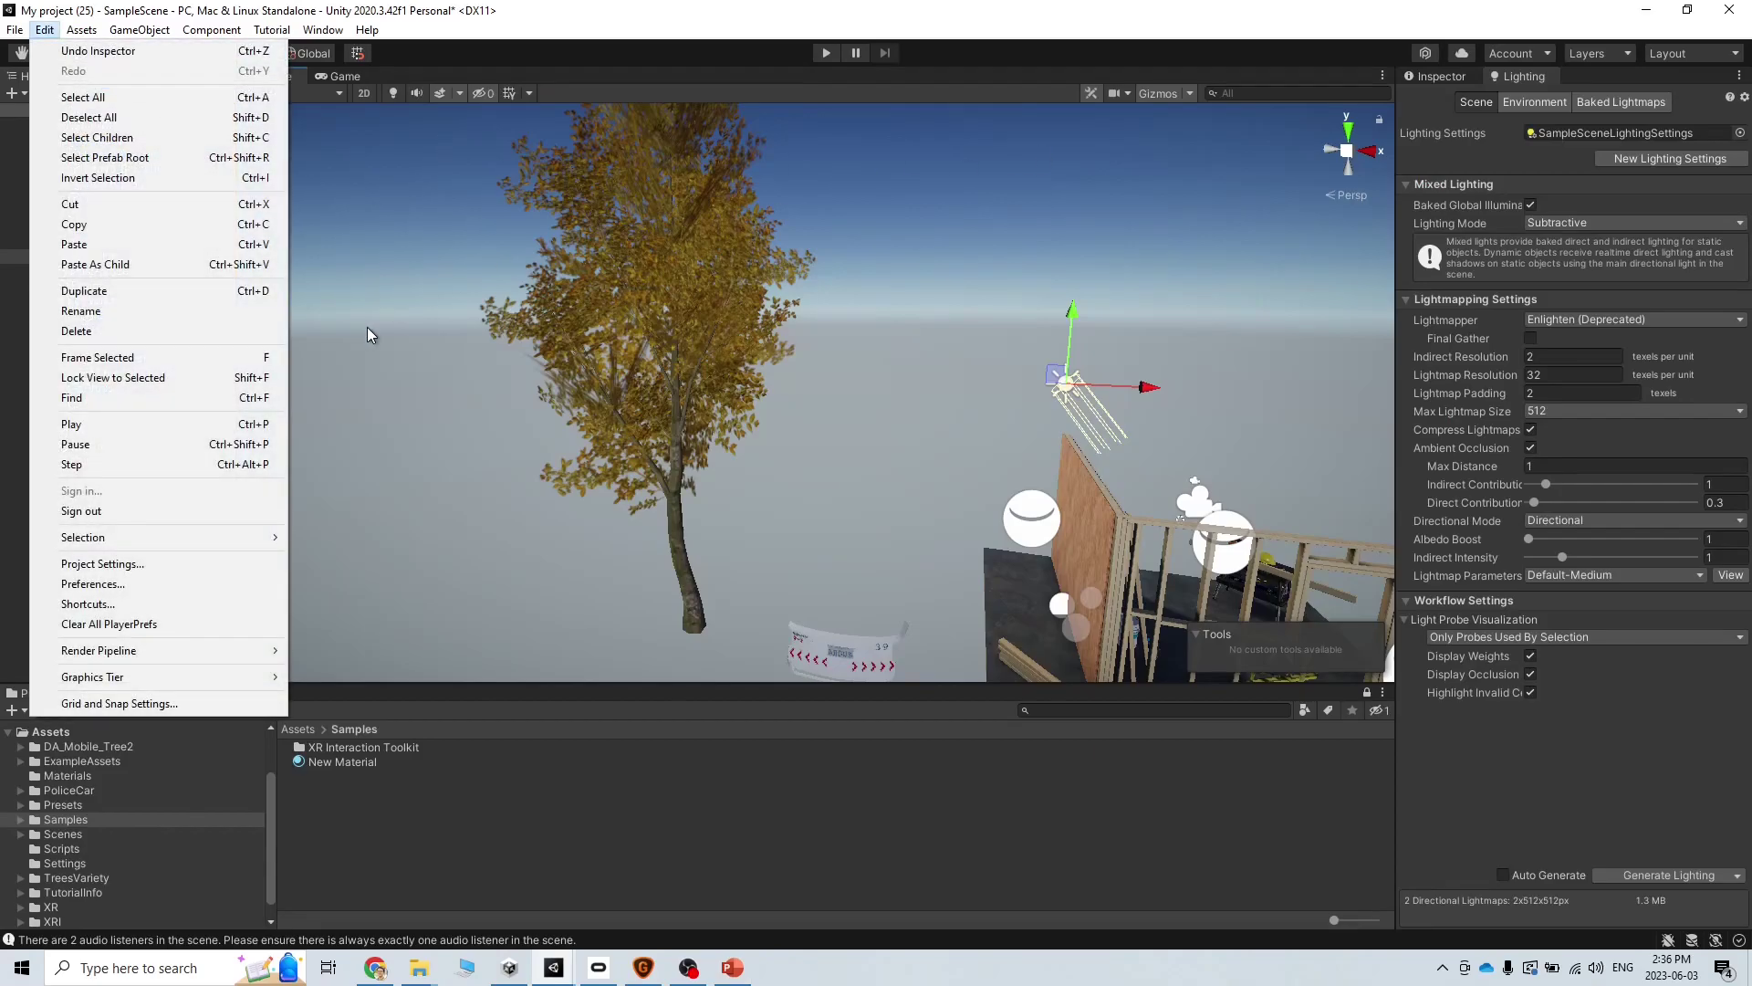
pyautogui.click(189, 561)
pyautogui.click(602, 345)
# - Inspect the UniversalRP-HighQuality asset's 8x anti-aliasing setting, then return to PowerPoint
pyautogui.click(1655, 64)
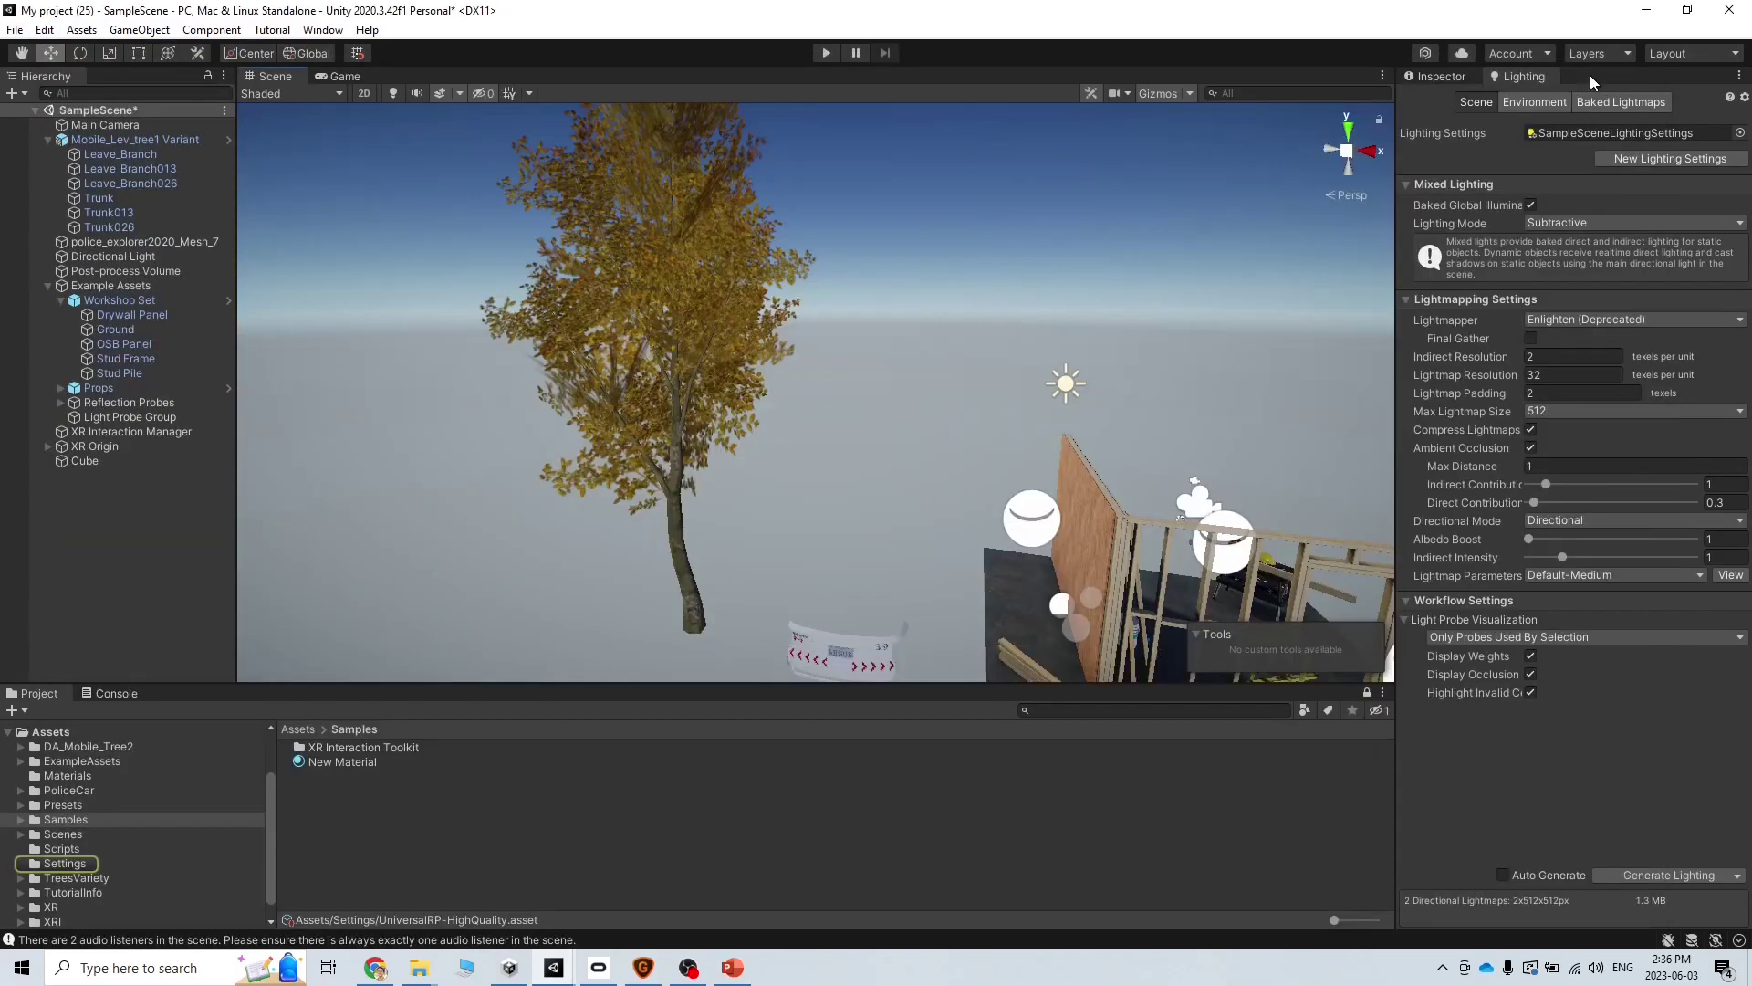
pyautogui.click(1455, 78)
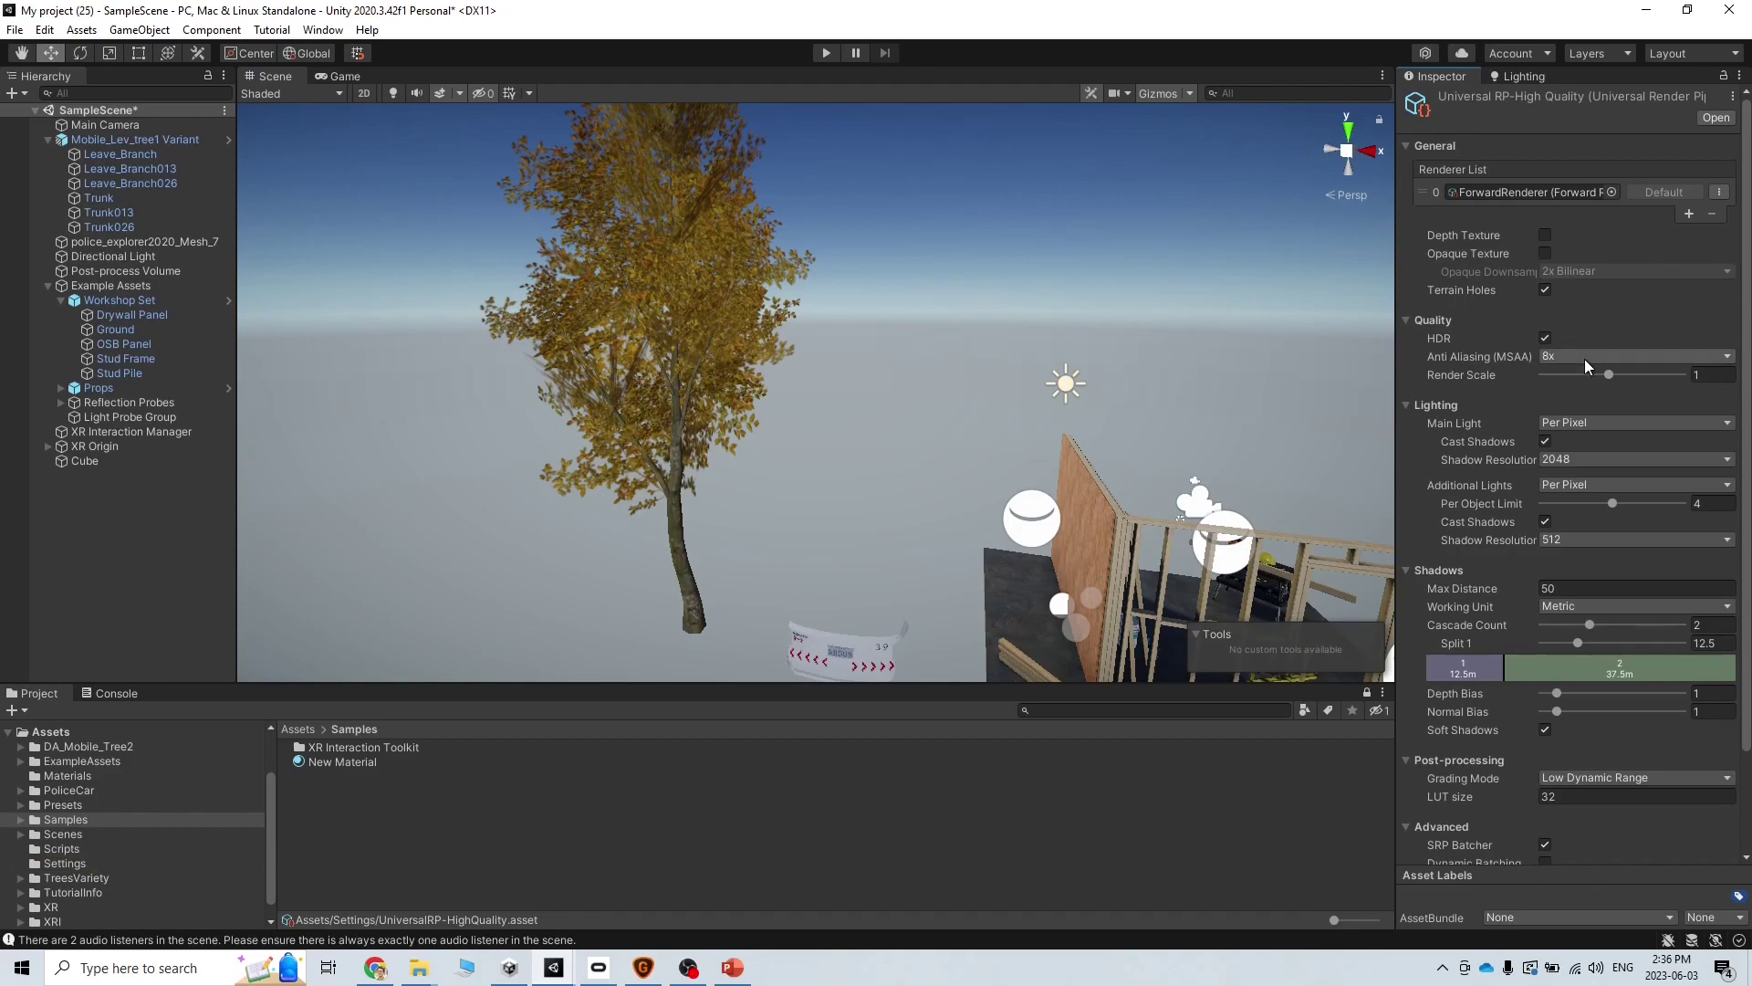
pyautogui.click(733, 967)
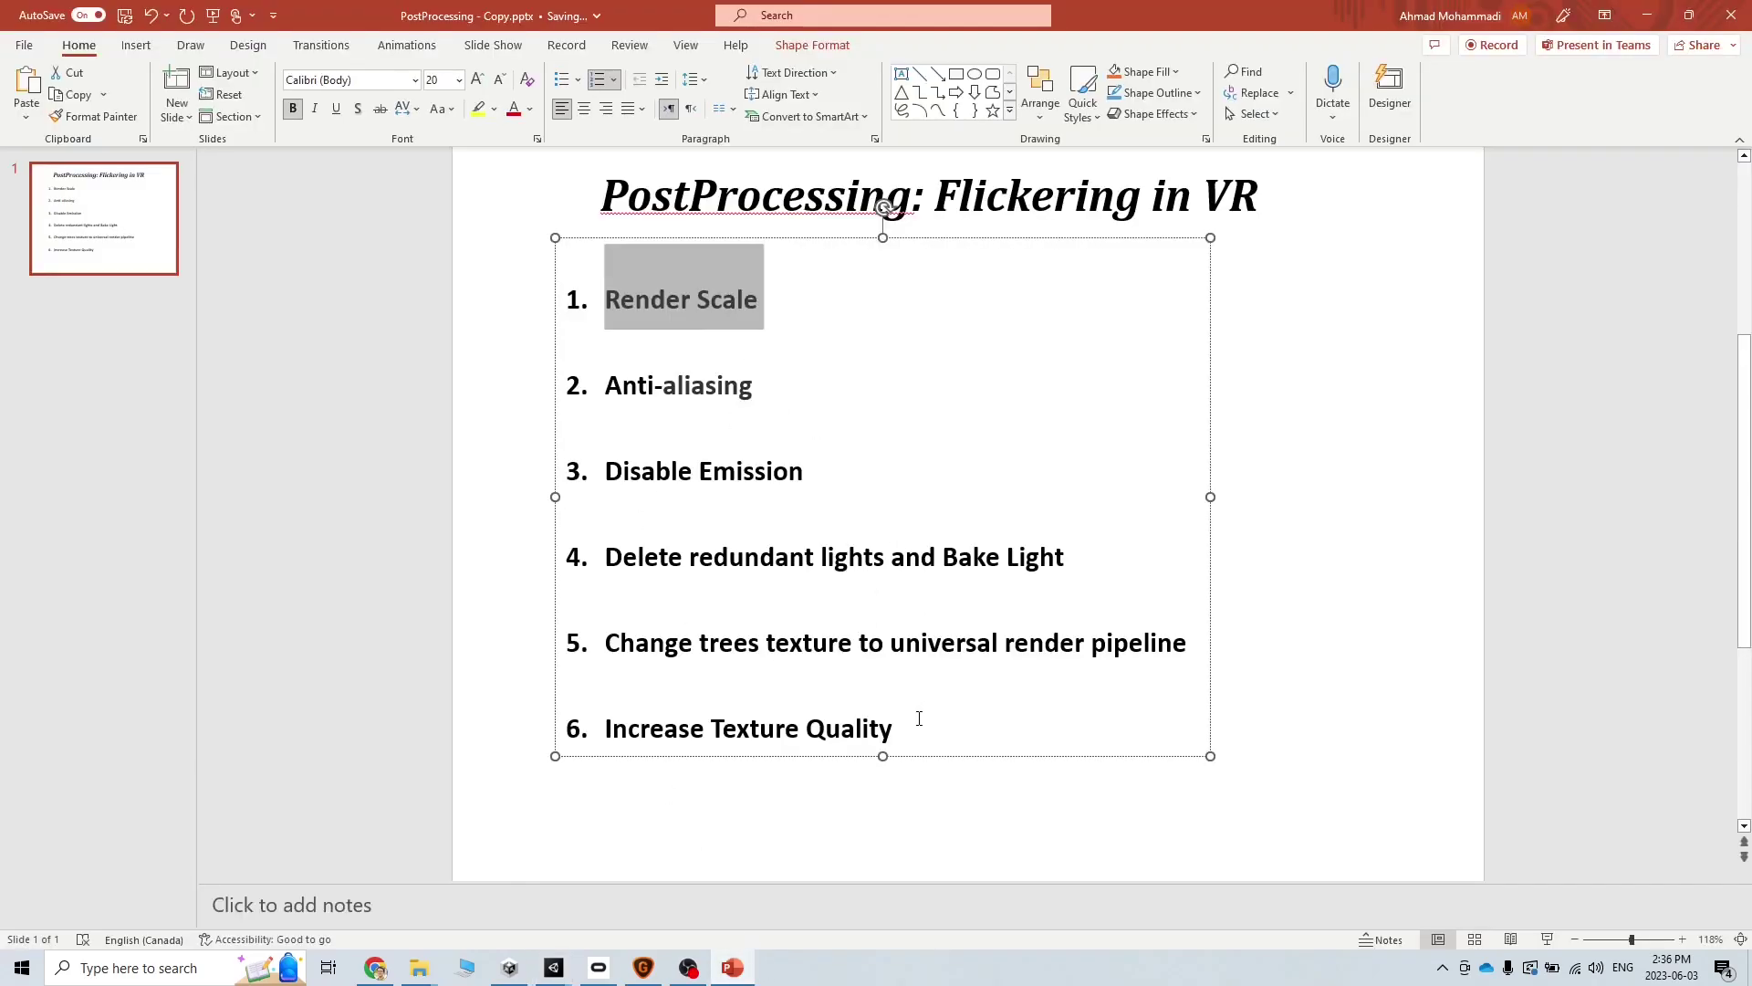
# - Highlight 'Increase Texture Quality' on the checklist slide, then return to the Unity editor
pyautogui.moveTo(899, 729); pyautogui.dragTo(667, 730)
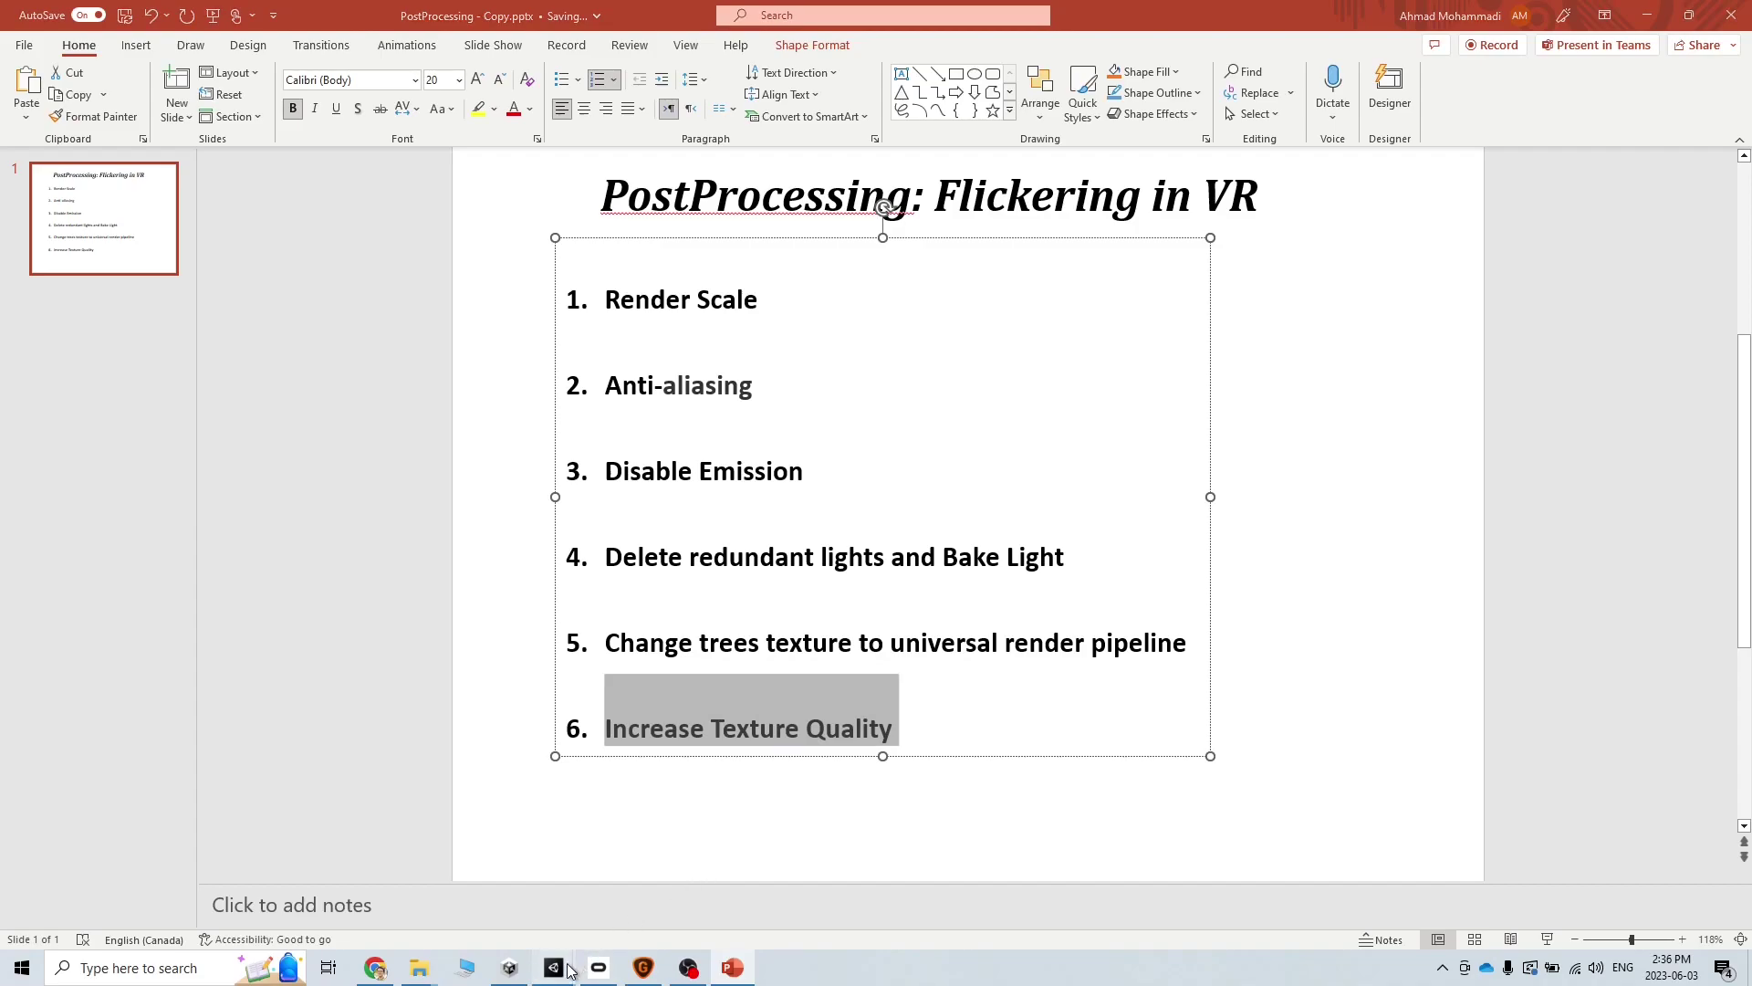
pyautogui.moveTo(554, 967)
pyautogui.click(721, 881)
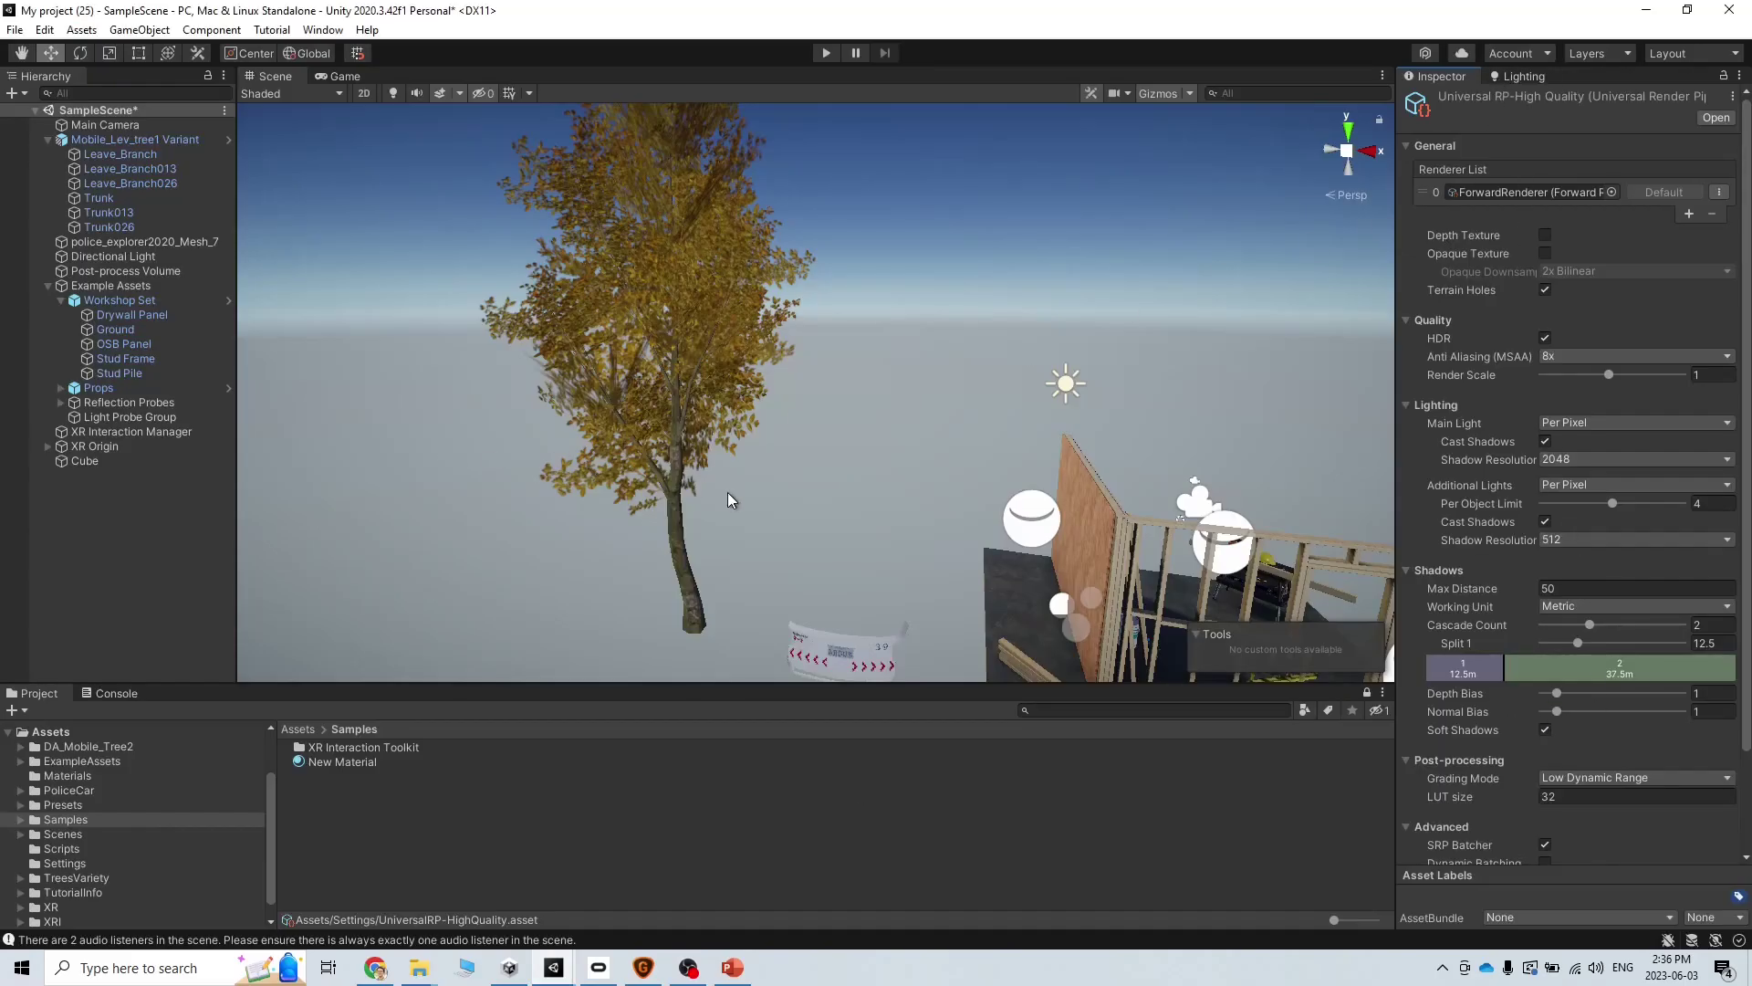
# - Select the Stud Frame, confirm Stud_Mat's Base Map uses Plywood_Albedo, then bring up Topaz Gigapixel AI
pyautogui.click(1124, 572)
pyautogui.click(1139, 545)
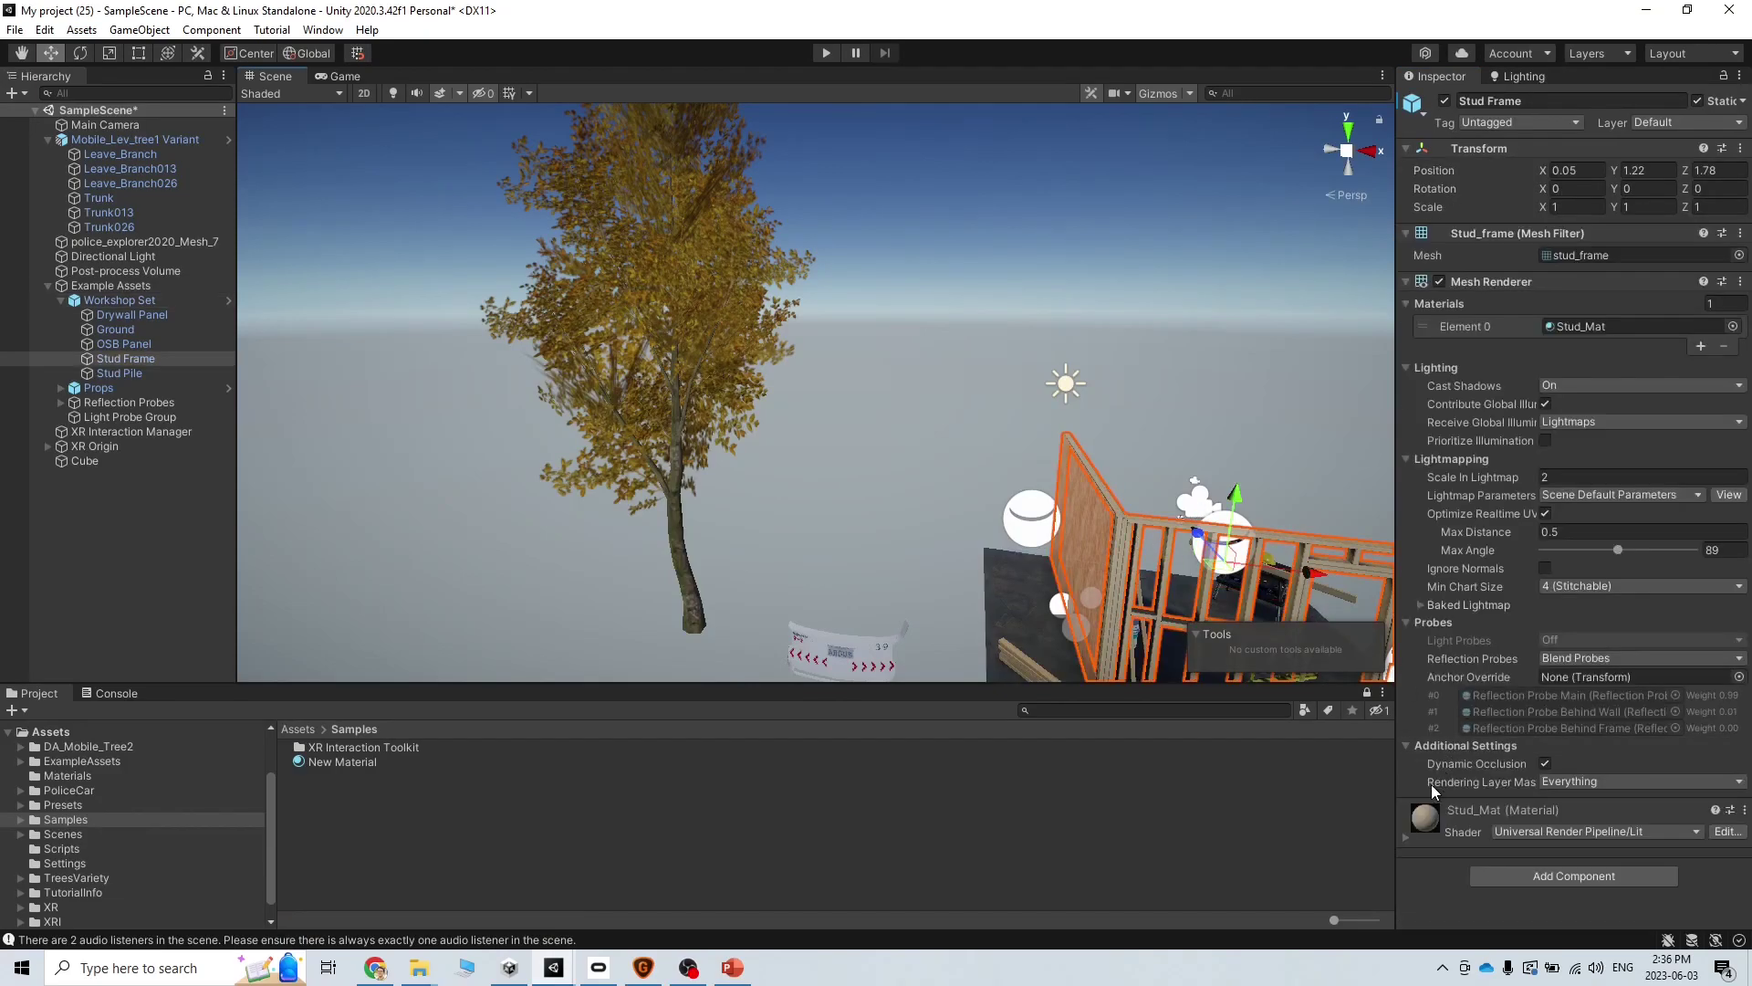
pyautogui.scroll(-3, 1460, 841)
pyautogui.scroll(-4, 1483, 776)
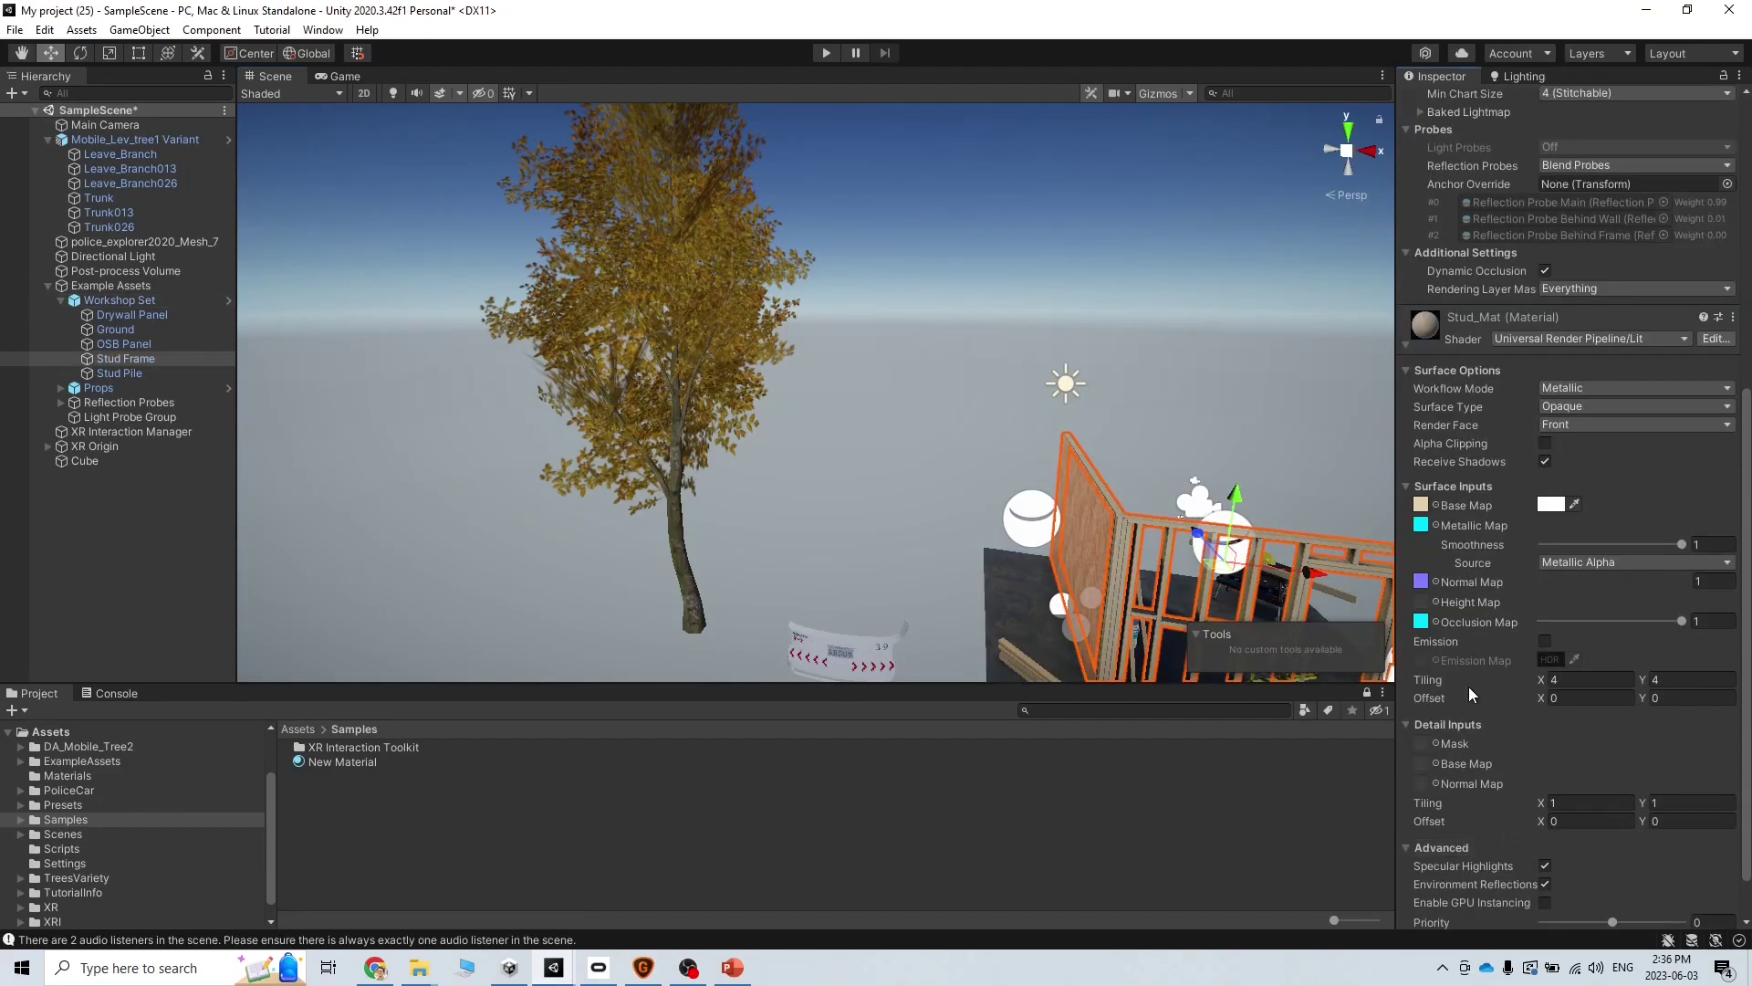
pyautogui.click(1434, 507)
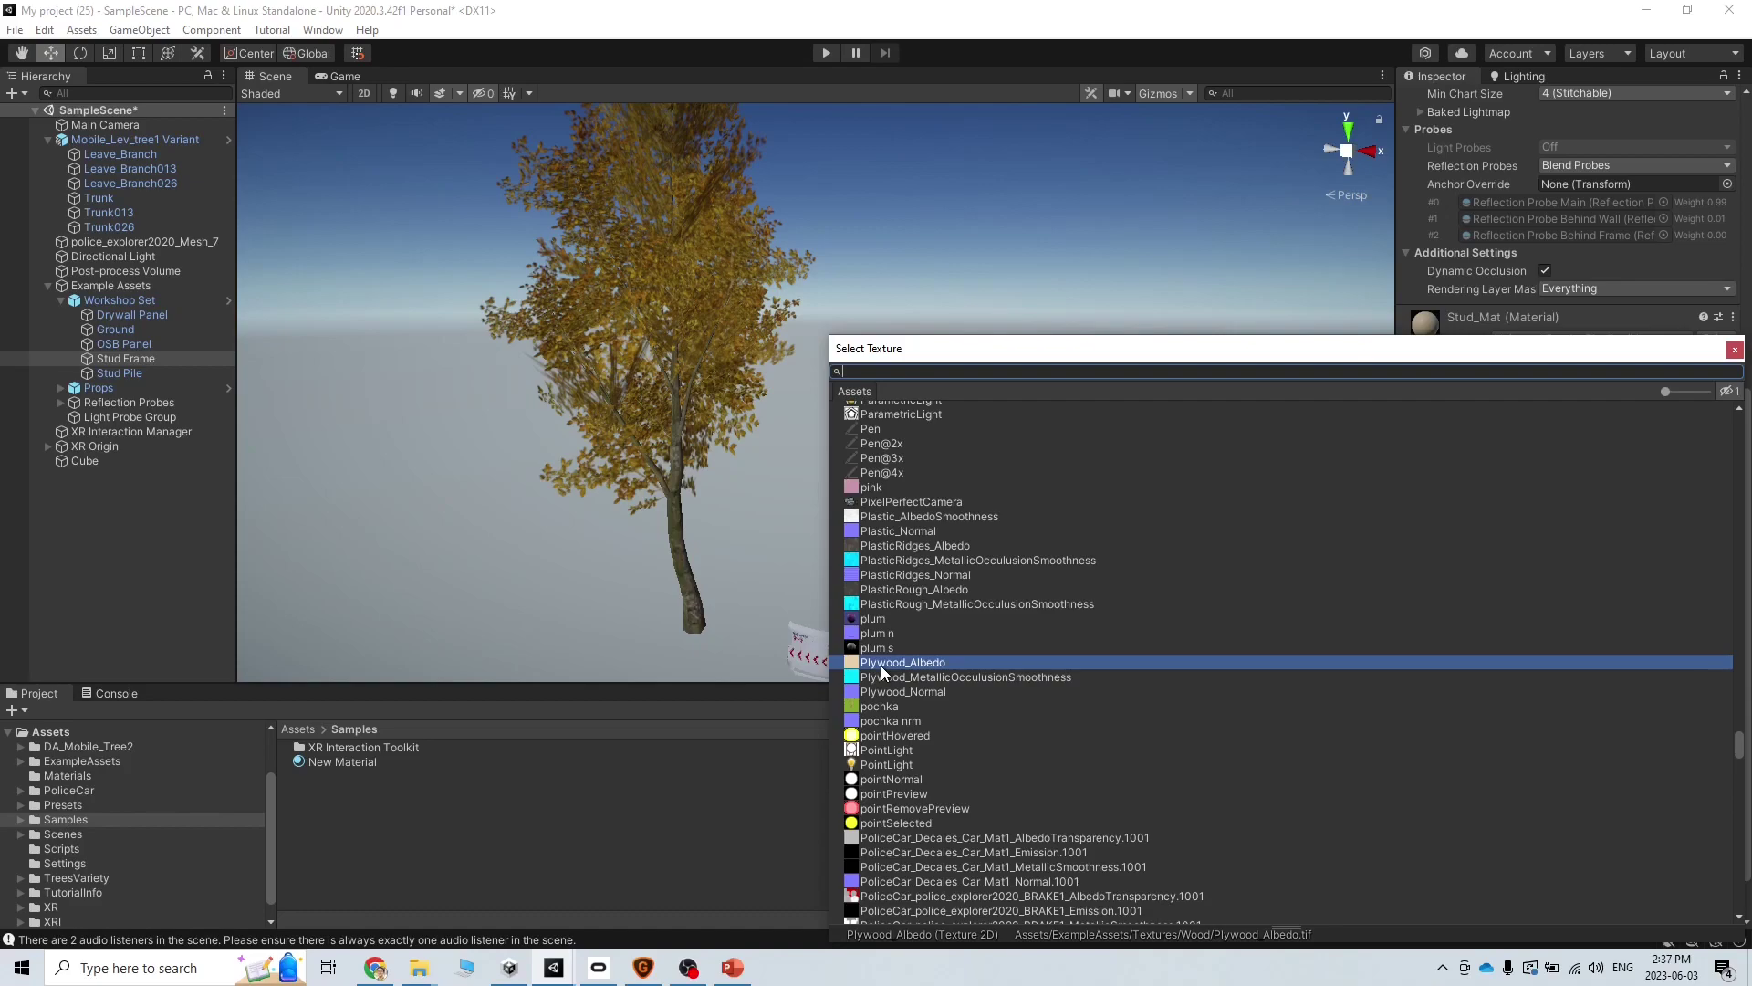
pyautogui.click(644, 967)
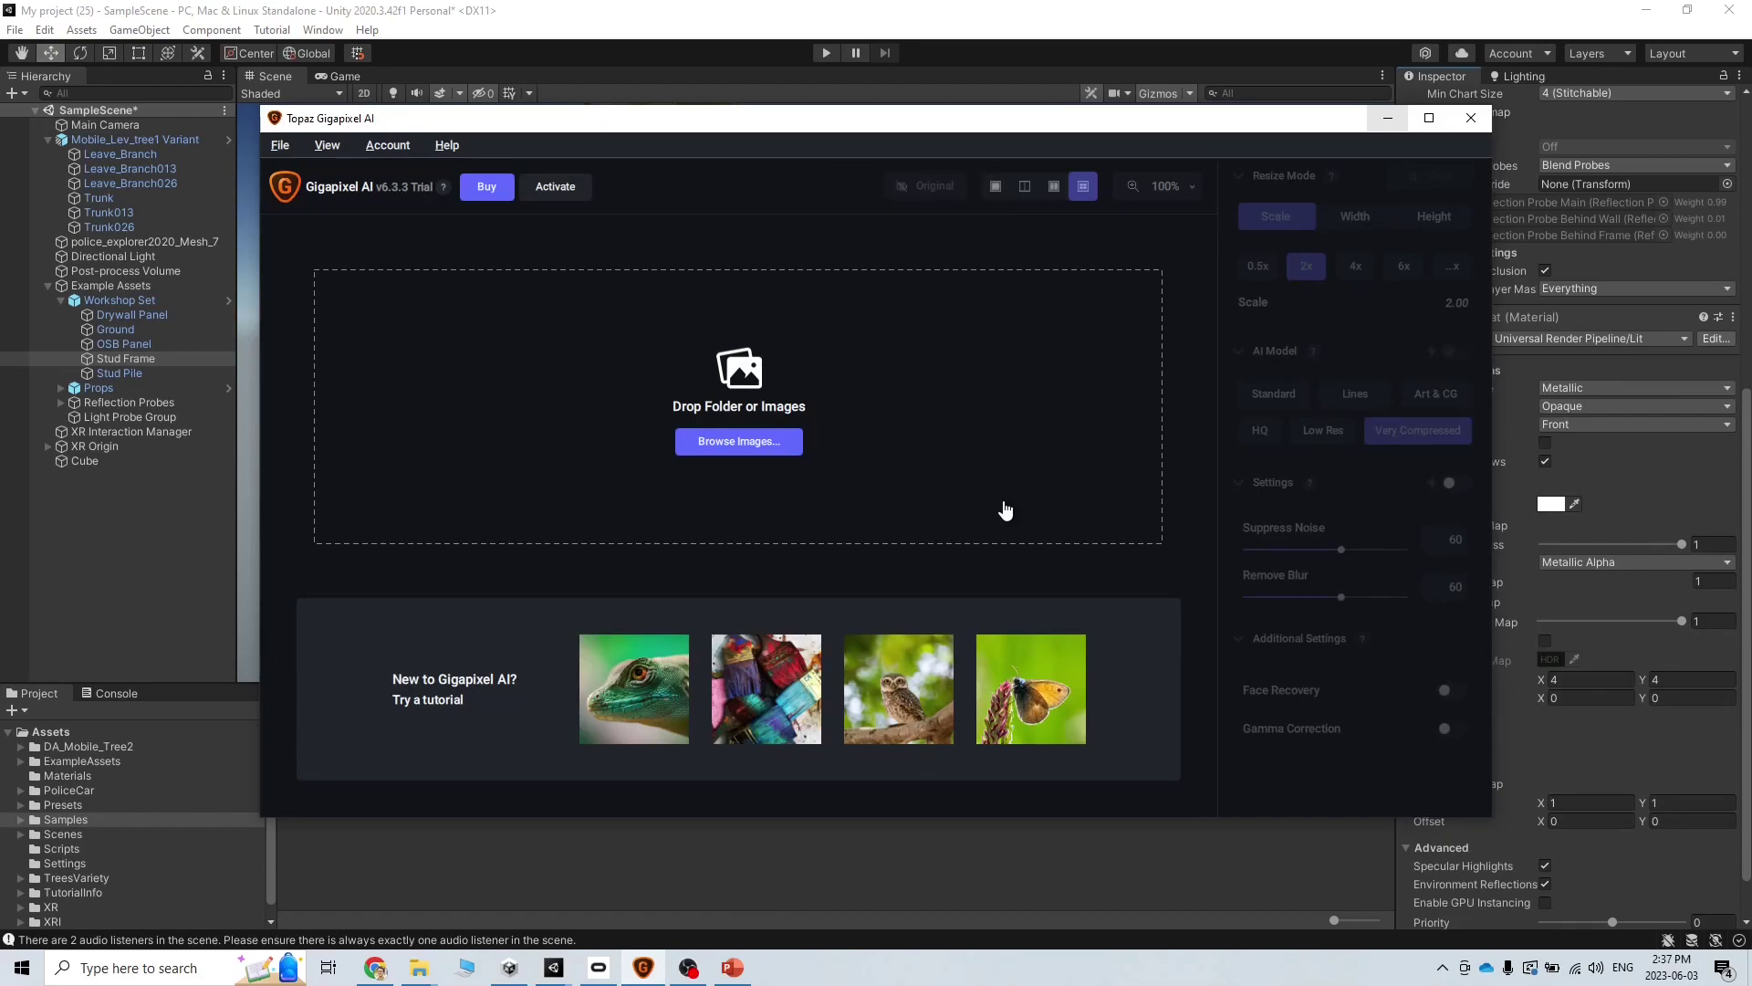
# - Load Plywood_Albedo.tif from the Wood folder into Gigapixel AI
pyautogui.click(746, 442)
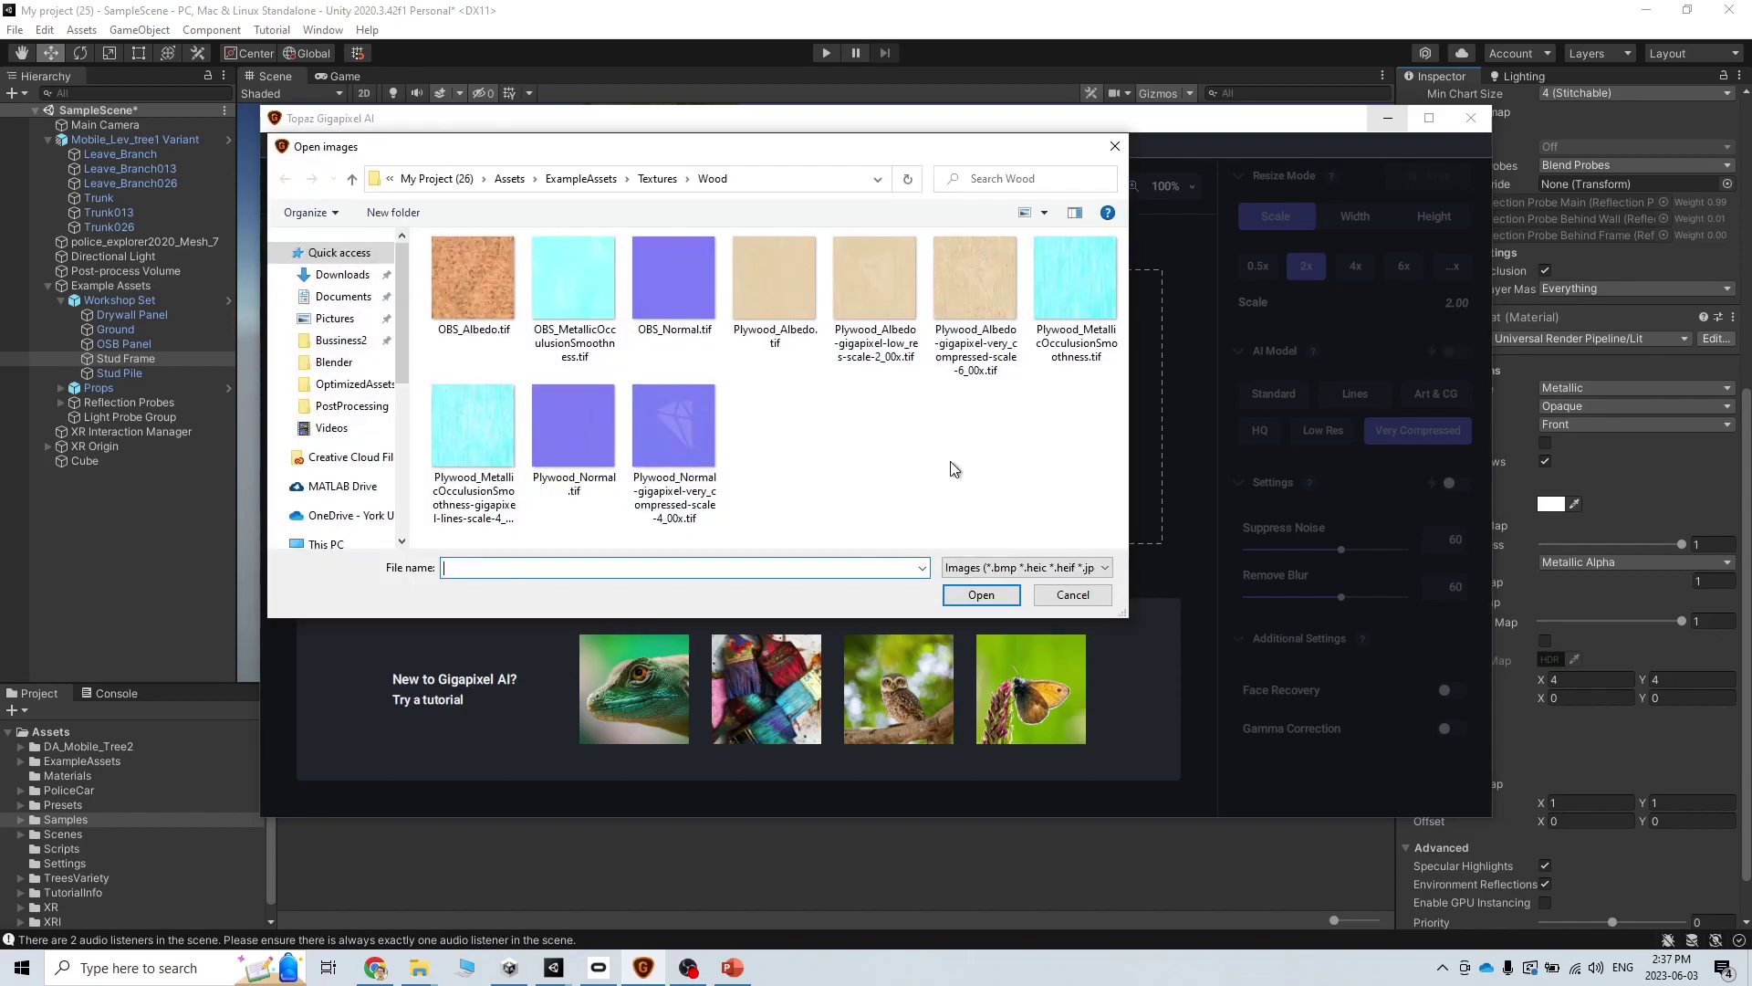
pyautogui.click(788, 297)
pyautogui.doubleClick(789, 304)
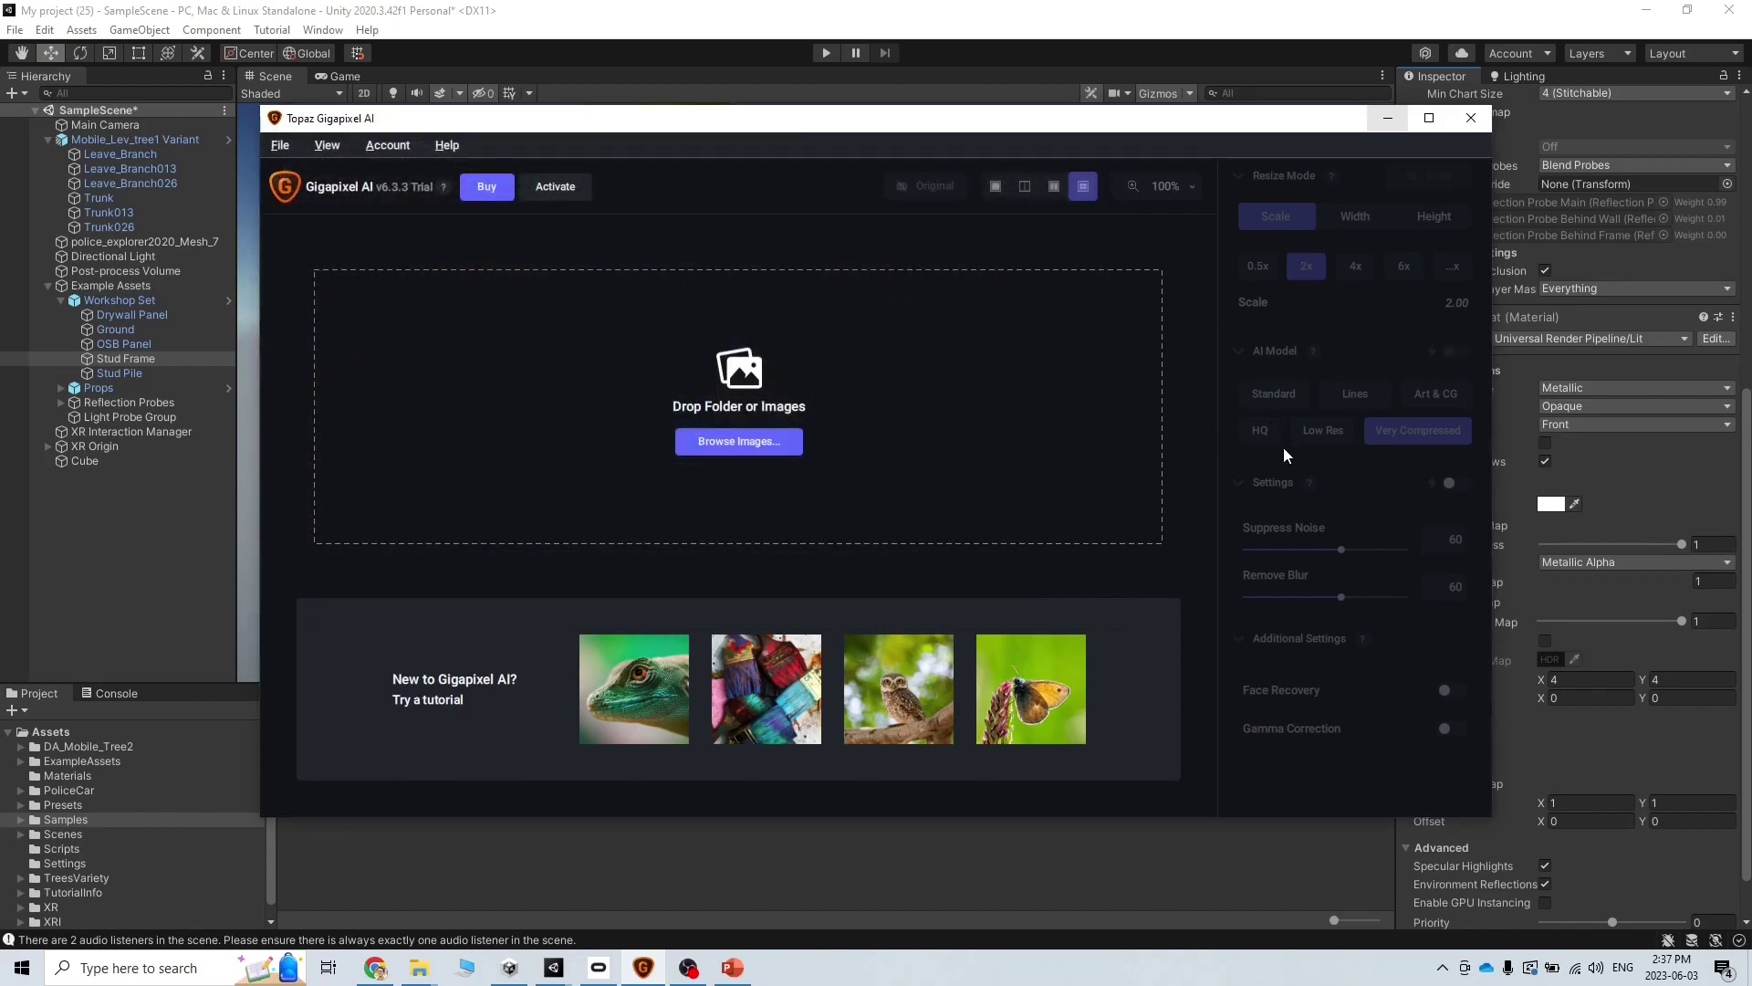
# - Keep Gigapixel open with the 4x previews, cancelling both close prompts
pyautogui.click(1471, 120)
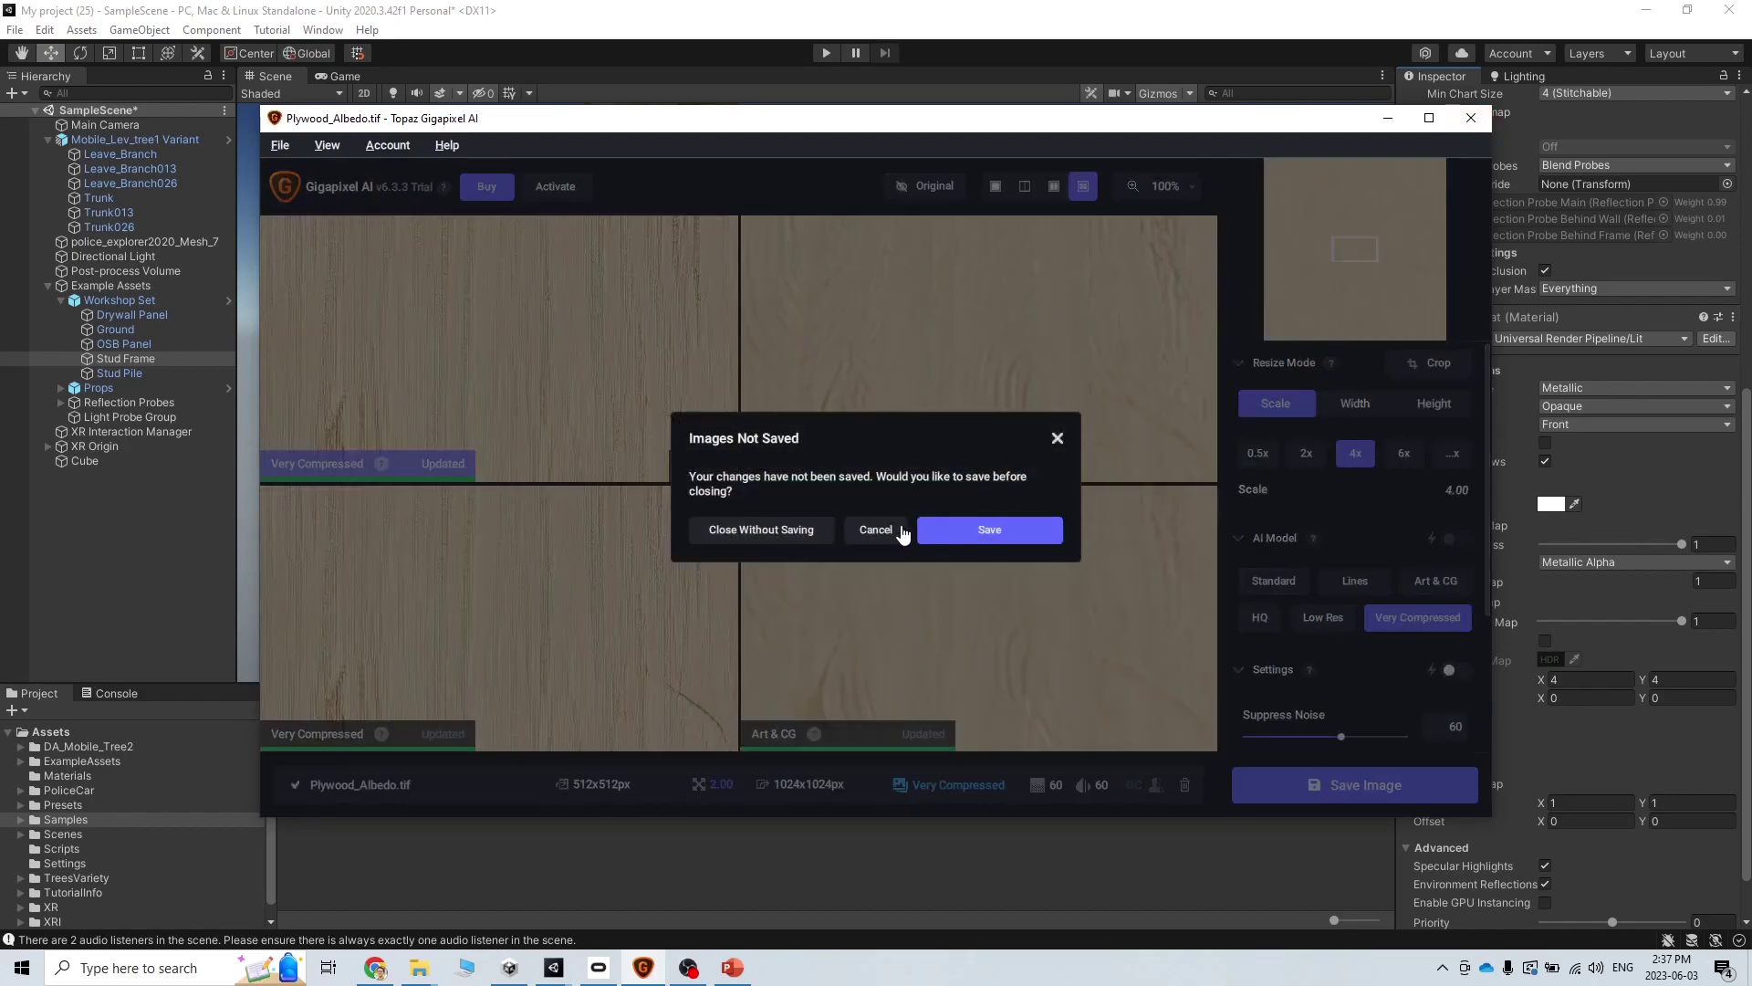
pyautogui.click(883, 537)
pyautogui.click(1472, 120)
pyautogui.click(876, 531)
# - Return to Unity and frame the selected Stud Frame in the Scene view
pyautogui.moveTo(555, 967)
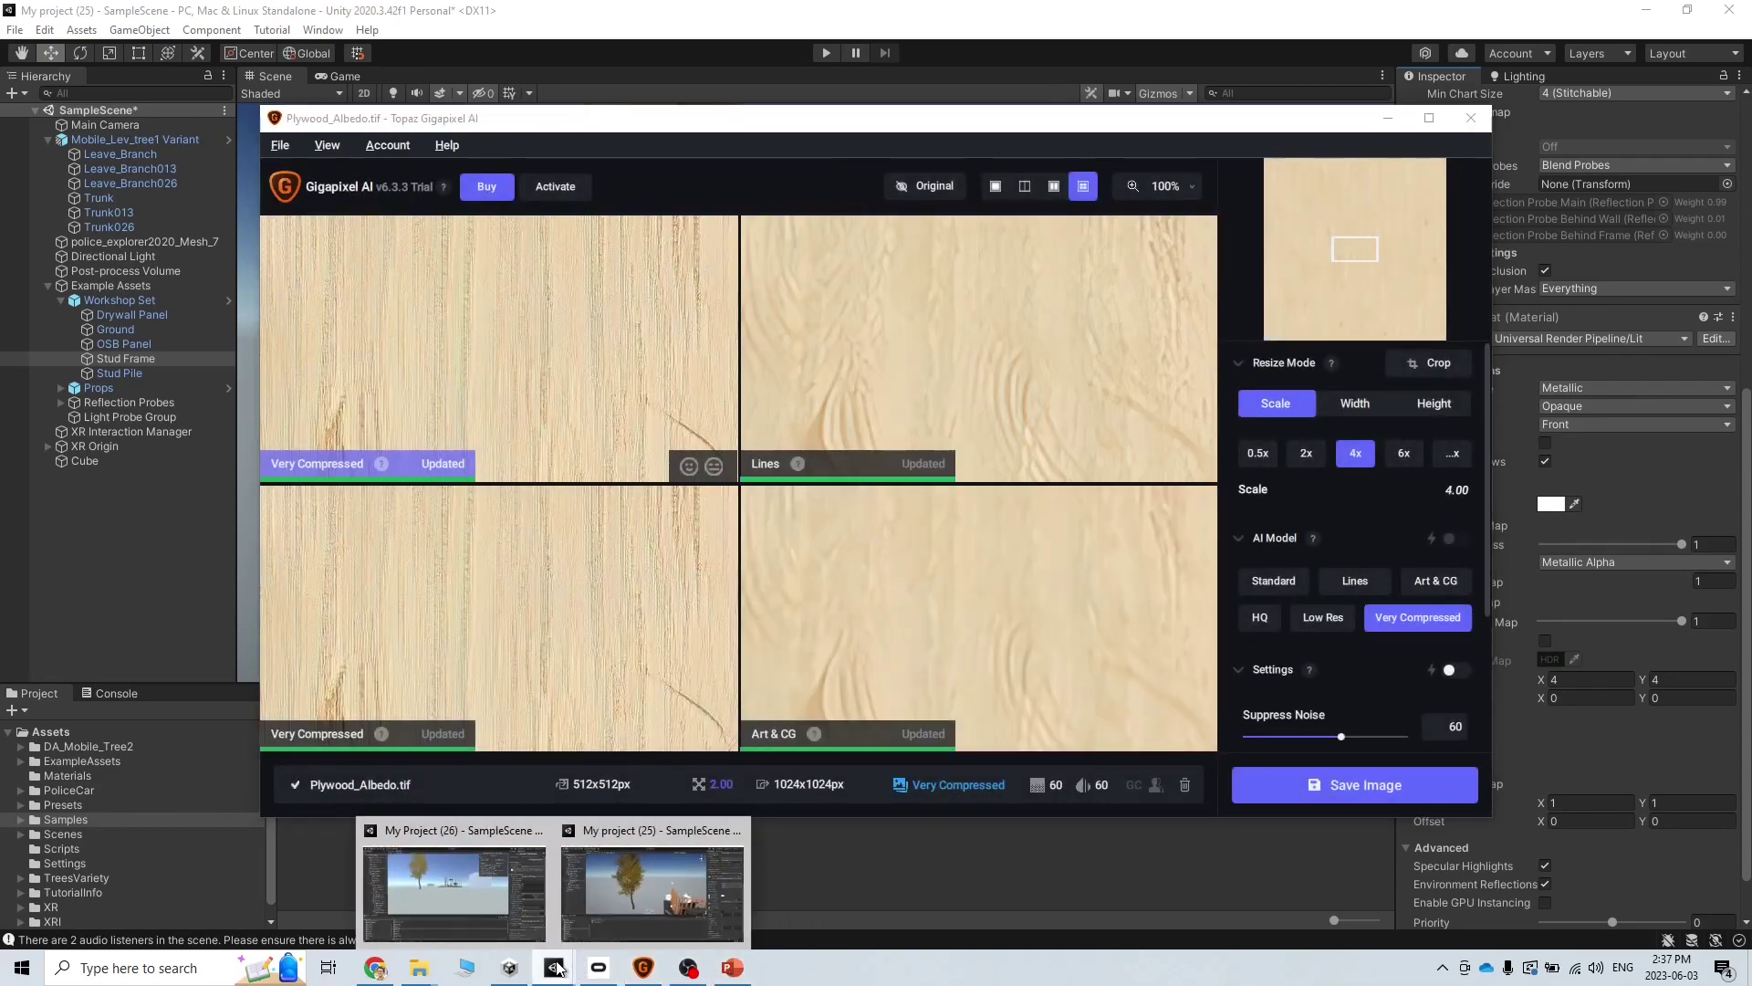
pyautogui.click(636, 895)
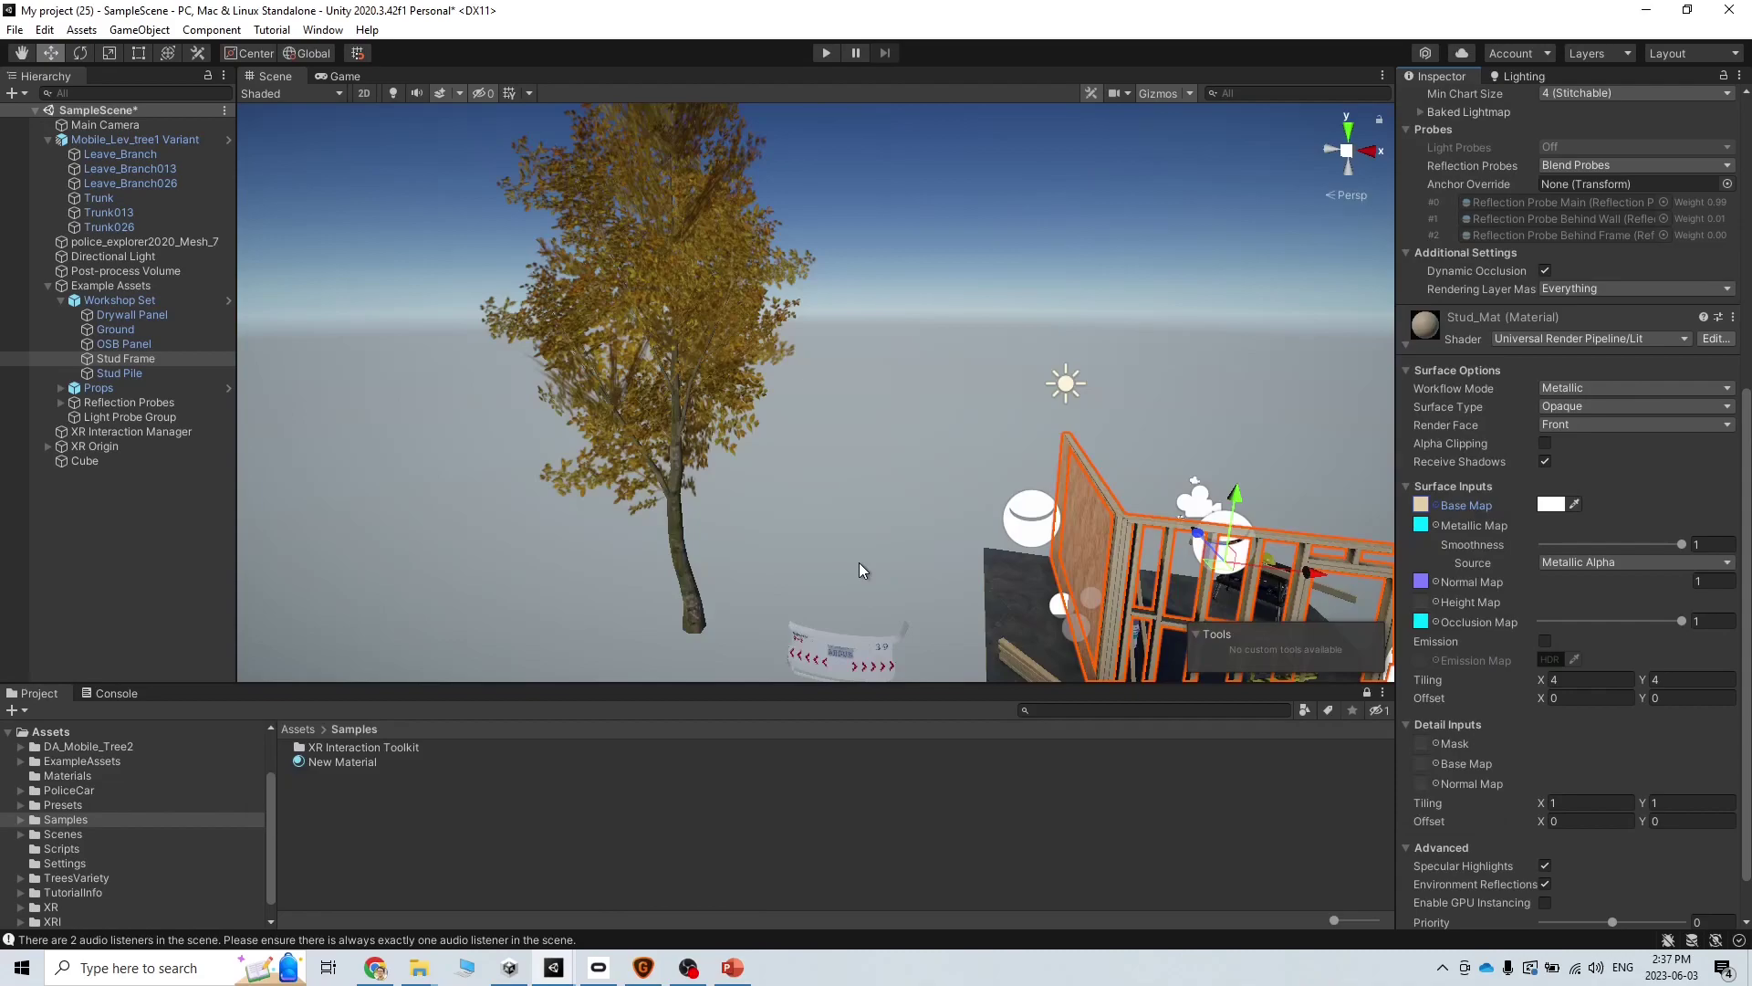
pyautogui.press('f')
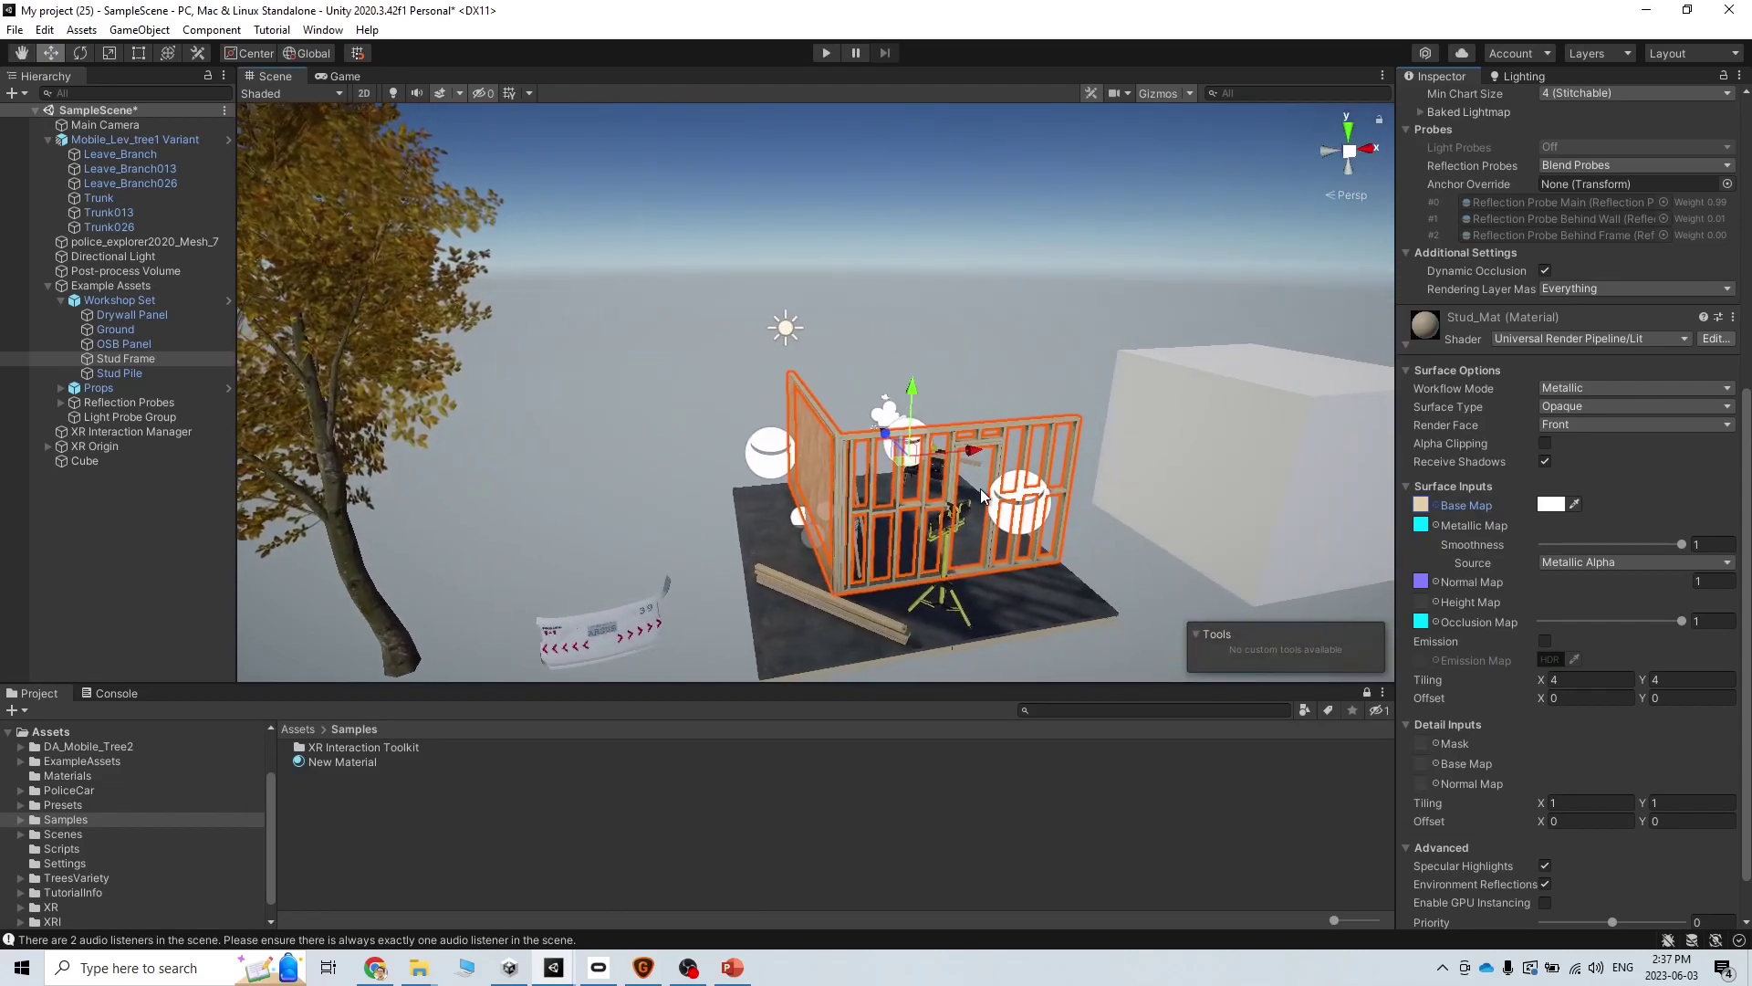